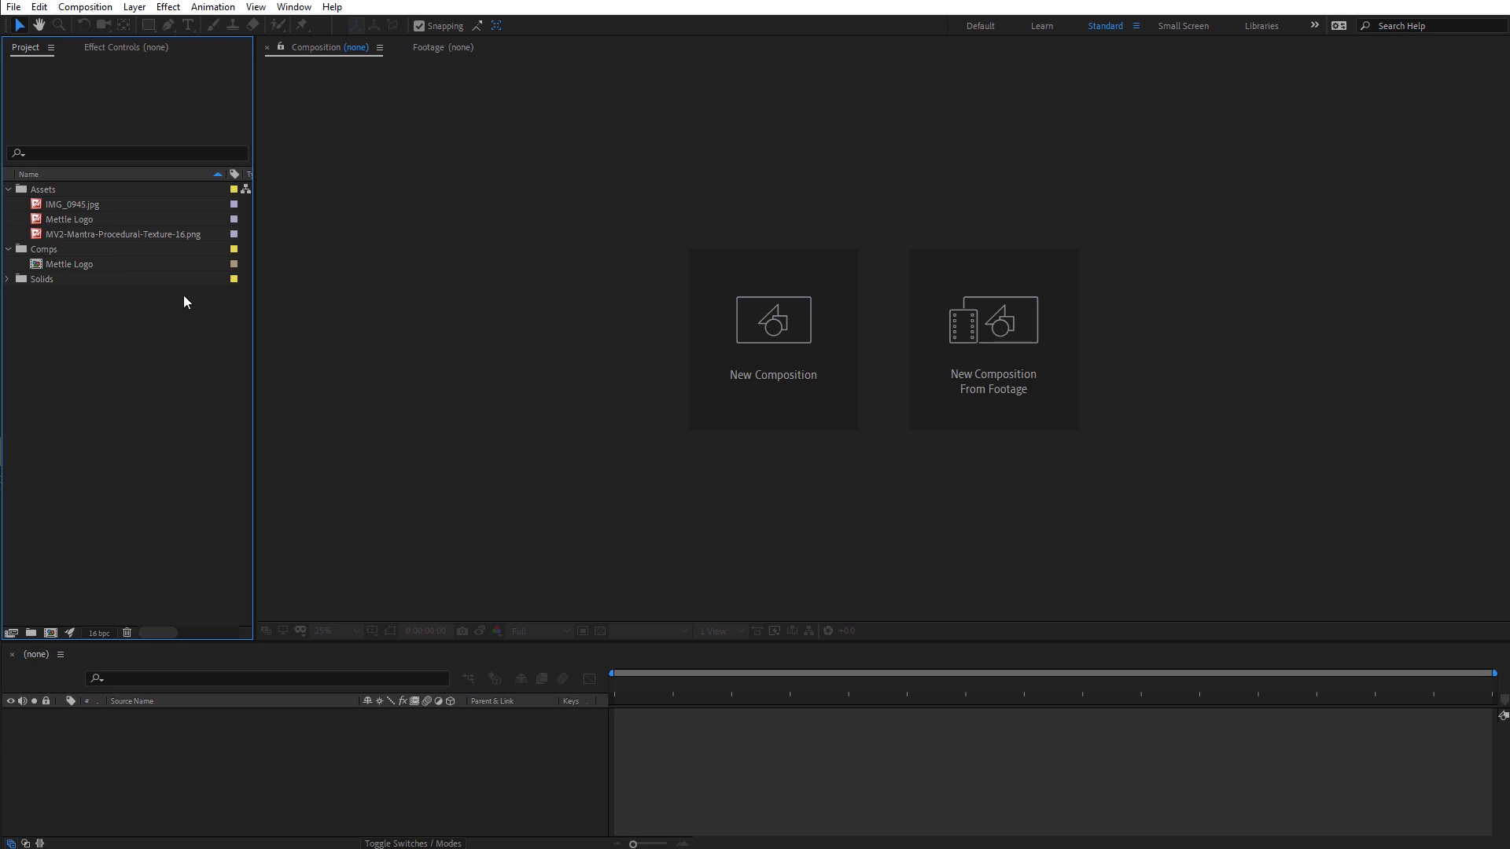
Step: Create a composition from MV2-Mantra-Procedural-Texture-16.png and rename it Texture
click(135, 236)
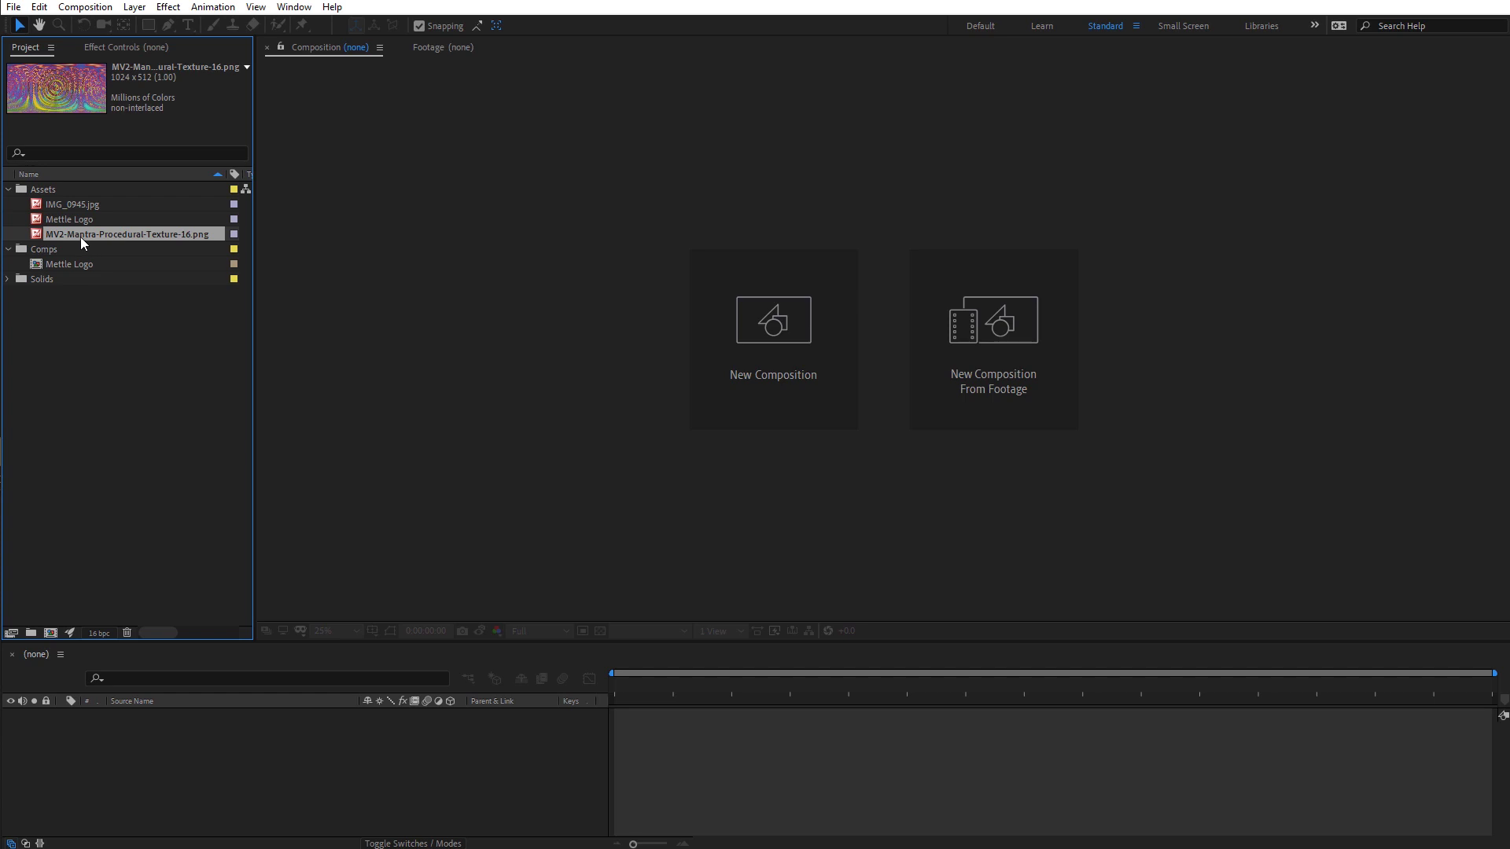
drag(79, 240, 51, 633)
right_click(514, 376)
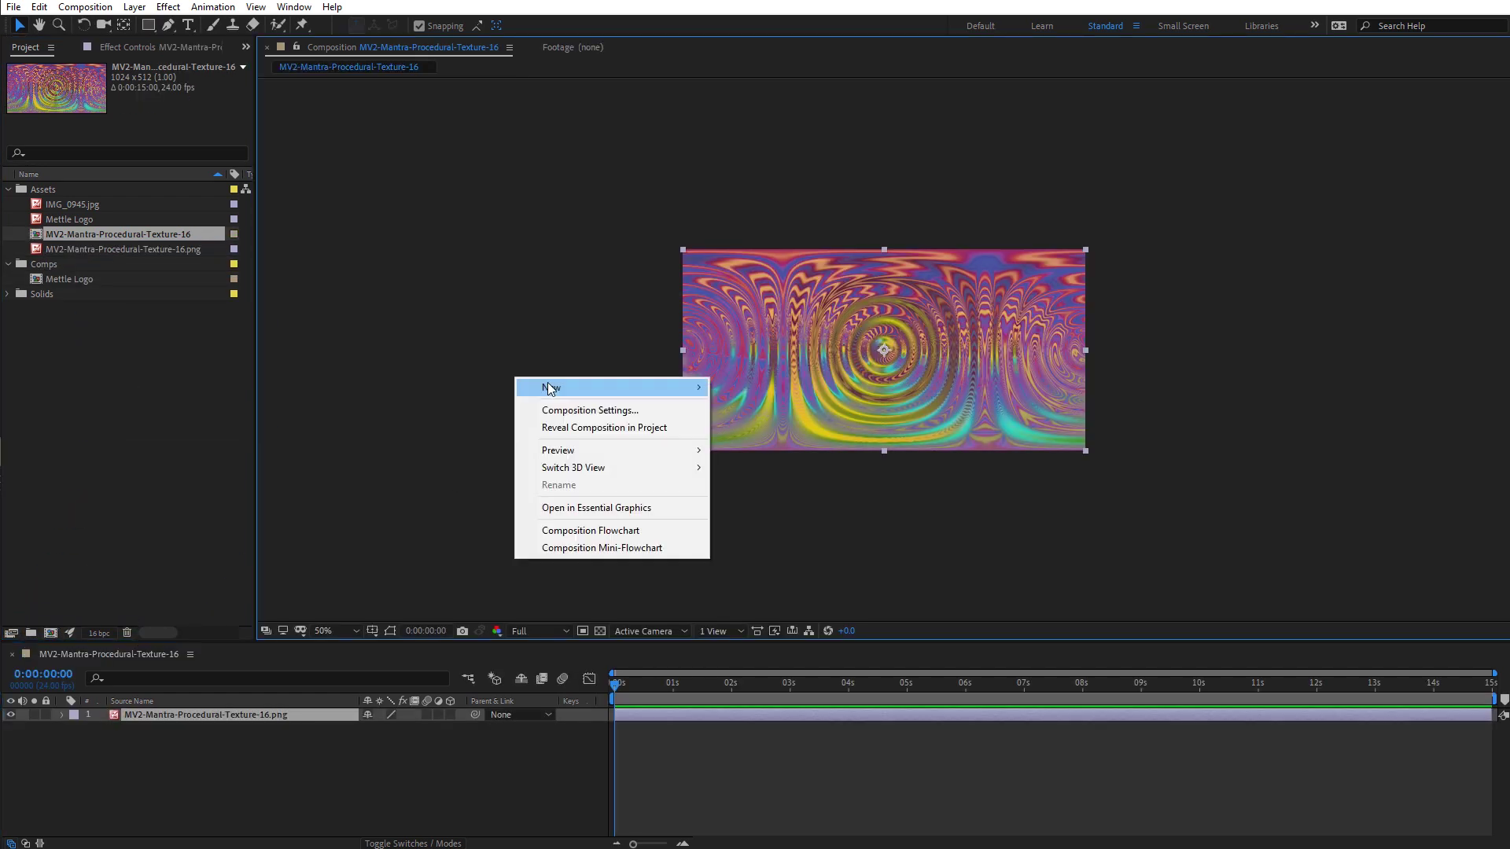
click(570, 410)
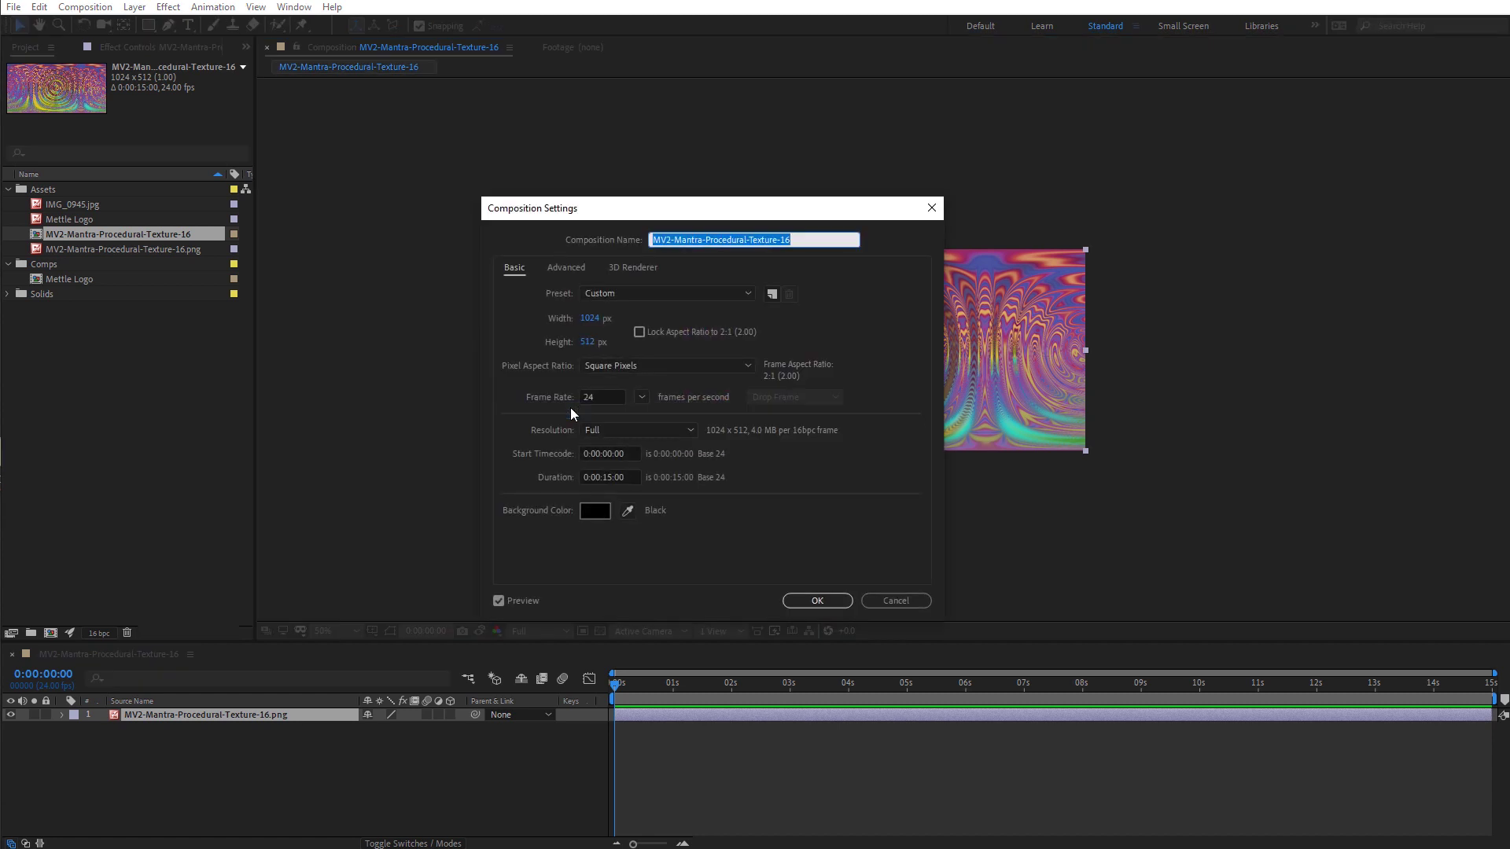
text(Texture)
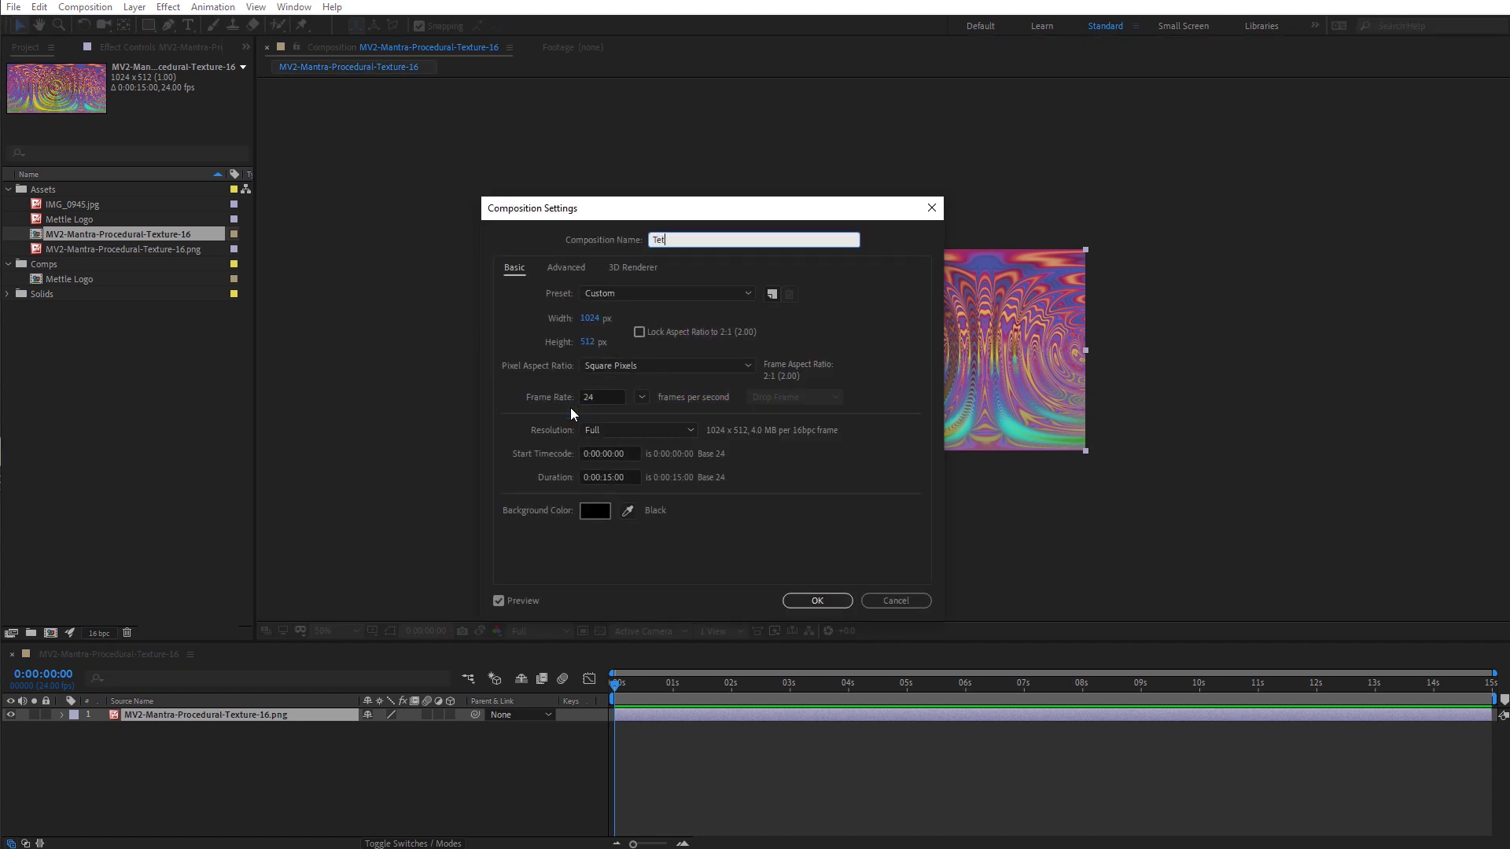
click(833, 601)
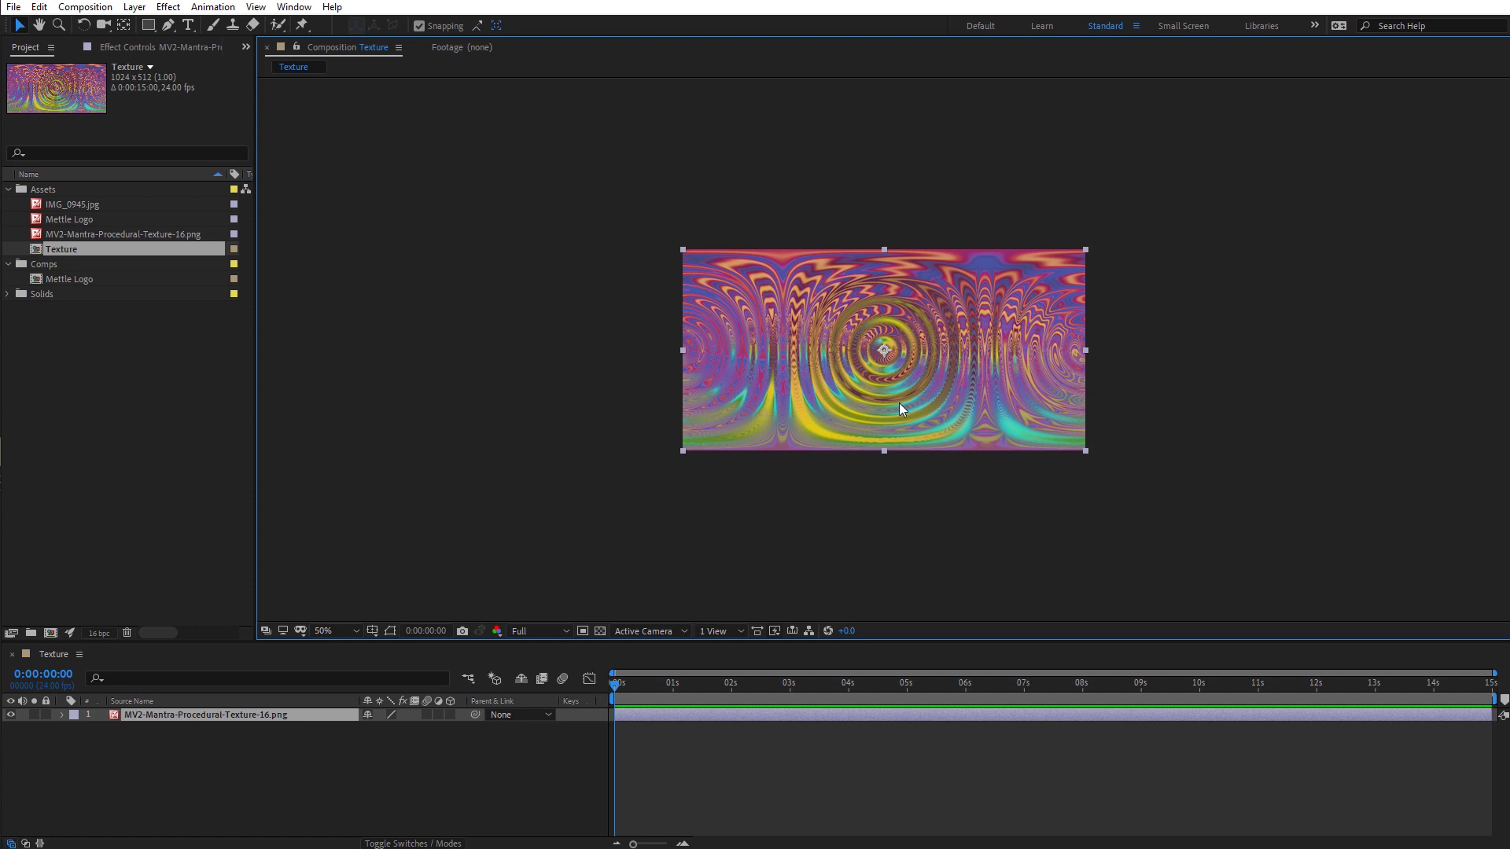
key(slash)
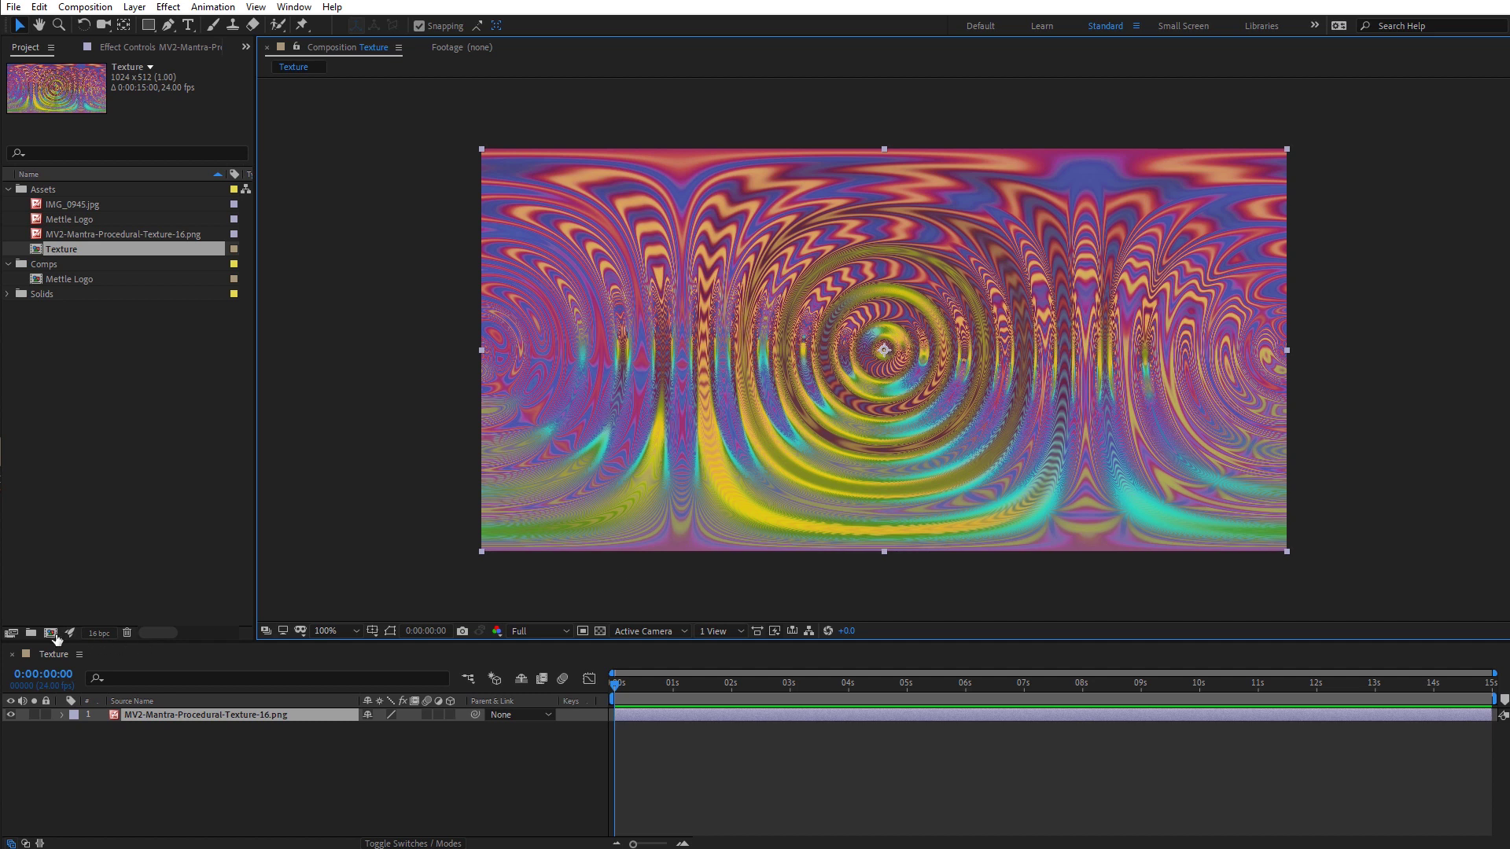
Step: Create a new 256 x 256 px composition named Sphere
click(51, 634)
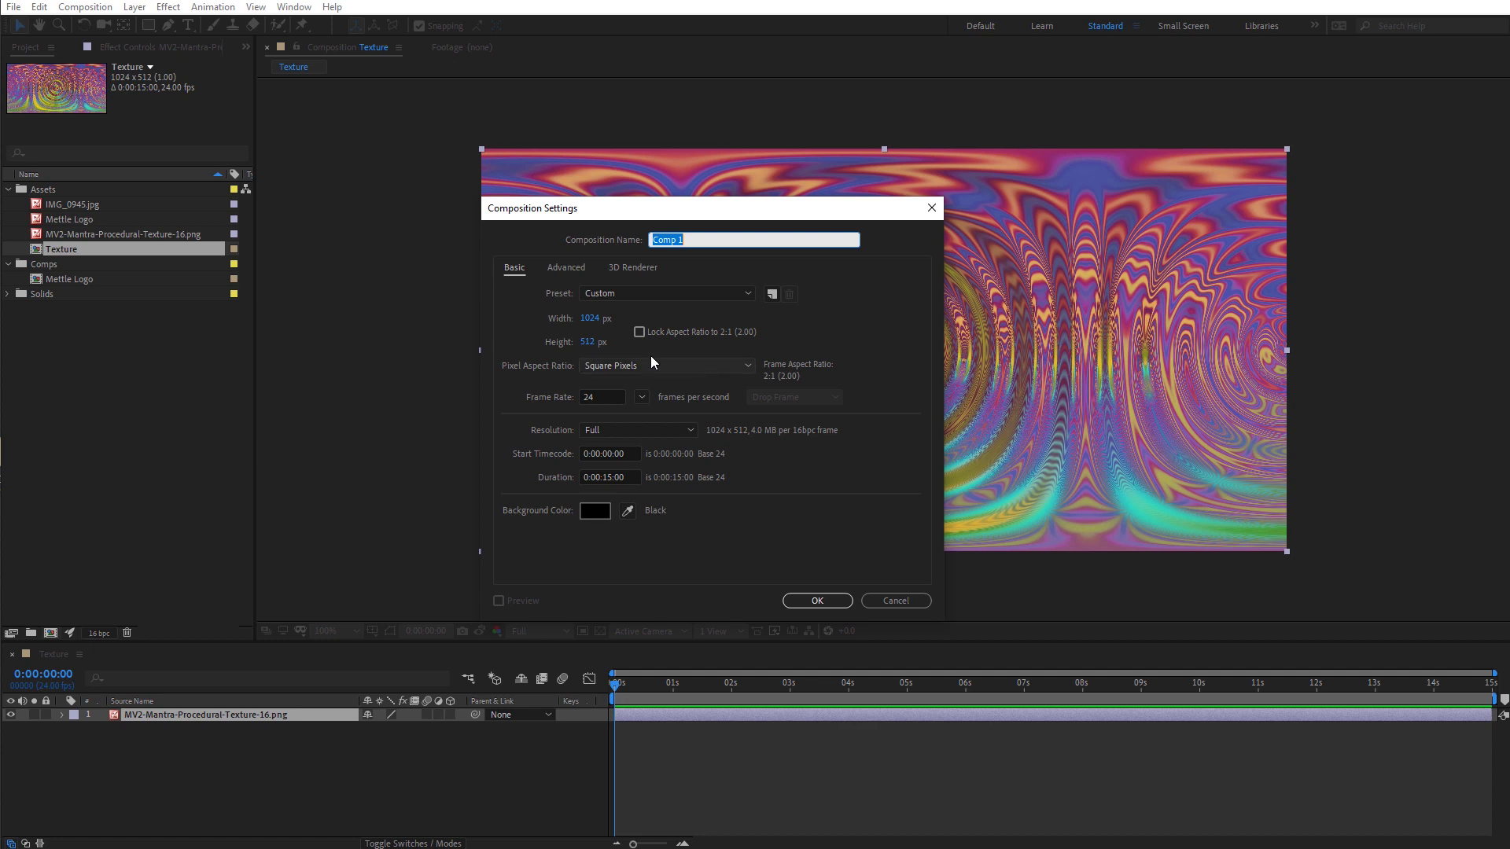
click(590, 318)
text(256)
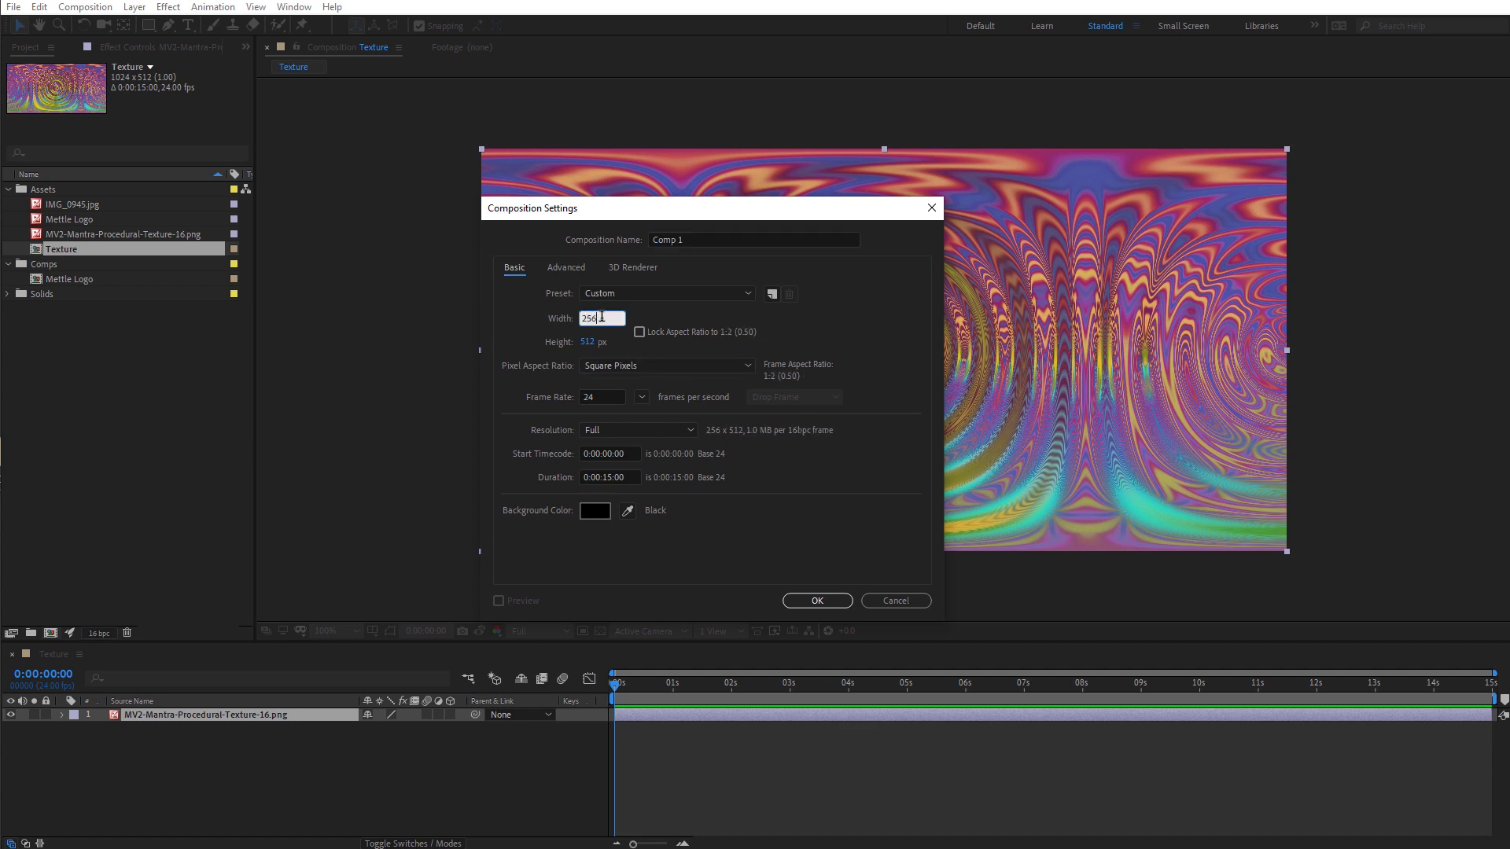
click(589, 342)
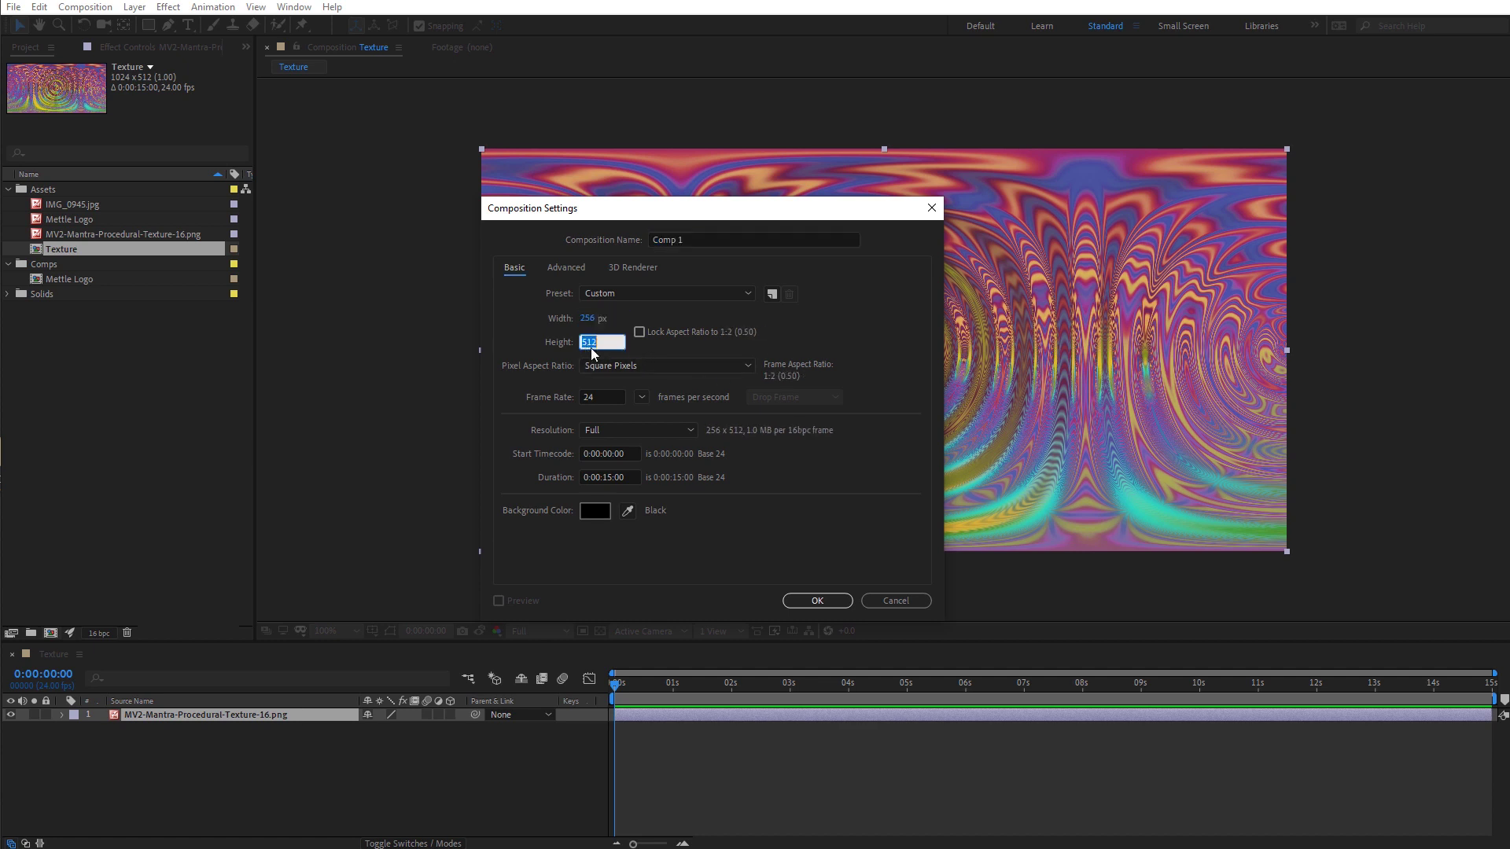
text(256)
click(801, 327)
click(654, 240)
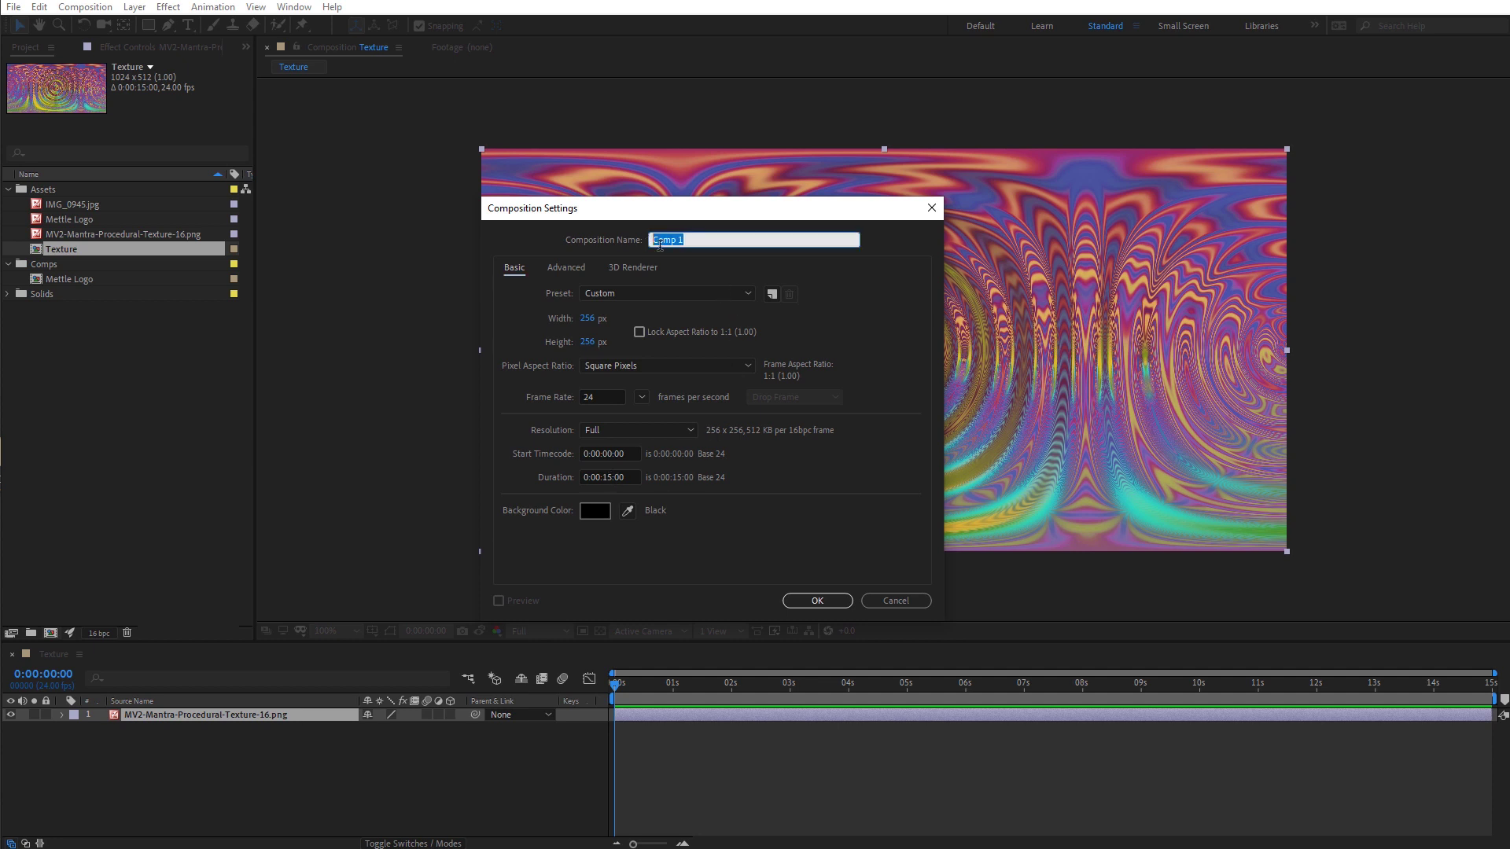
text(Sphere)
click(825, 600)
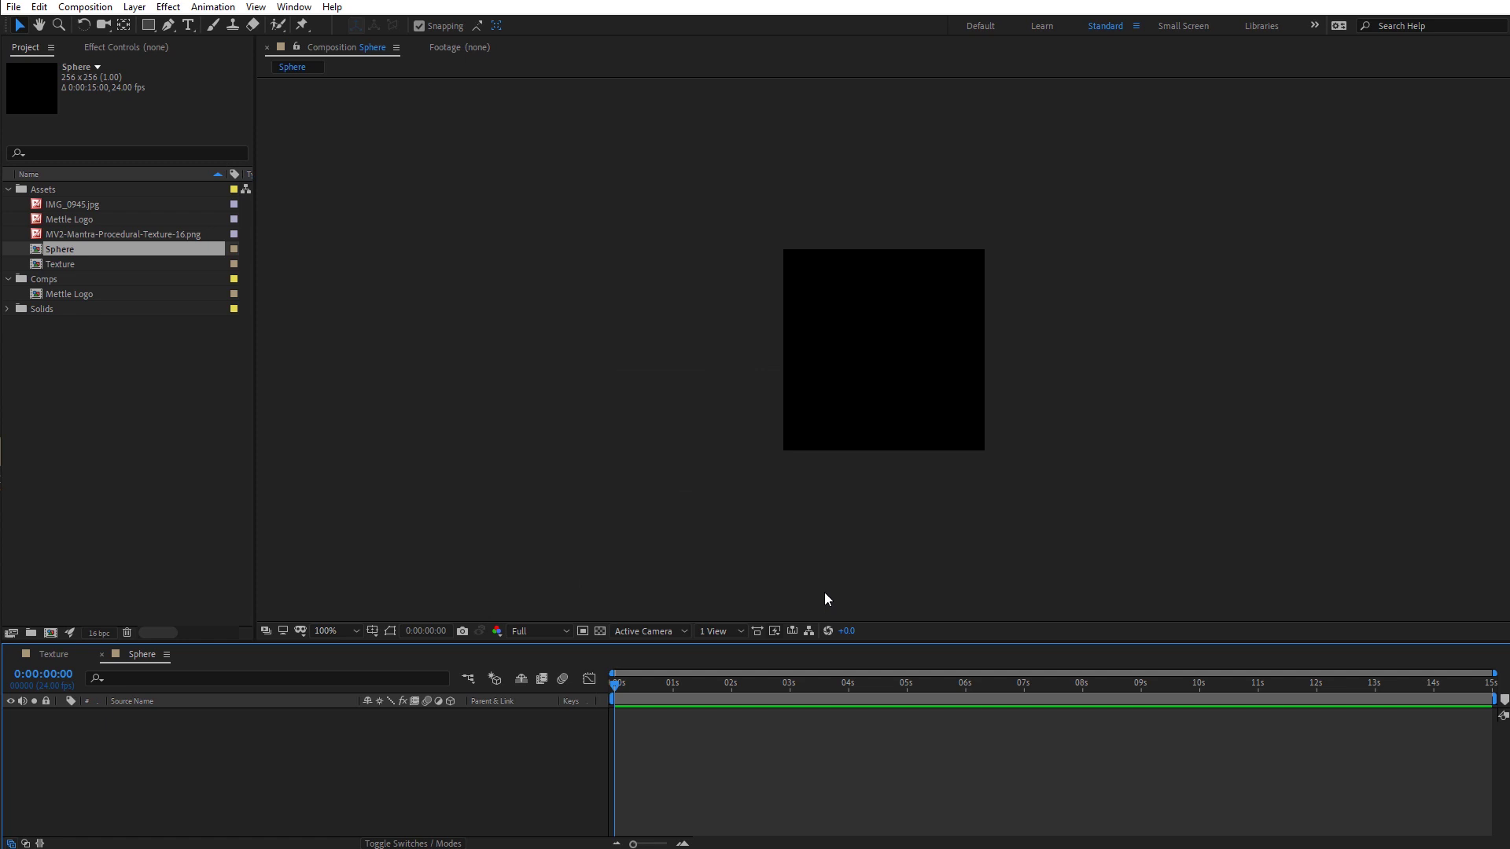
Step: Add the Texture composition as a layer in Sphere and apply the CC Sphere effect to it
drag(55, 265, 193, 752)
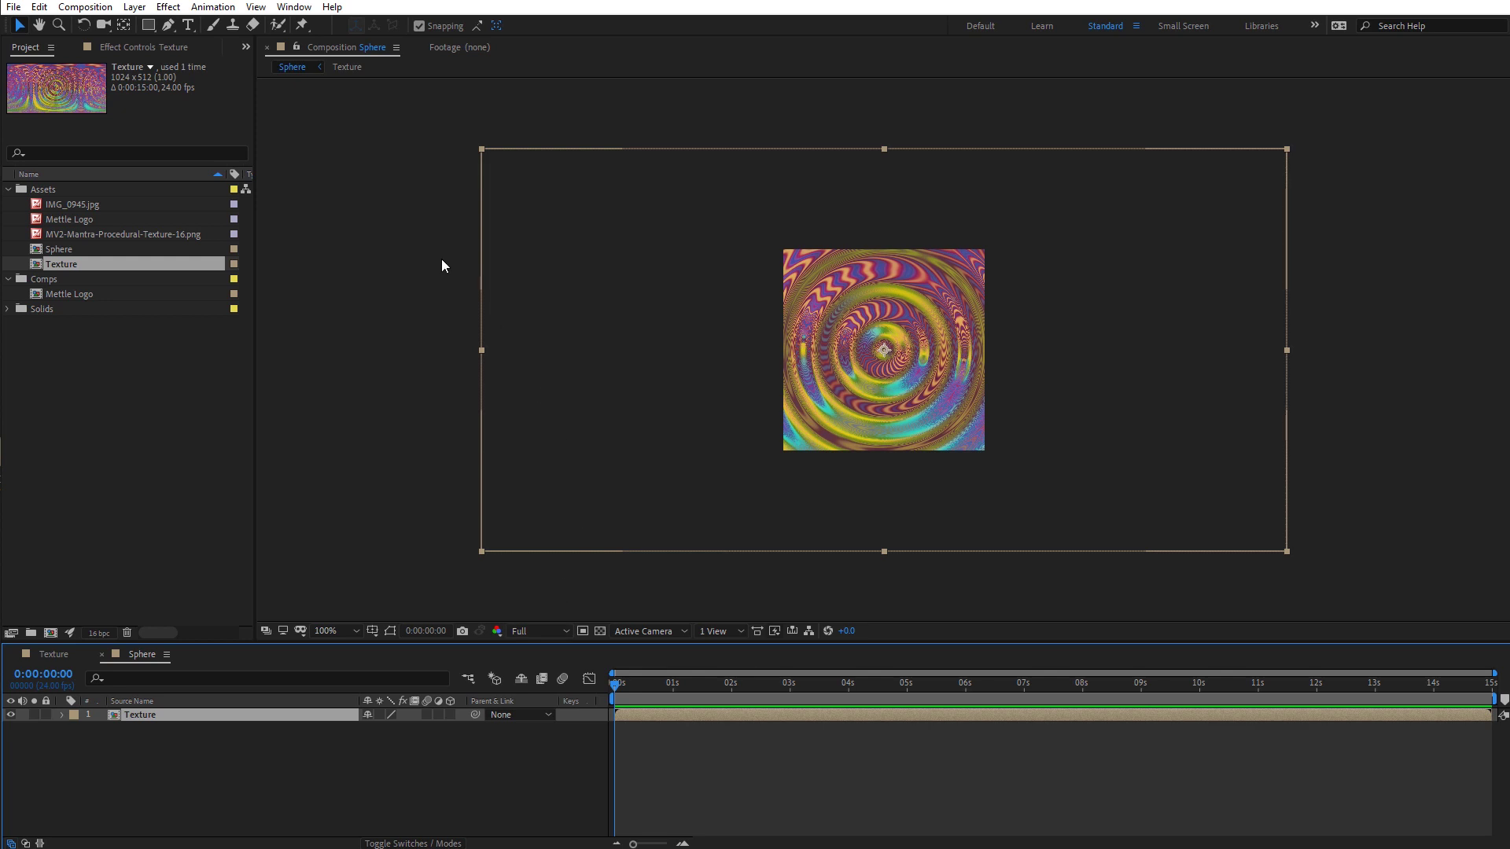
click(169, 6)
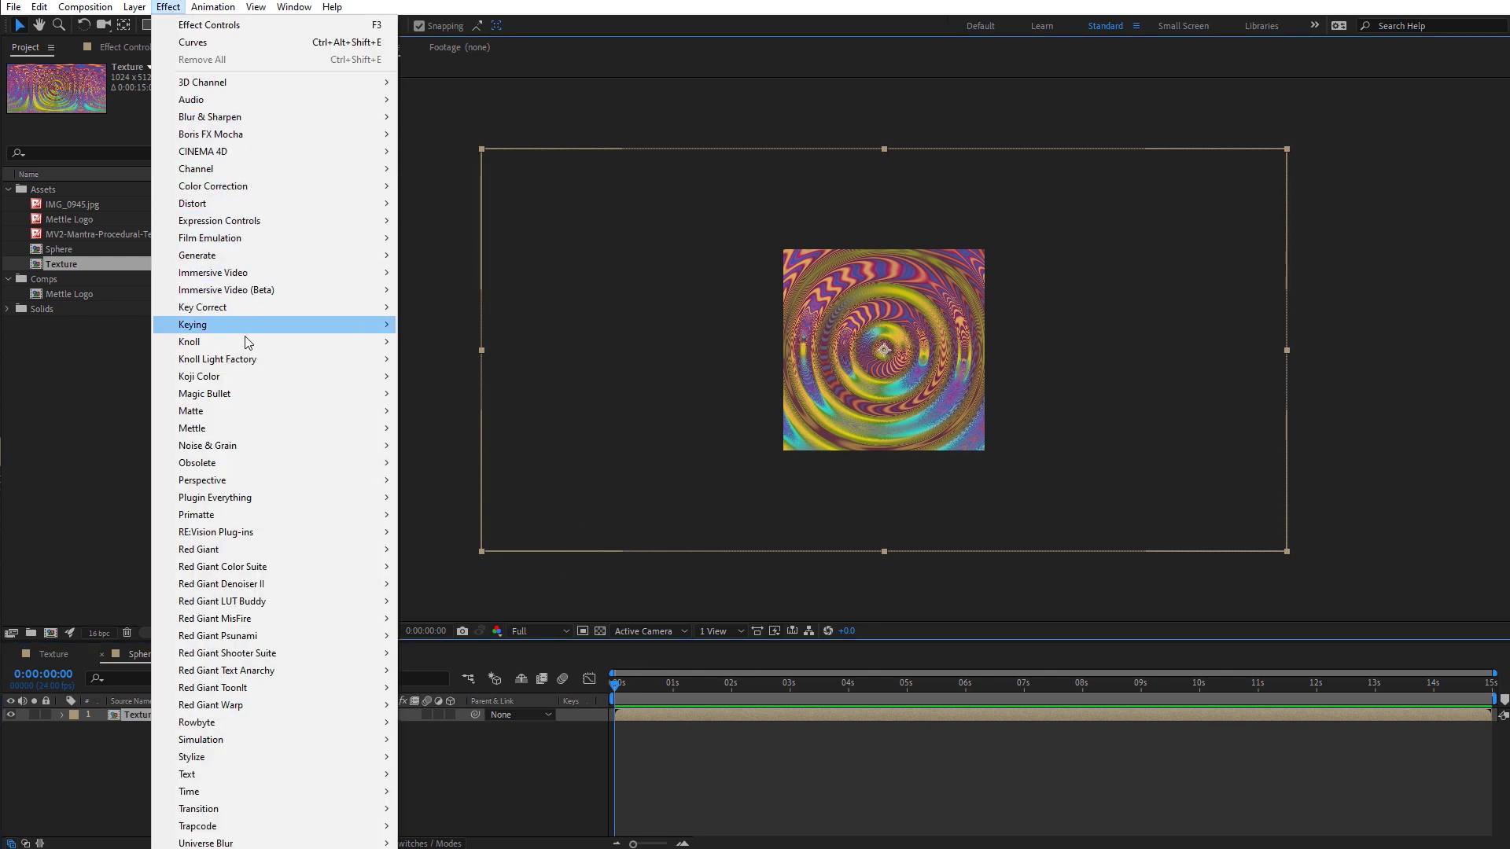
mouse_move(378, 482)
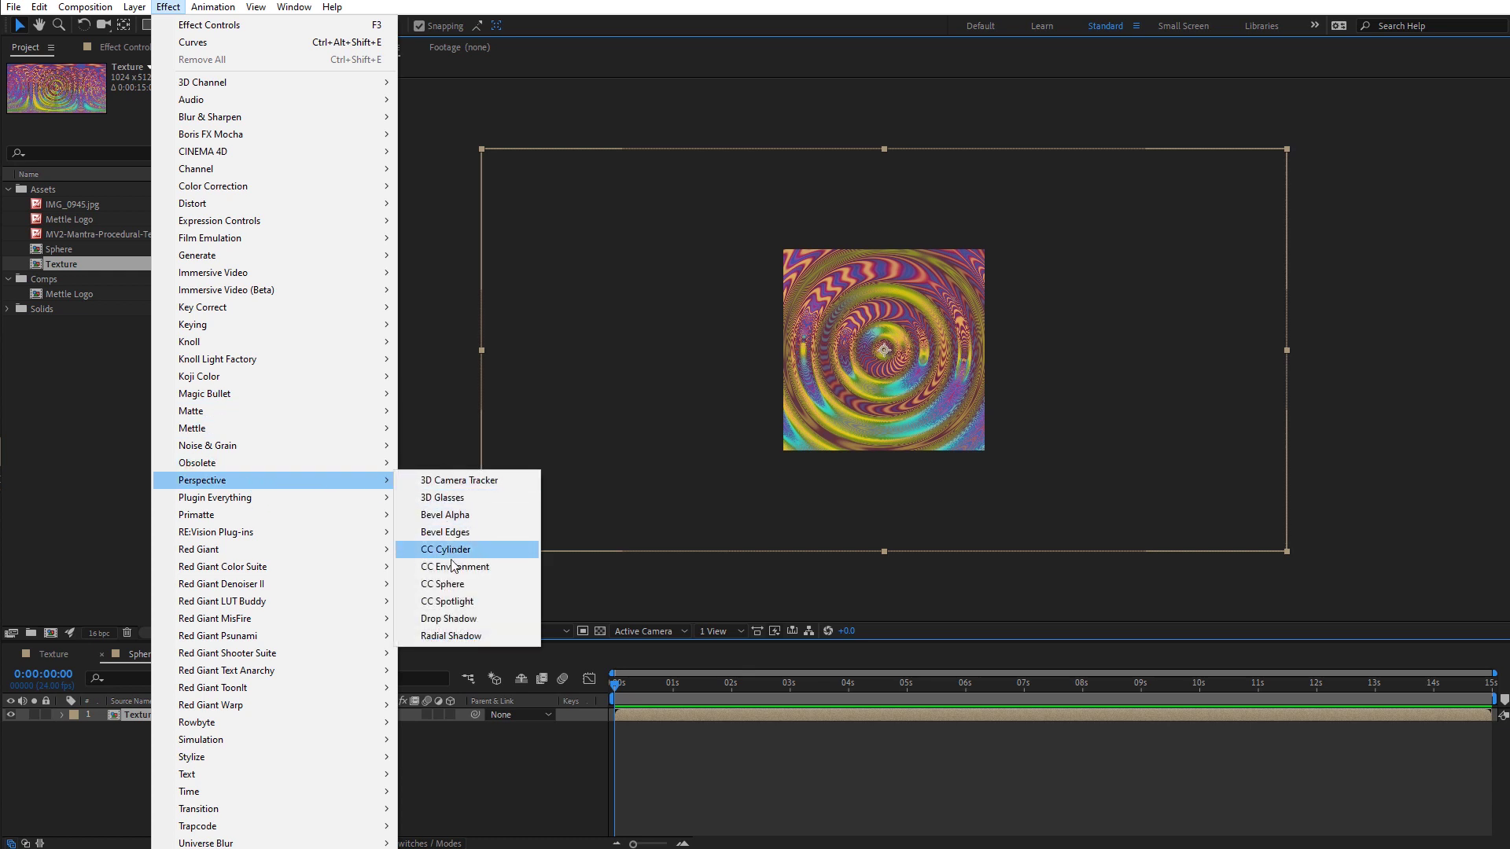
click(453, 584)
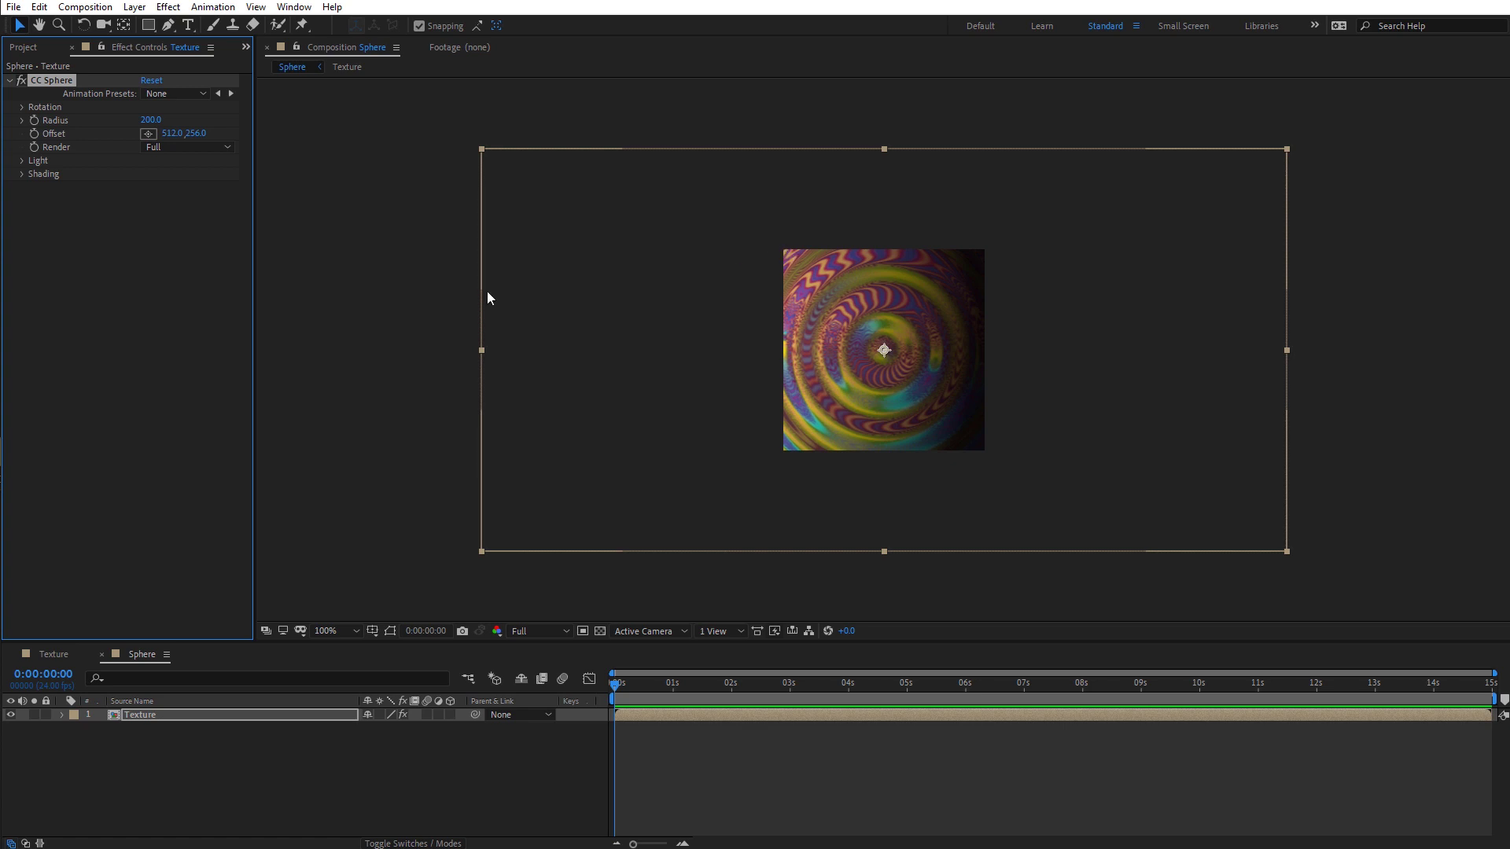
Step: Set the CC Sphere radius to 100 and its light direction to -43°
drag(150, 119, 80, 126)
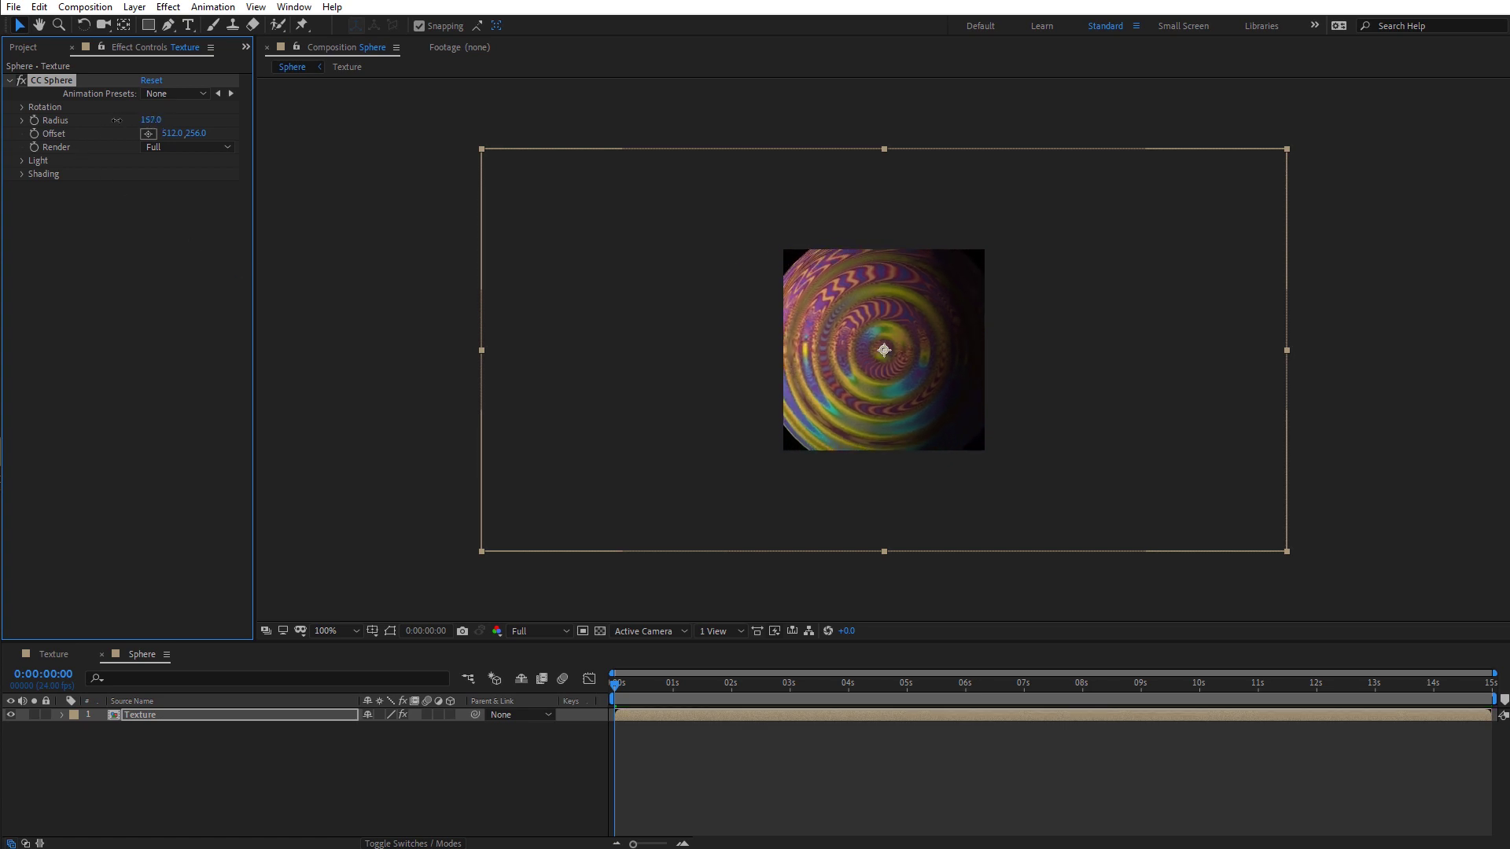
click(148, 120)
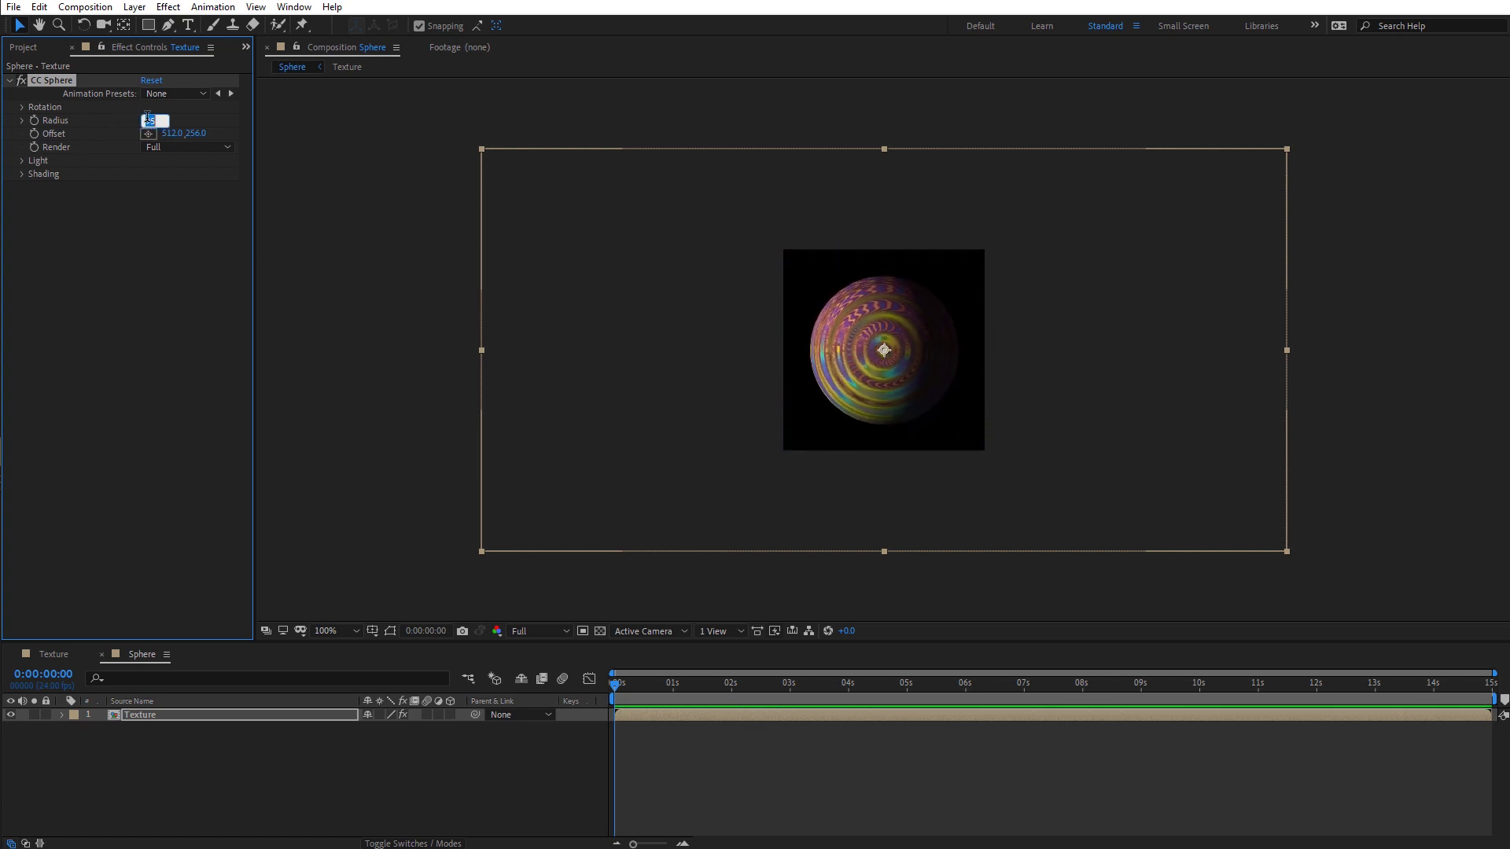
text(100)
key(Return)
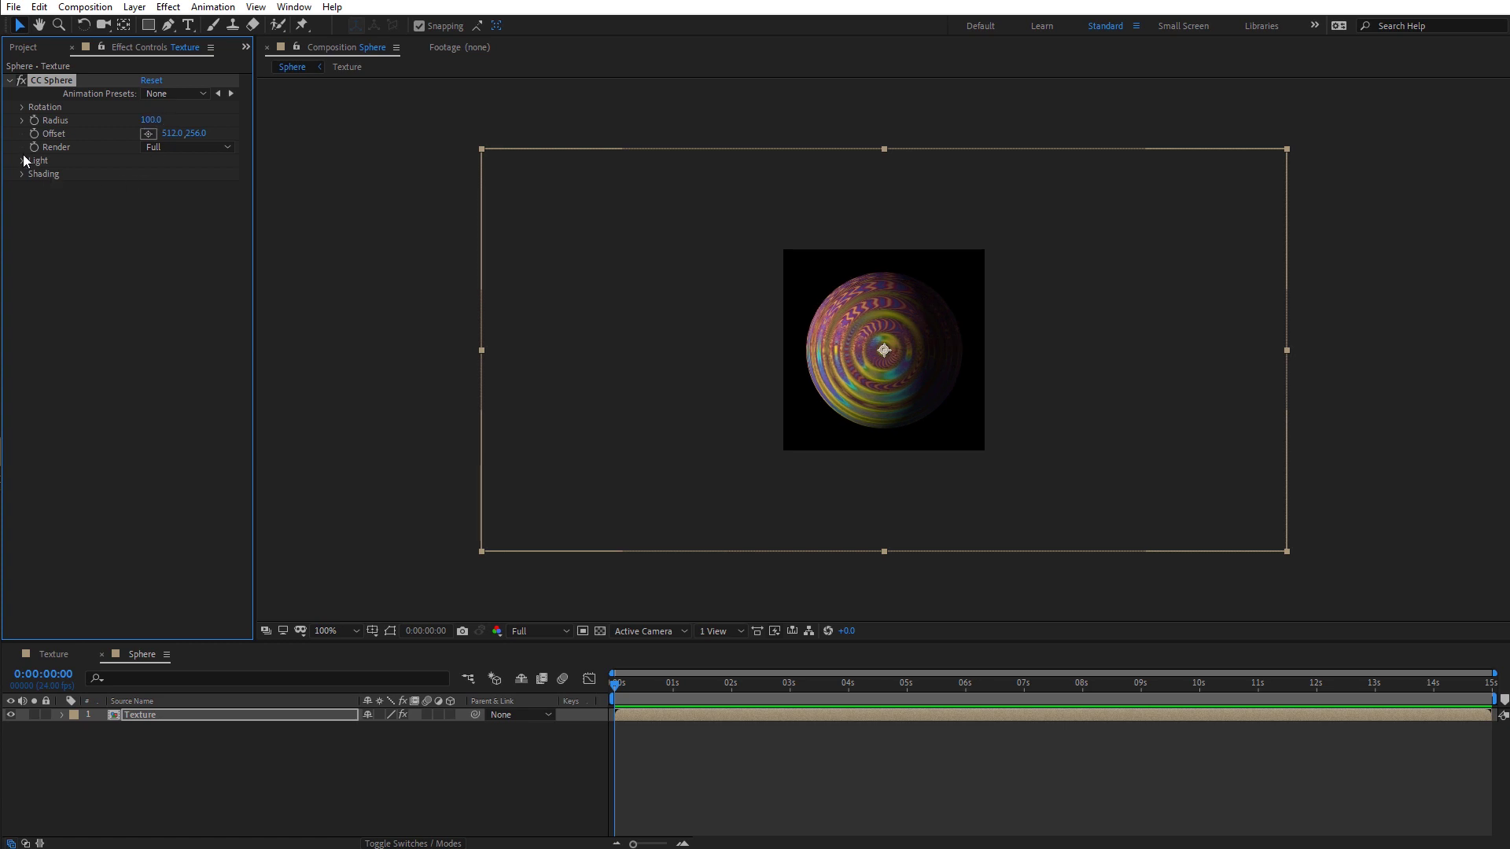
click(22, 160)
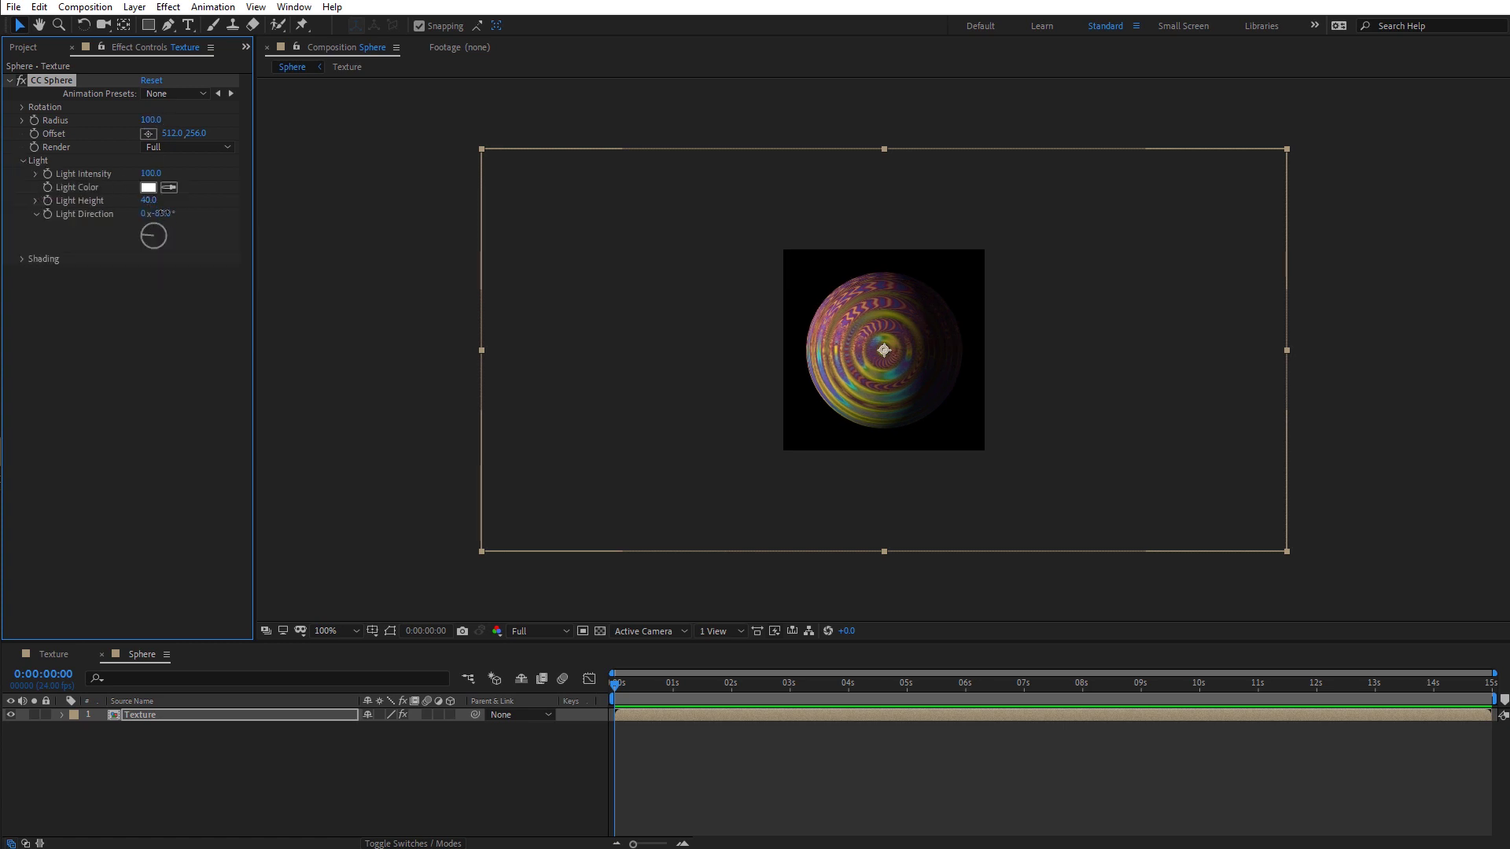
drag(163, 213, 188, 211)
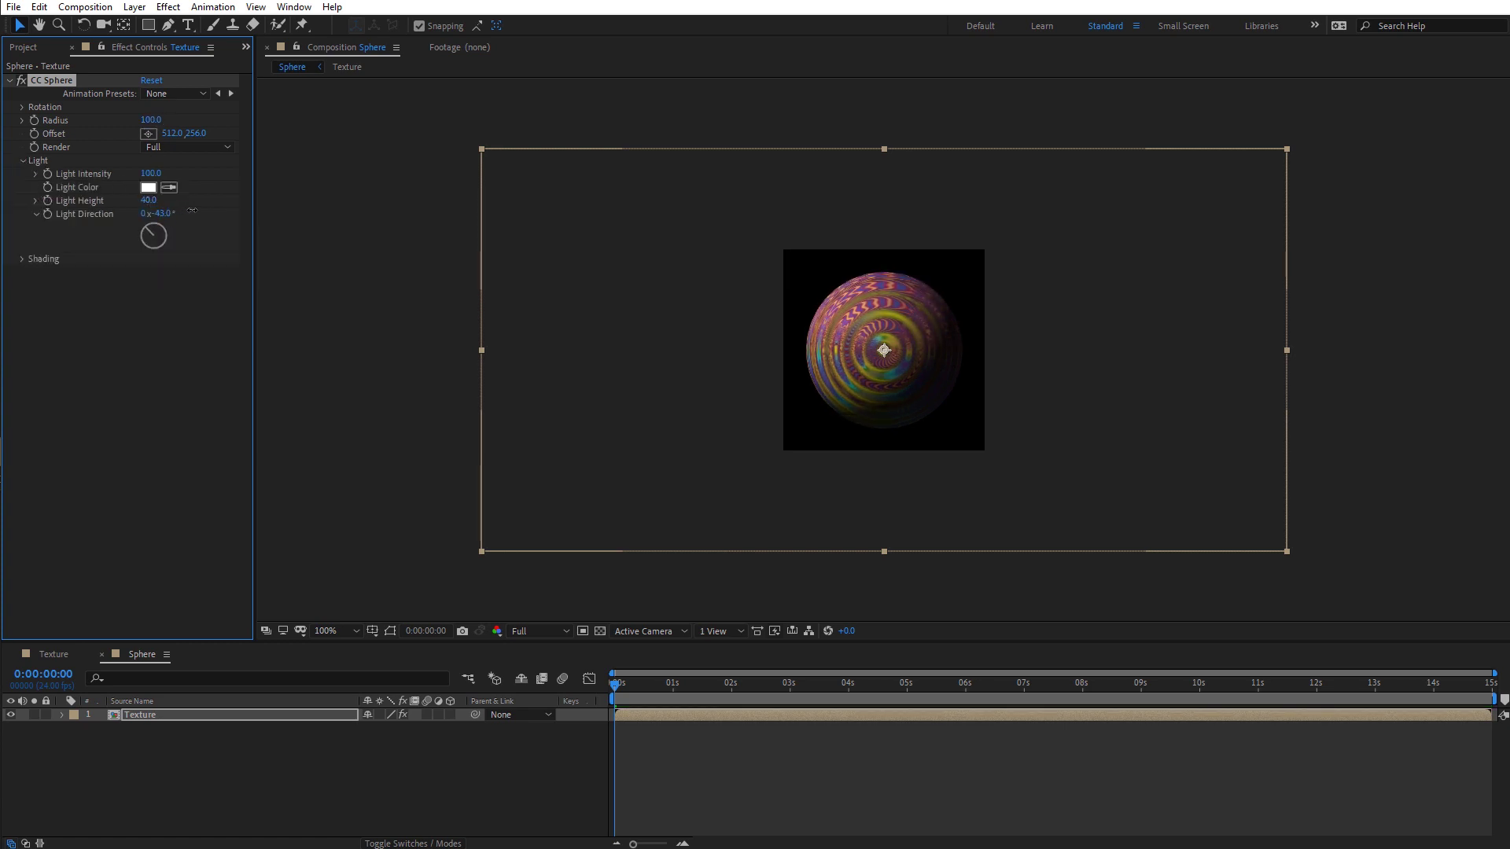
Step: Set the sphere's shading to Ambient 35 and Reflective 50, with Internal Shadows and Transparency Falloff enabled
click(21, 258)
click(149, 272)
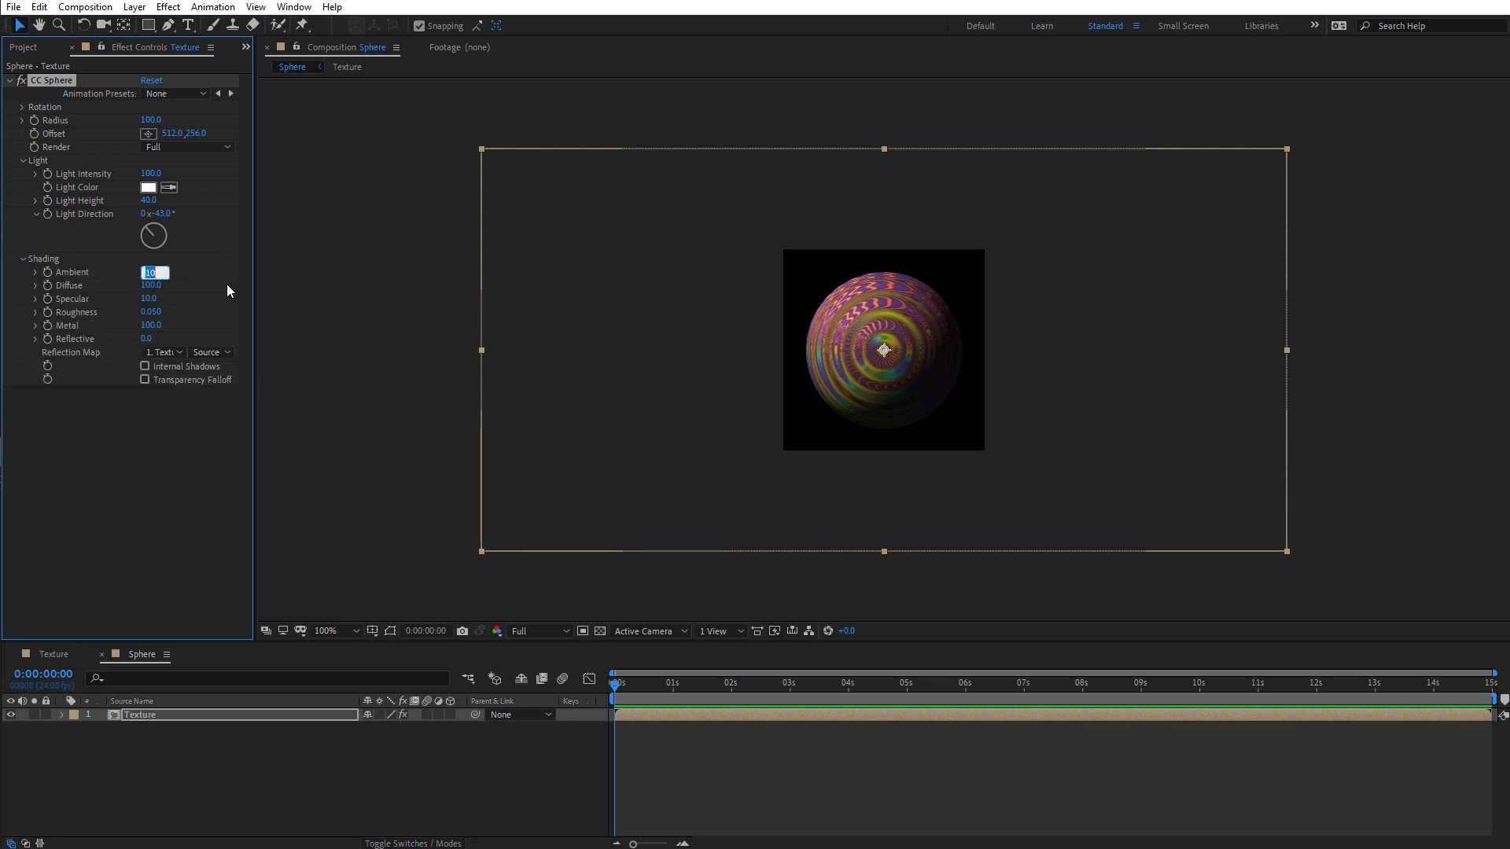
text(35)
key(Return)
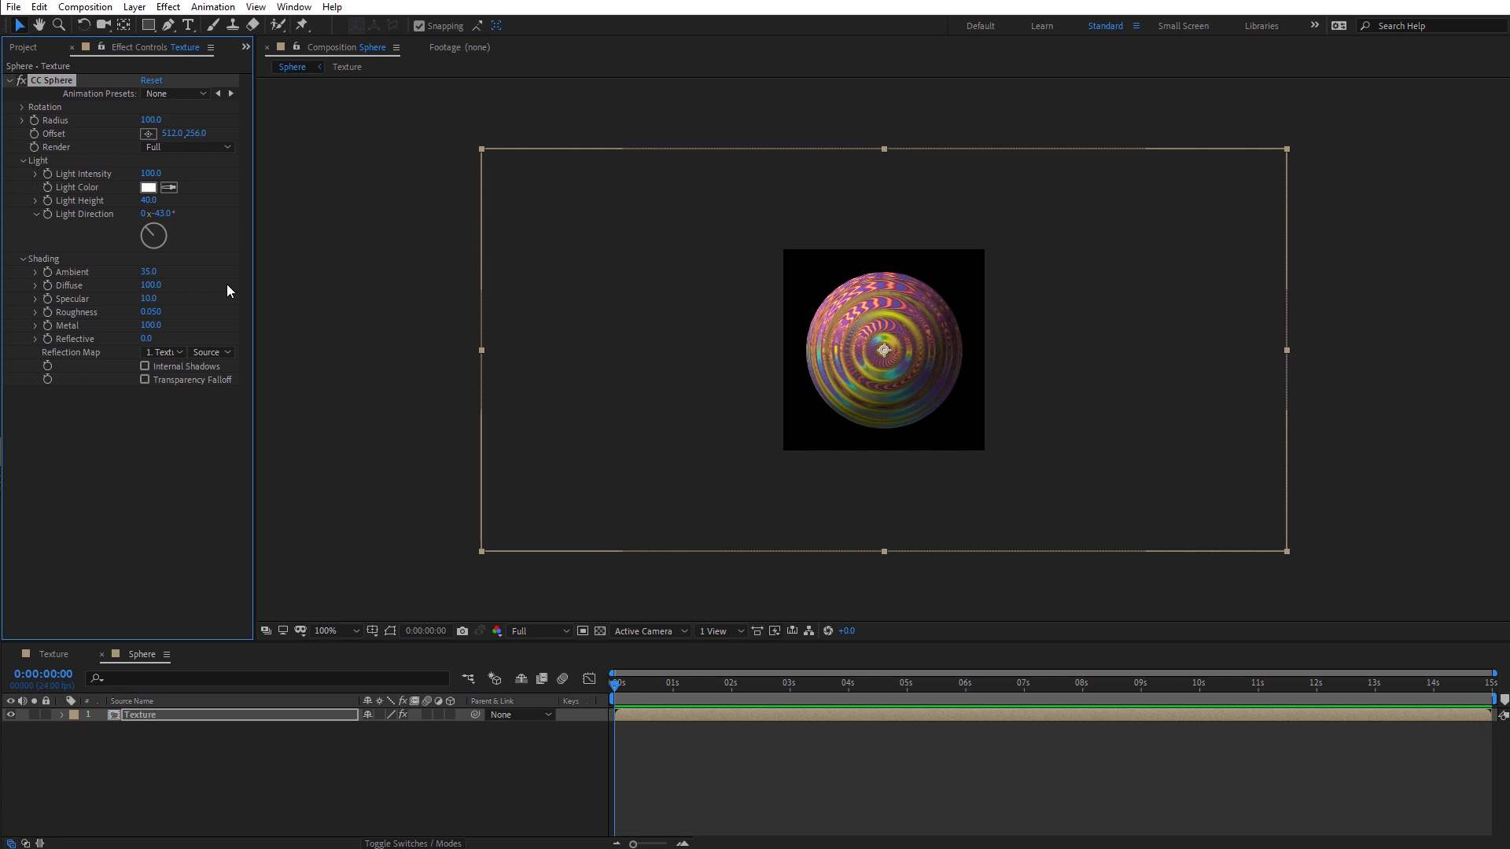
click(152, 339)
text(50)
key(Return)
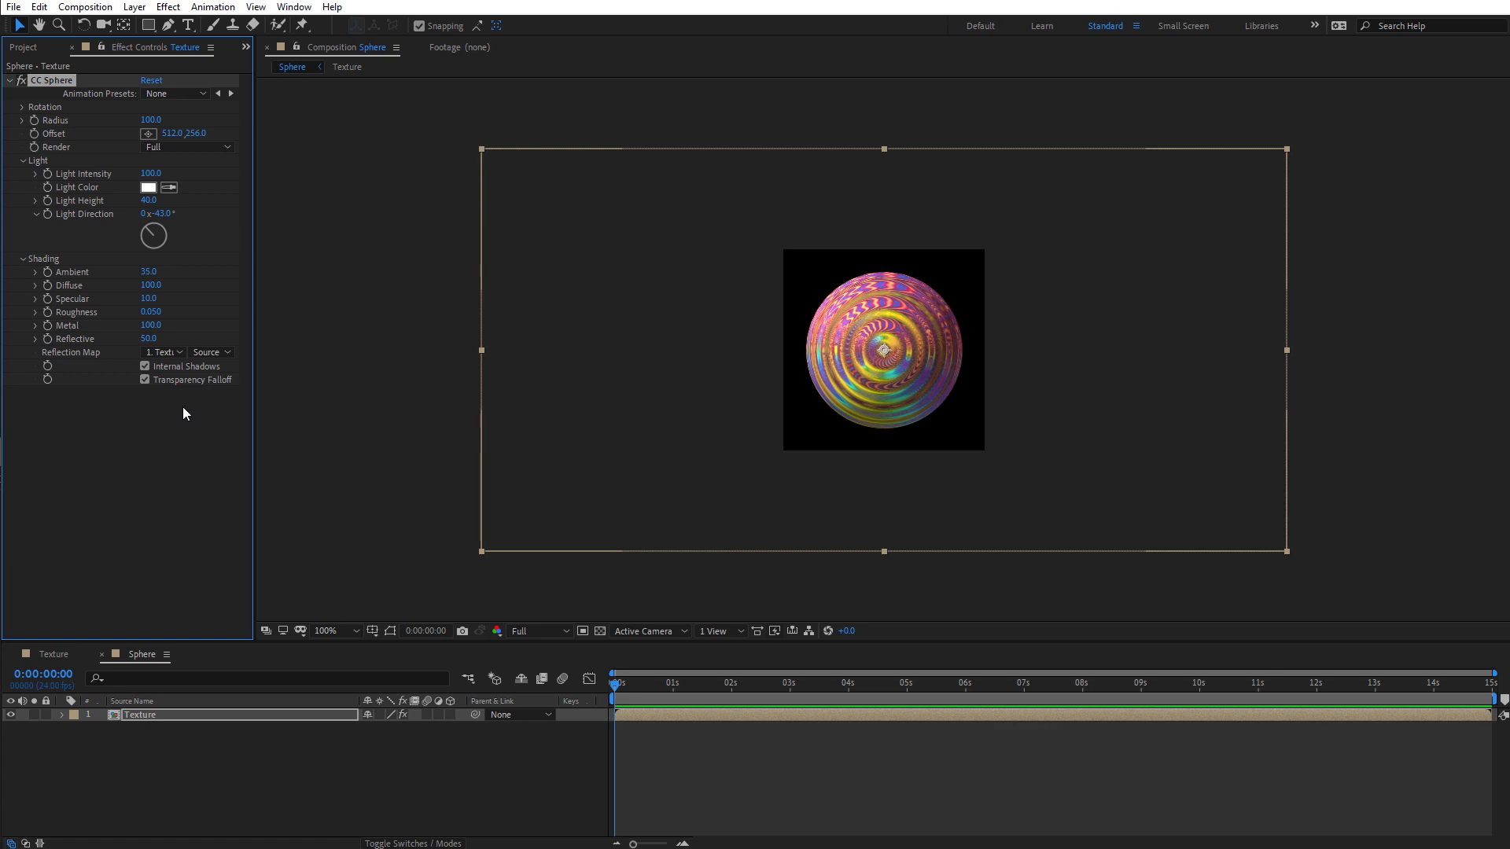
Step: Keyframe the sphere's rotation from zero at the start to X -3, Y 2 and Z -1 revolutions at 0:00:14:23
click(23, 107)
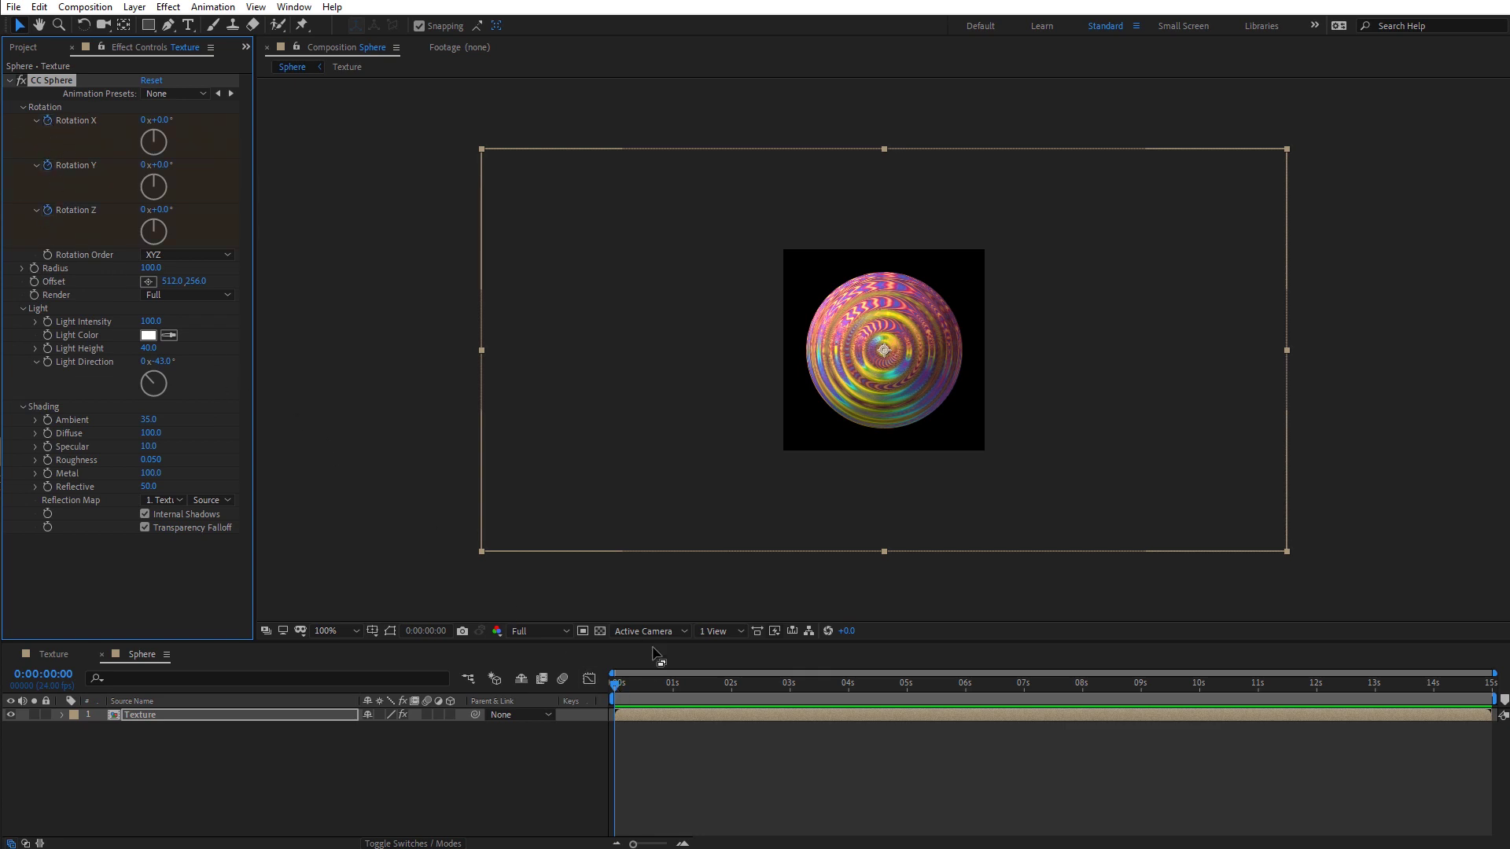
drag(615, 682, 1491, 714)
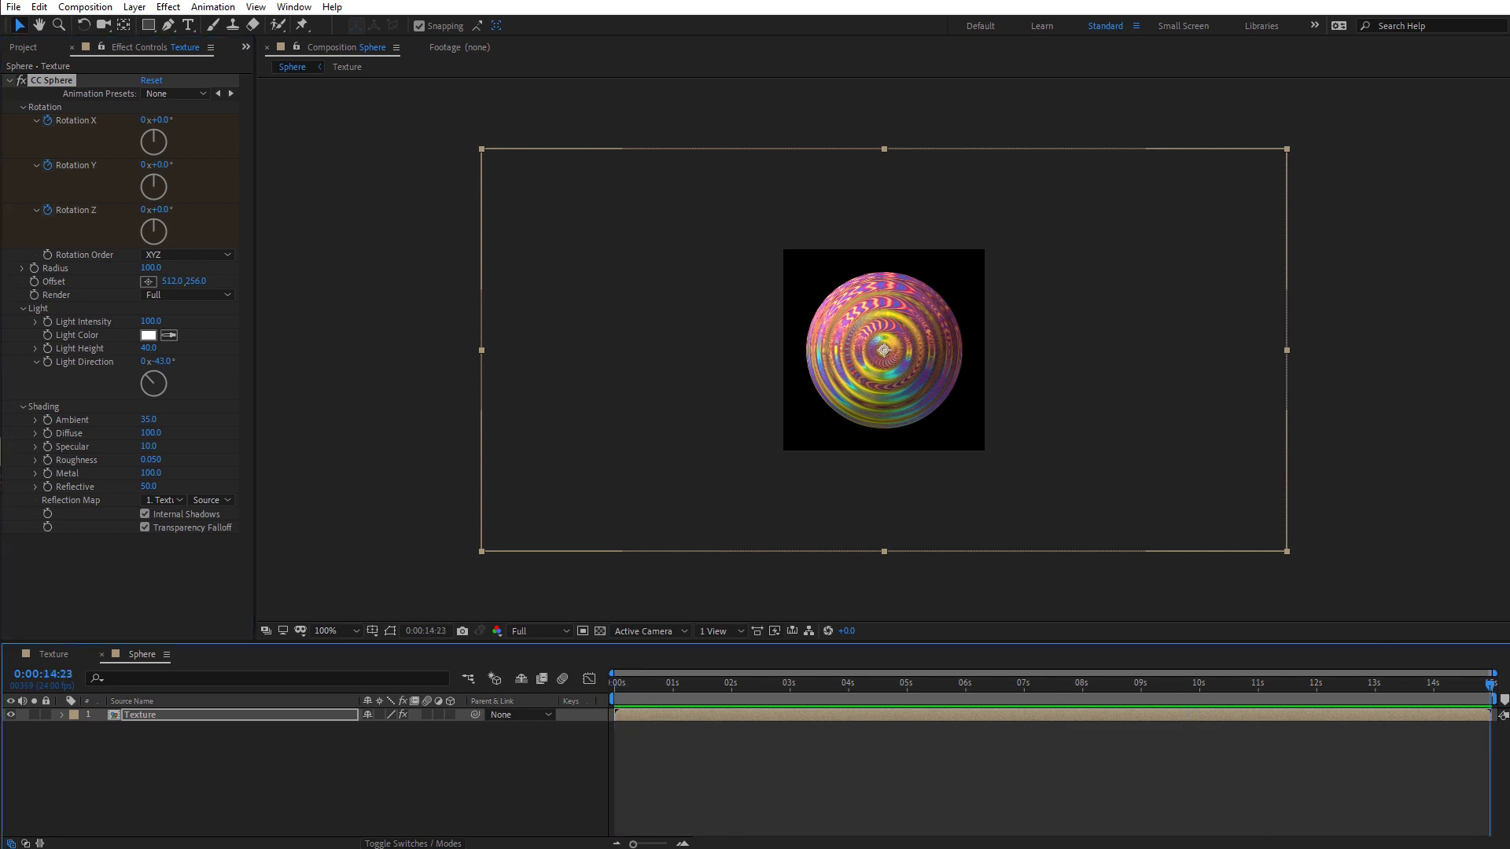
click(142, 121)
text(-3)
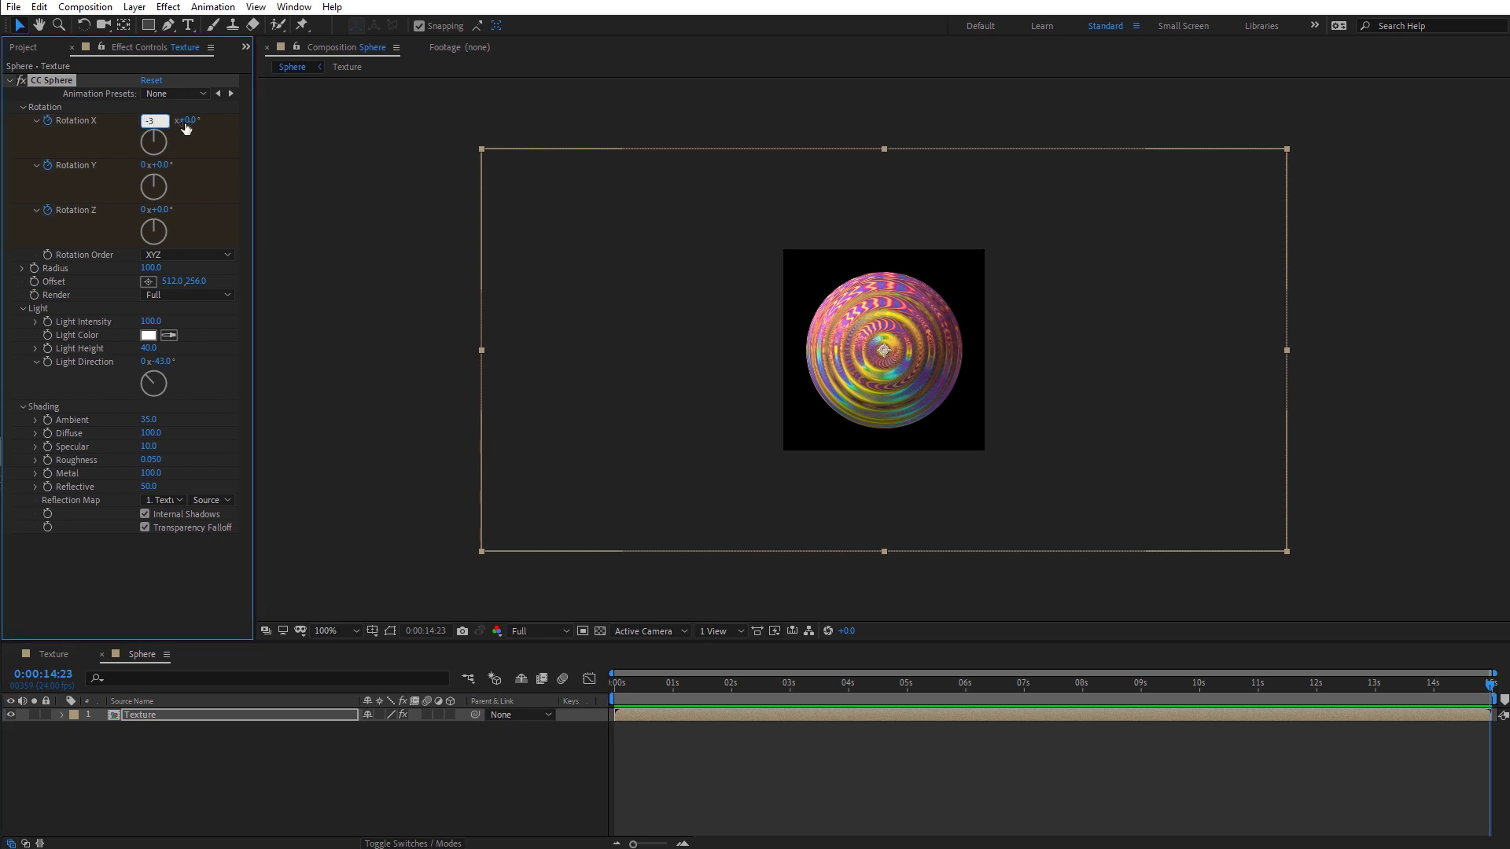
key(Return)
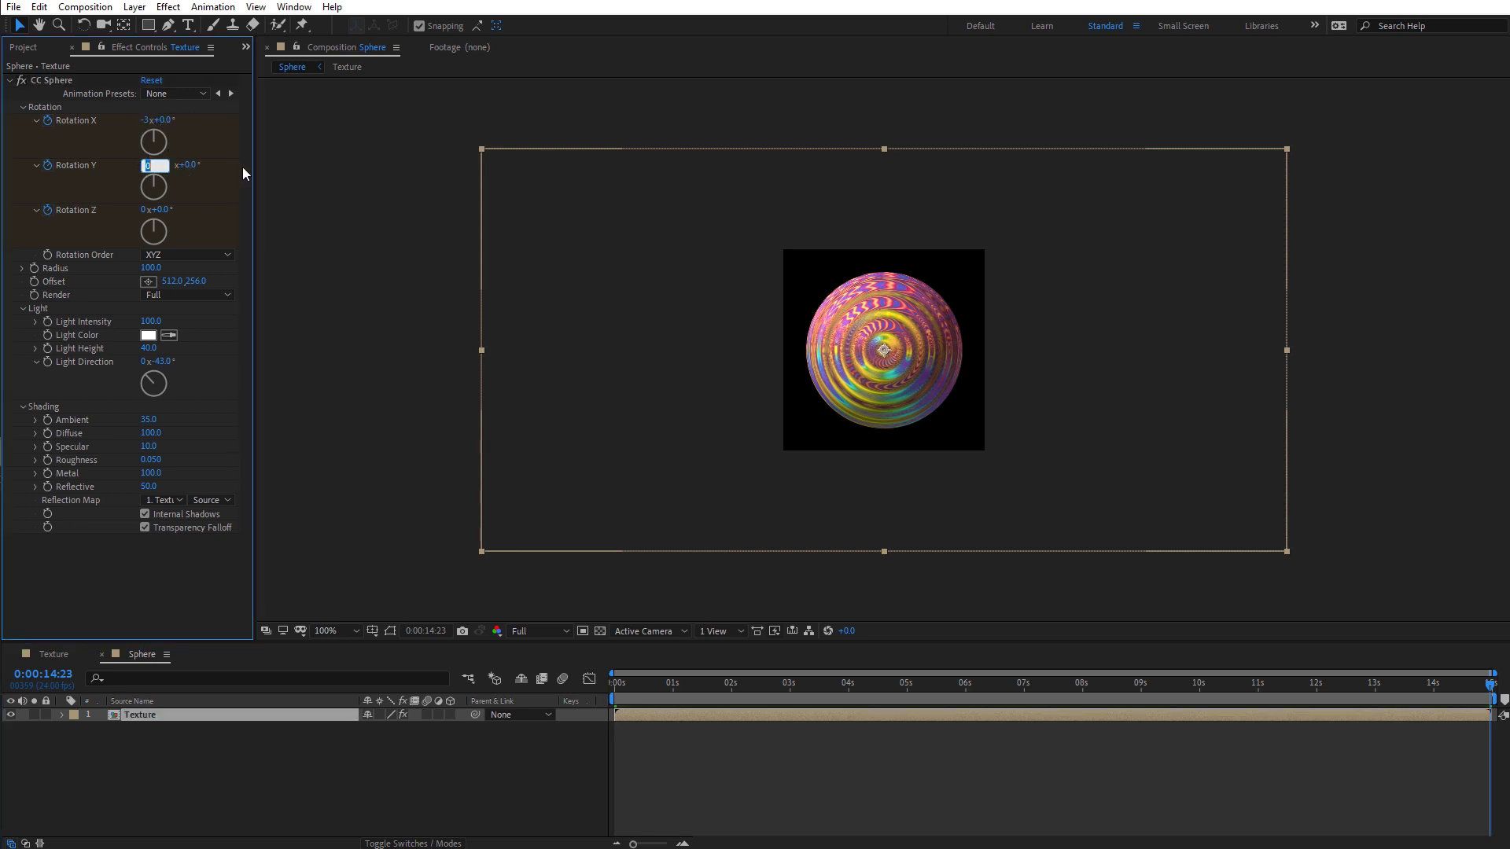
text(2)
key(Return)
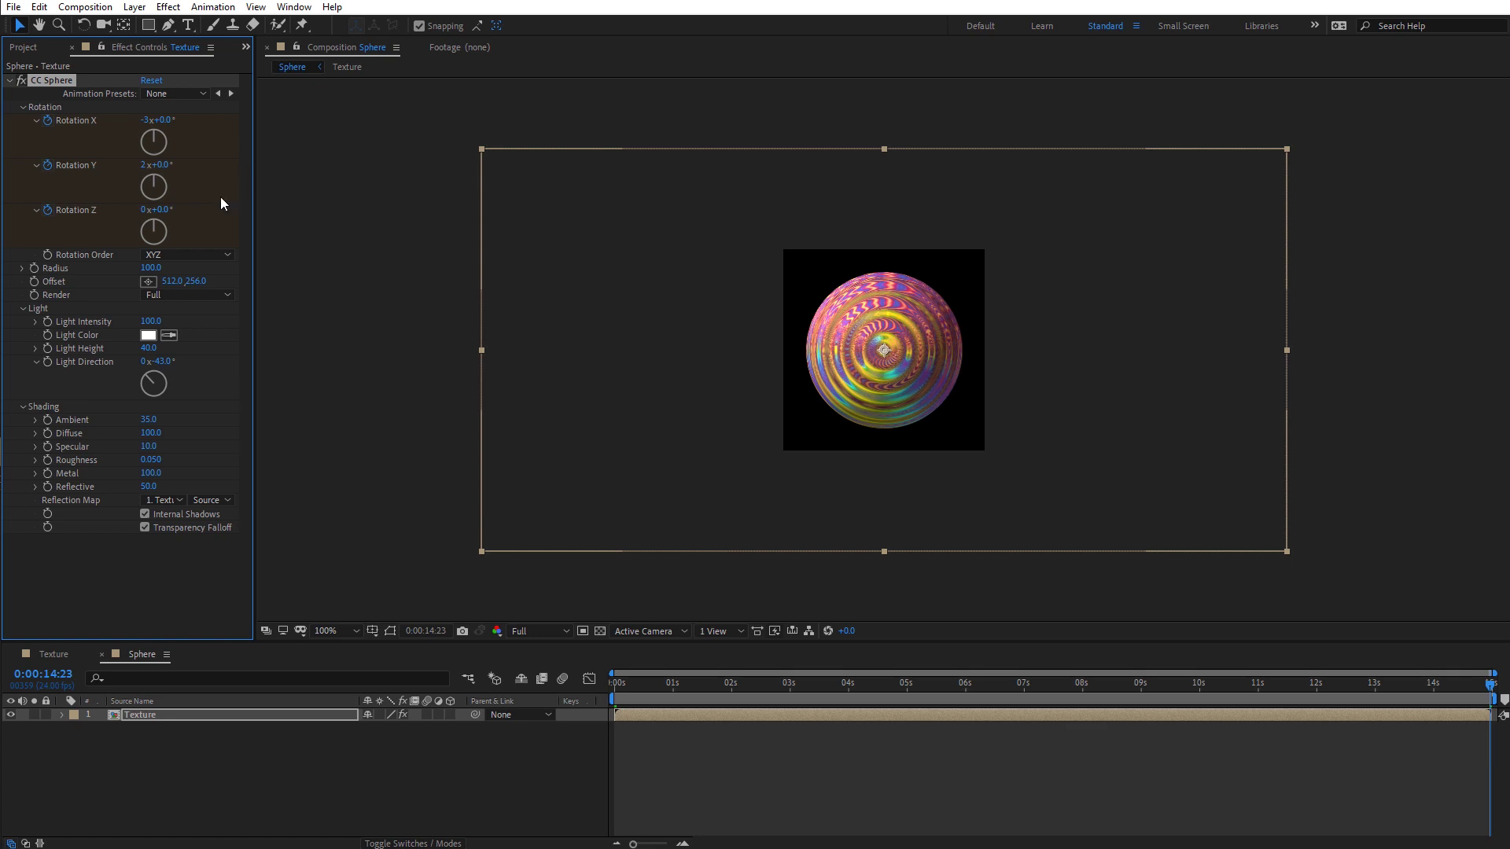
click(143, 210)
text(-1)
key(Return)
Step: Set the CC Sphere reflection map to None and scrub through the rotation animation
drag(618, 697, 711, 699)
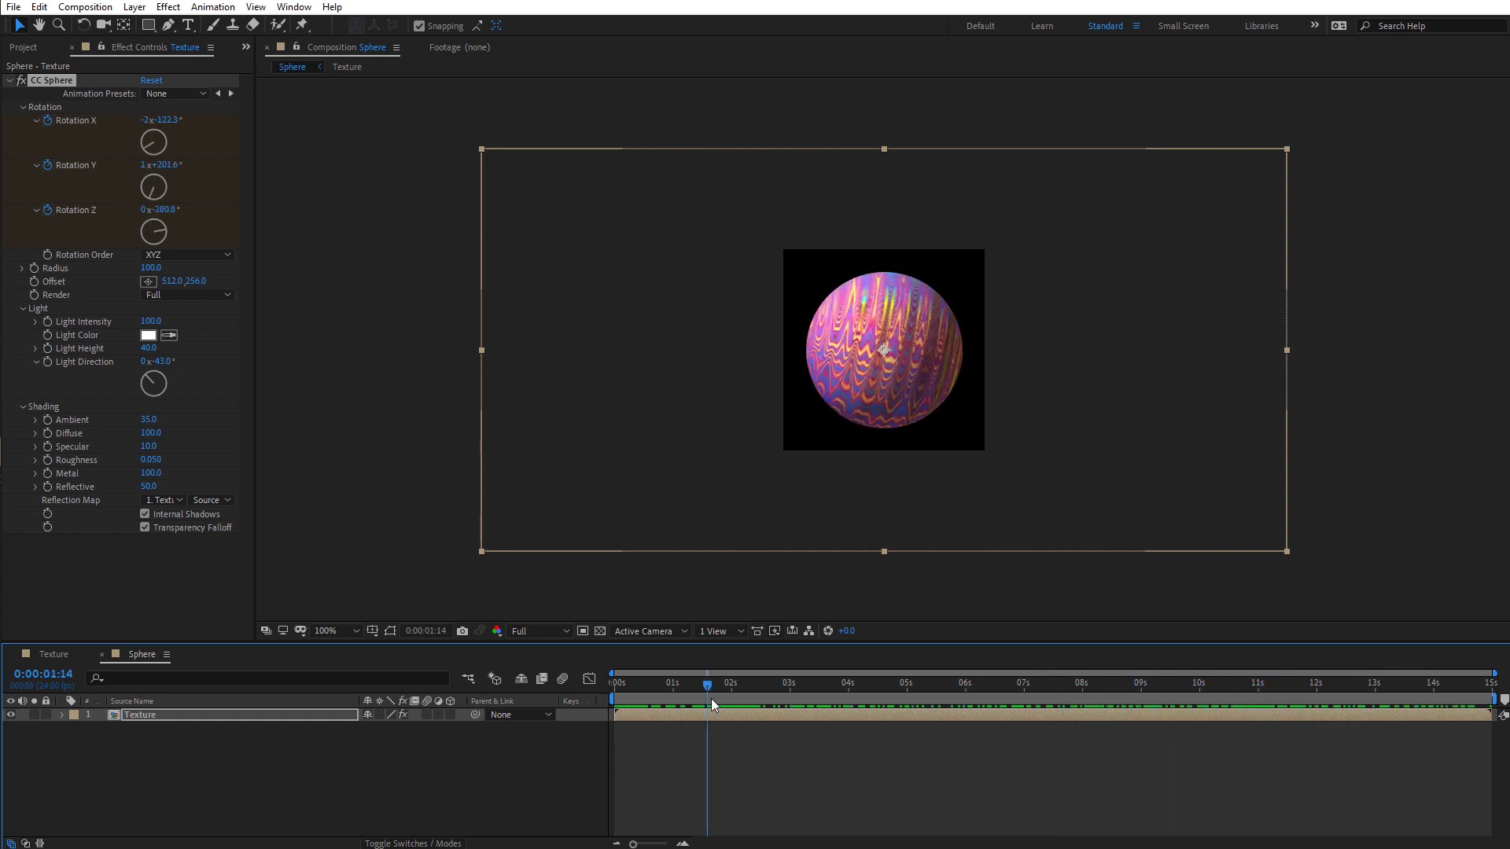
click(172, 498)
click(182, 514)
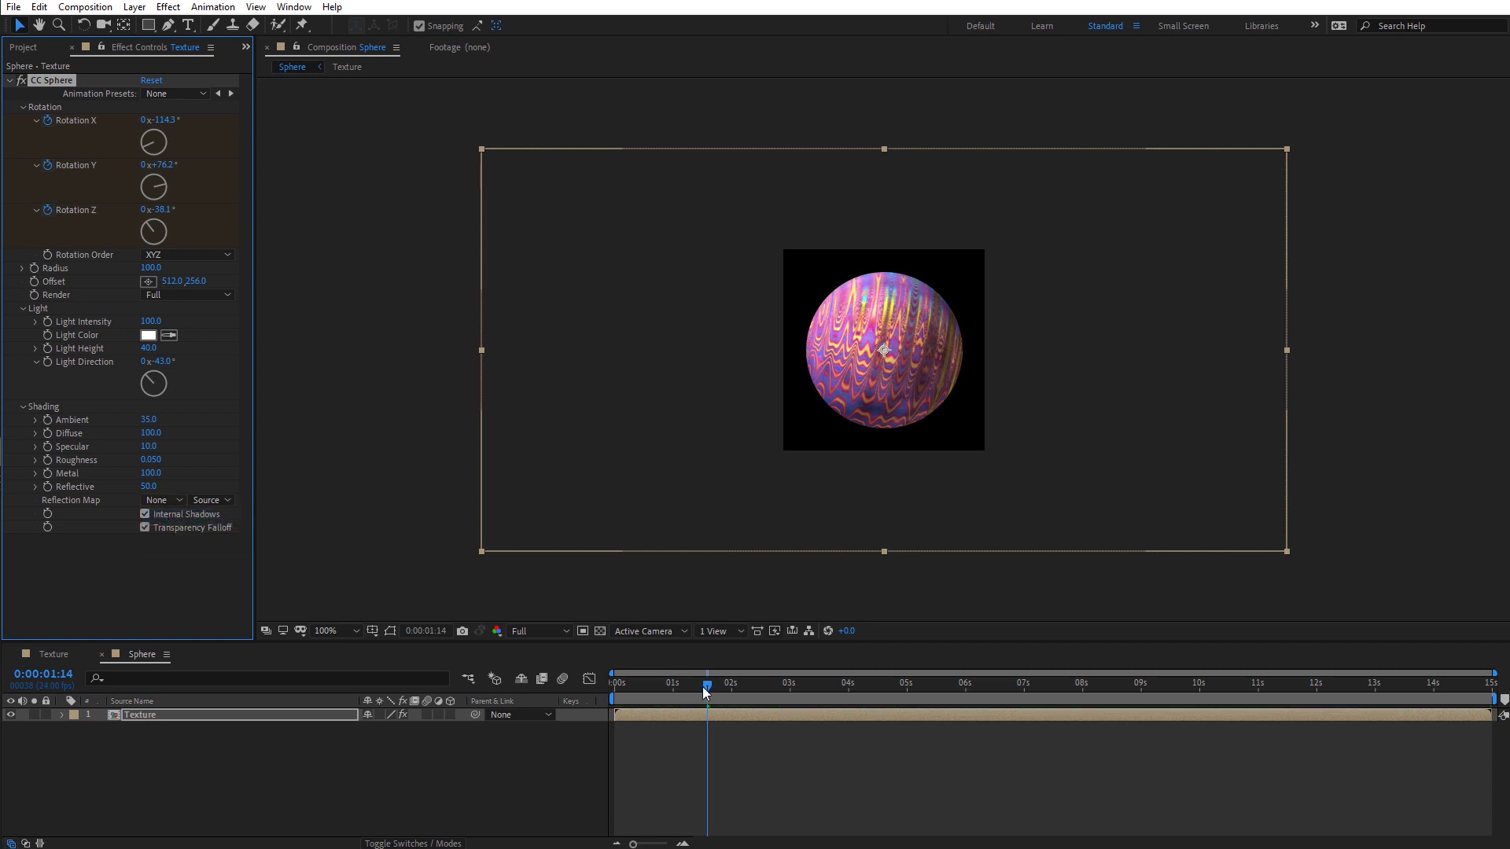
drag(709, 686, 585, 693)
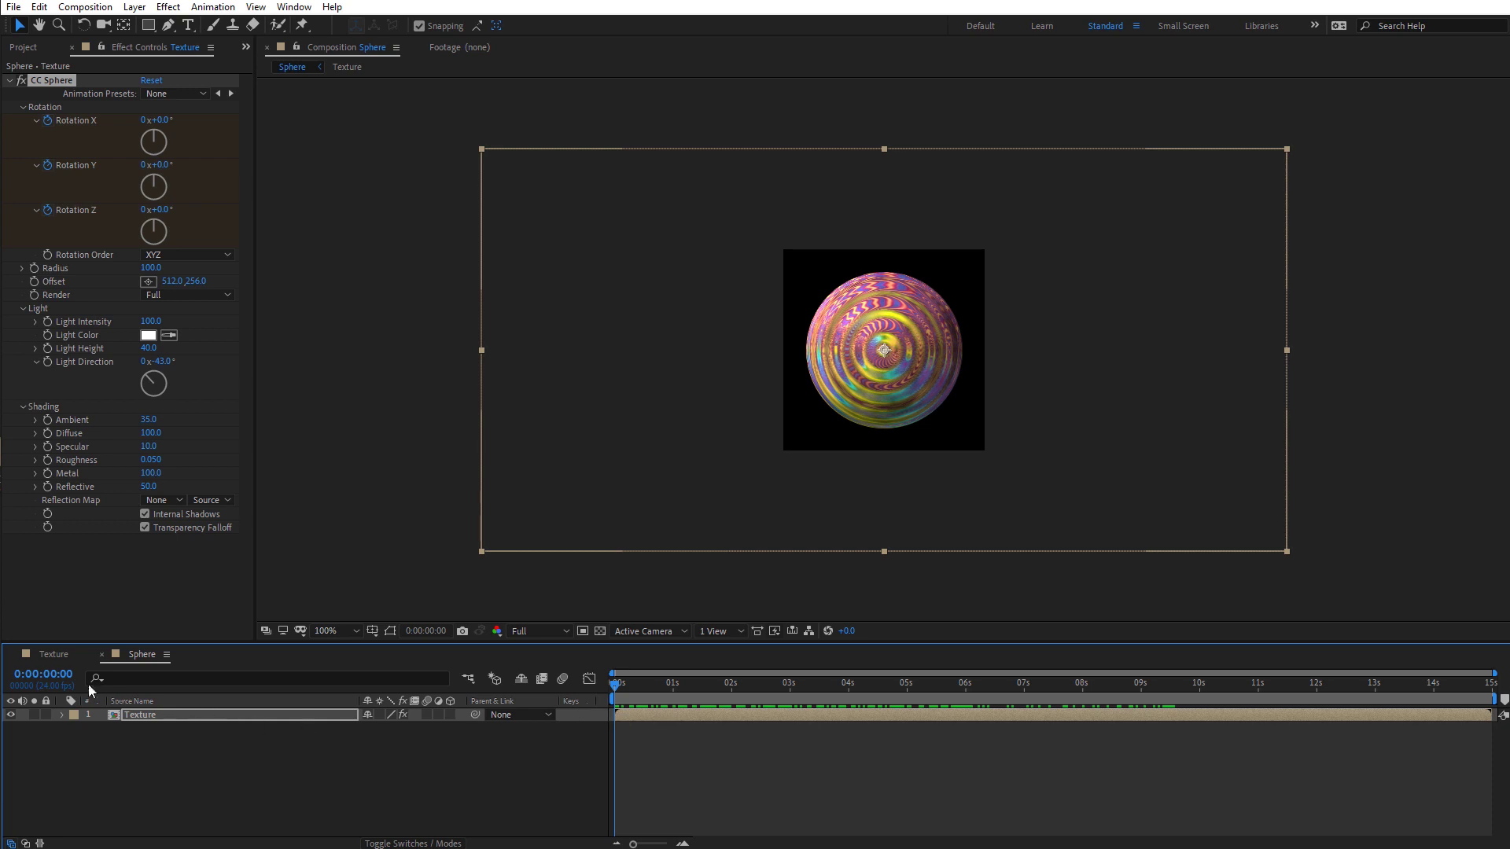
Step: Set the image layer's opacity to 50% in the Texture composition and check the rotating sphere in the Sphere composition
click(45, 656)
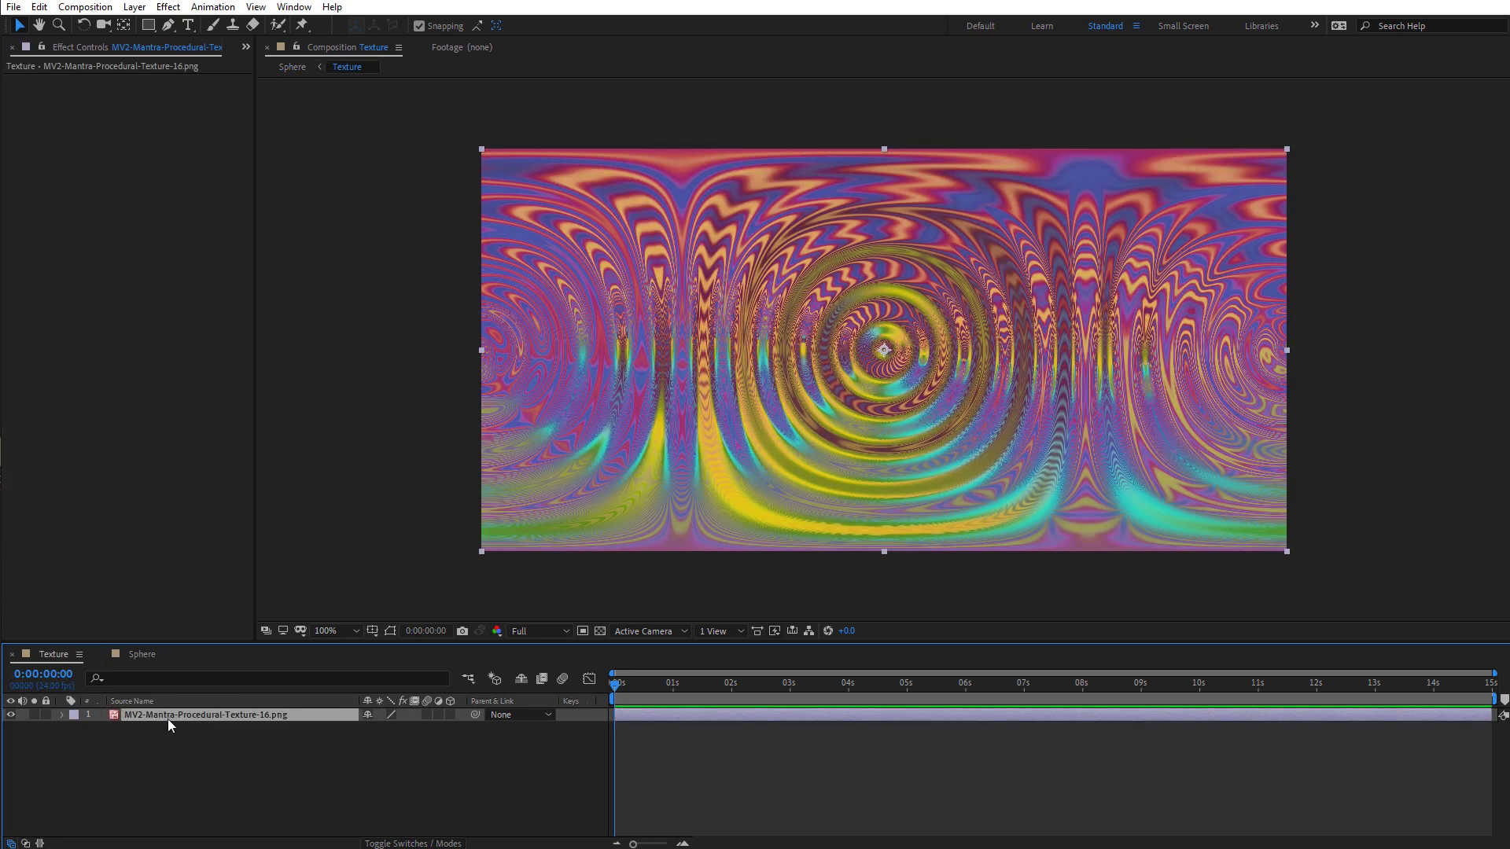
key(t)
click(375, 728)
key(Return)
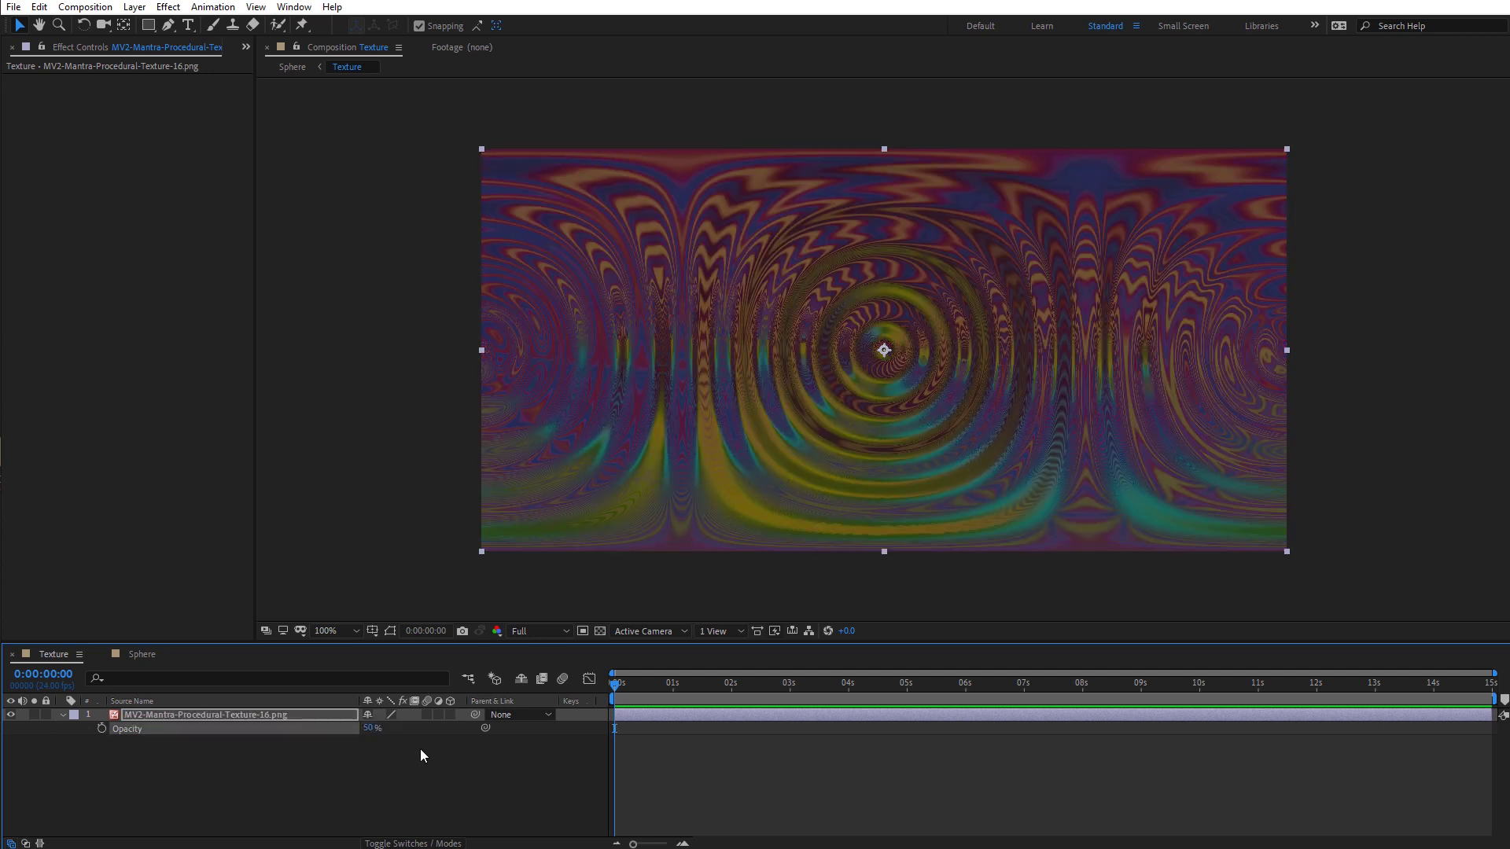
click(142, 655)
drag(752, 695, 626, 706)
key(period)
key(comma)
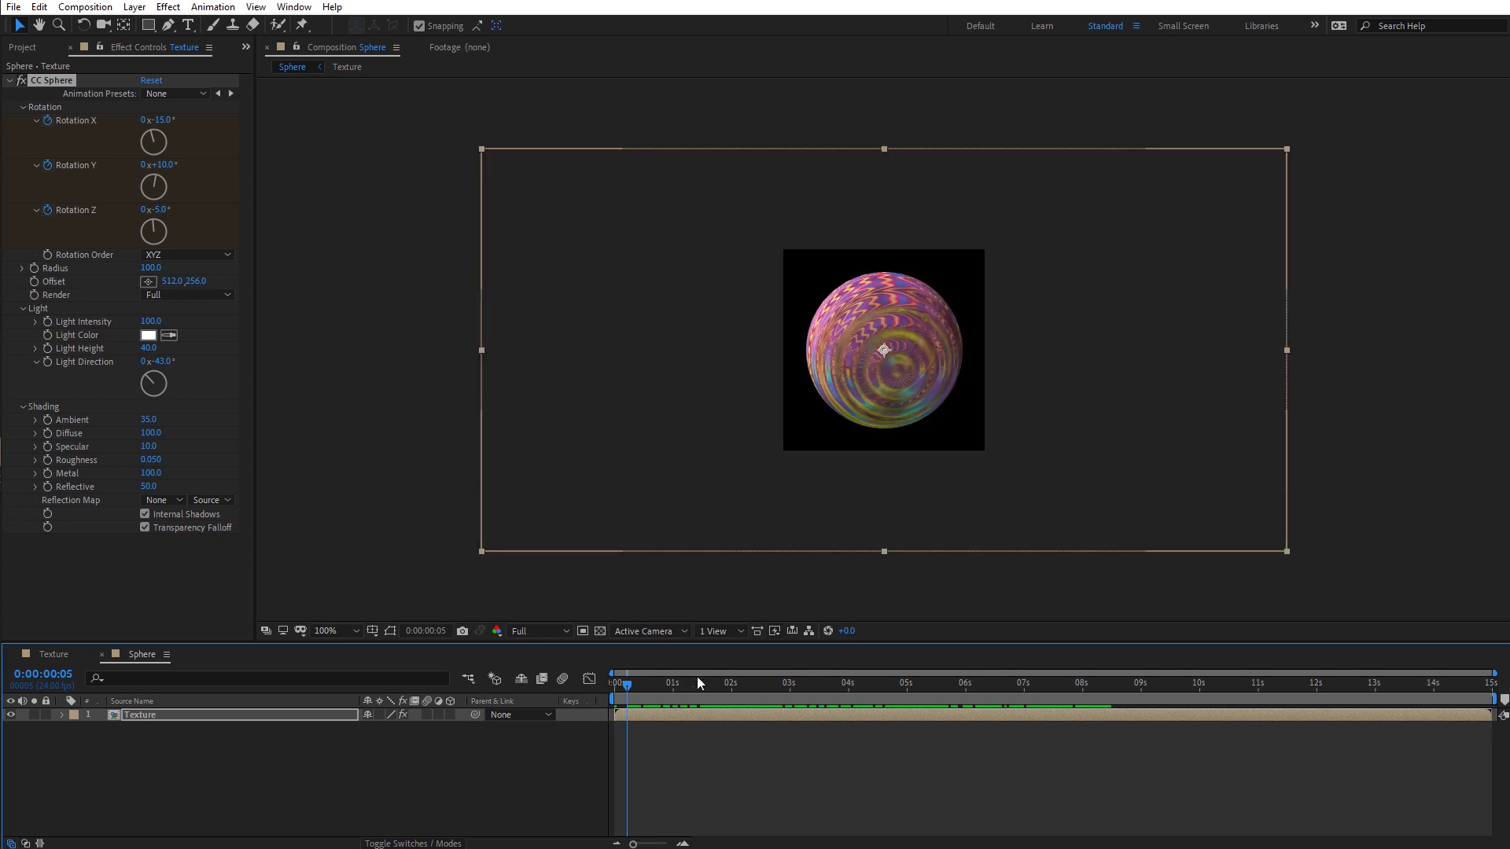
Step: Add an adjustment layer above the Texture layer in the Sphere composition and apply Hue/Saturation to it
right_click(377, 541)
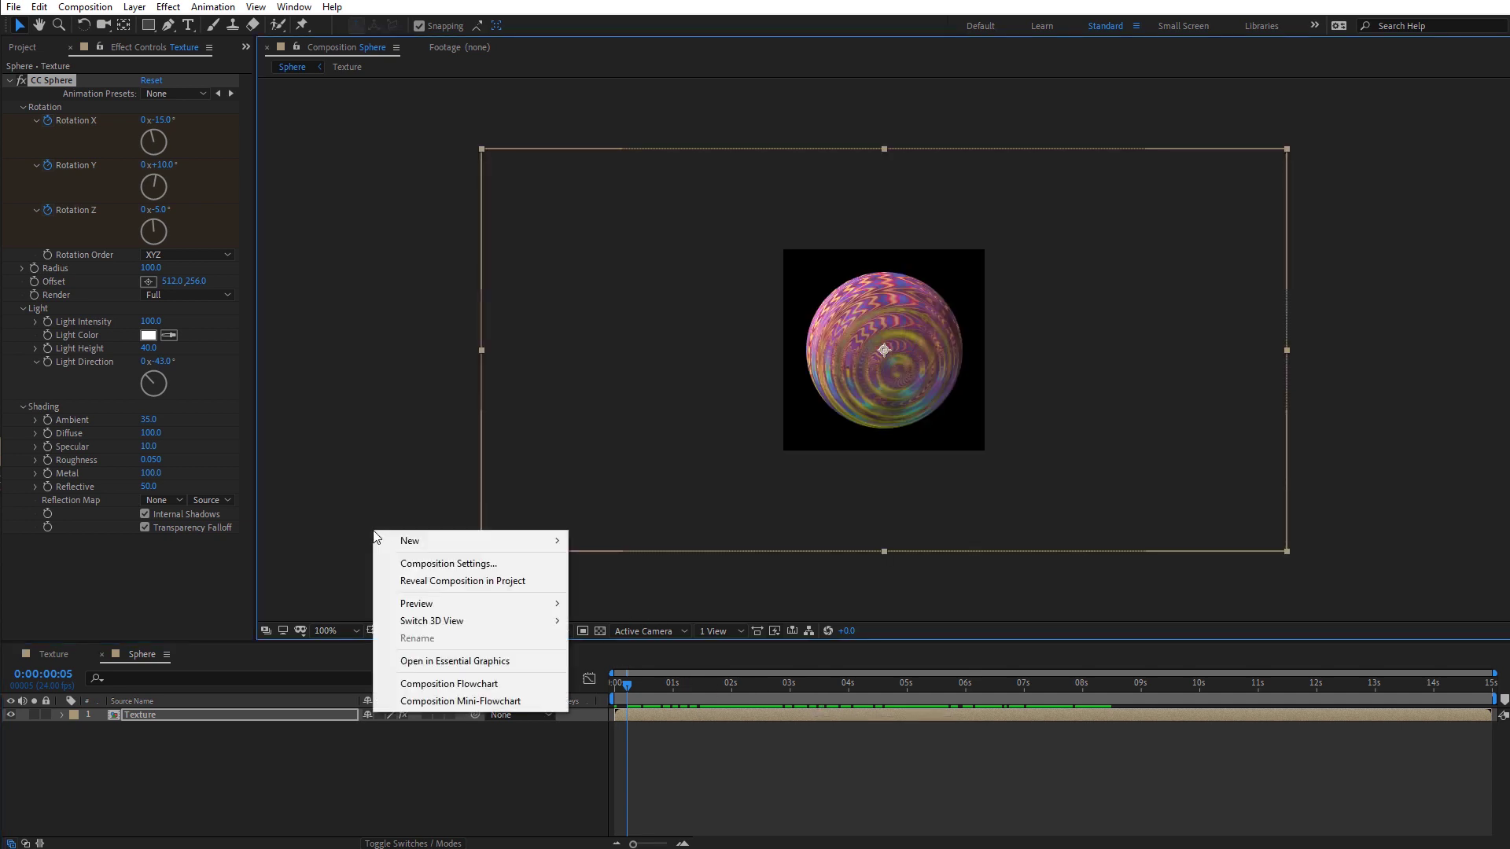
mouse_move(403, 540)
click(625, 666)
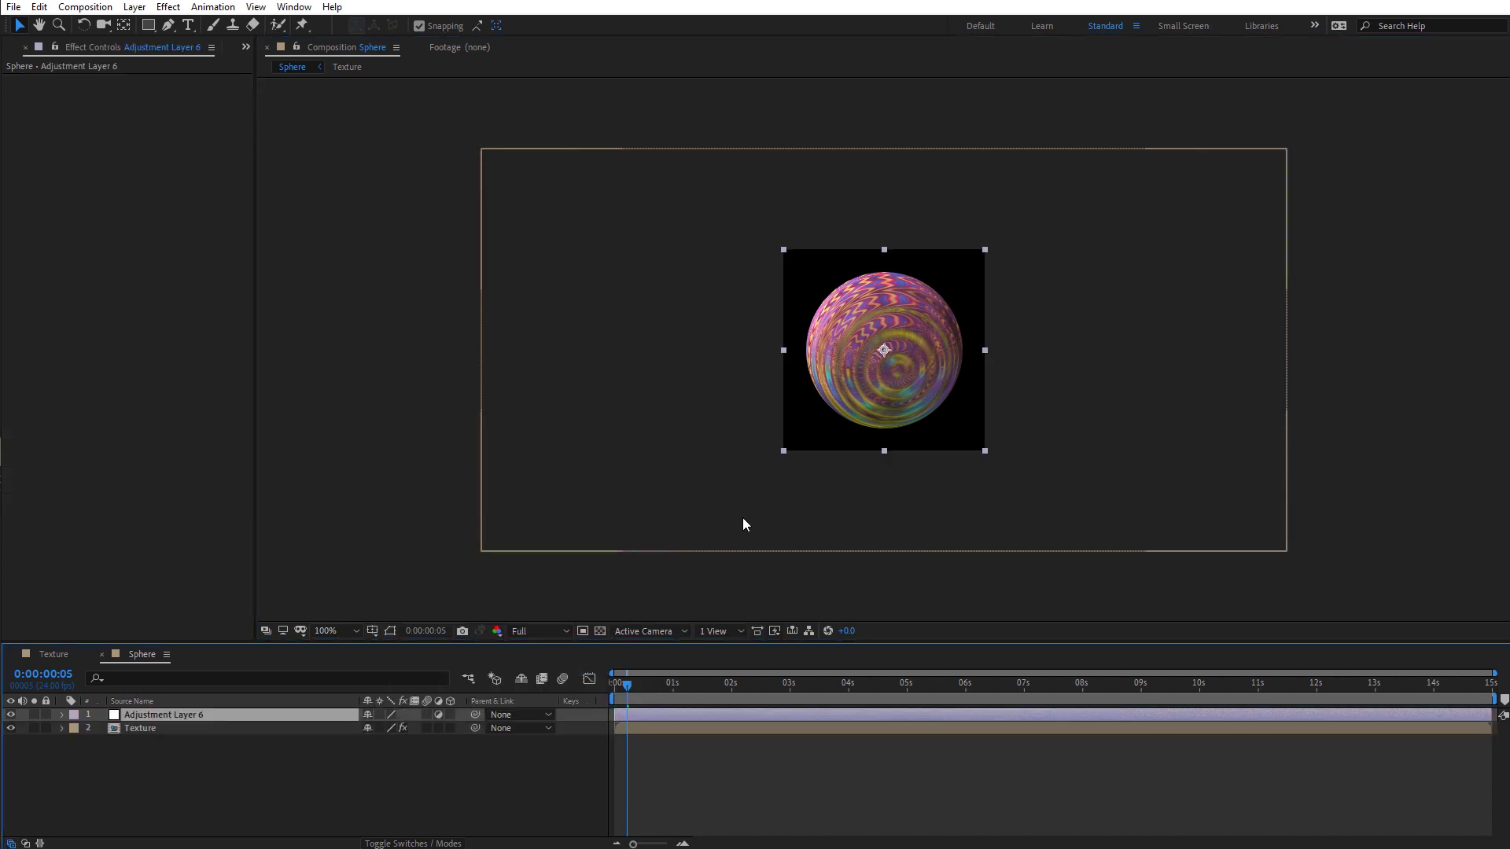
click(160, 11)
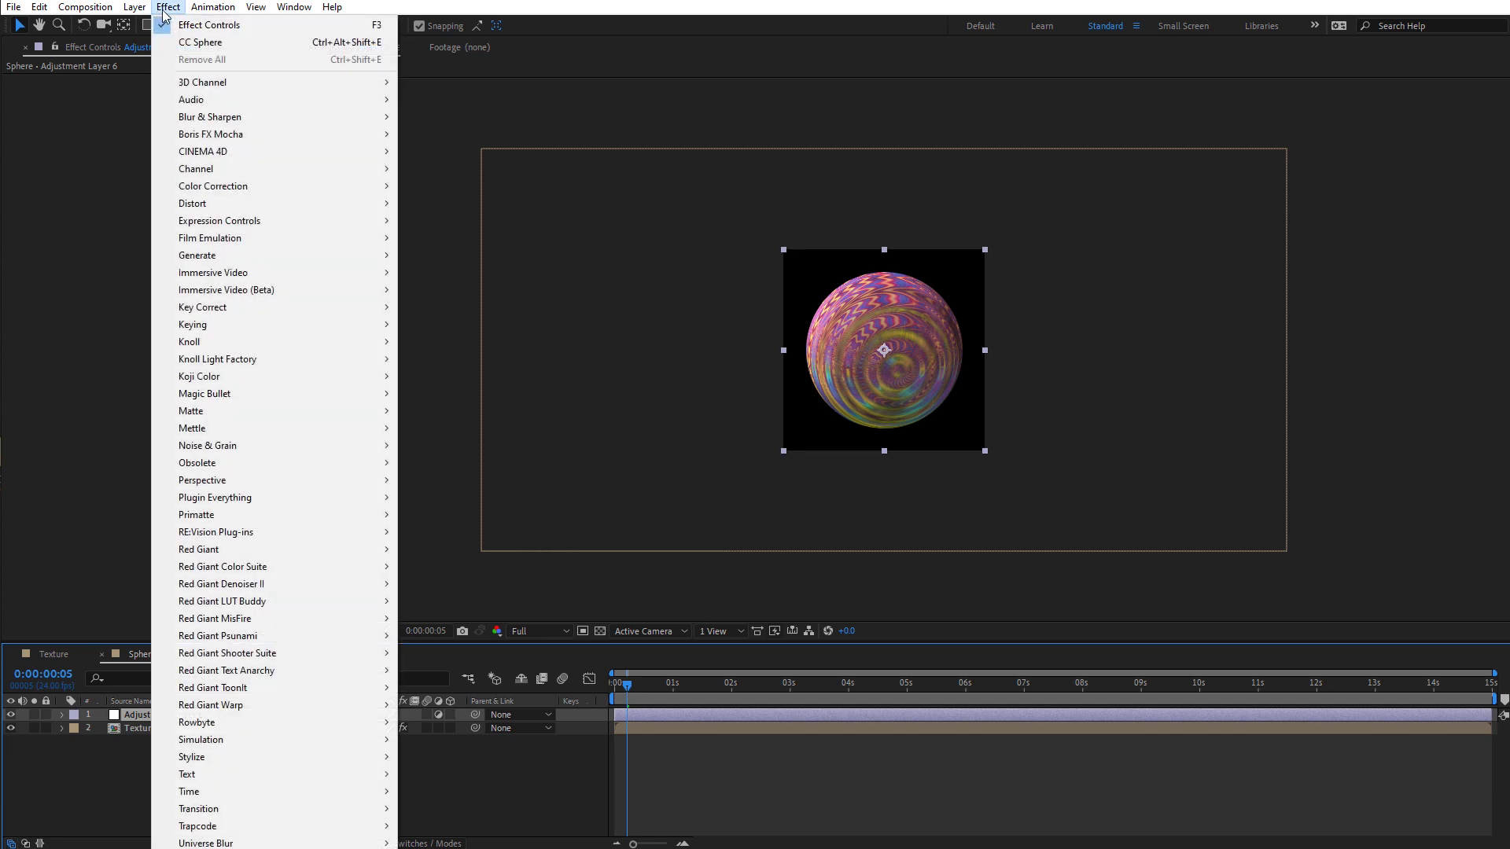
mouse_move(375, 192)
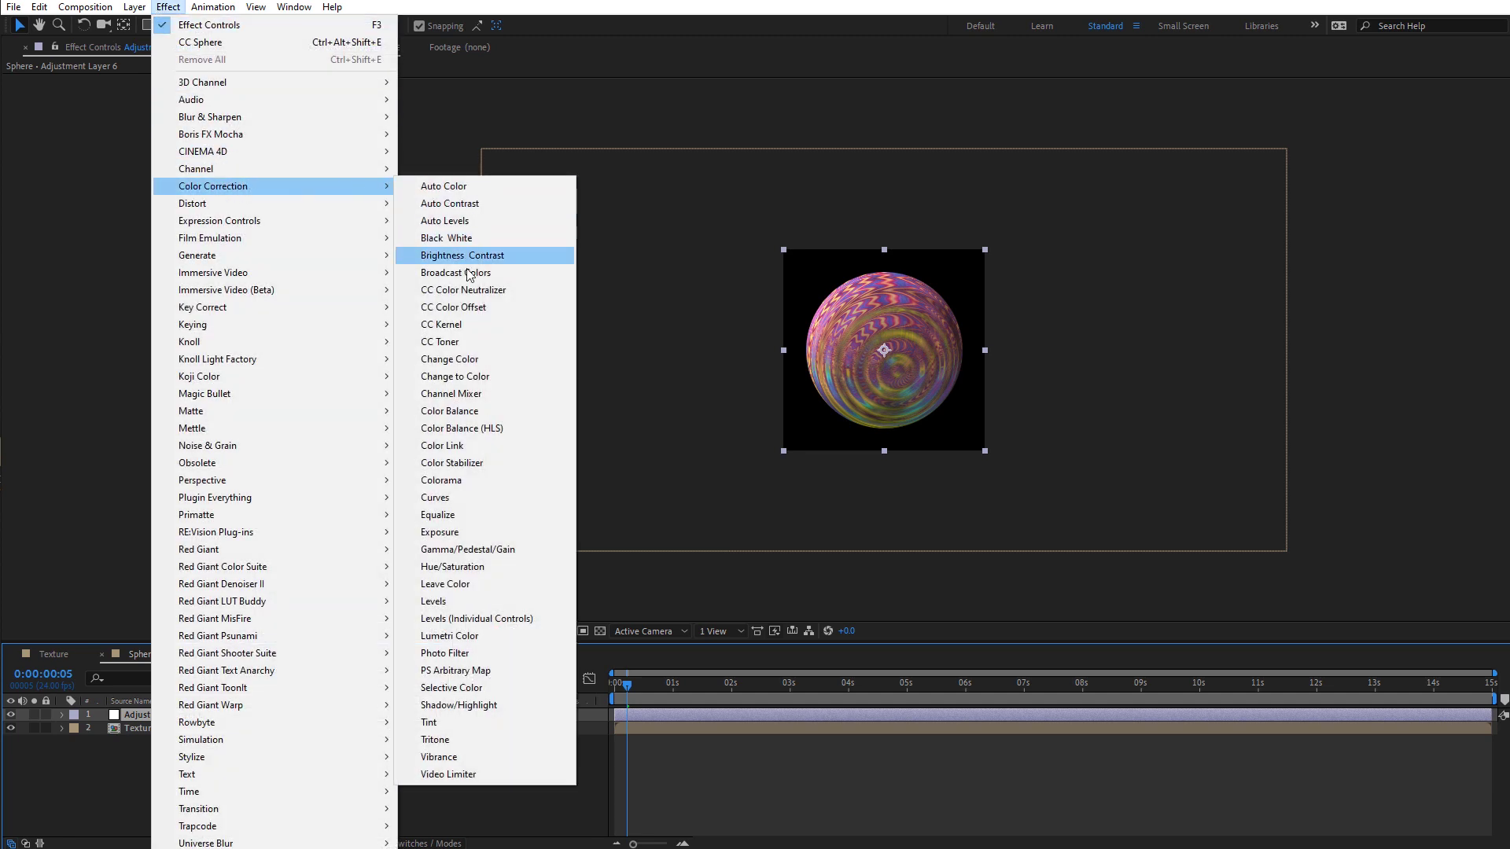
click(479, 566)
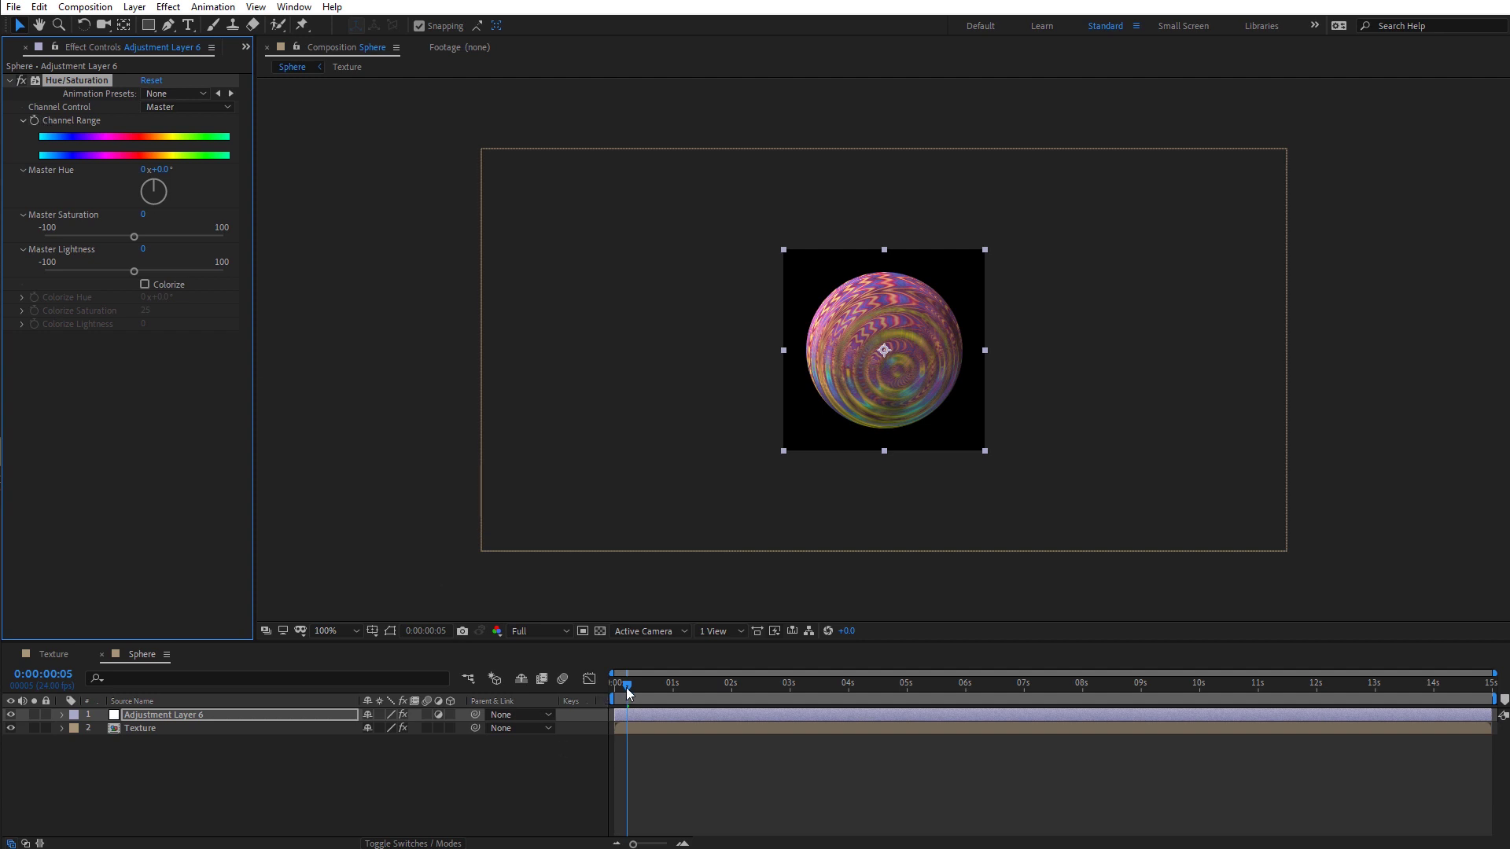
Step: Keyframe the Hue/Saturation channel range from zero at the start to a master hue of 1 revolution at 0:00:14:23
drag(626, 687, 597, 687)
click(34, 120)
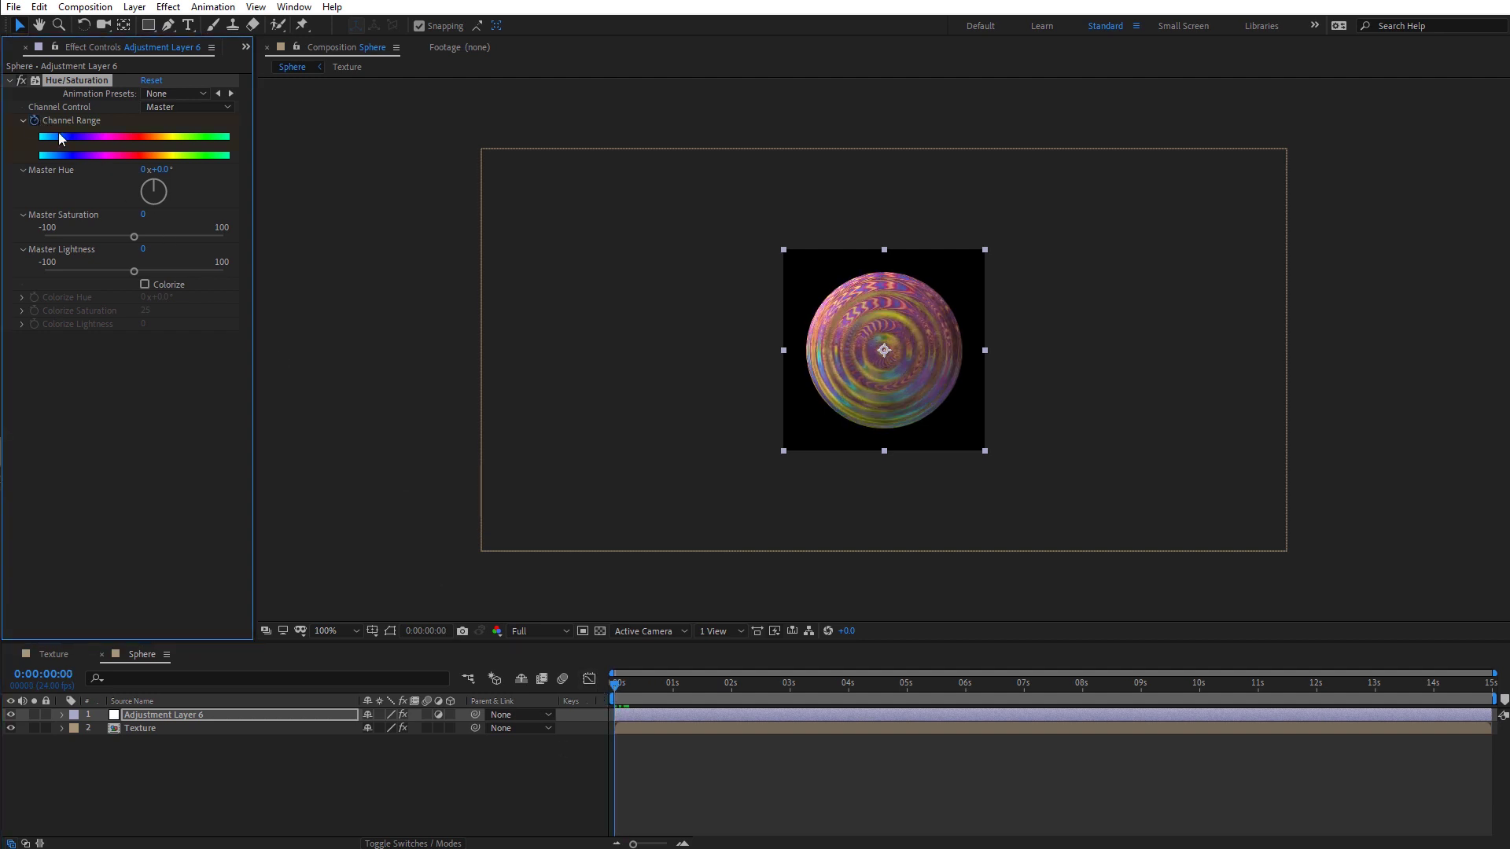
drag(621, 685, 1491, 687)
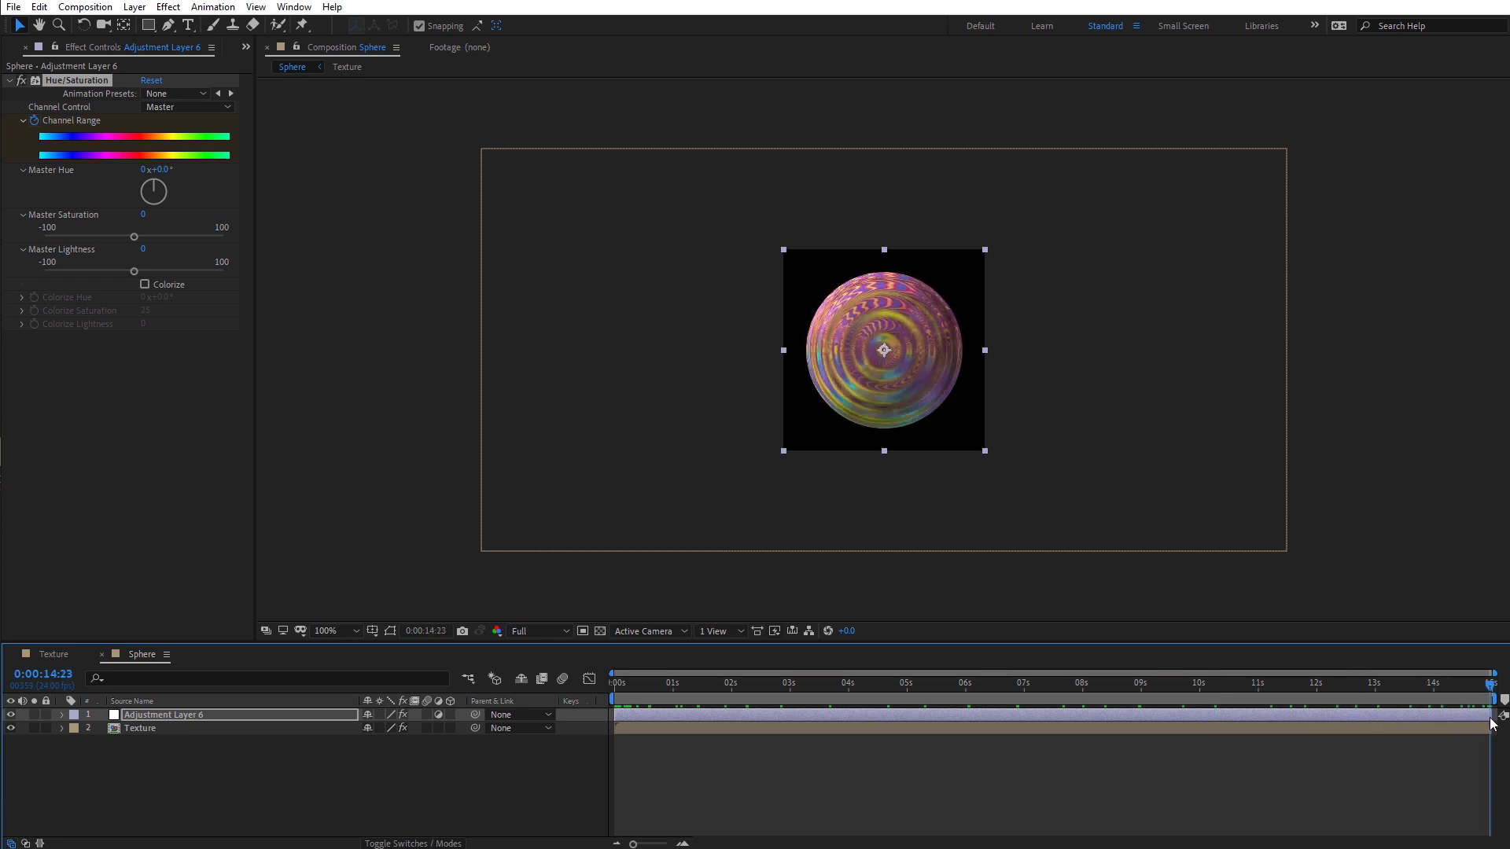
click(143, 169)
text(1)
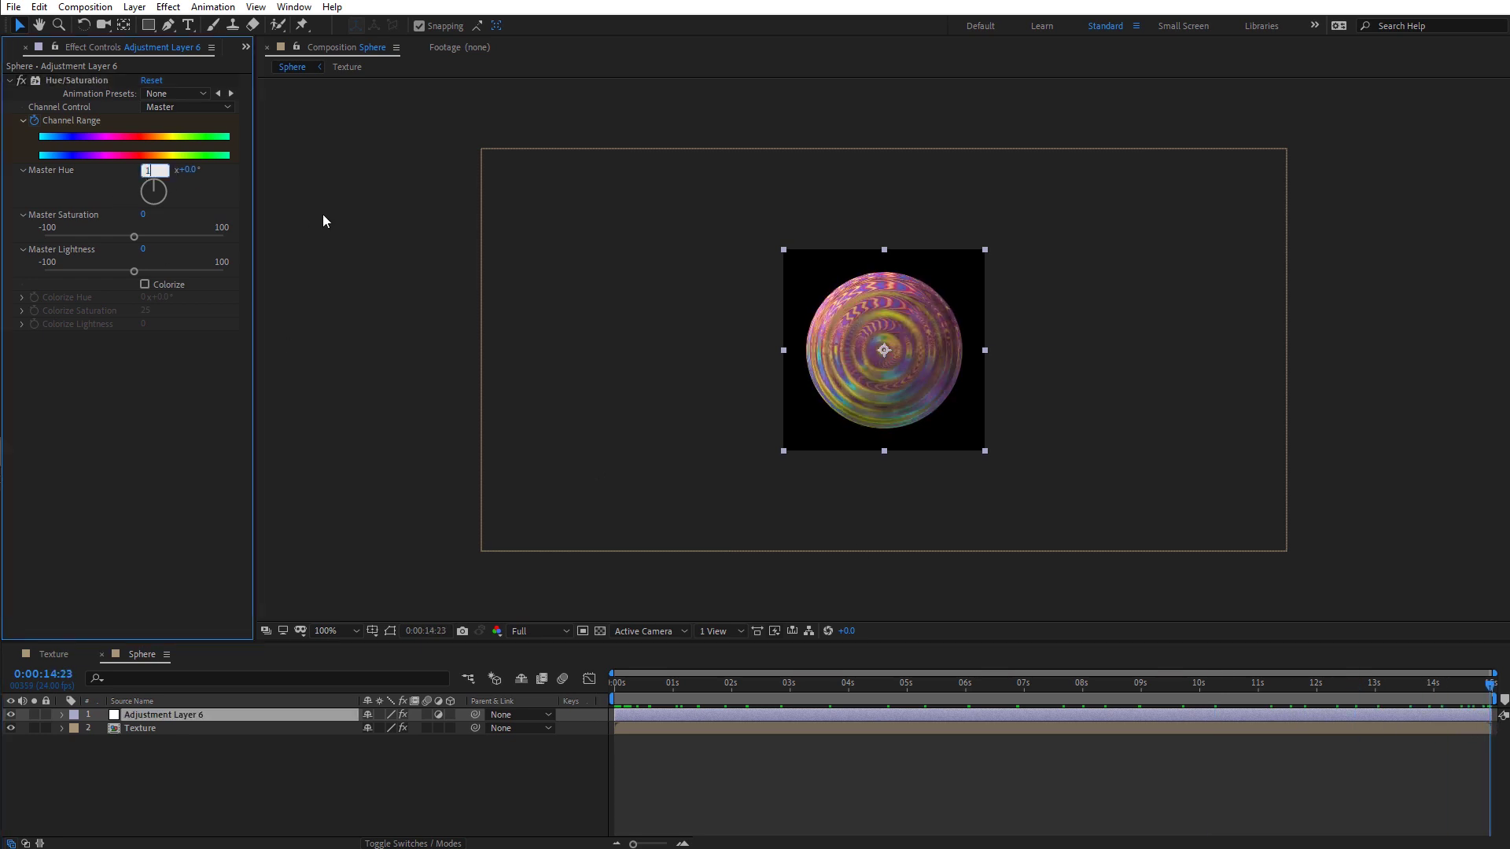
key(Return)
drag(1490, 687, 623, 702)
key(ctrl+z)
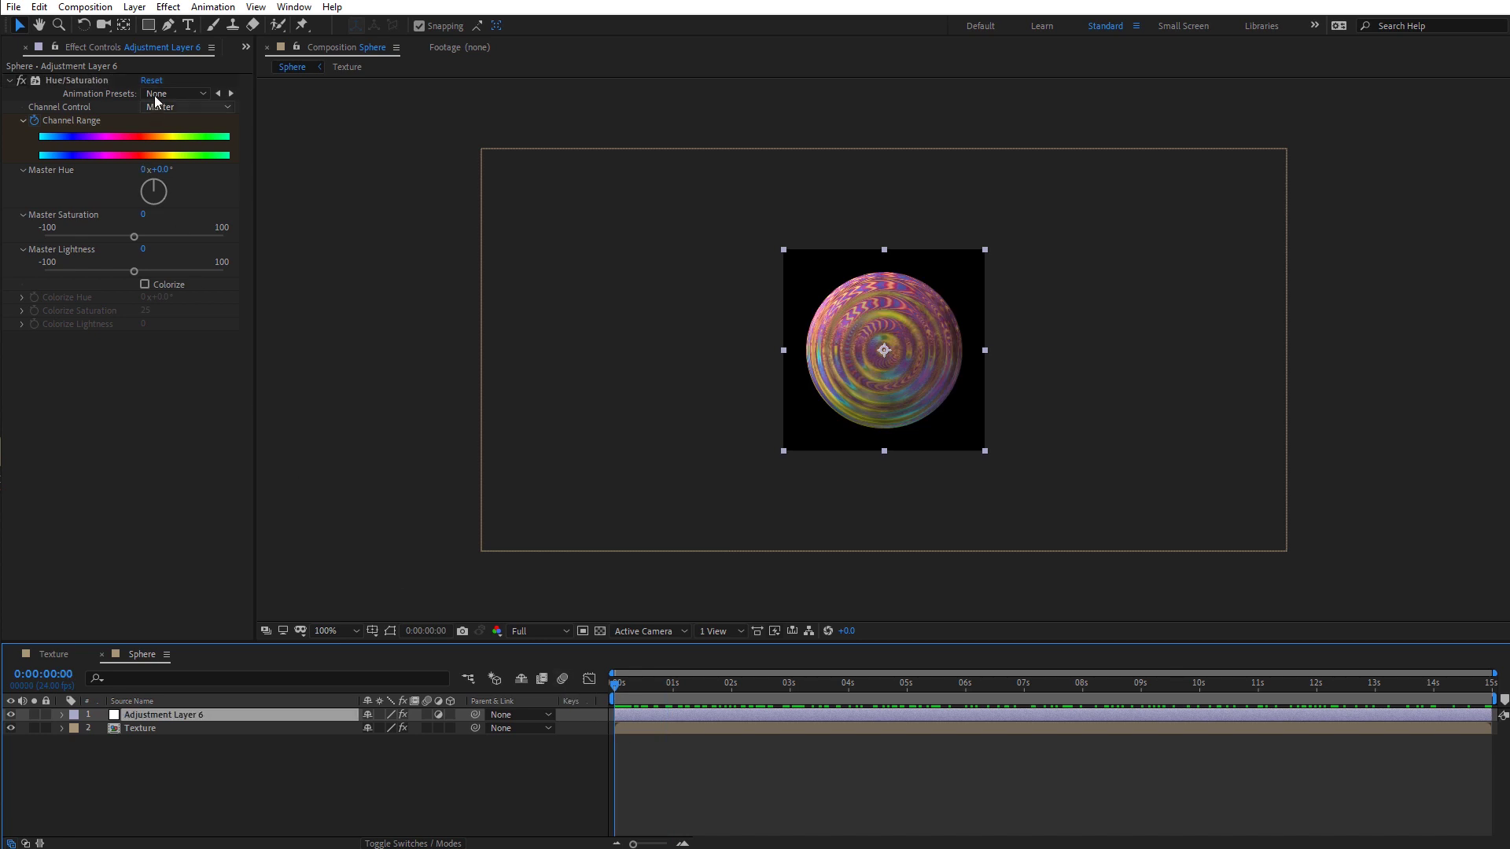
Step: Apply the Vibrance effect to the adjustment layer with Vibrance set to 100 and preview the animation
click(169, 7)
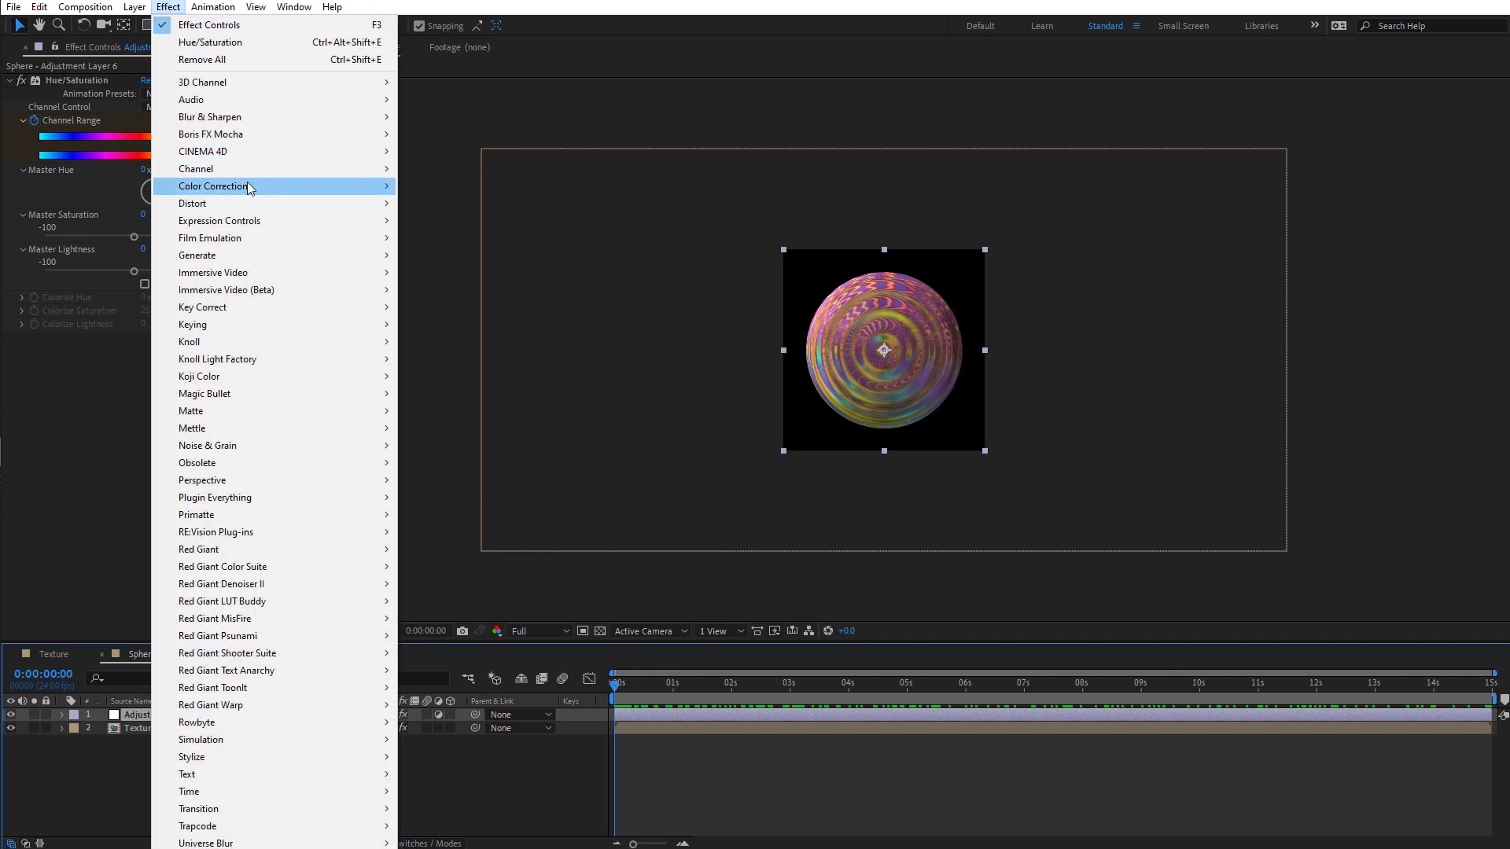
mouse_move(253, 189)
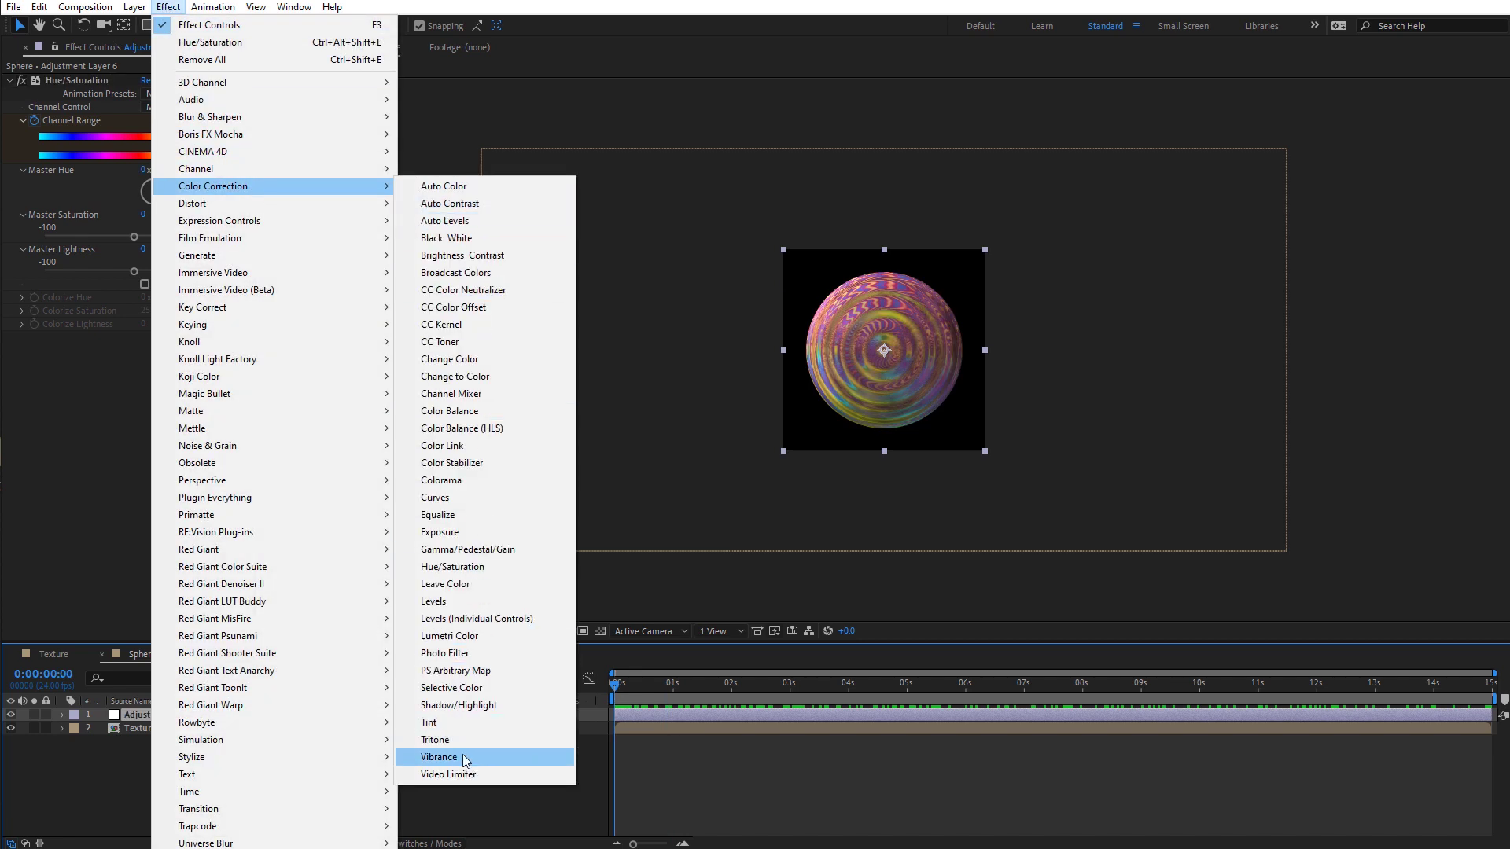
click(439, 757)
click(146, 364)
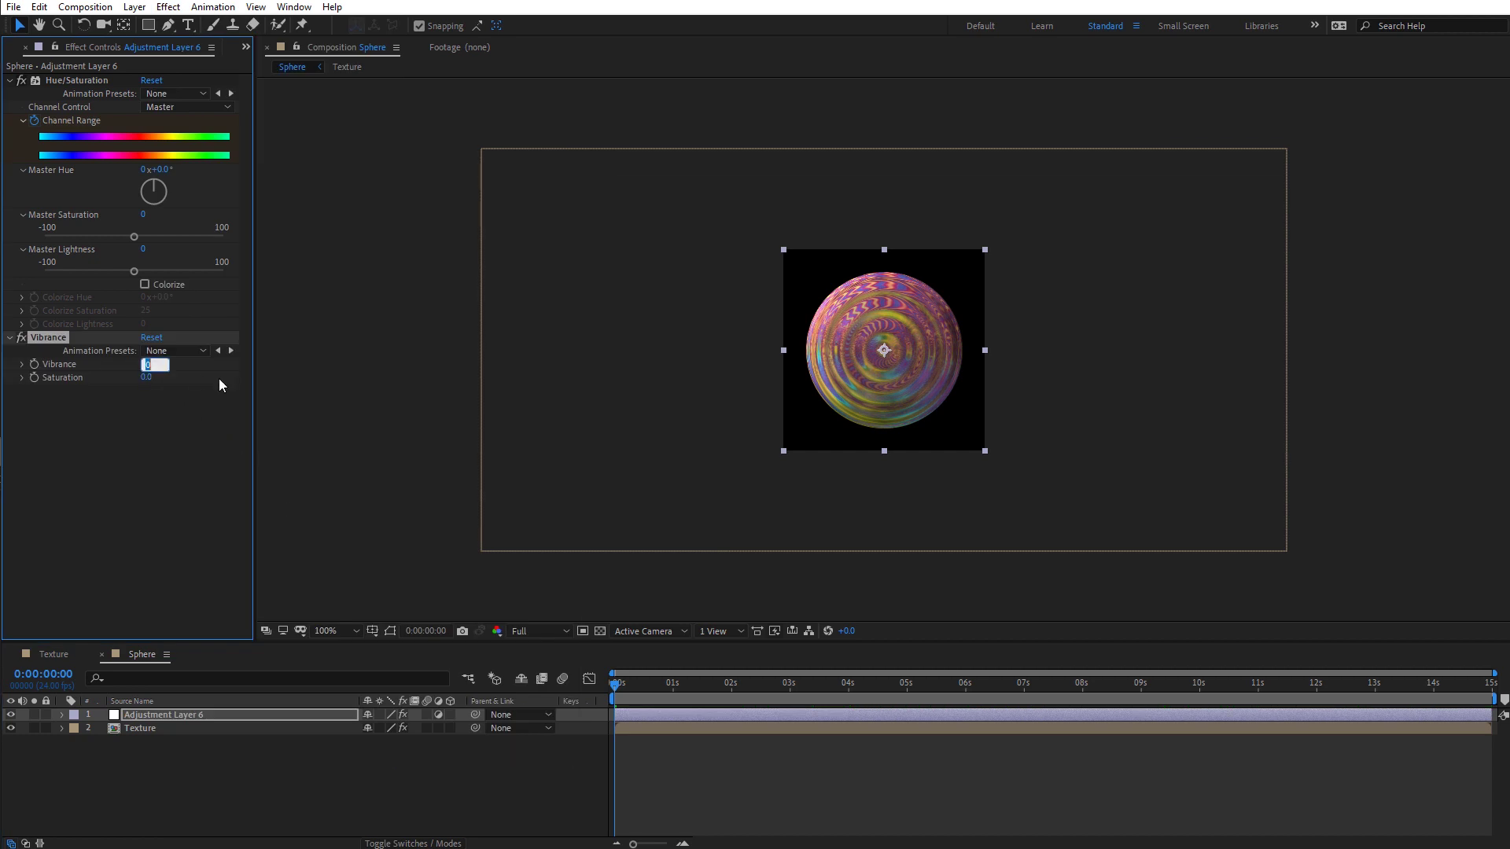
text(100)
key(Return)
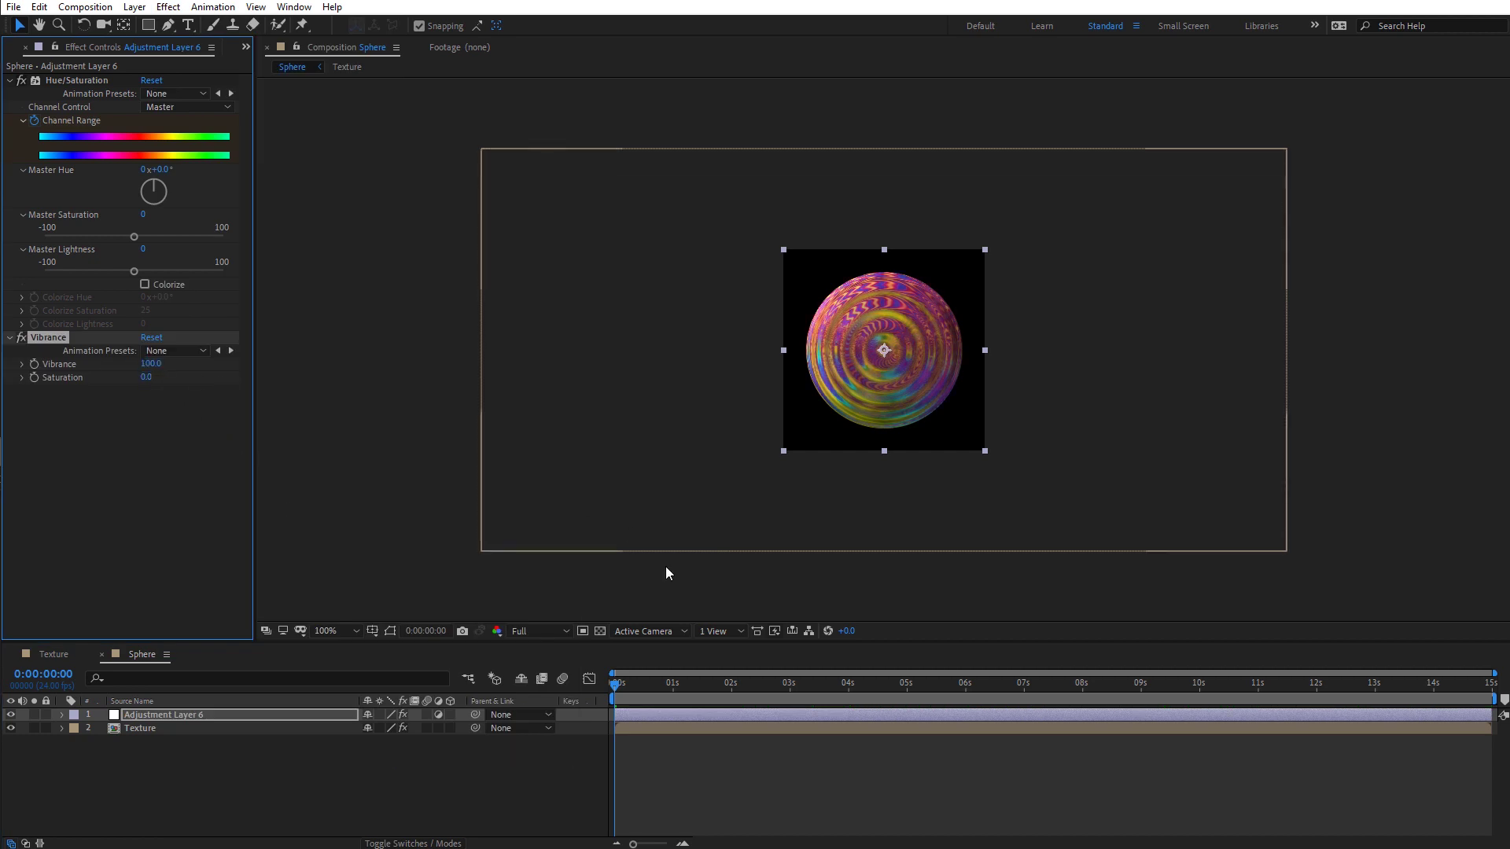
key(space)
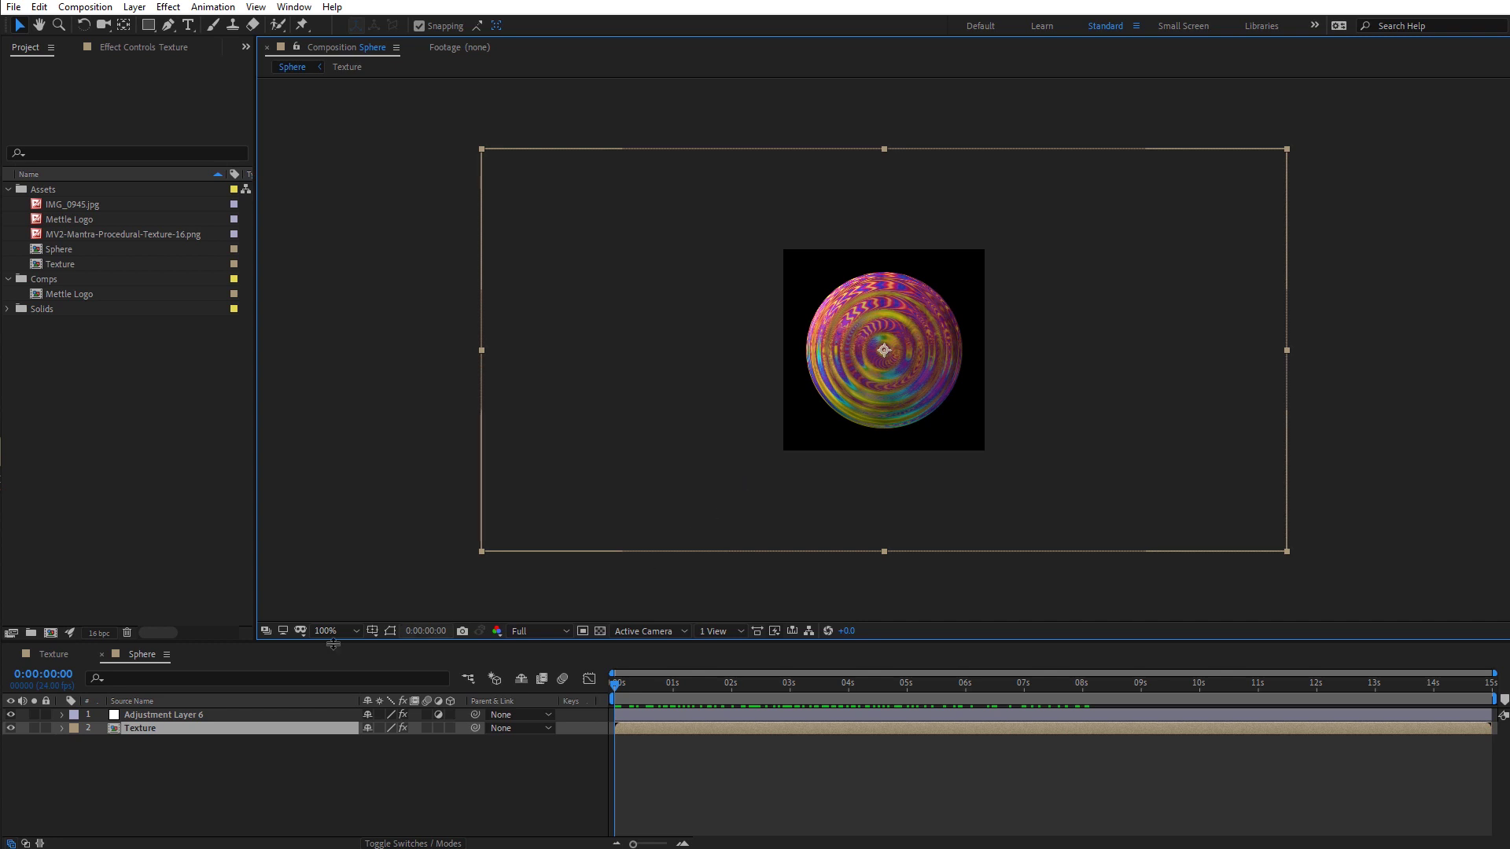
Step: Create a new composition named Image Displace with a size of 2000 x 2000 px
click(50, 632)
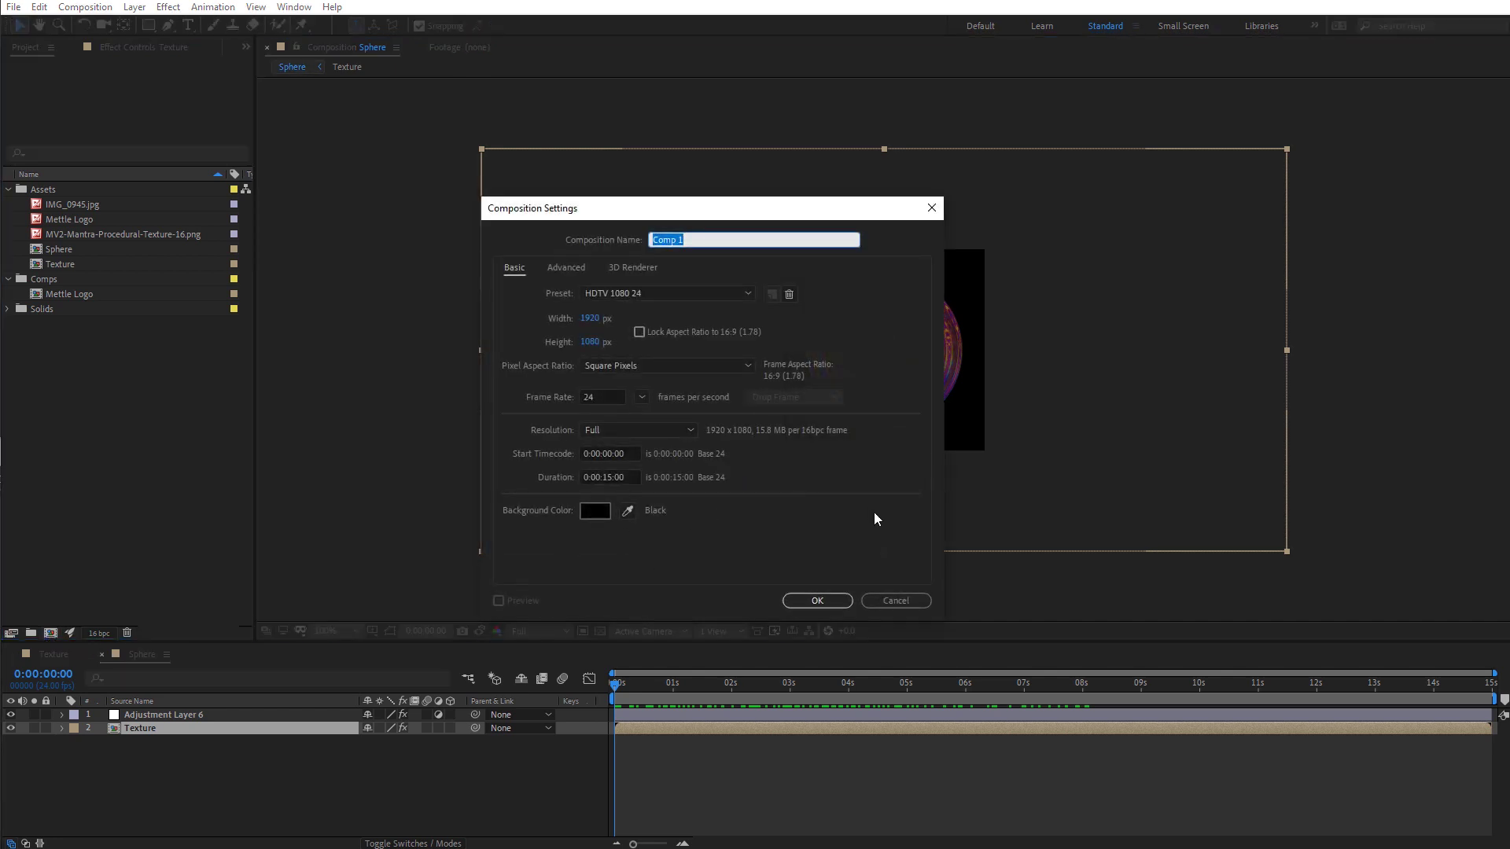
text(Image Displace)
click(607, 316)
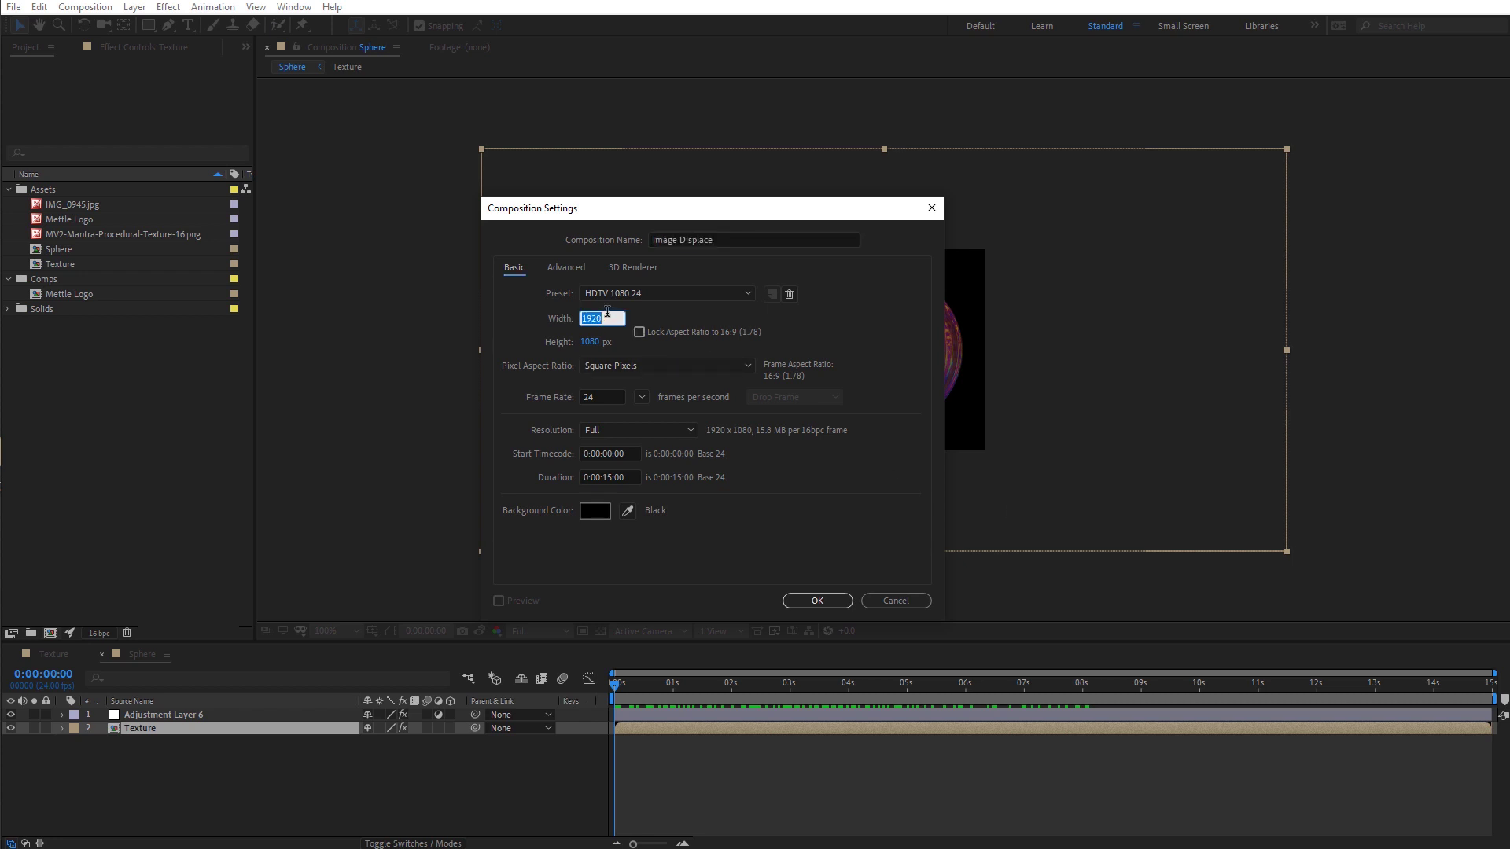
text(2000)
click(594, 343)
text(2000)
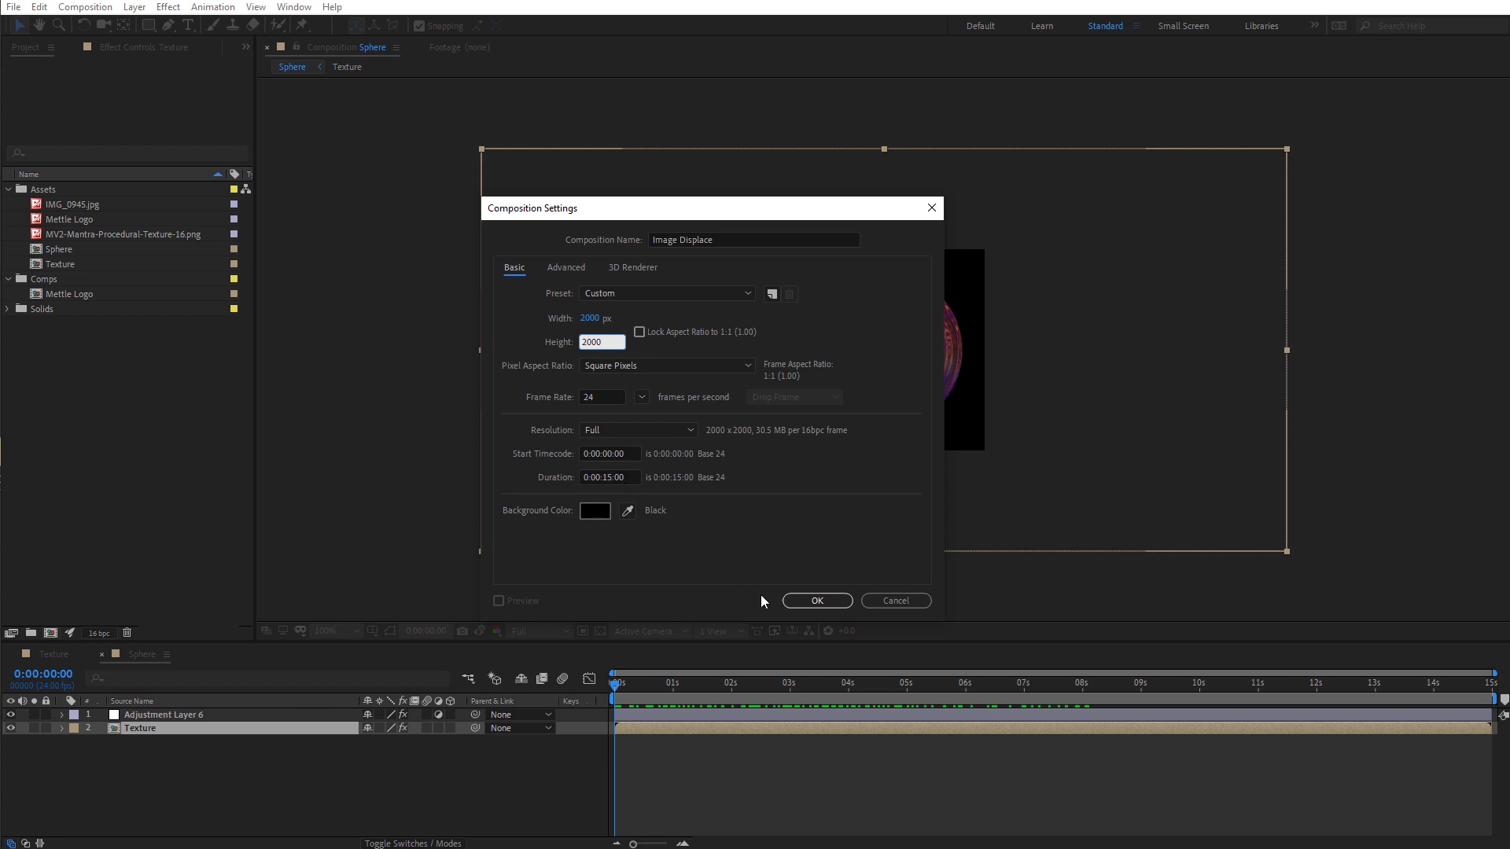
click(808, 603)
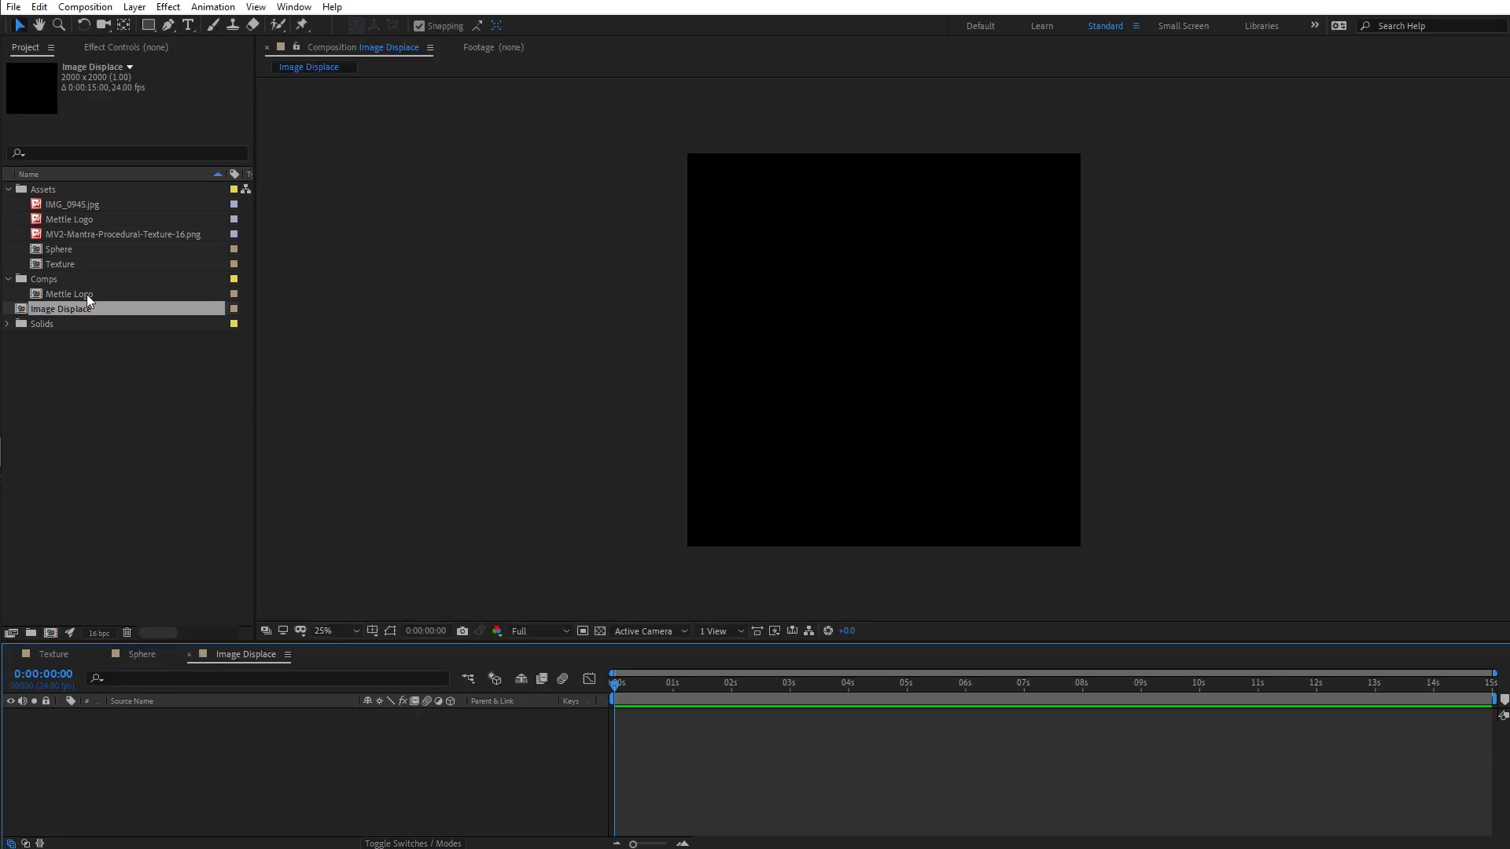
Step: Add IMG_0945.jpg to the Image Displace composition and scale it down until its width slightly exceeds the frame
drag(64, 205, 248, 719)
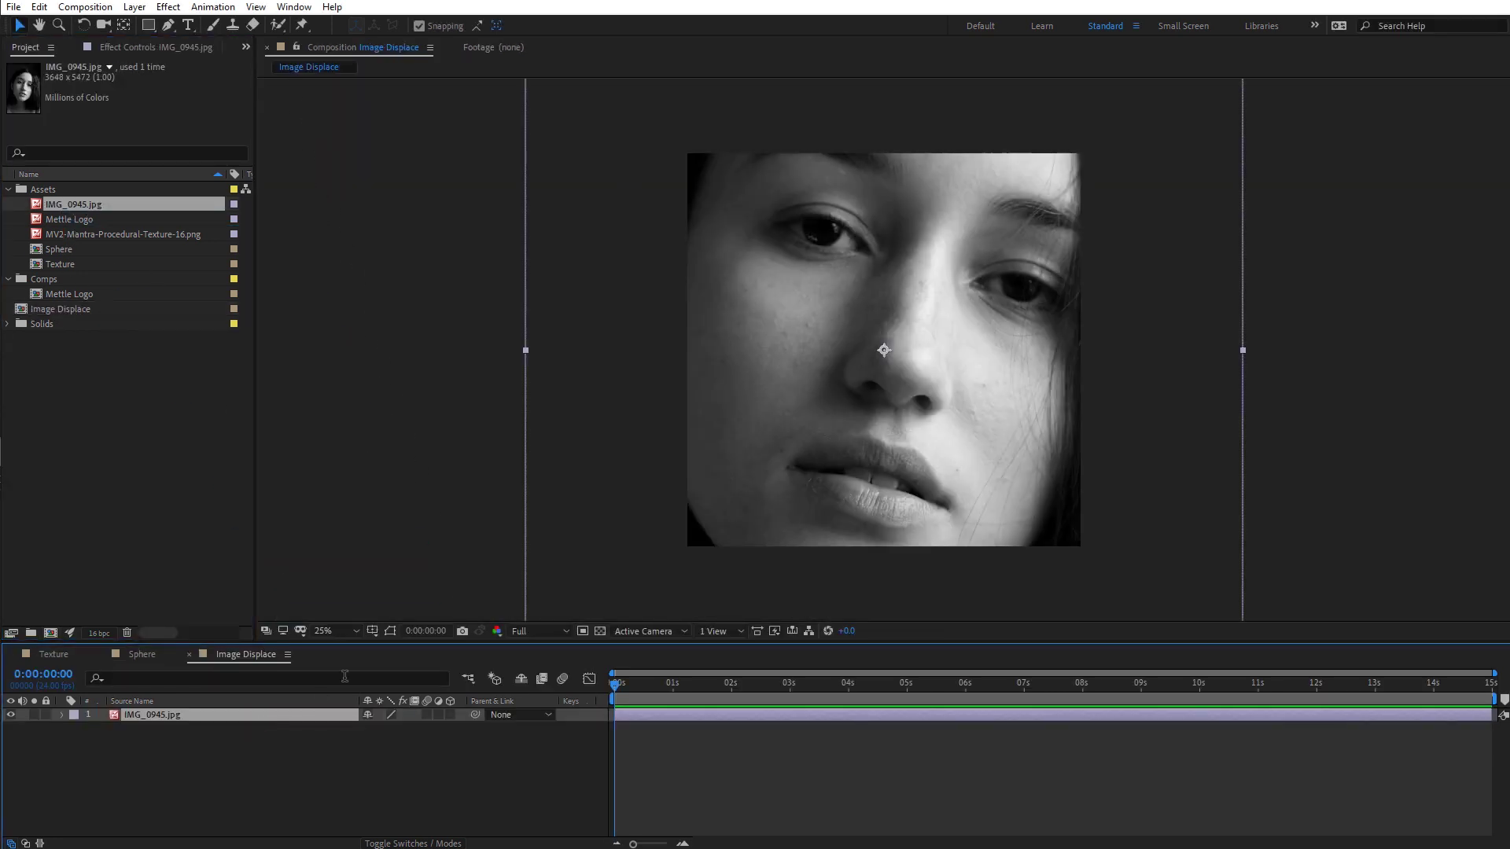
drag(1242, 350, 1090, 339)
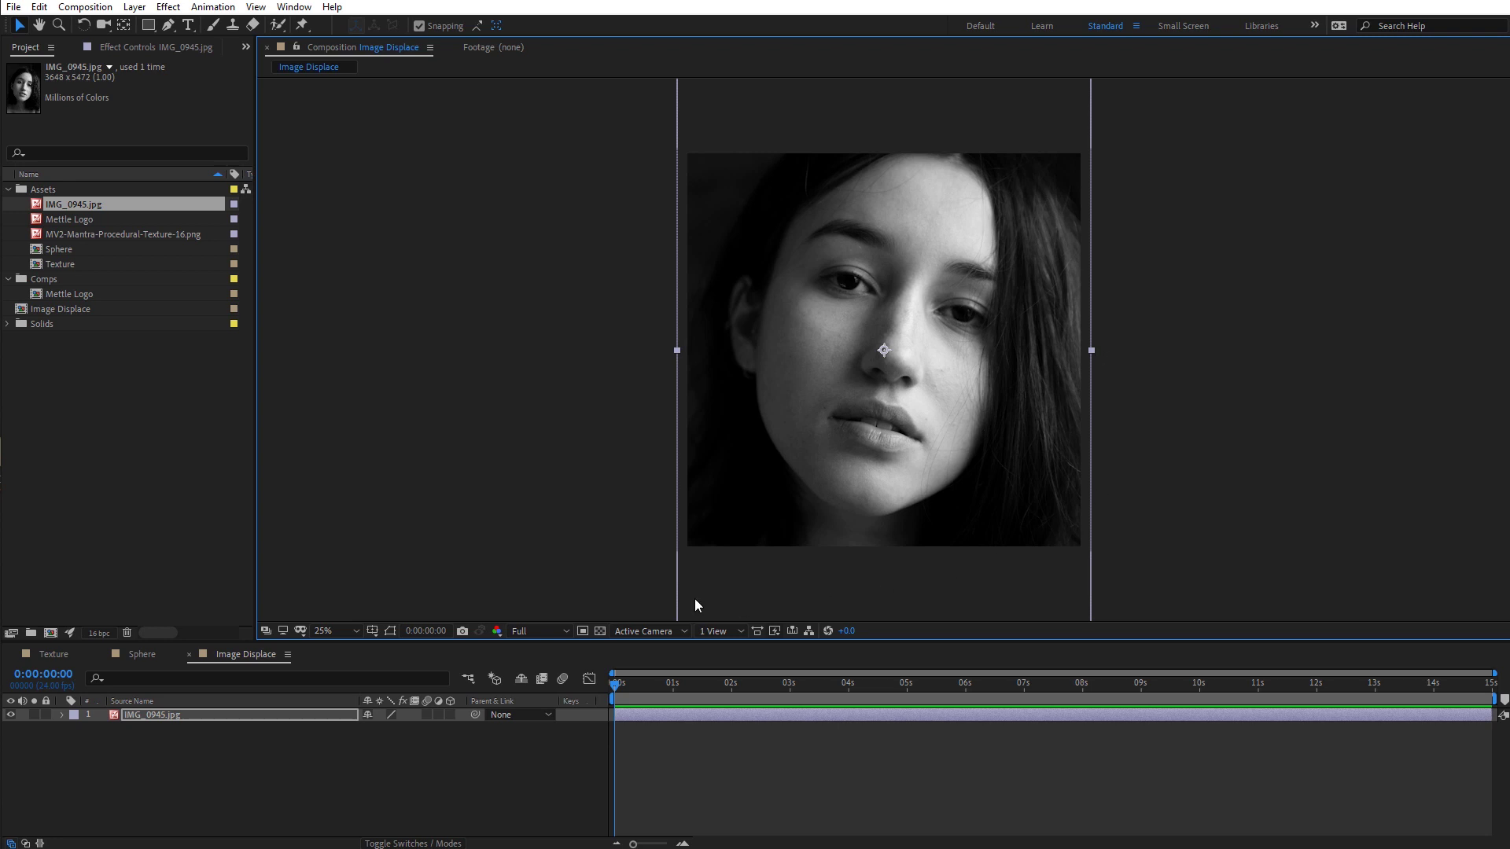
click(168, 7)
mouse_move(230, 193)
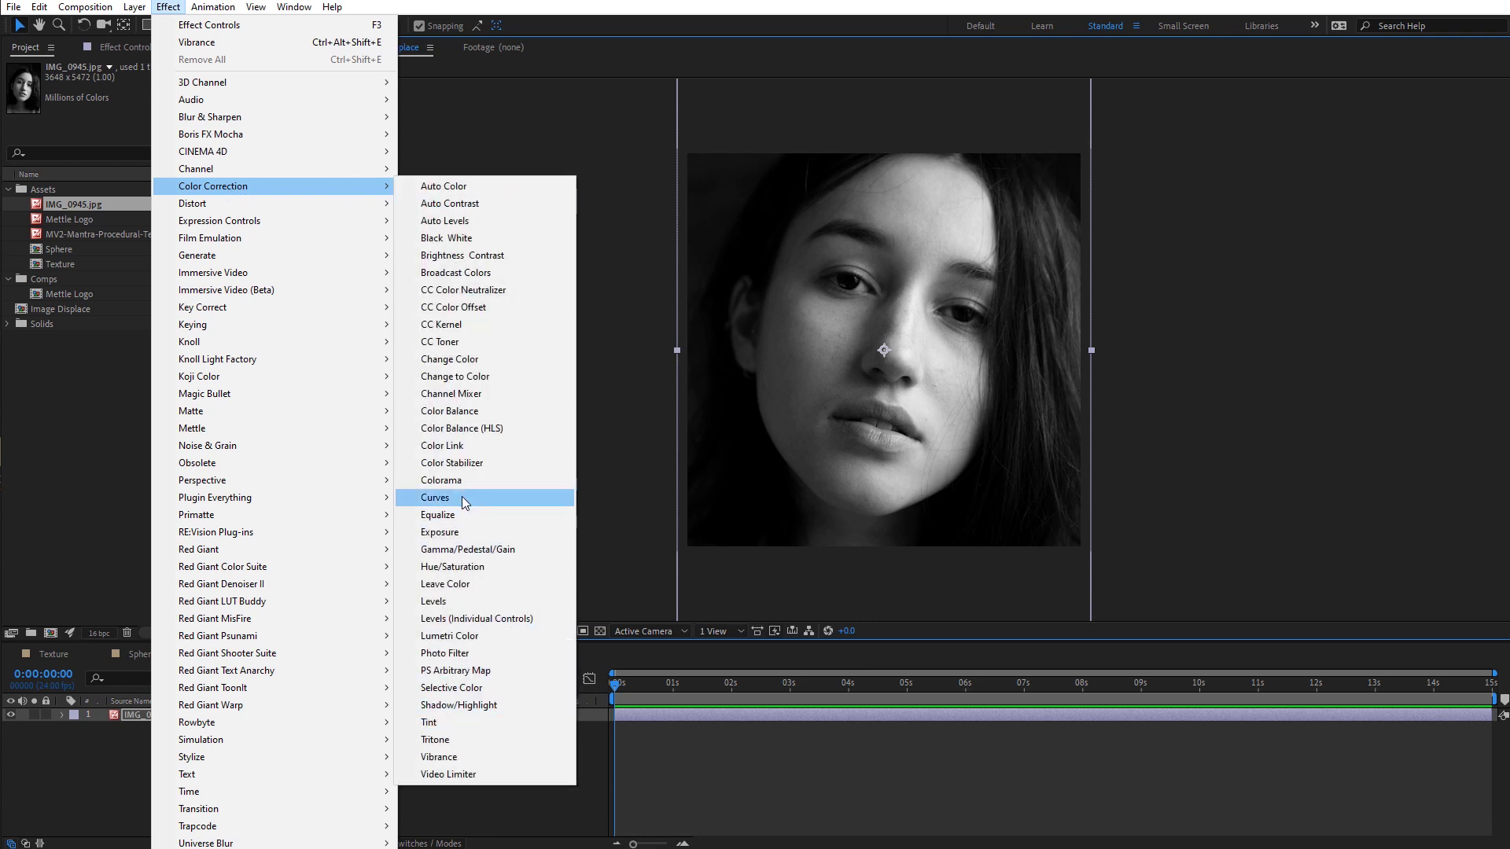
click(619, 485)
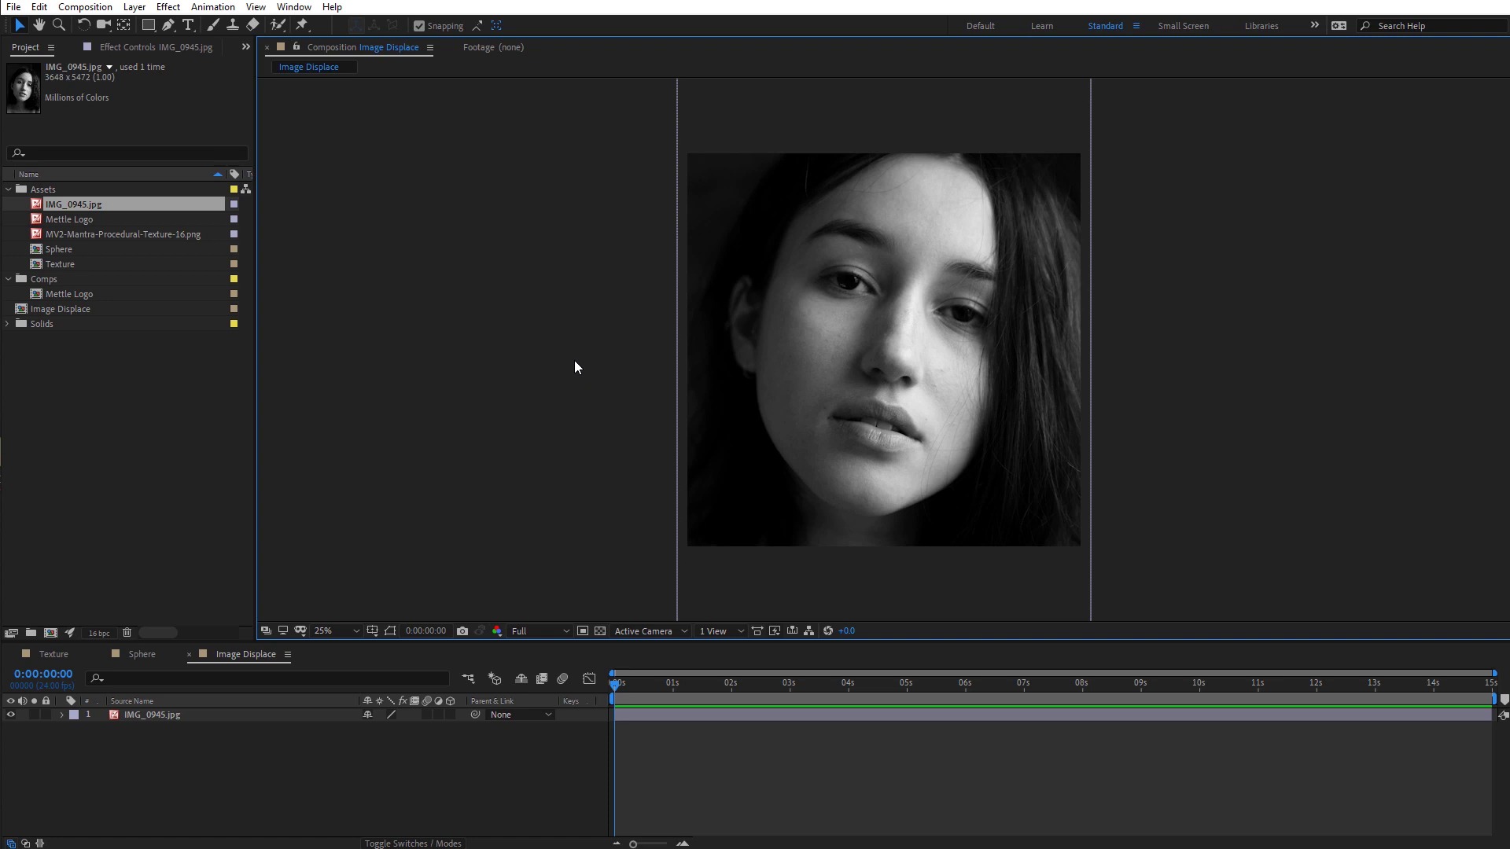
Step: Create a new composition named Main Comp using the HDTV 1080 24 preset
click(50, 633)
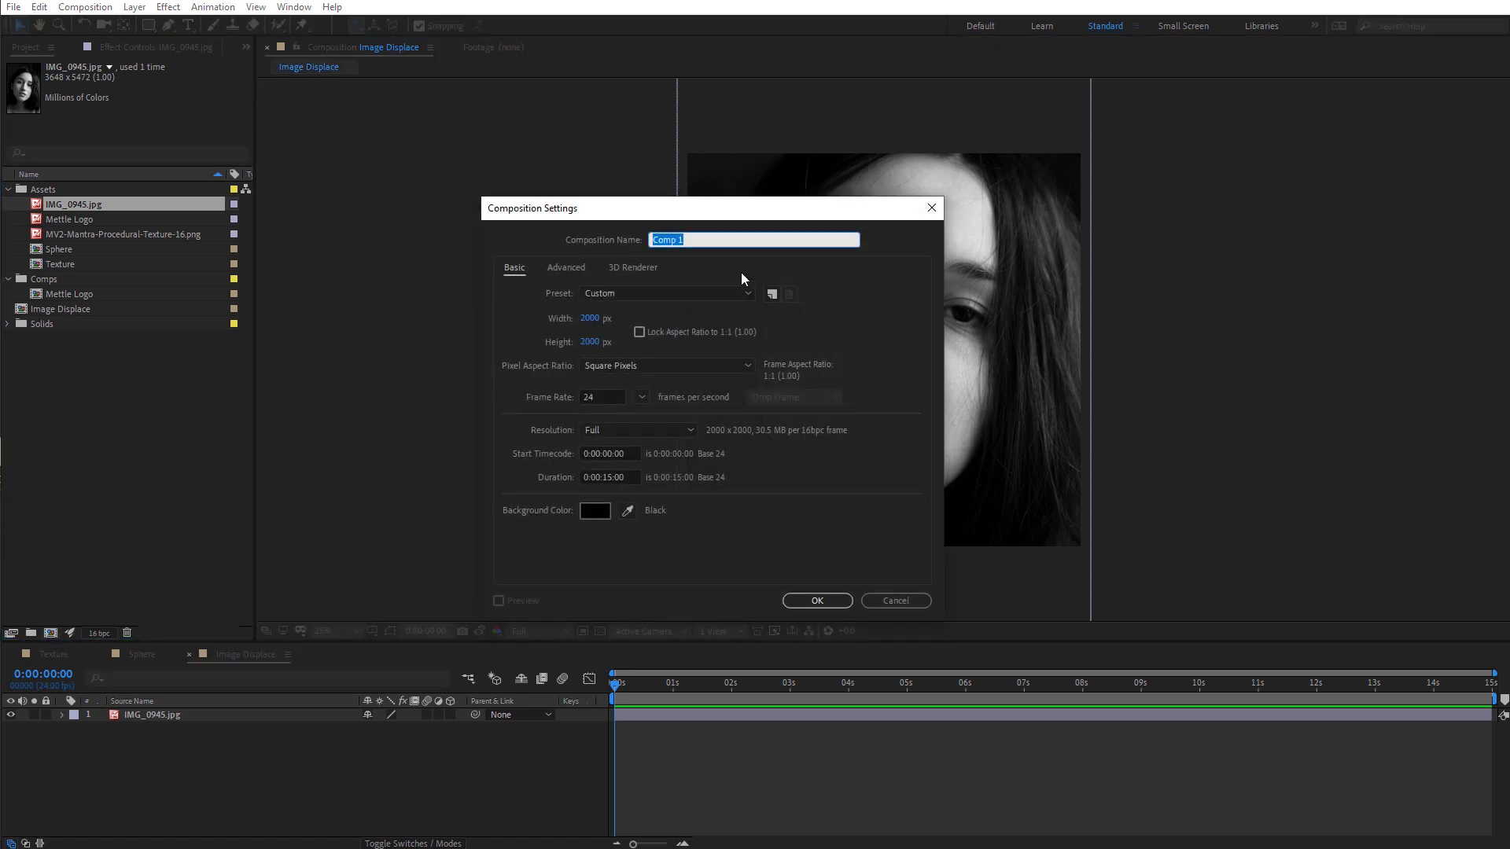
text(Main Comp)
click(696, 292)
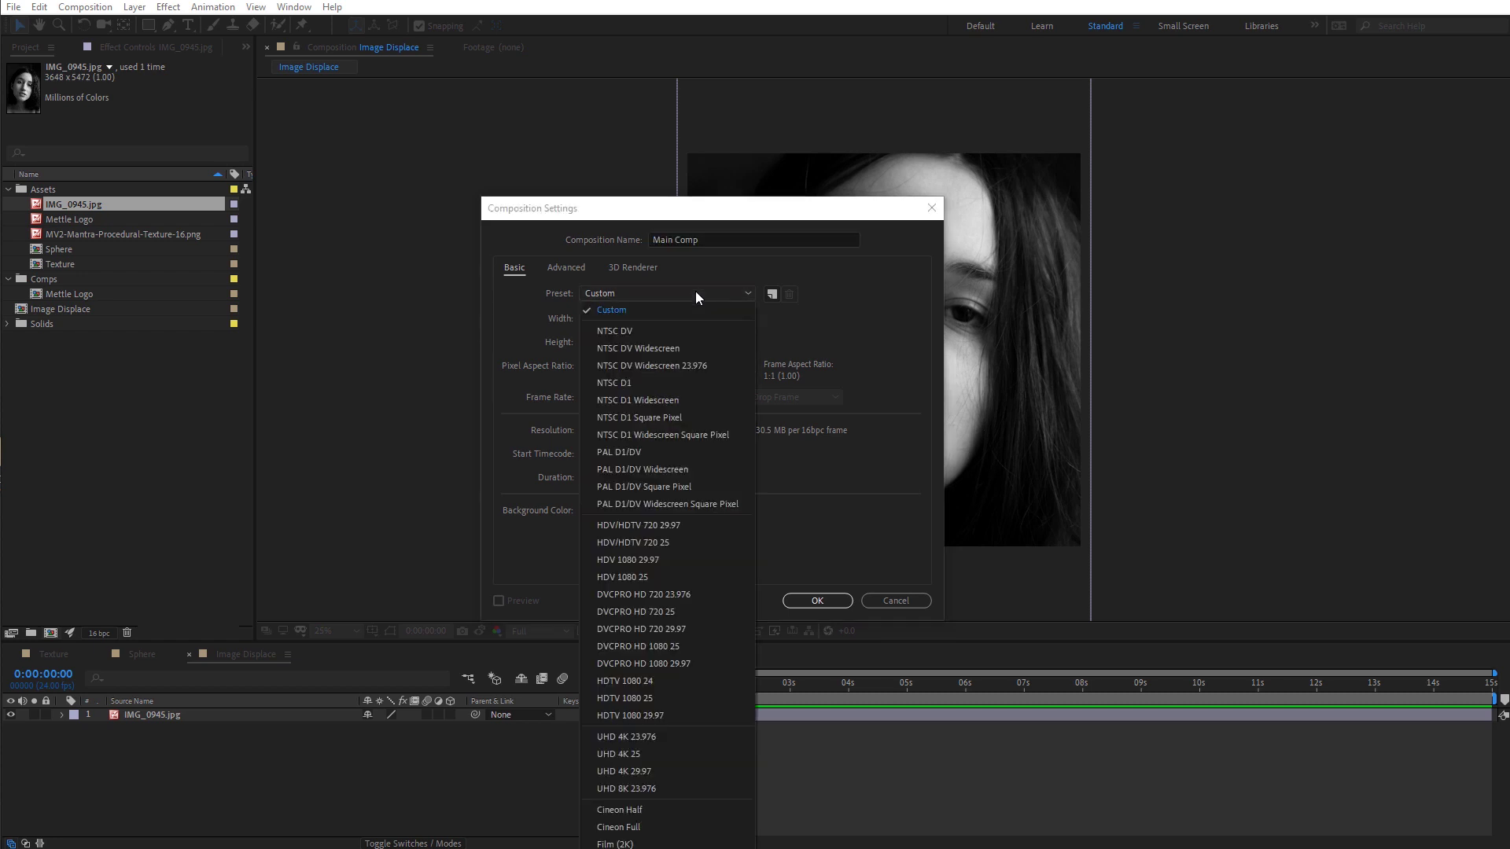
click(656, 679)
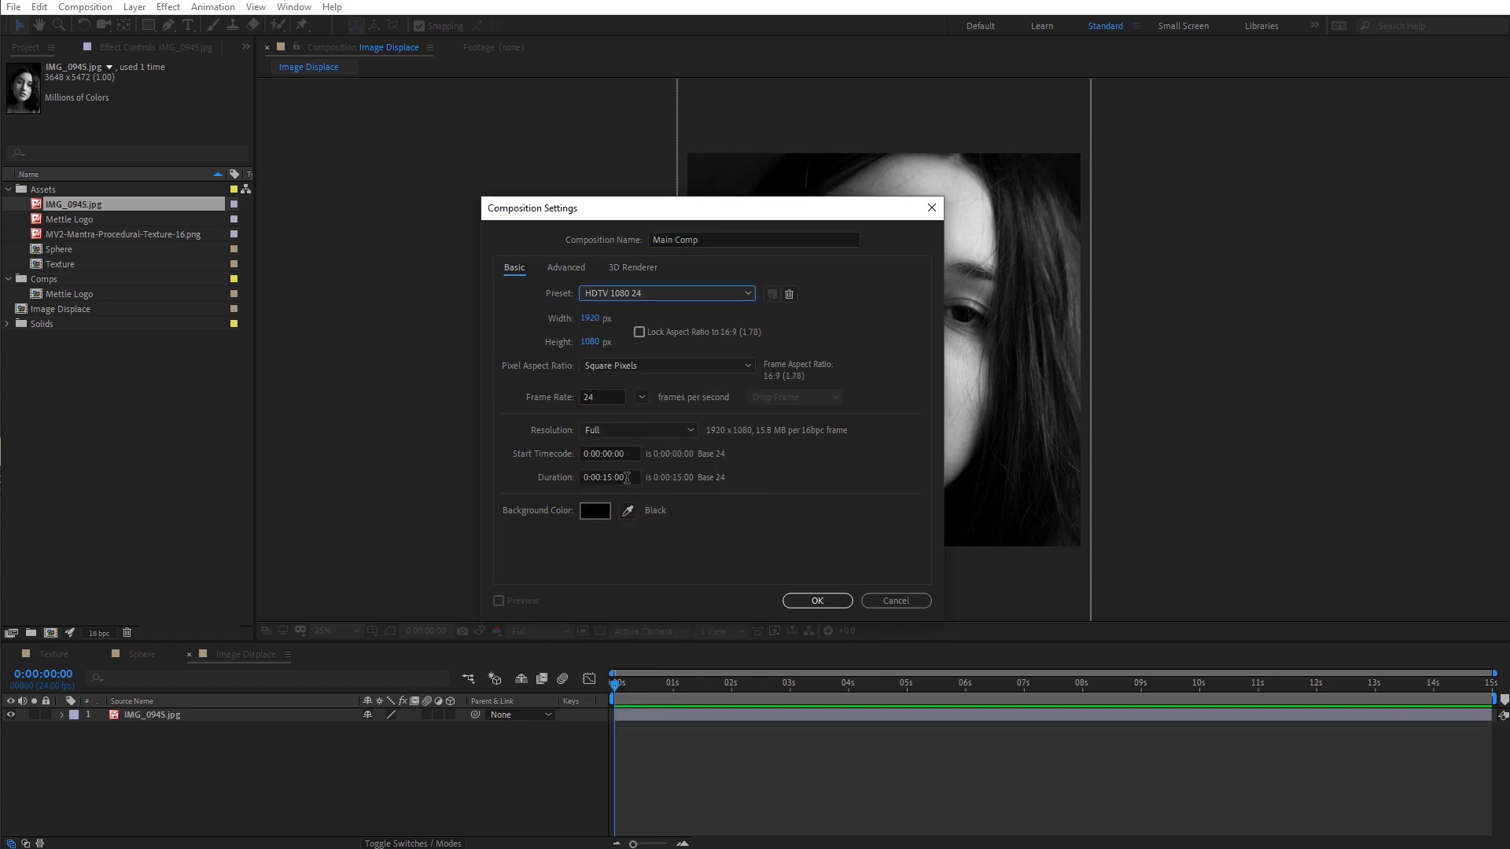
click(844, 604)
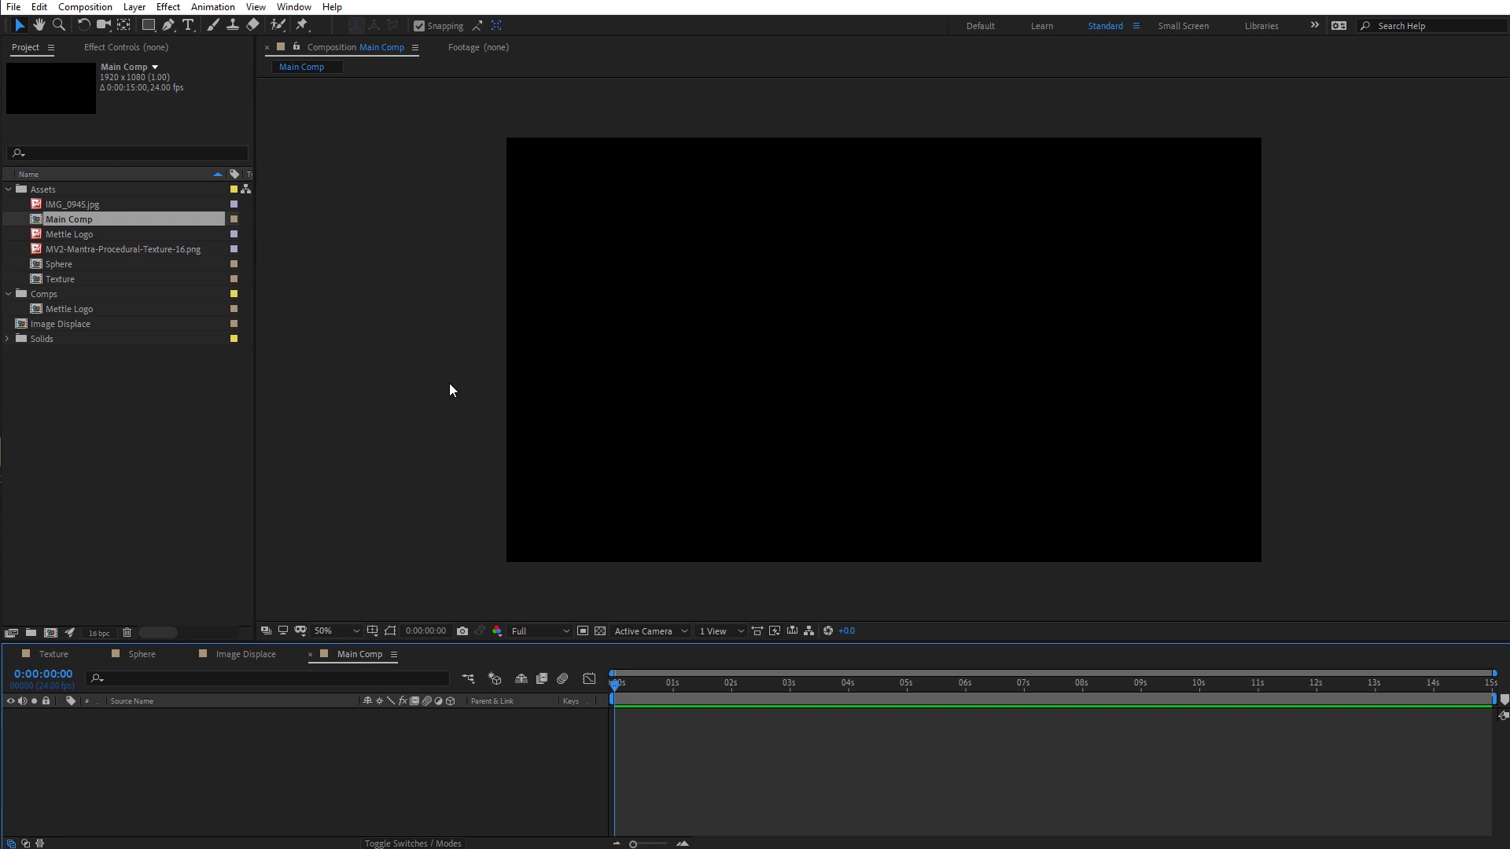
Step: Create a white 2000 x 2000 px solid named FreeForm Pro in Main Comp
right_click(430, 371)
mouse_move(614, 383)
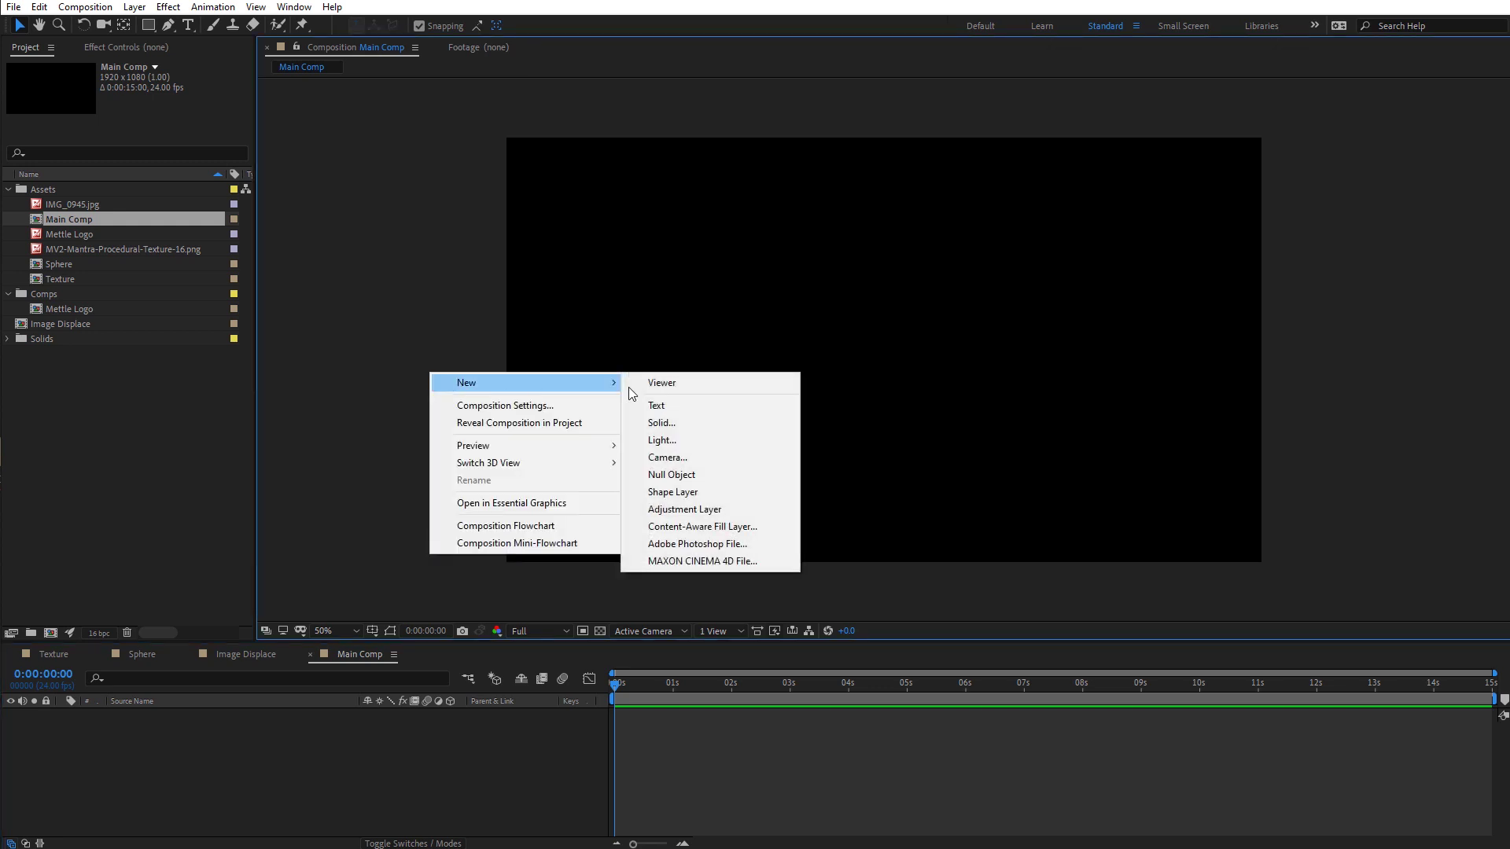
click(697, 421)
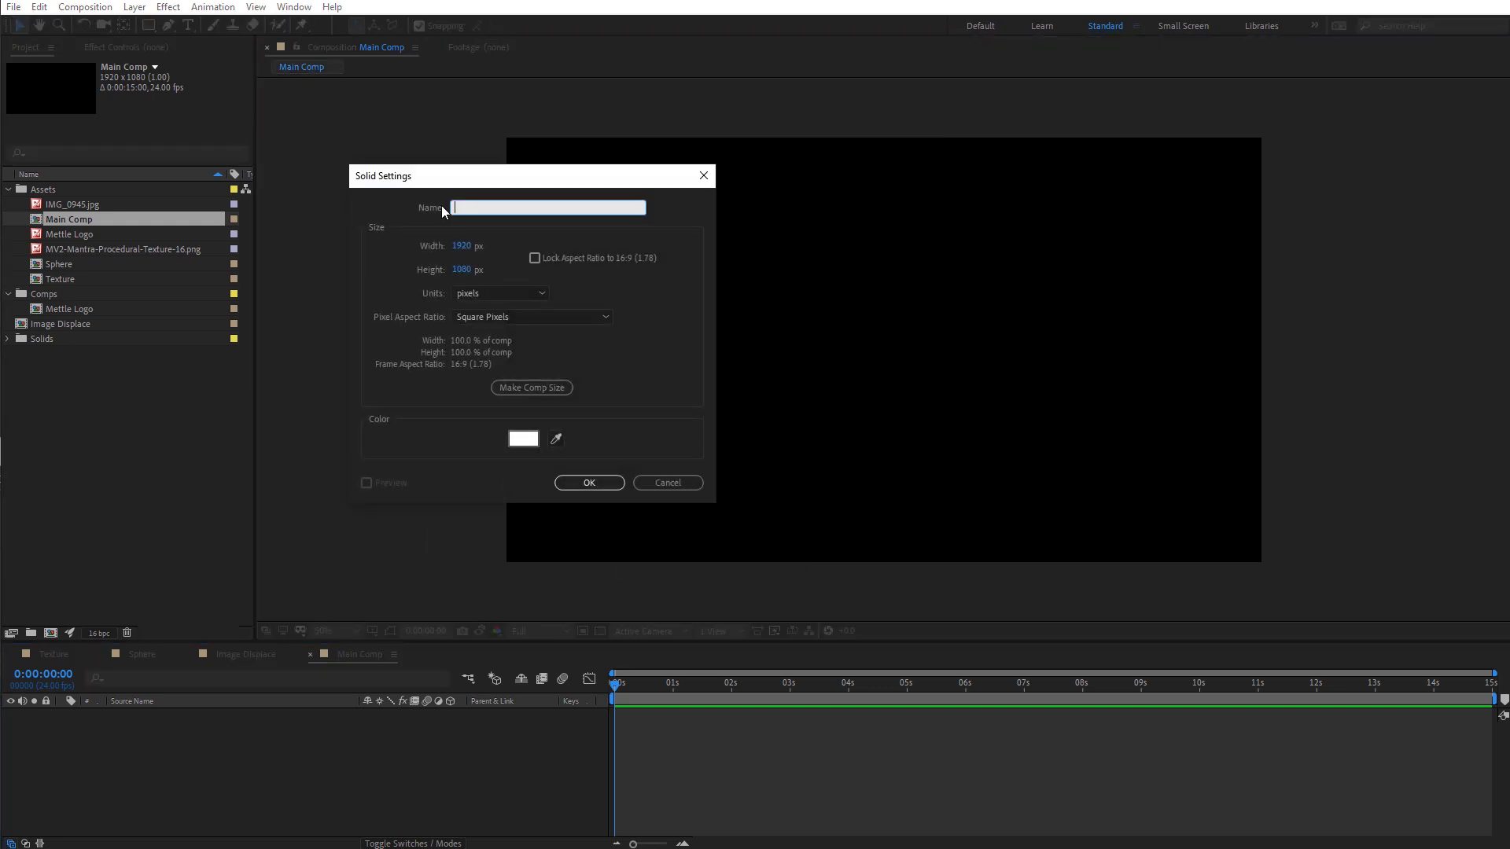
text(FreeForm Pro)
click(463, 245)
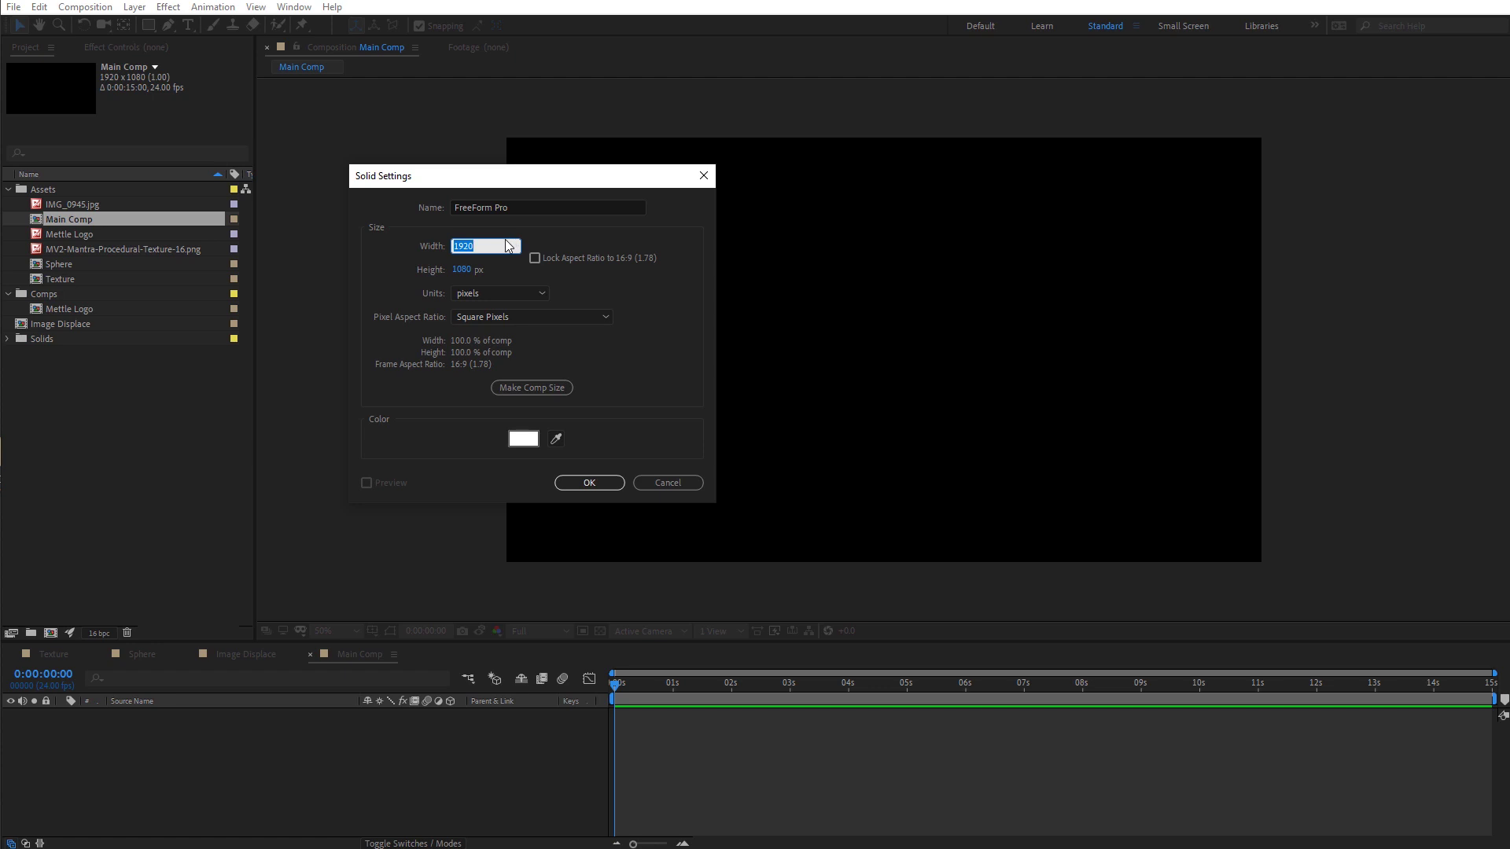
text(2000)
click(462, 269)
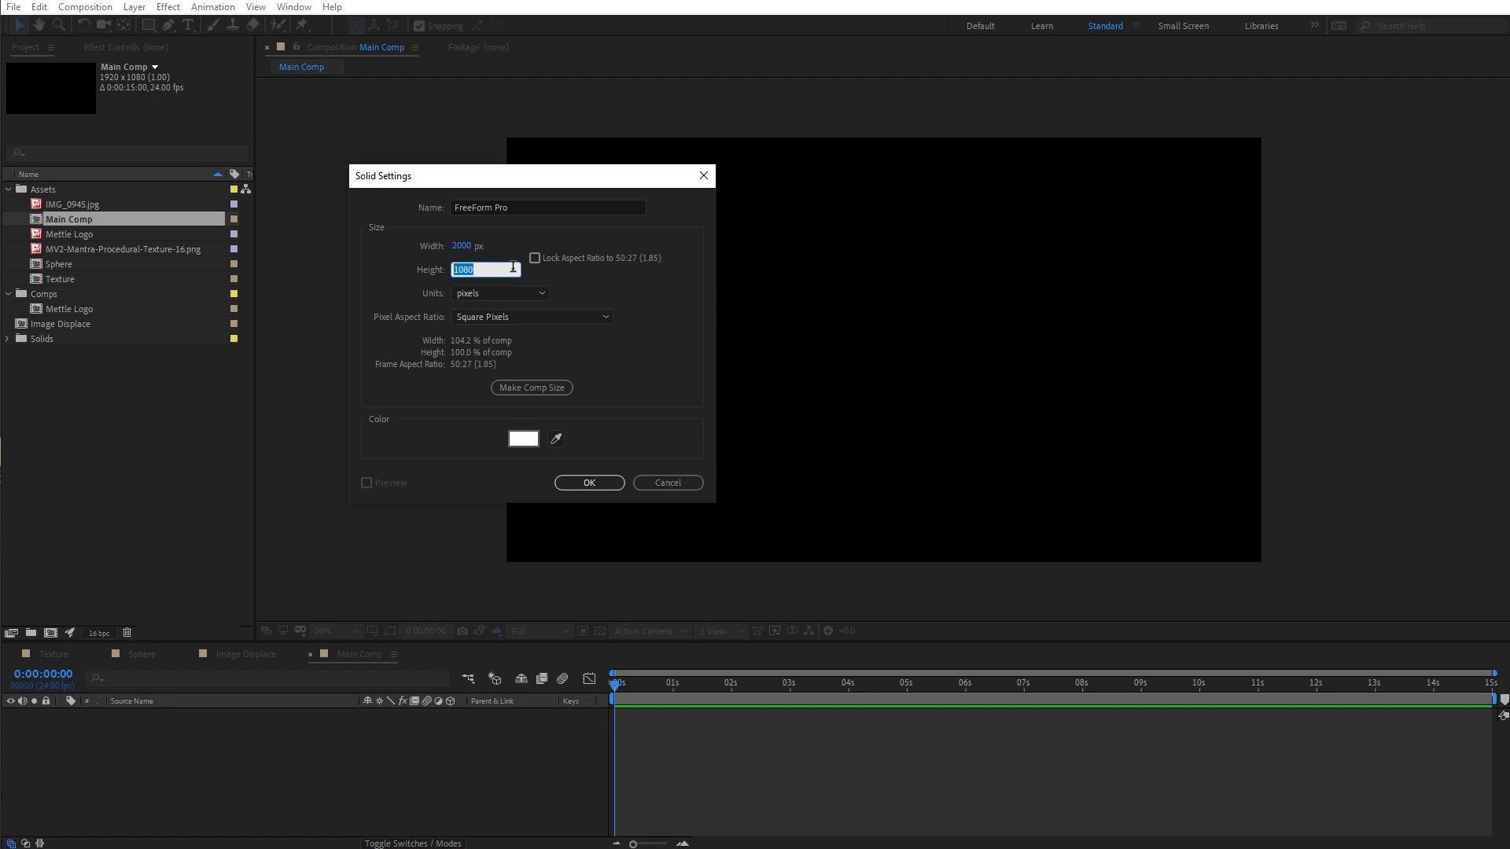
text(2000)
click(605, 484)
key(comma)
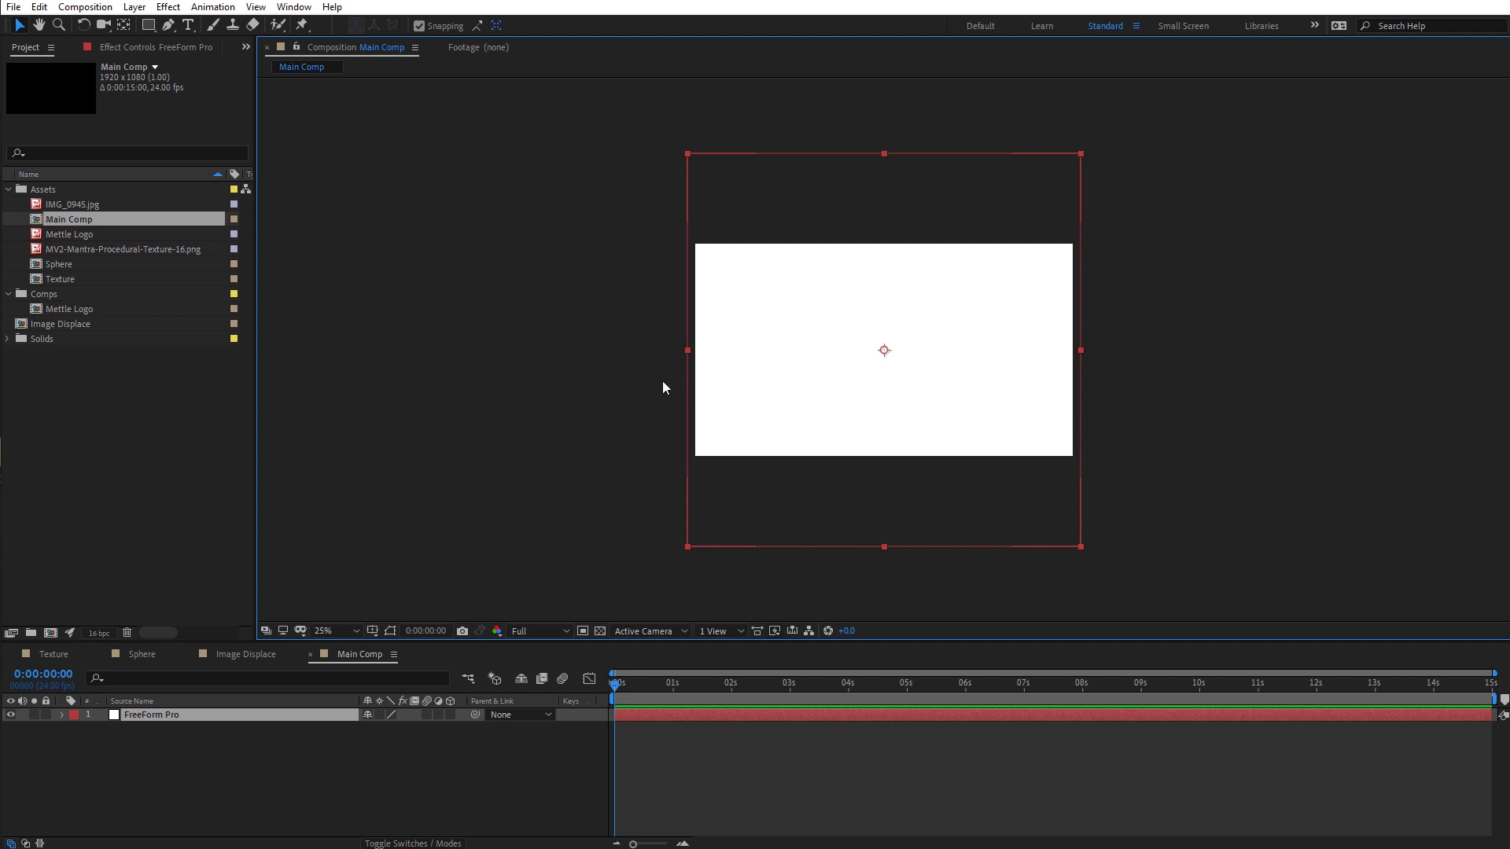
Step: Apply the Mettle FreeForm Pro effect to the FreeForm Pro solid
click(168, 6)
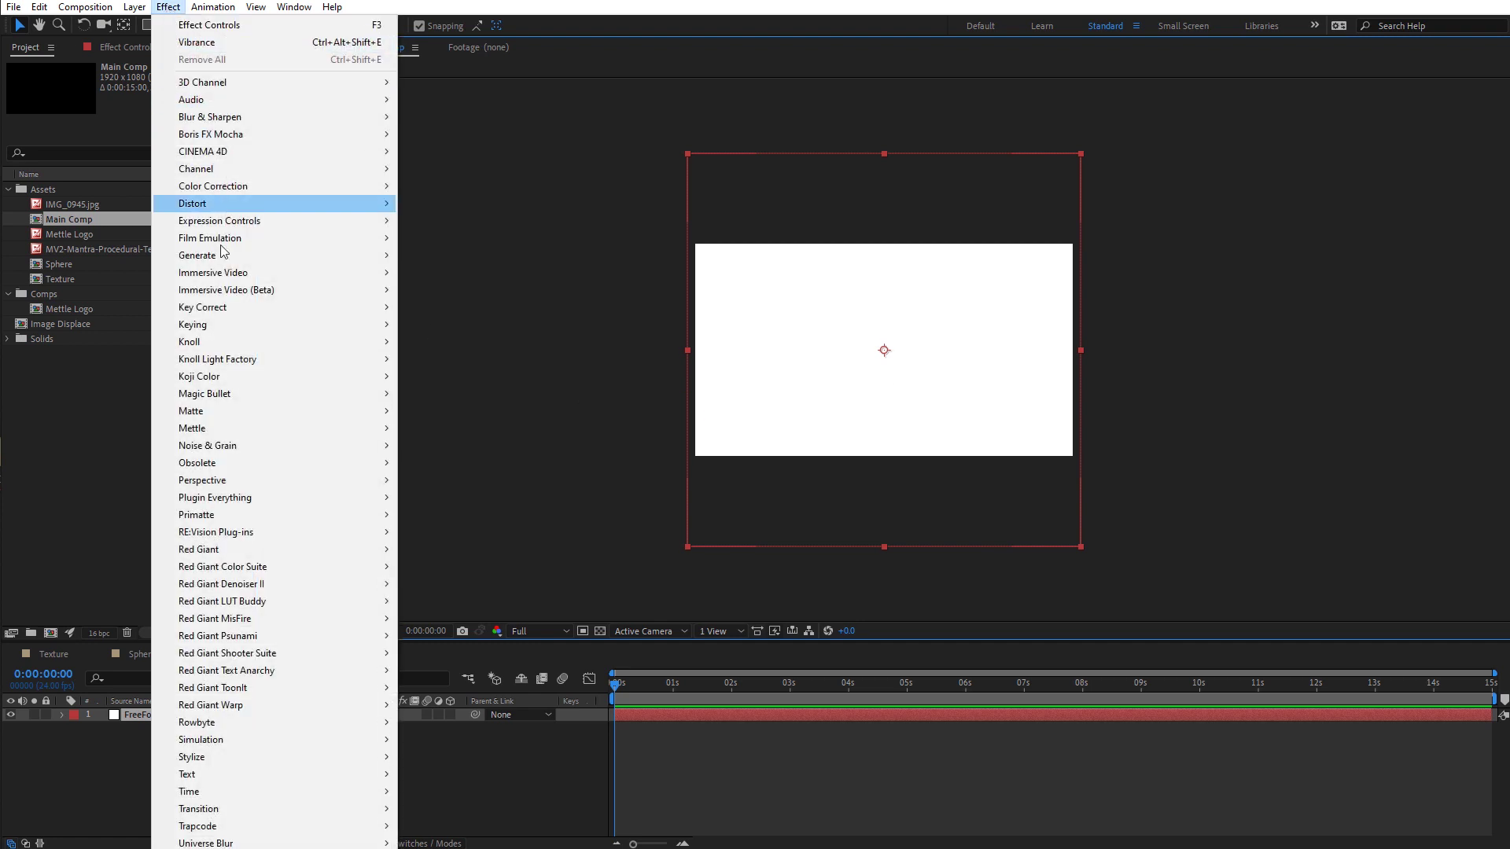
mouse_move(240, 430)
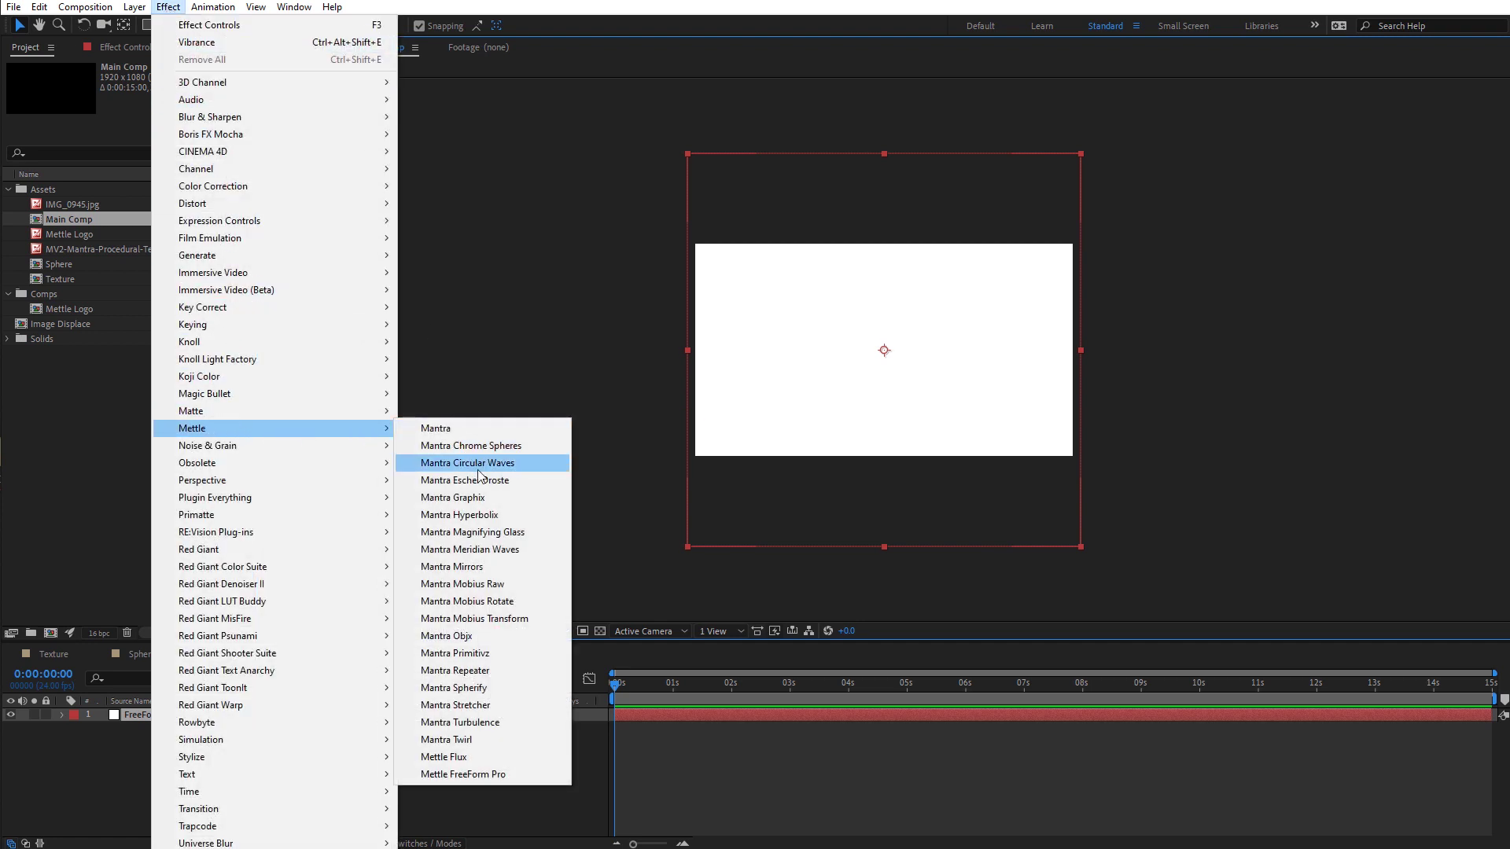
click(484, 775)
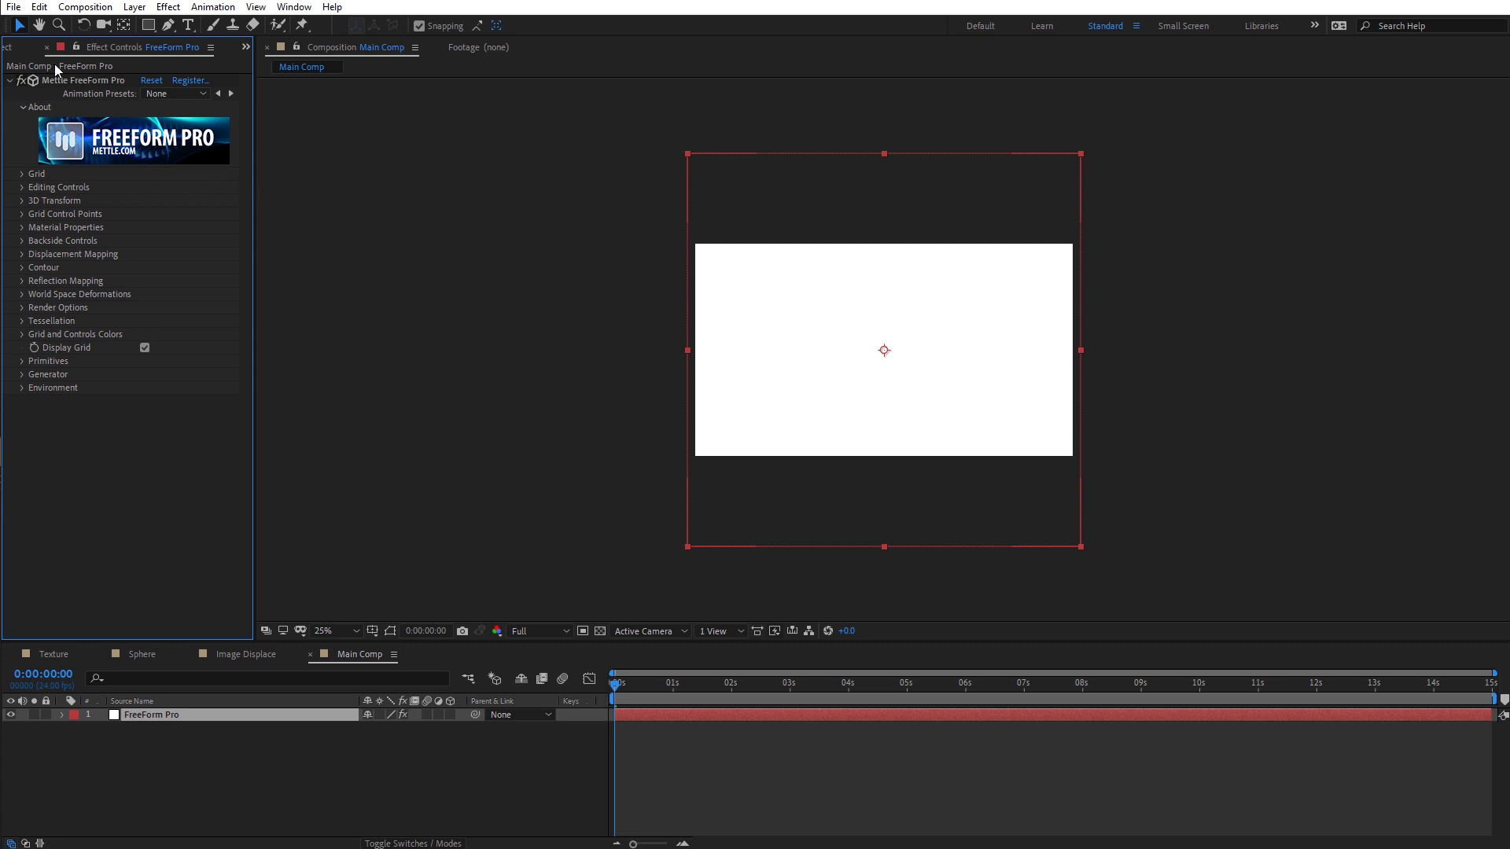
Step: Add the Sphere and Image Displace compositions to Main Comp beneath the FreeForm Pro layer and hide both
click(19, 47)
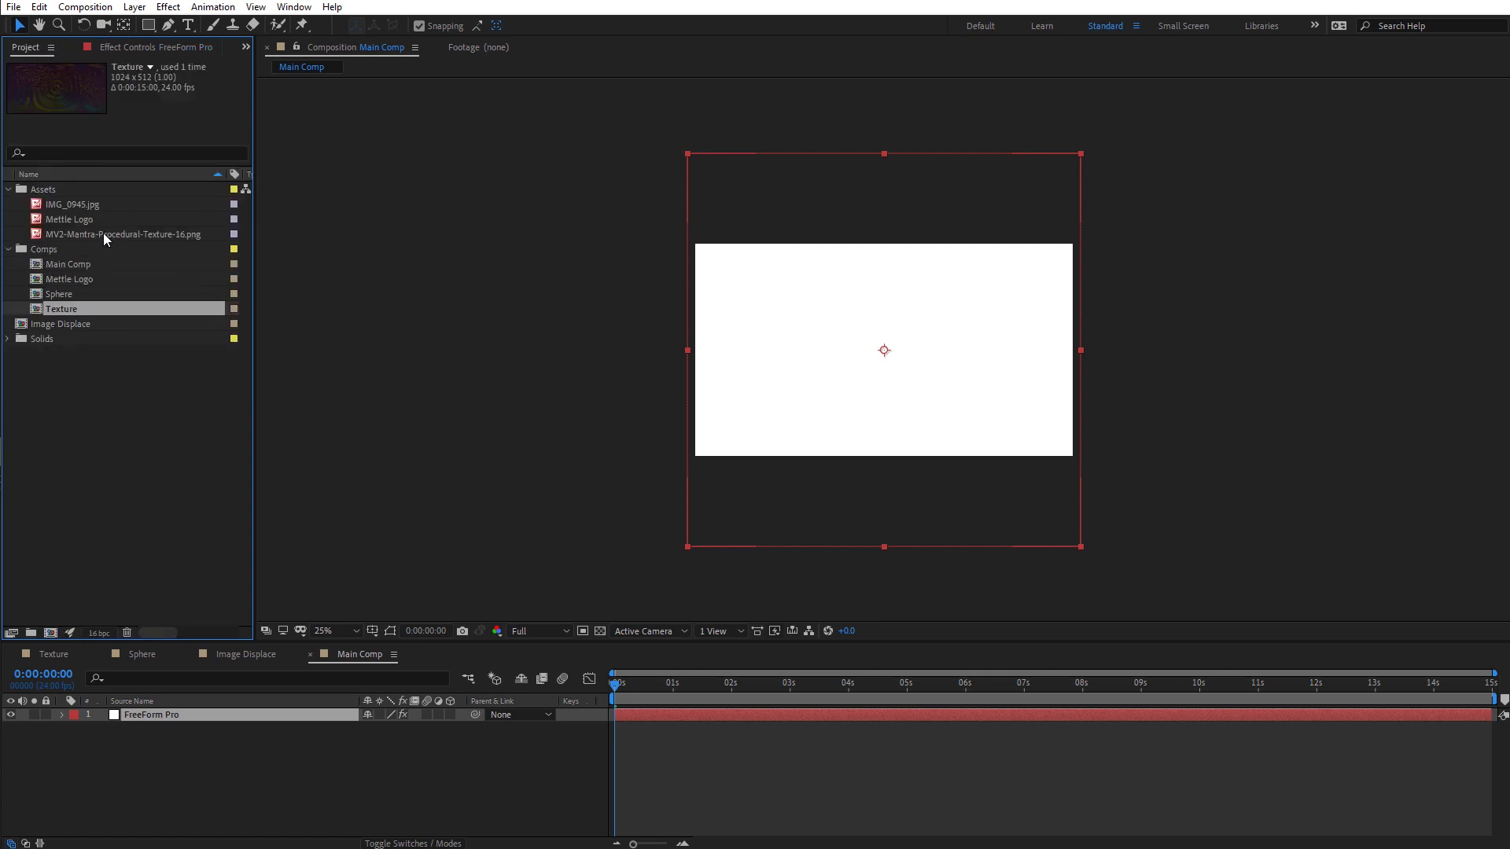
drag(52, 293, 157, 730)
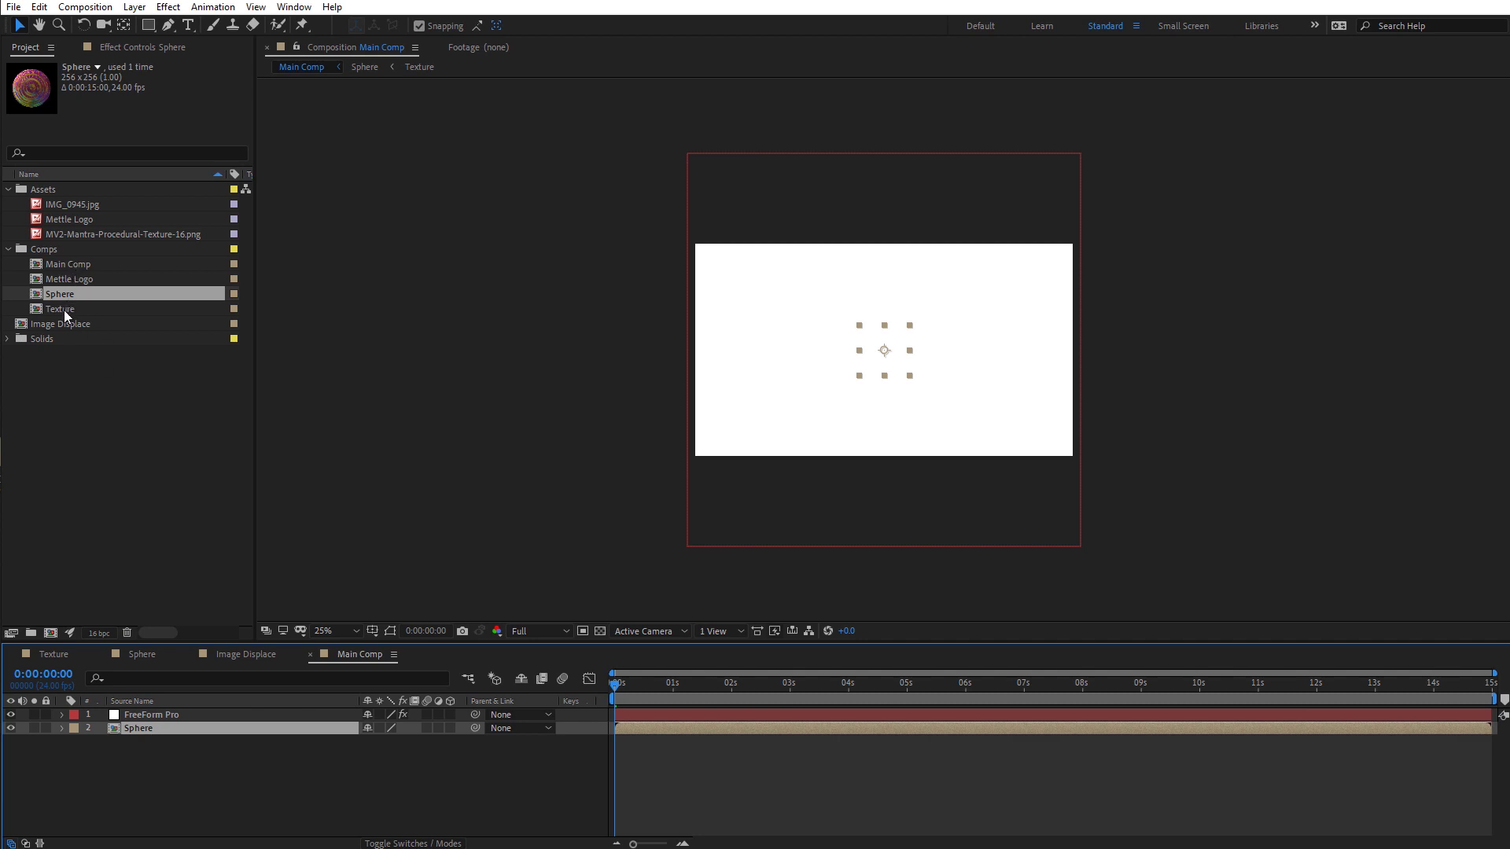
drag(63, 323, 176, 736)
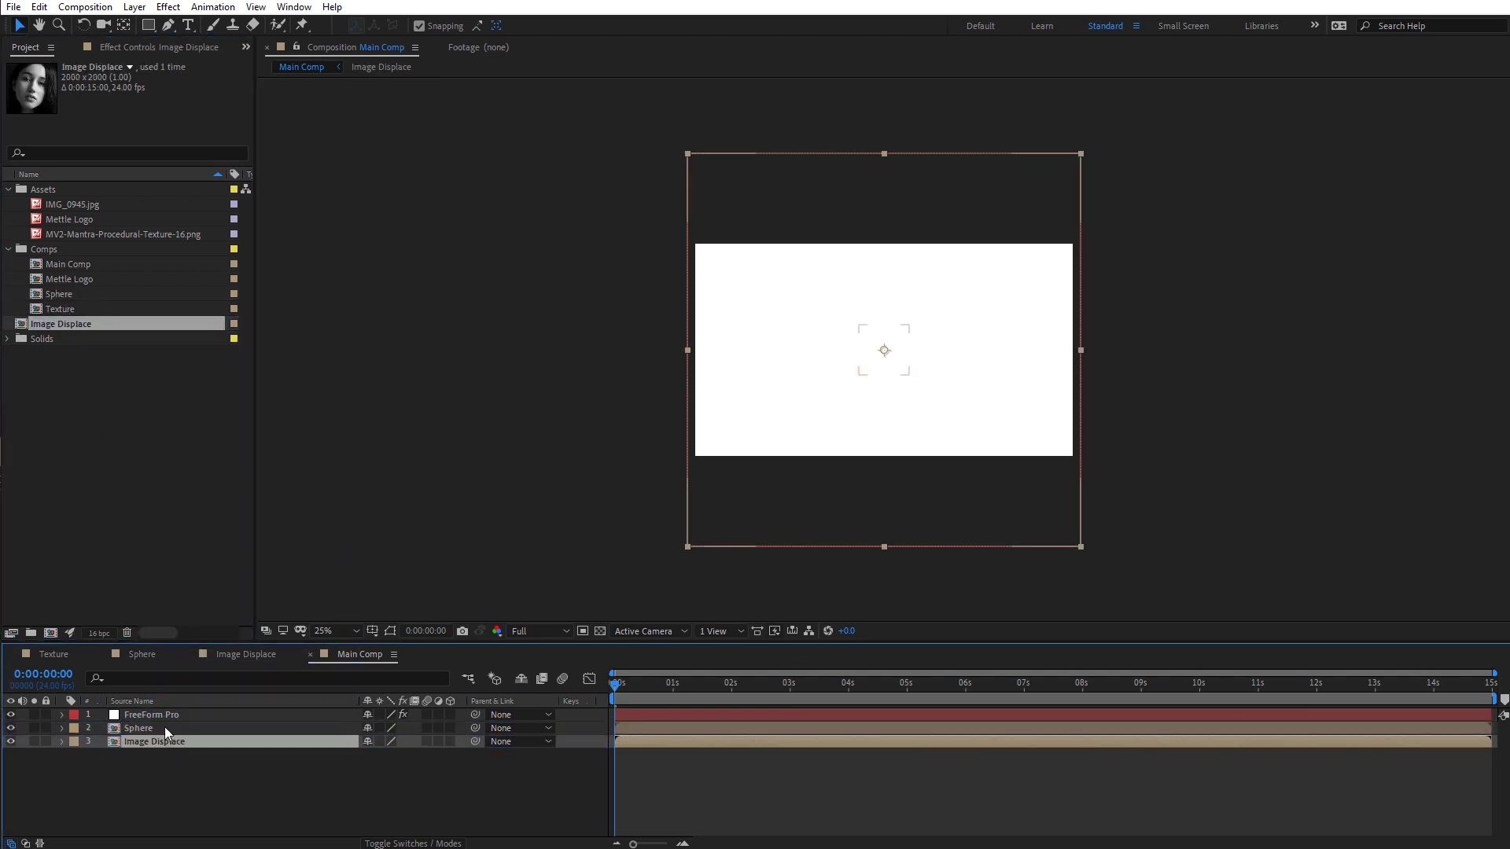
click(11, 728)
click(11, 742)
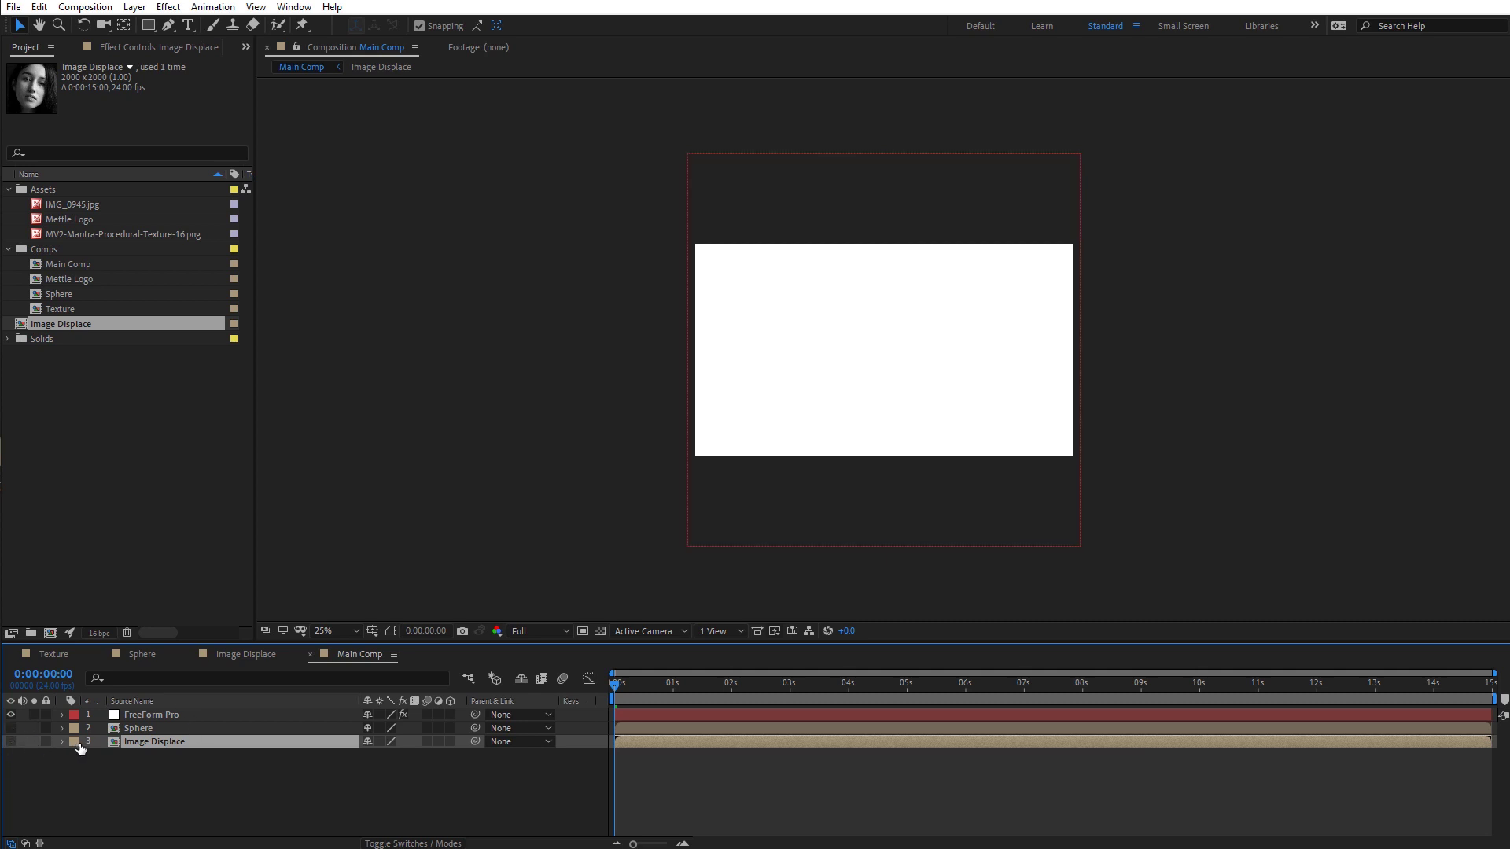
Step: Set the FreeForm Pro effect's displacement layer to Image Displace and turn off its grid display
click(168, 716)
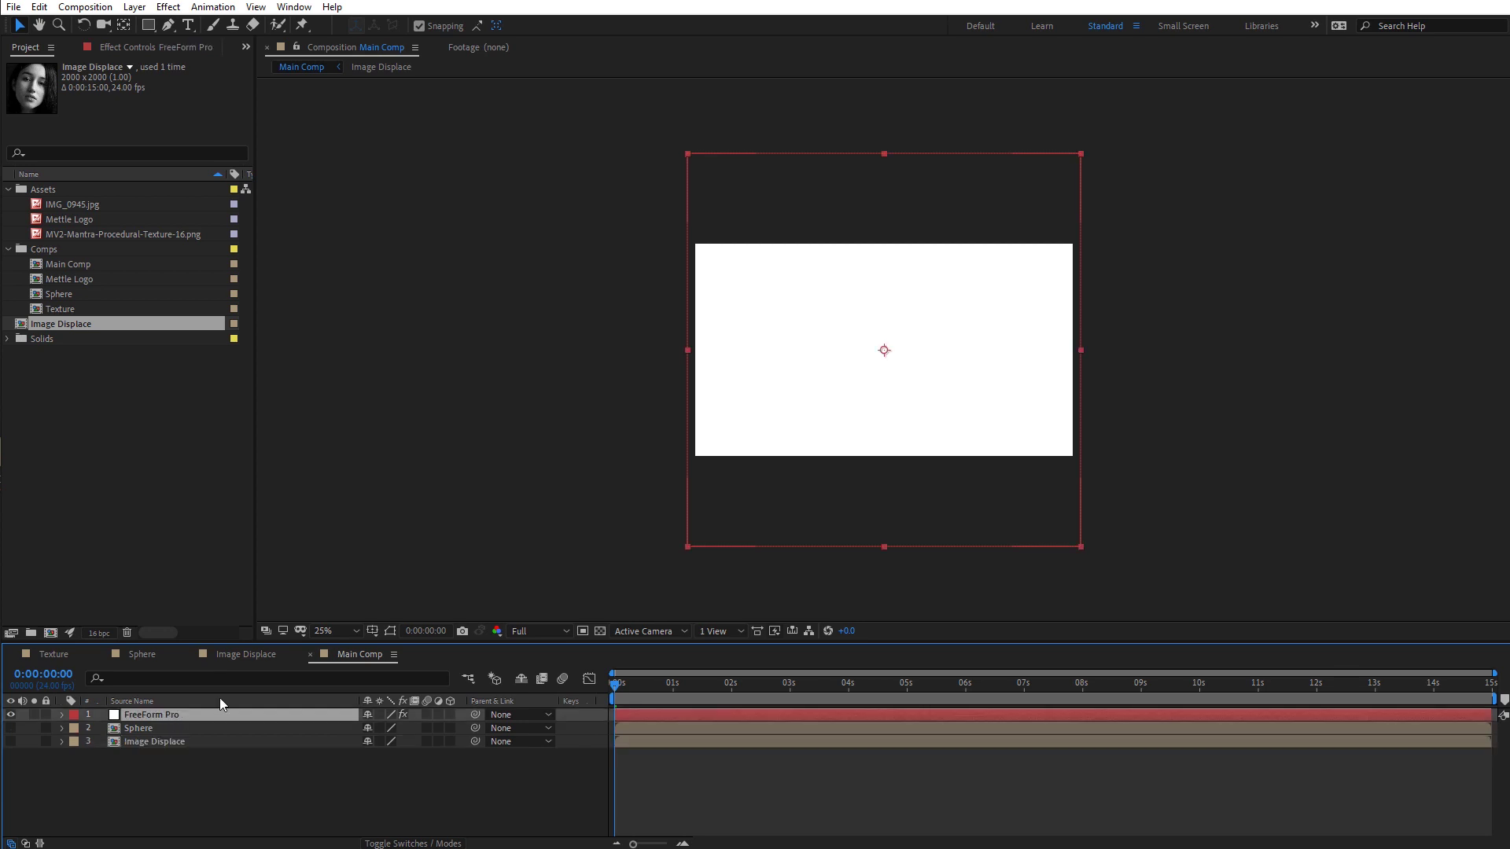
click(143, 49)
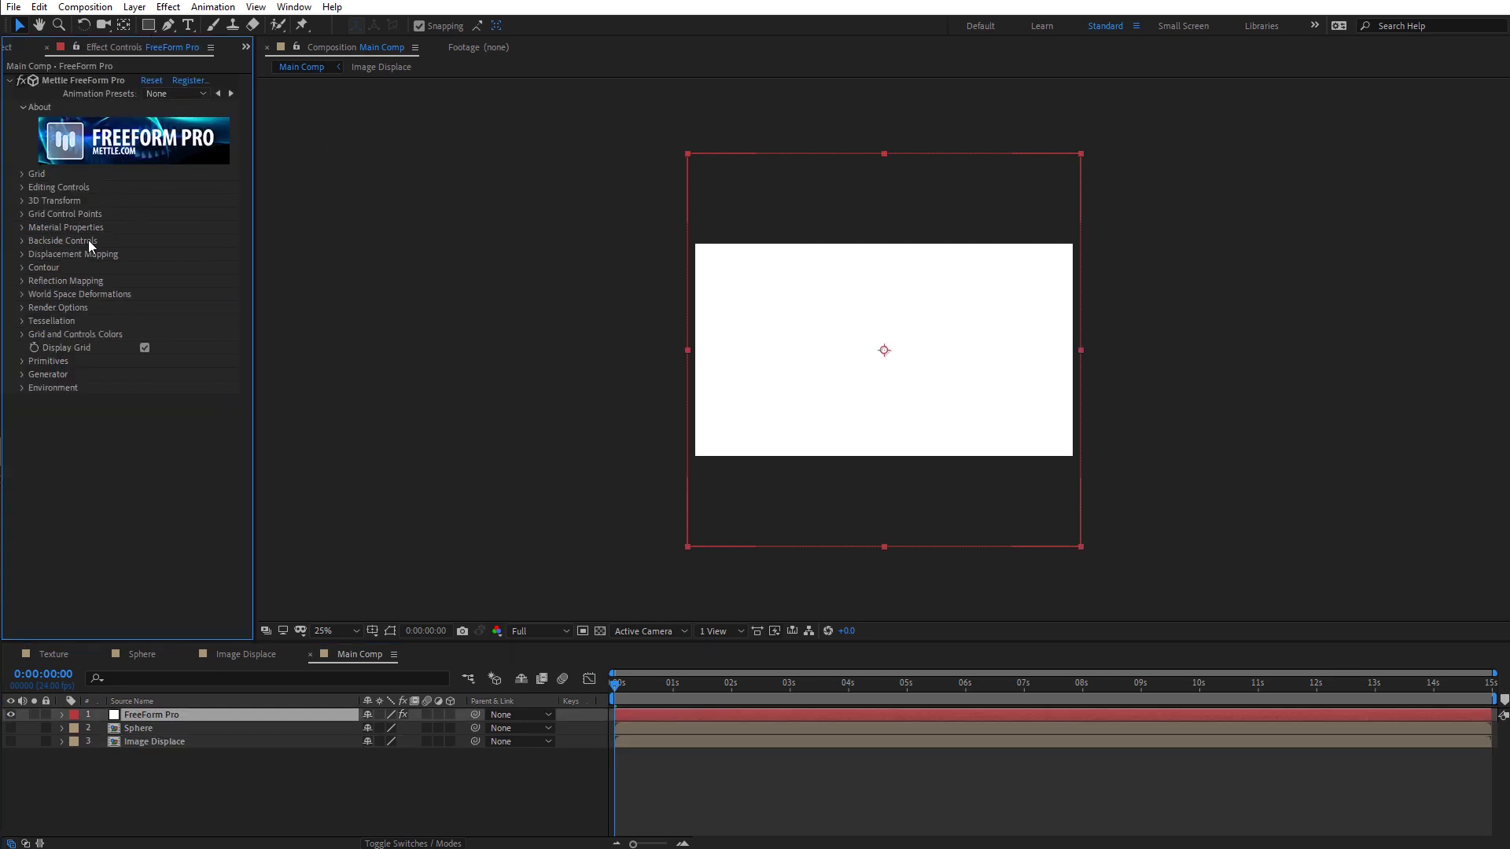
click(22, 253)
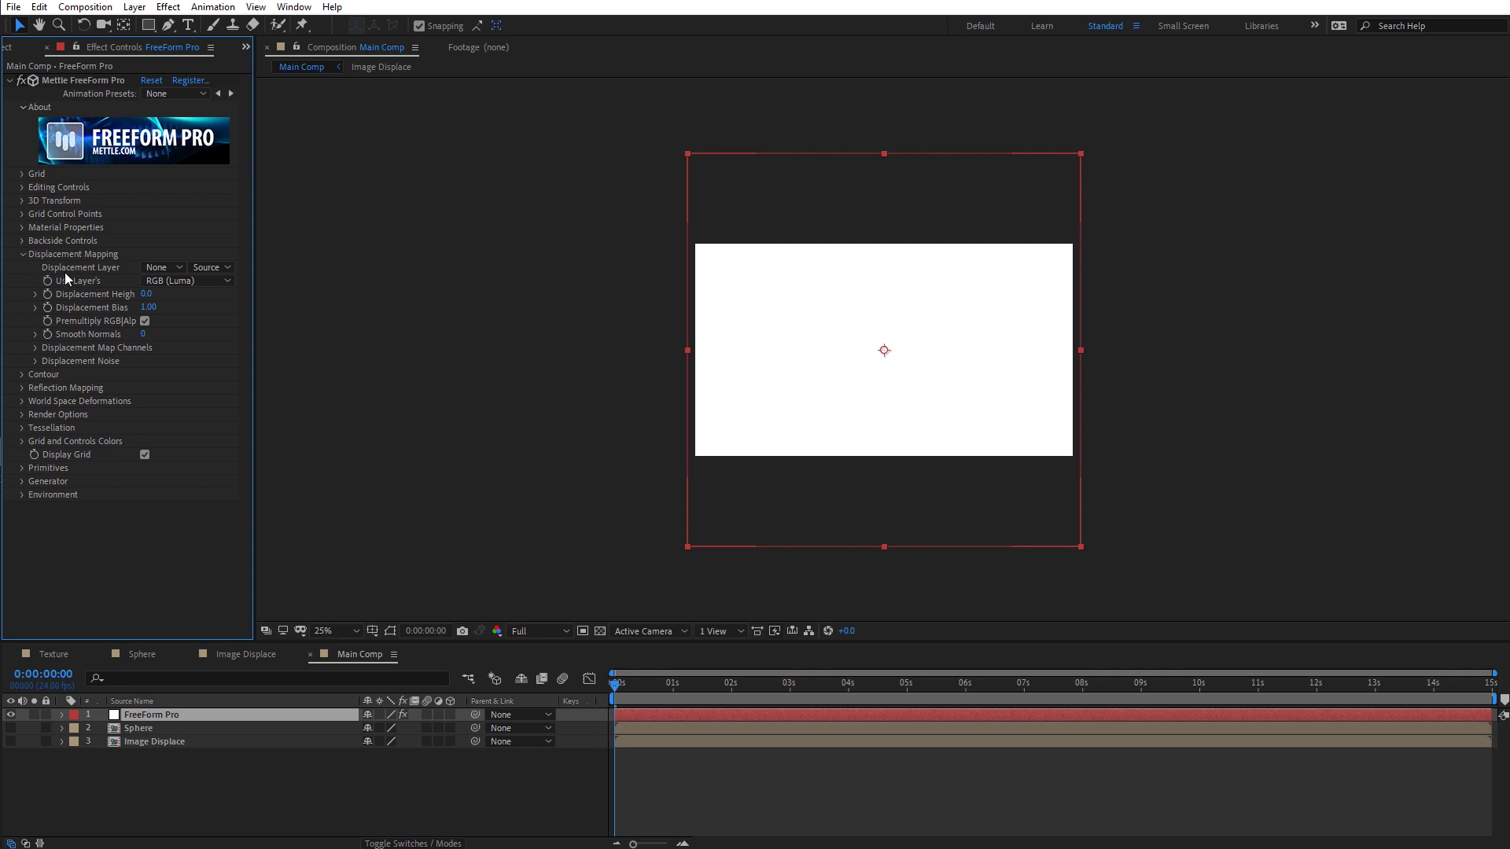
click(163, 268)
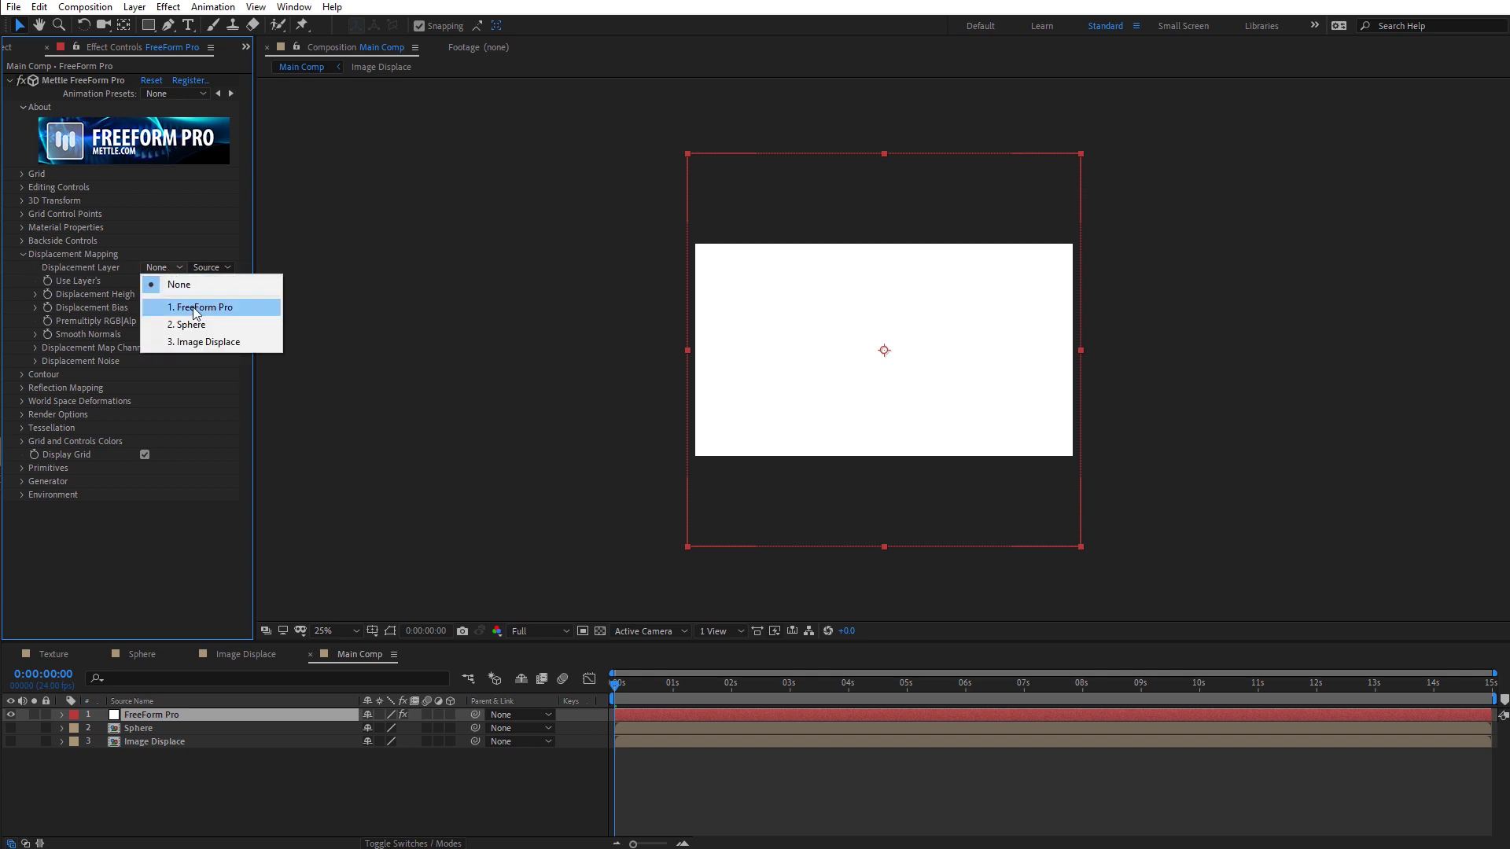
click(199, 342)
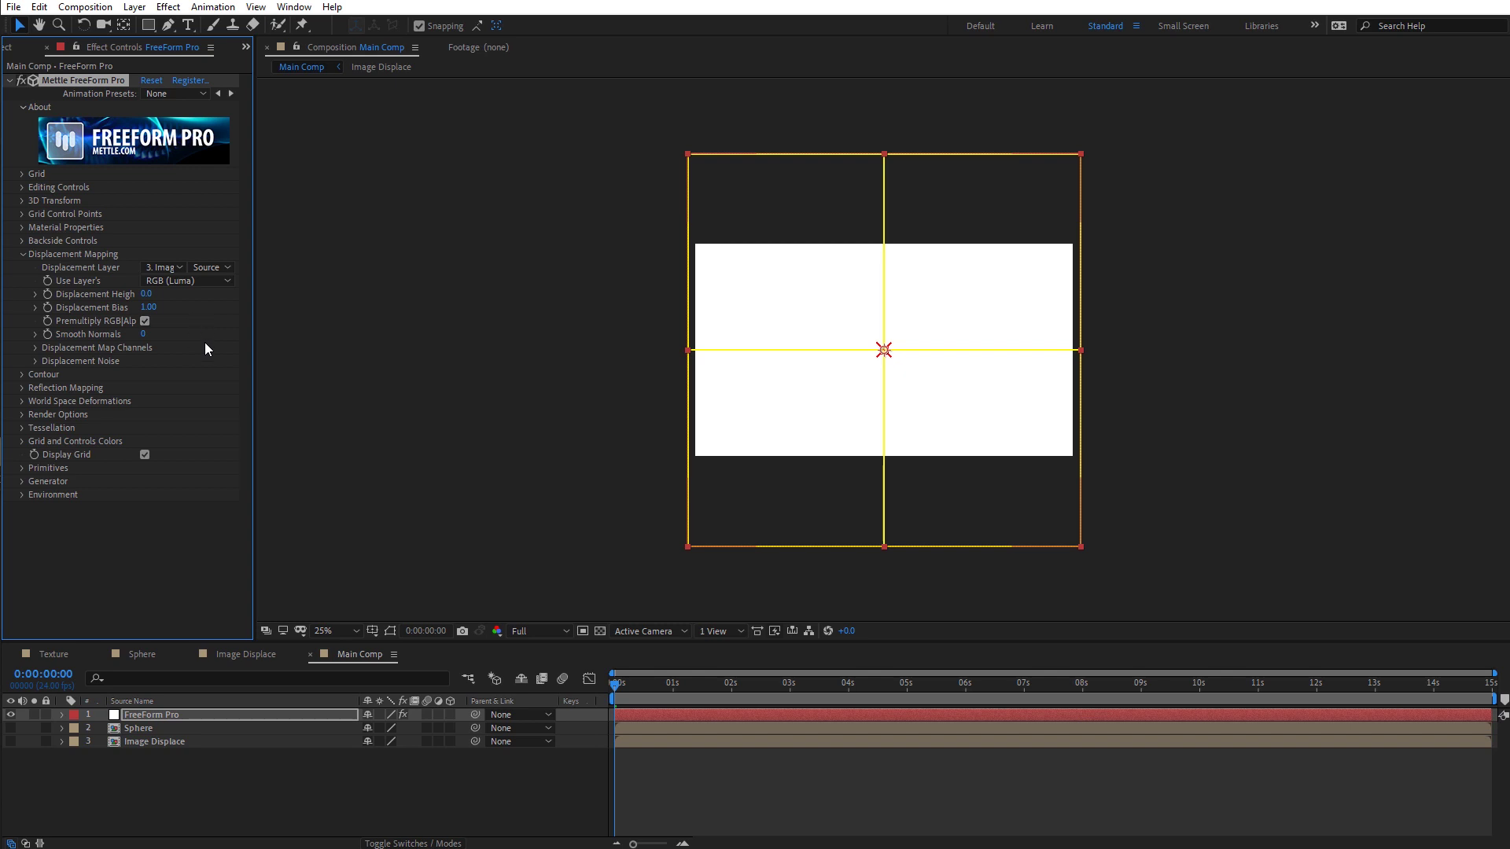
click(144, 454)
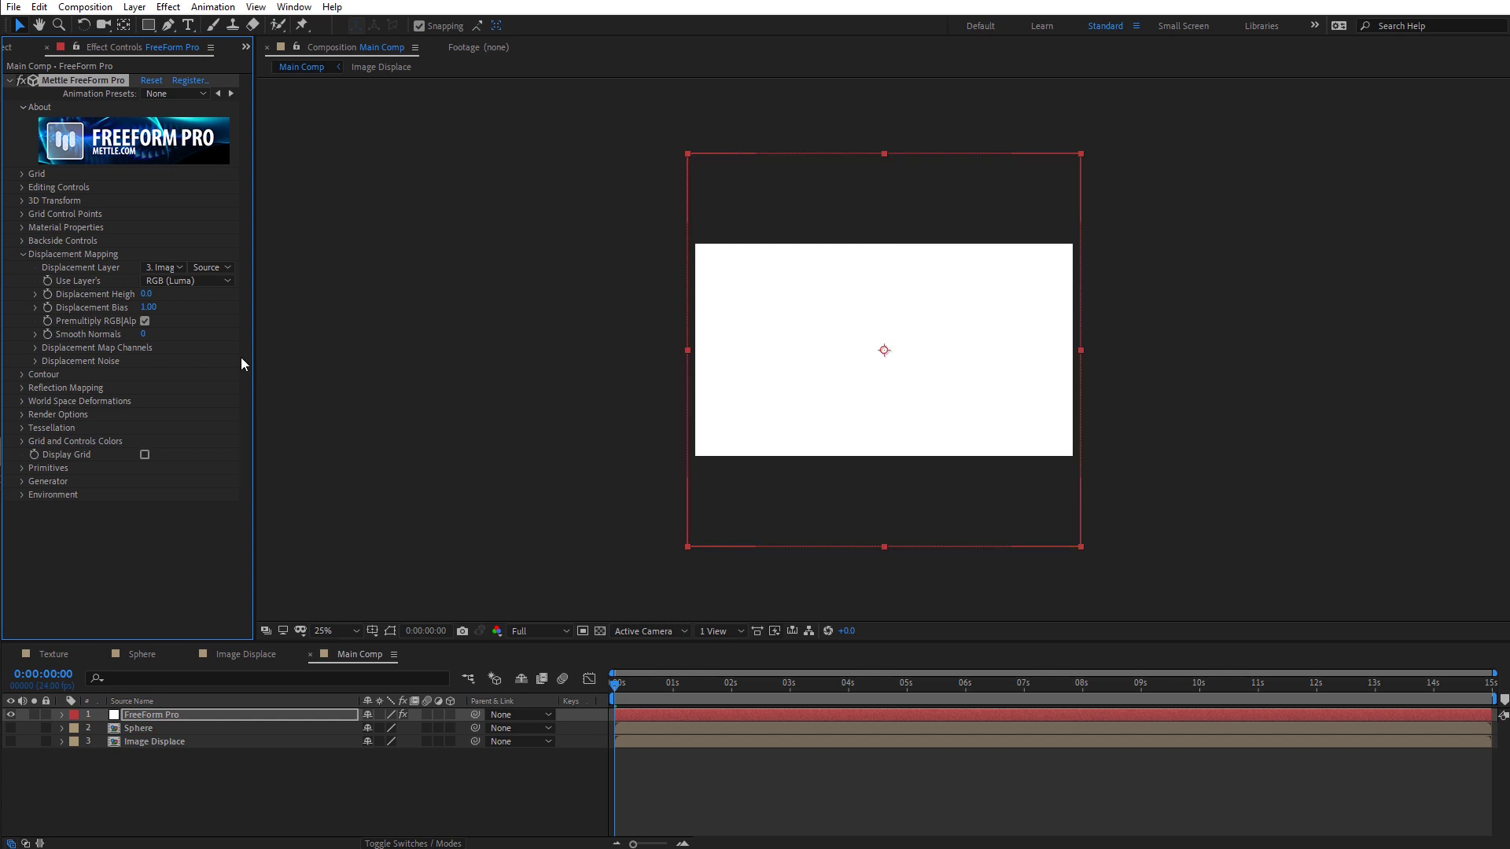
Step: Widen the effect controls area and set FreeForm Pro to render its primitives as Planes
drag(253, 350, 309, 353)
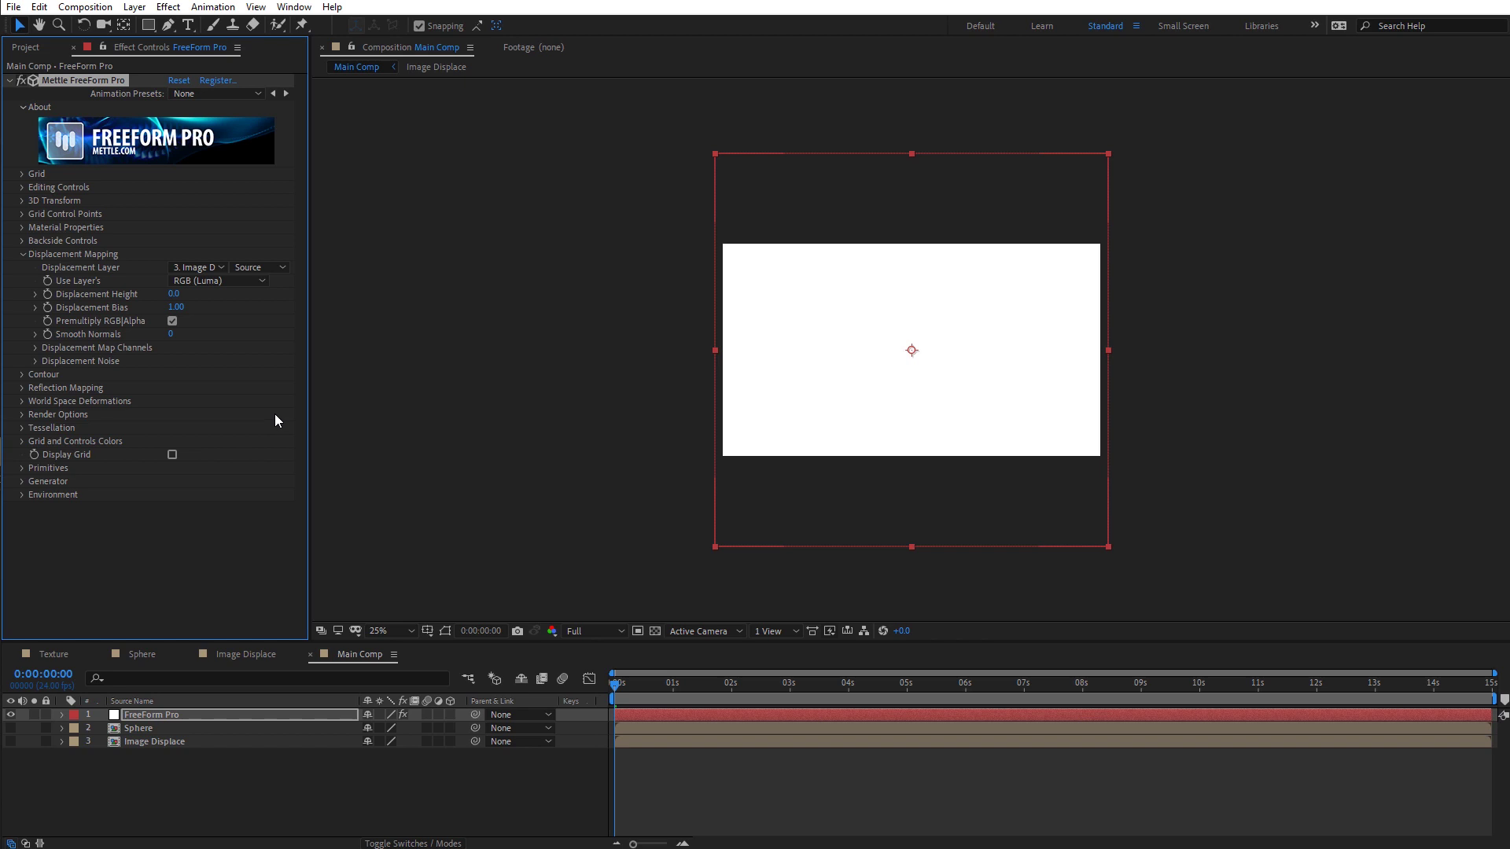
click(22, 468)
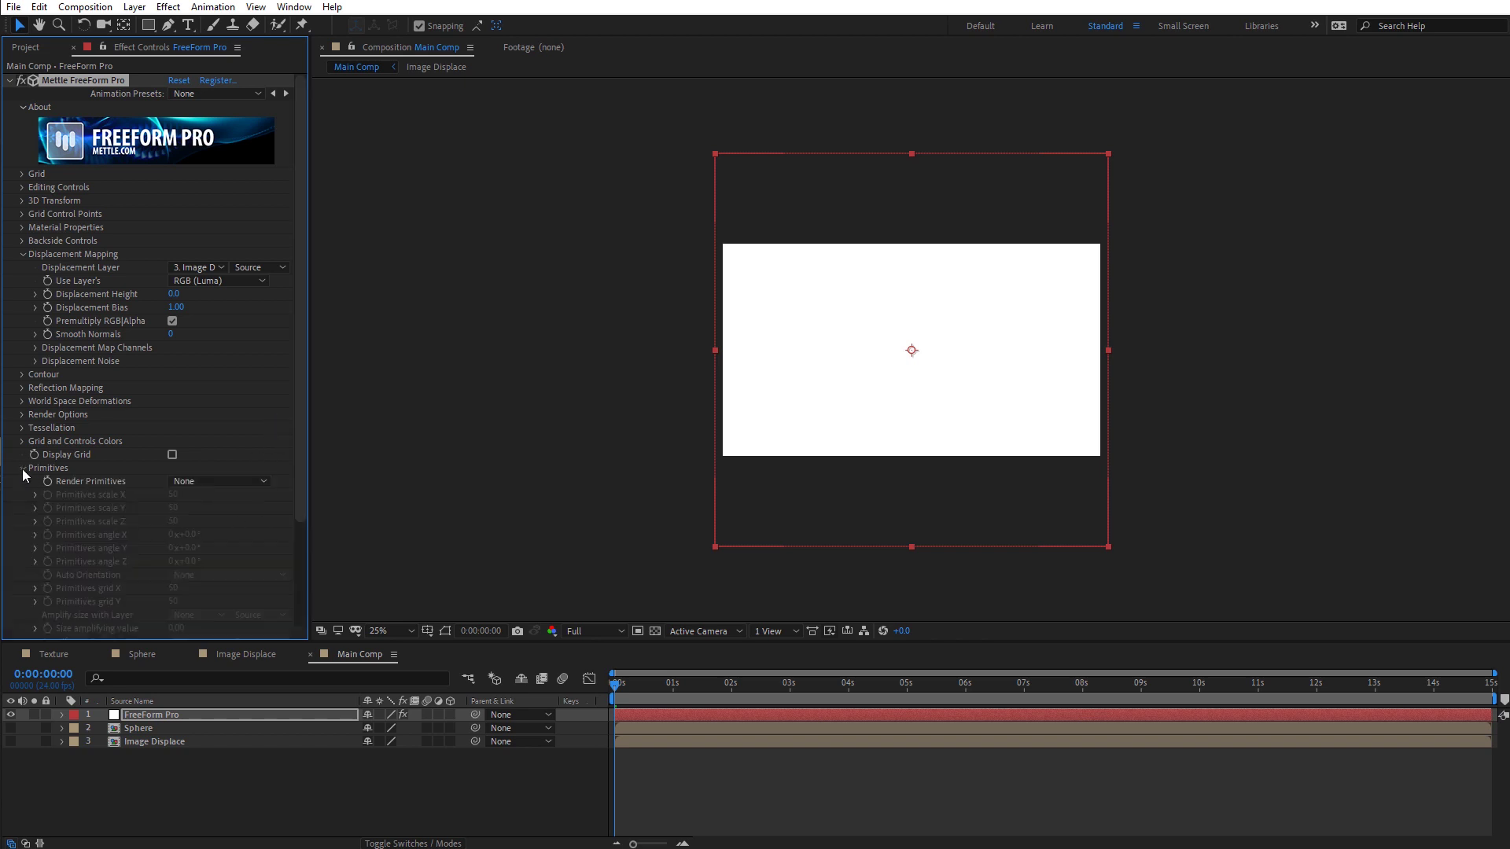
scroll(22, 471, down, 3)
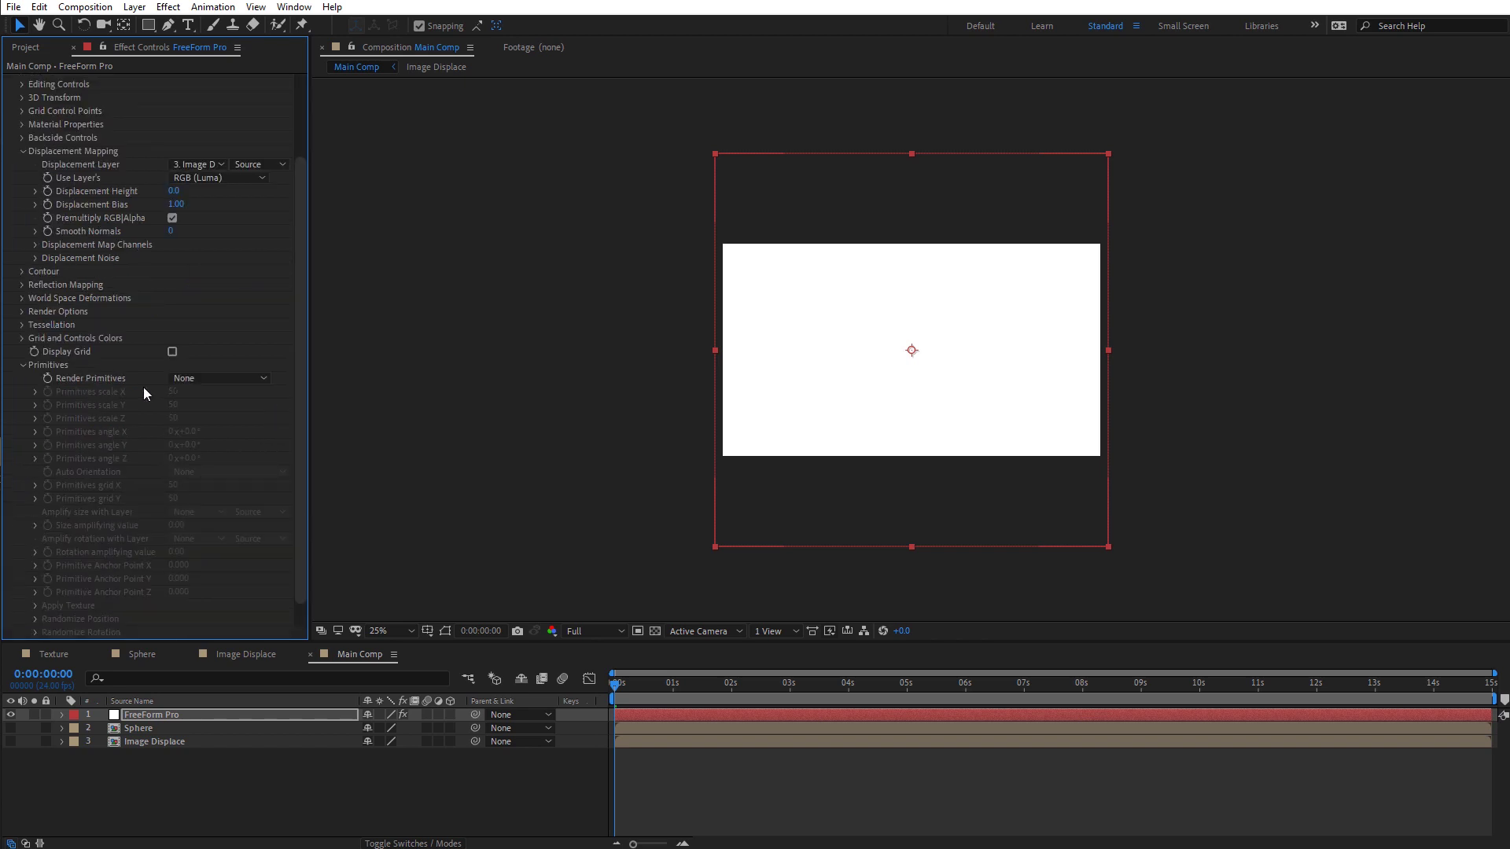
click(247, 378)
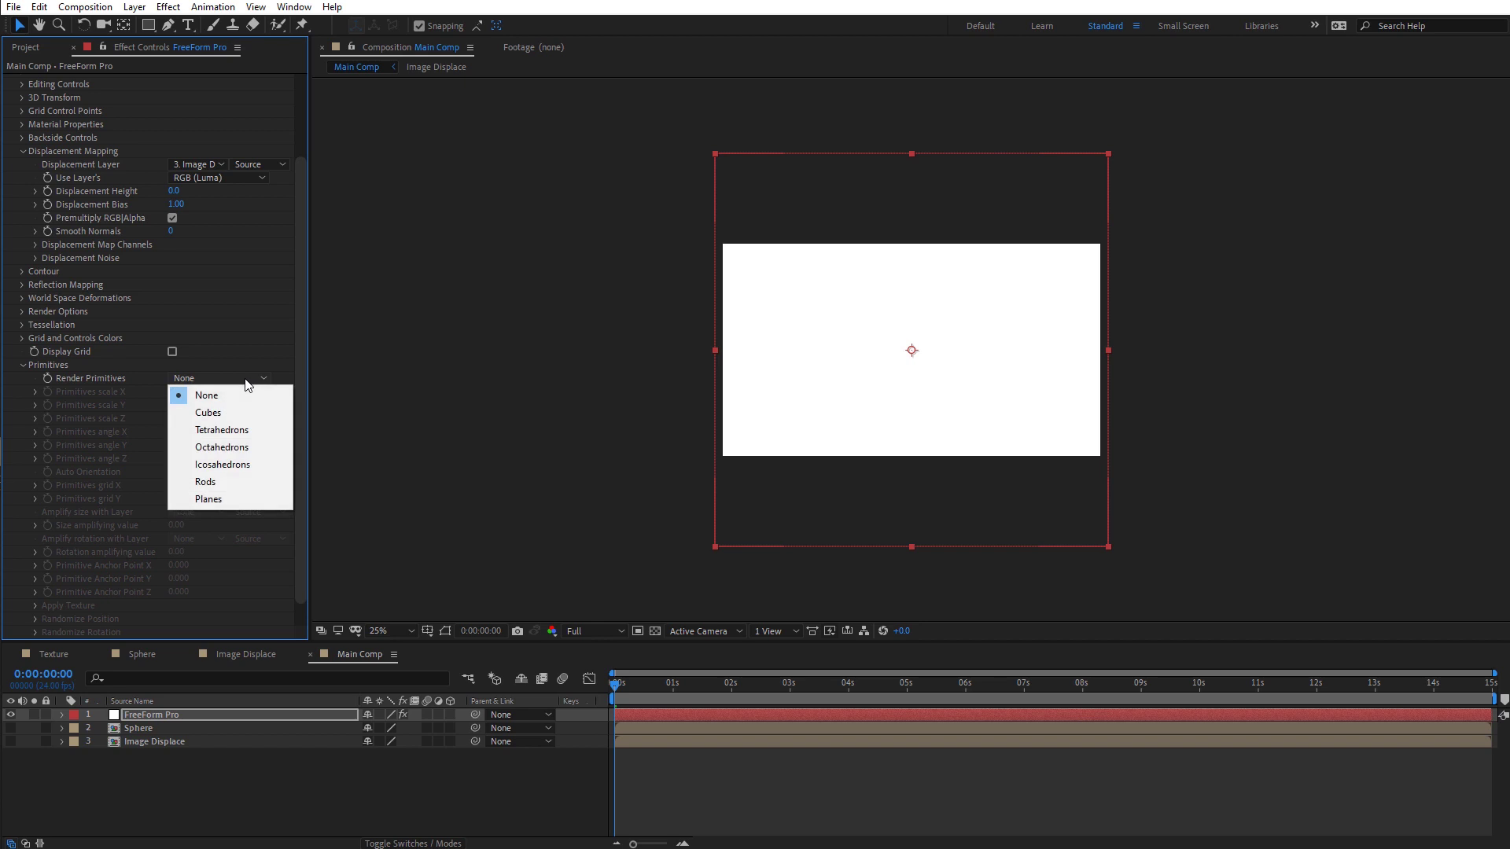
click(237, 496)
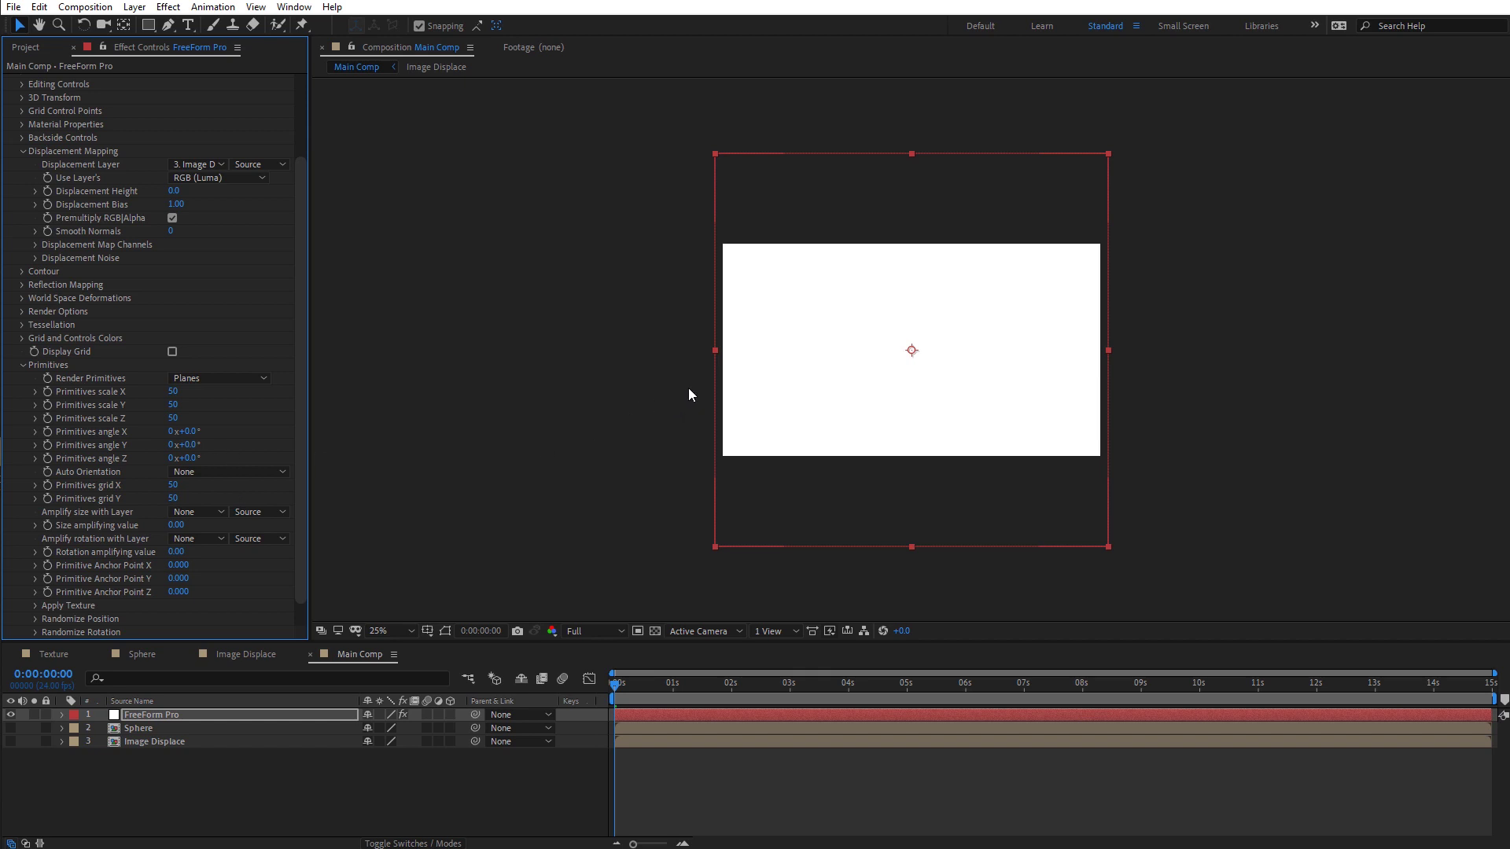
Step: Set the primitives' X, Y and Z scale to 15 each
key(period)
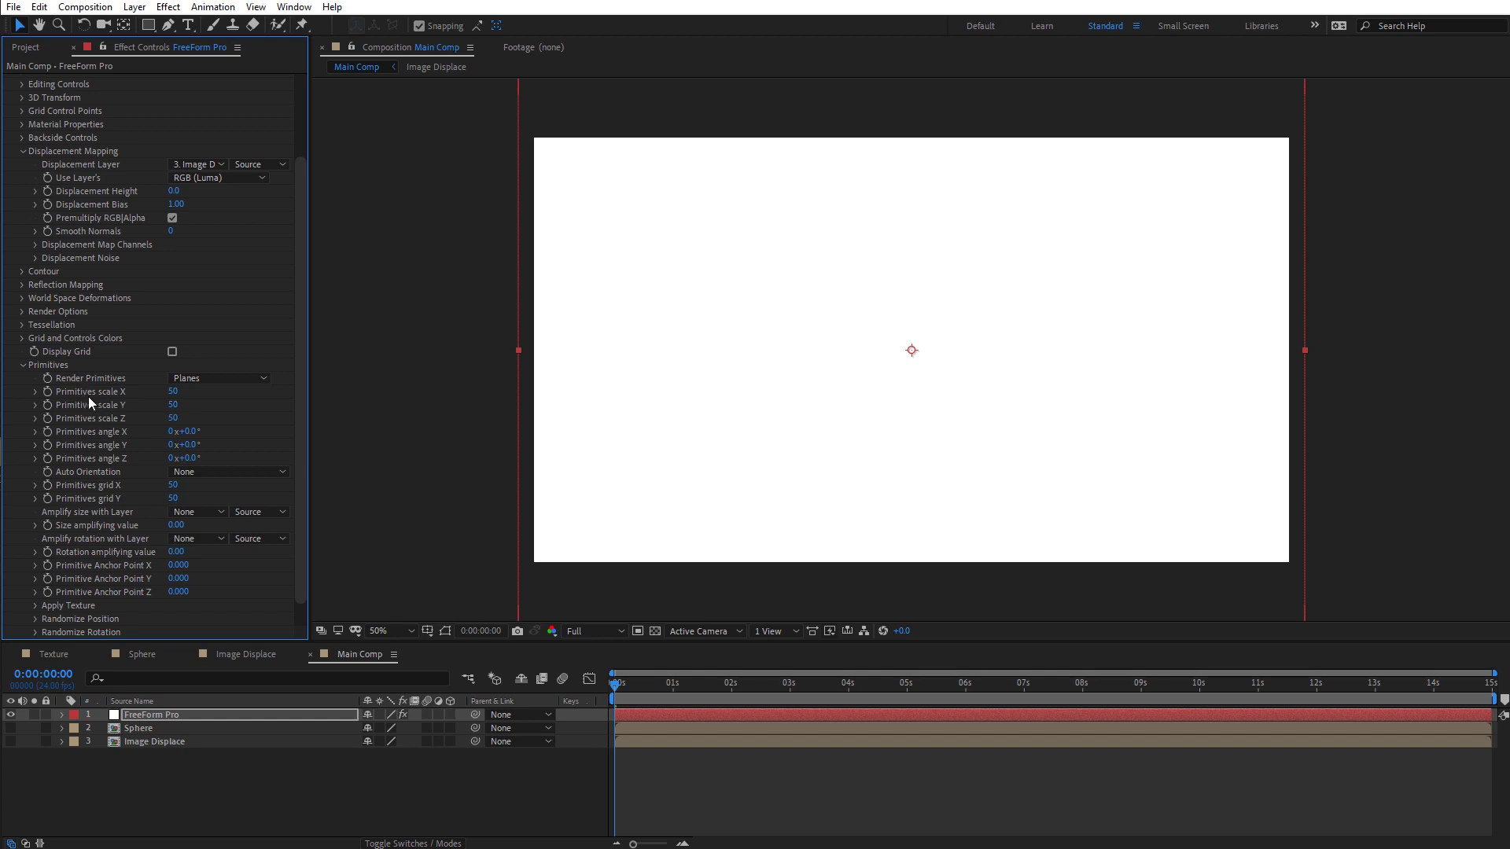
click(176, 392)
text(15)
key(Tab)
text(15)
key(Tab)
text(15)
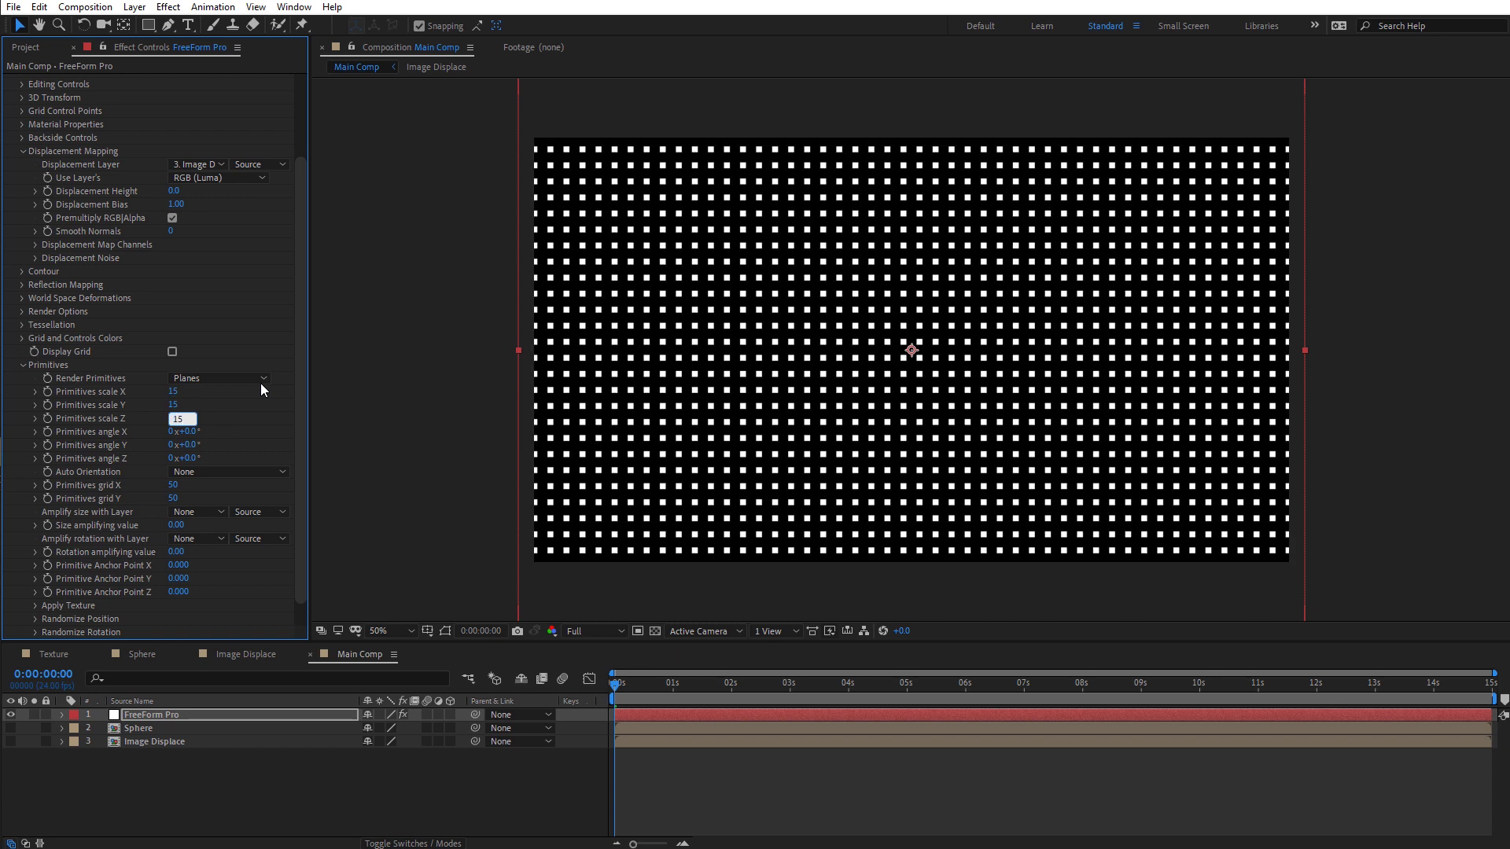
click(365, 404)
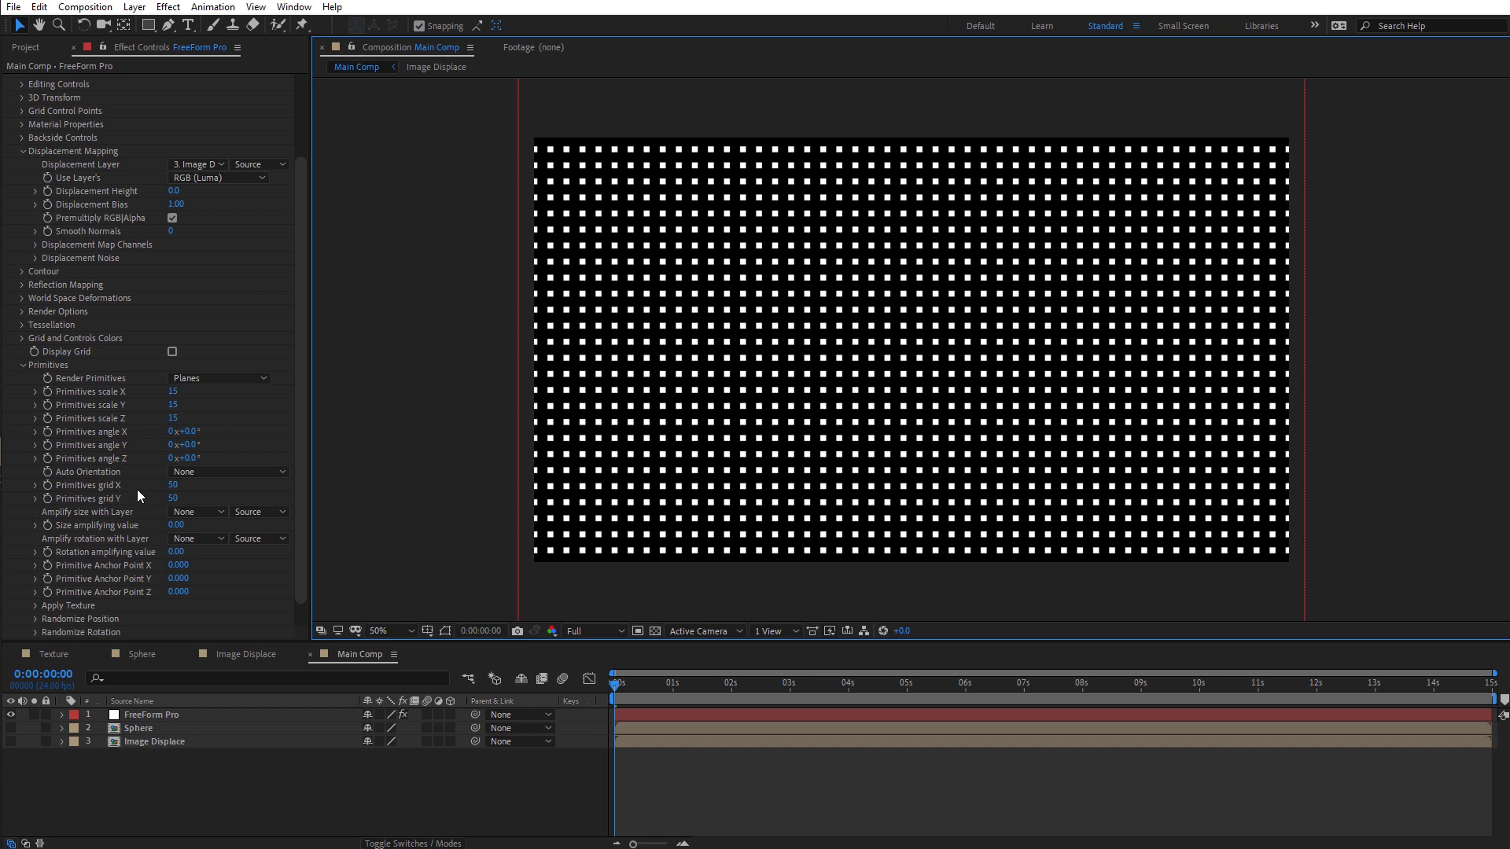
Step: Set the primitives grid to 80 in both X and Y, and the auto orientation to Orient to Camera
click(174, 486)
text(80)
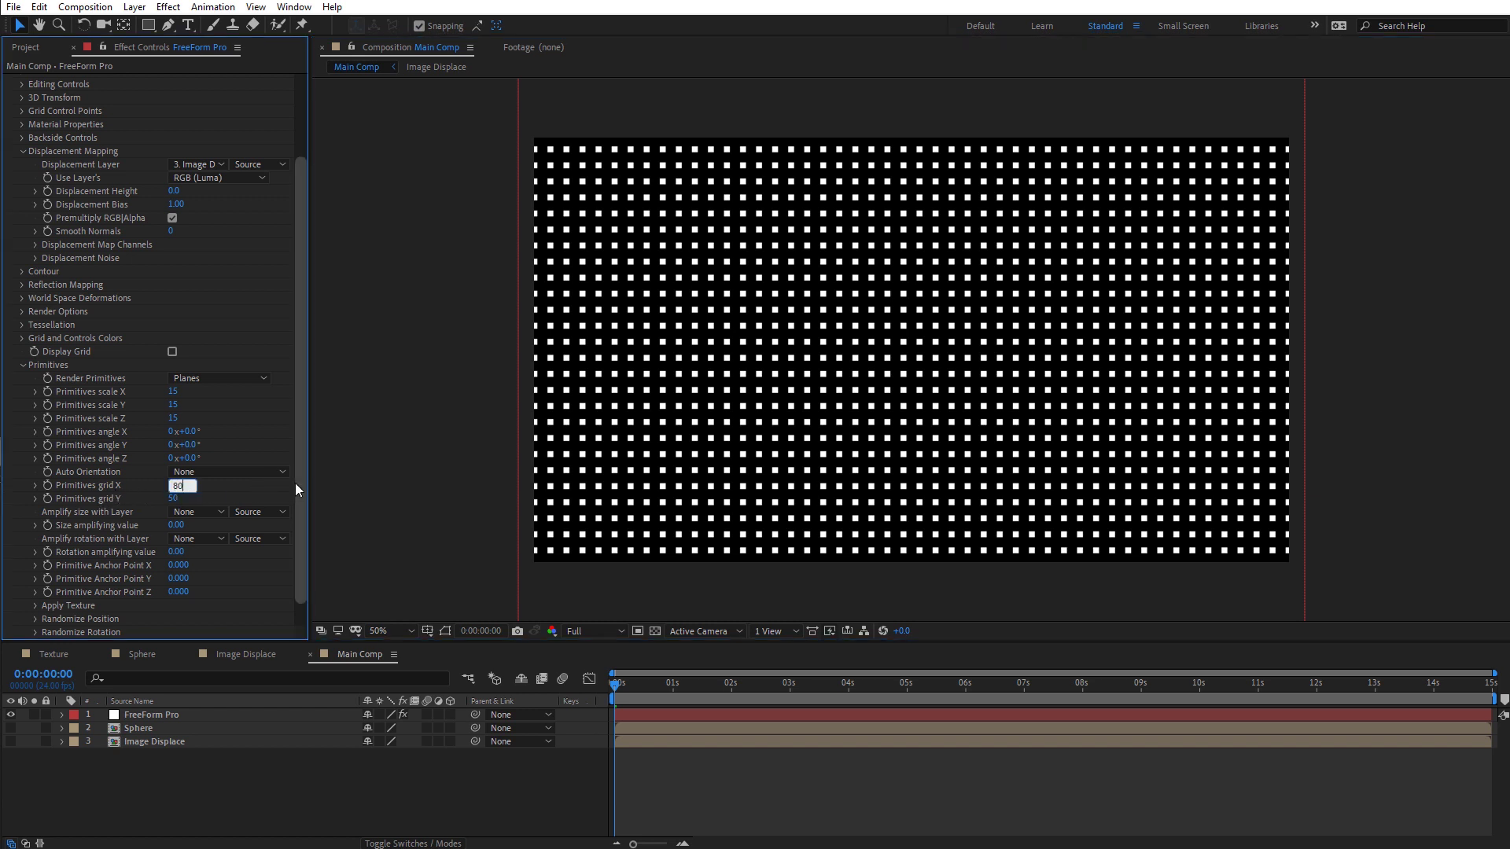
key(Tab)
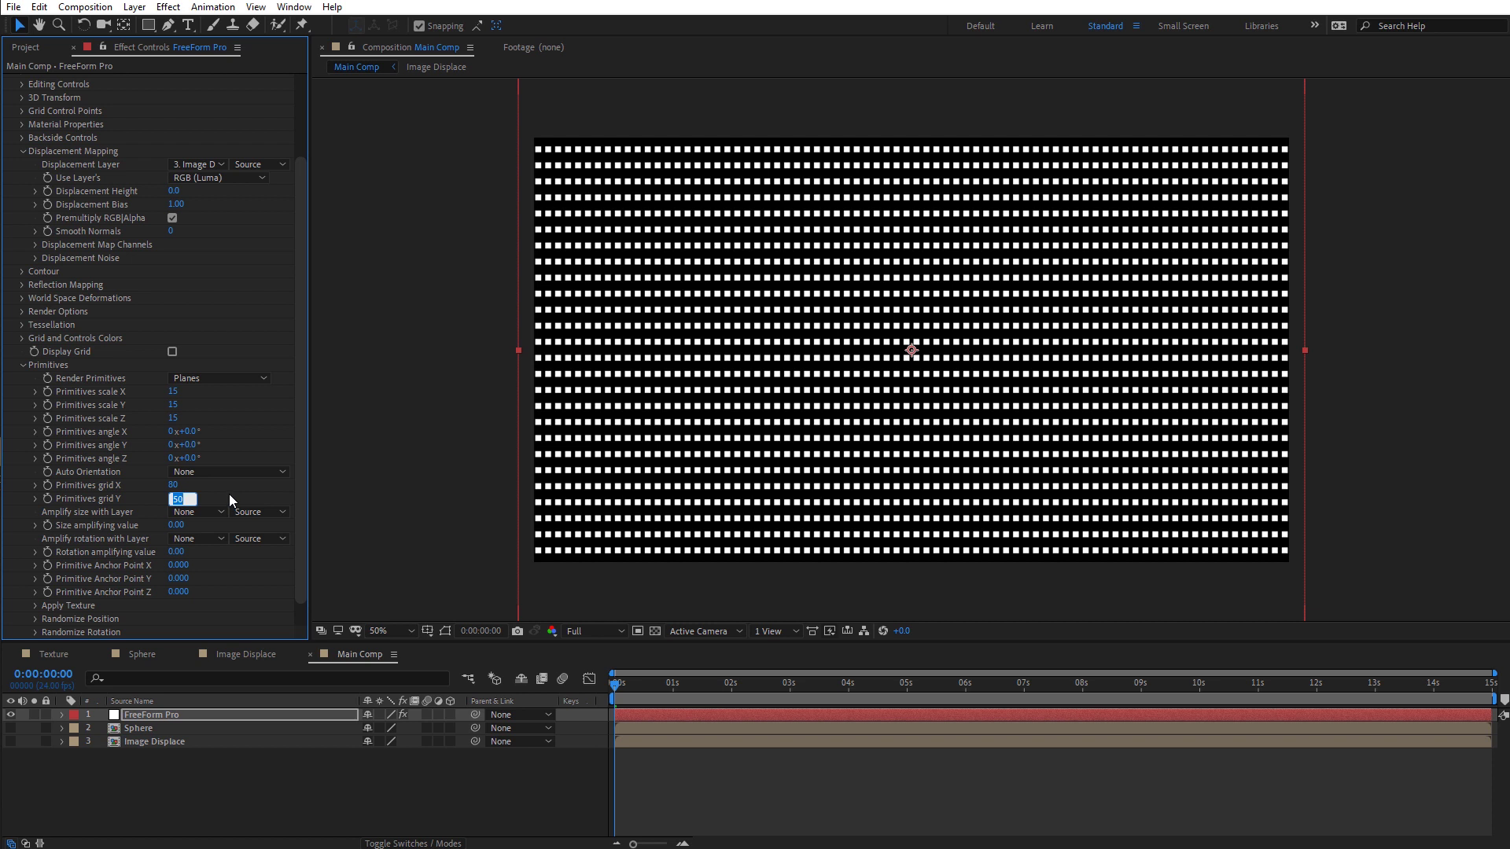
text(80)
key(Return)
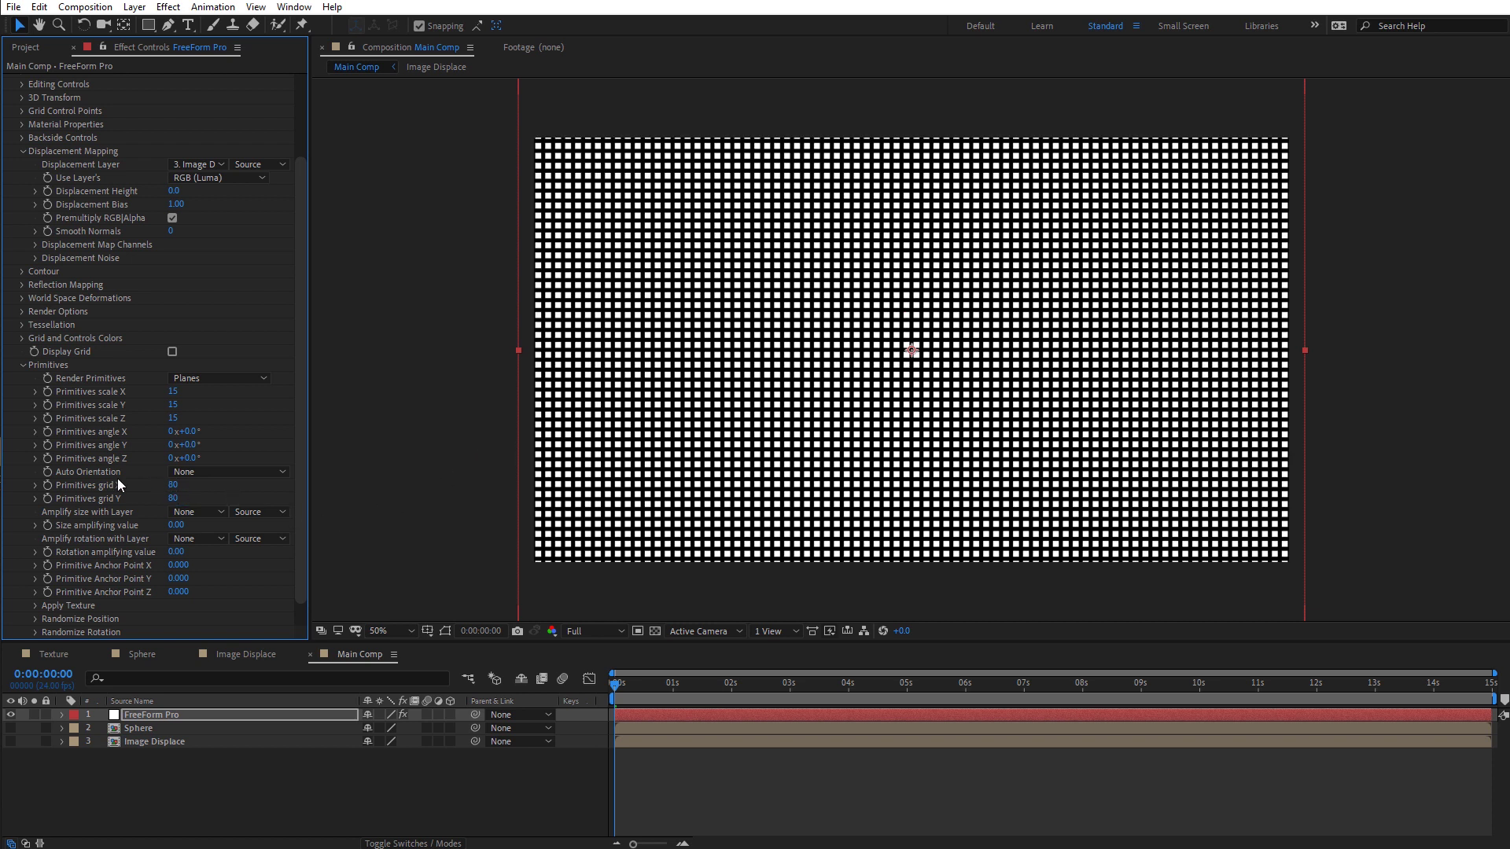
click(201, 471)
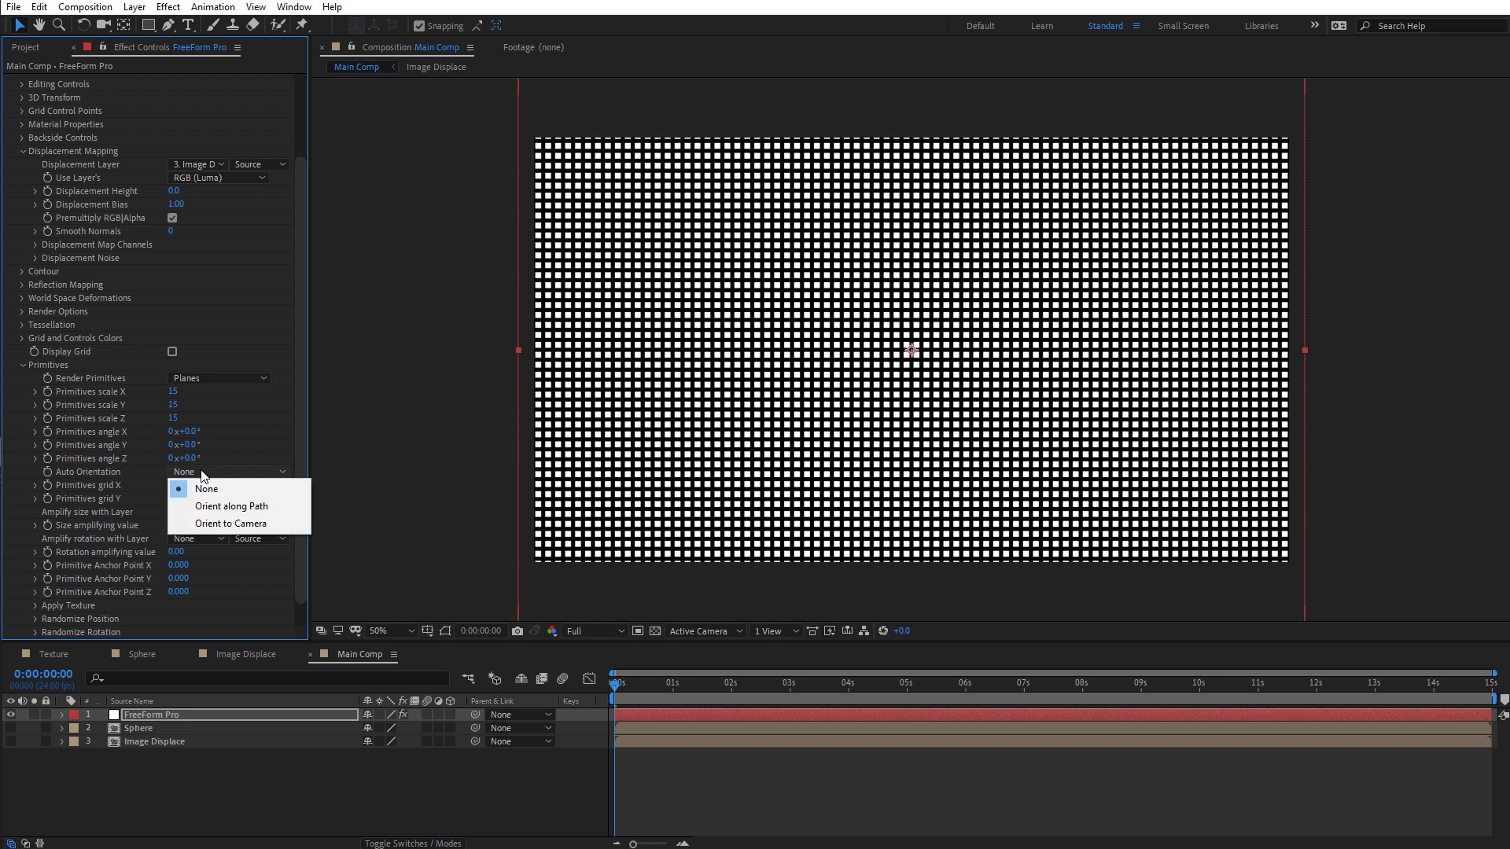
click(281, 522)
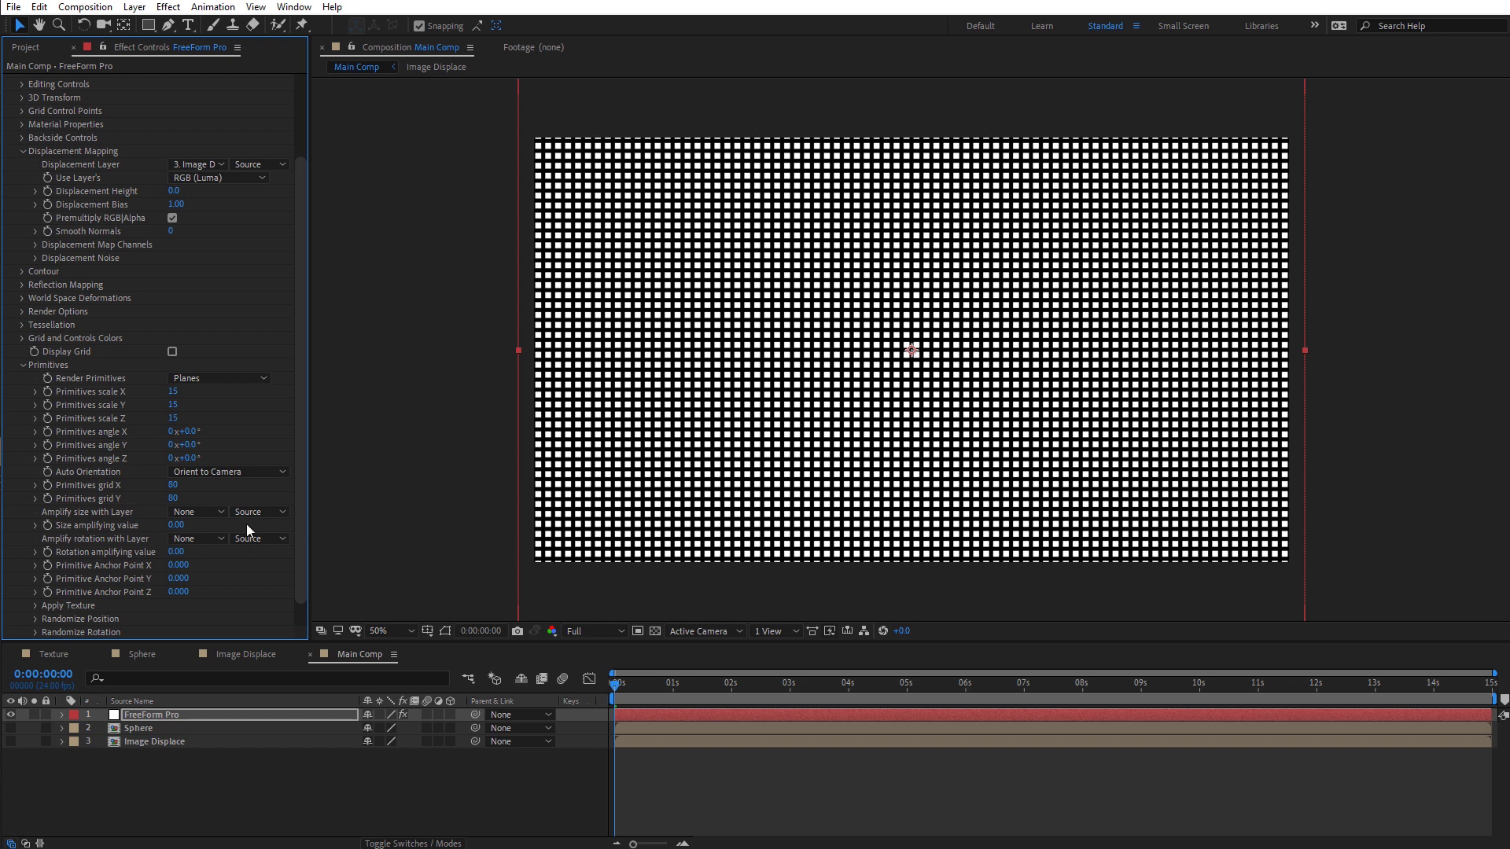
Step: Amplify the primitives' size with the Image Displace layer, using a size amplifying value of 61
click(214, 513)
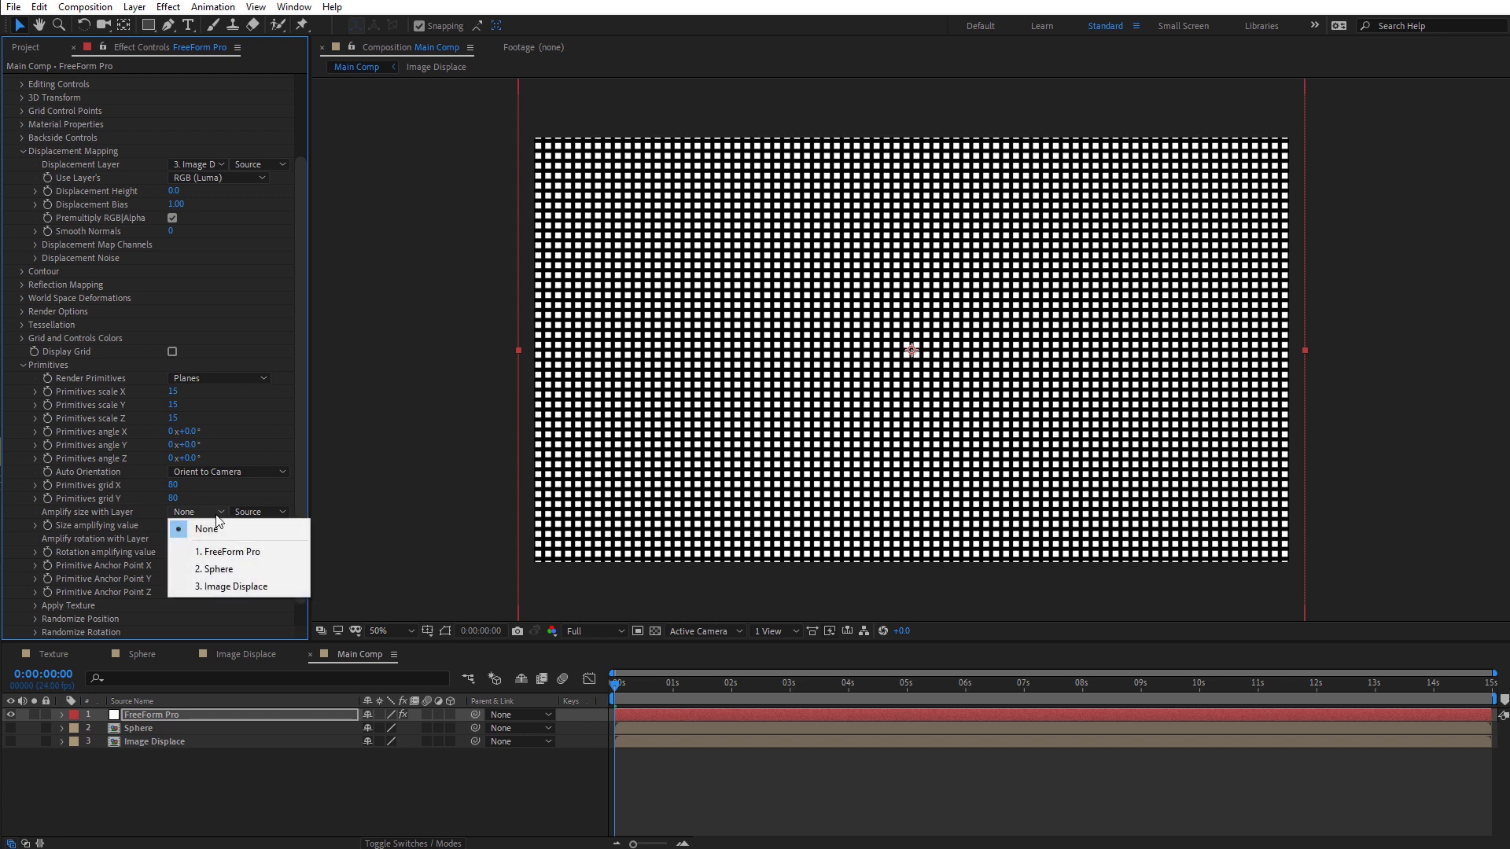
click(236, 586)
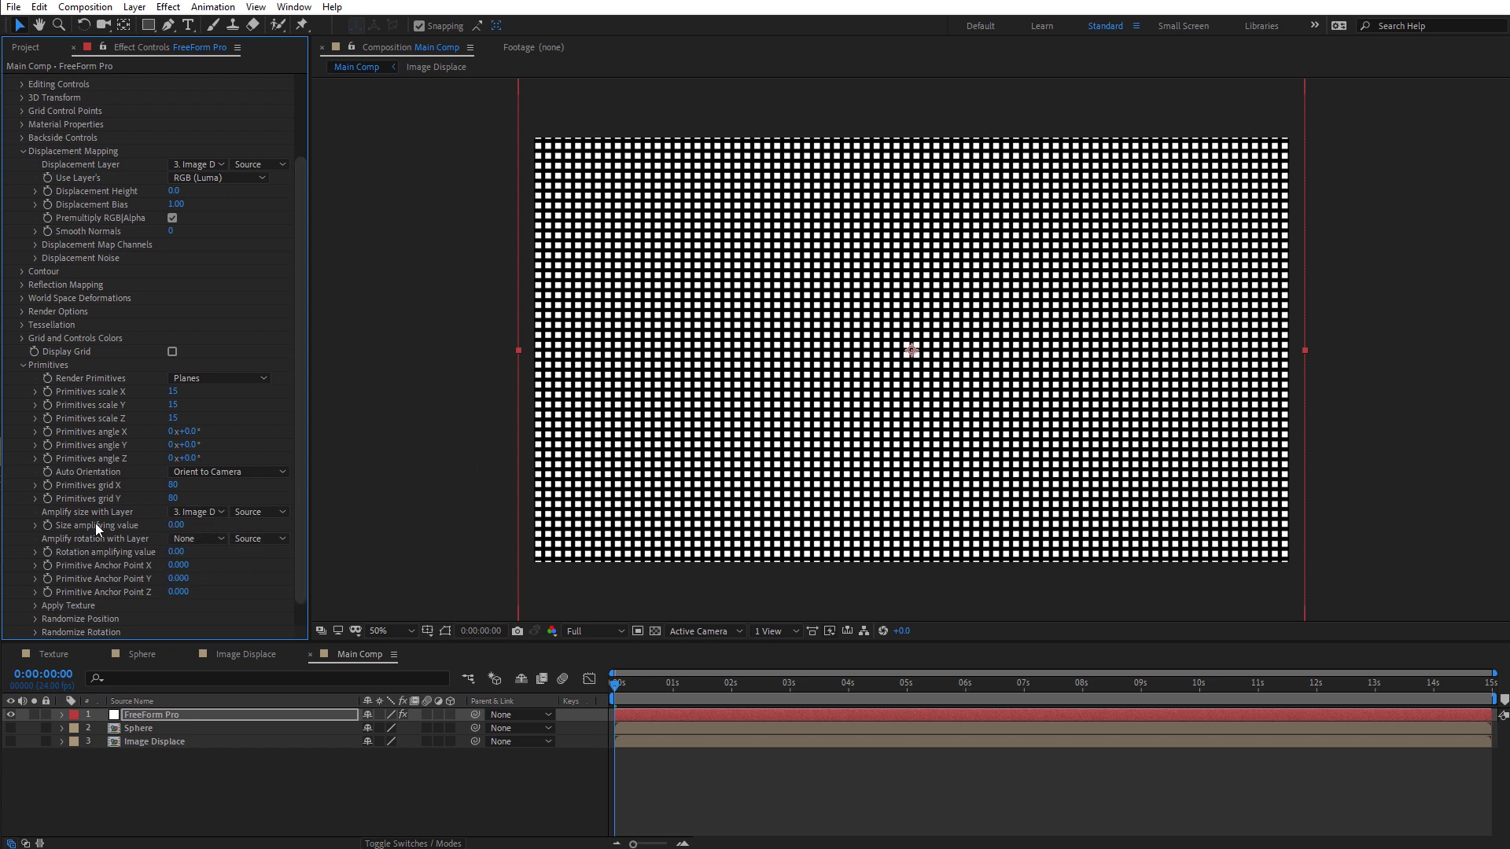
drag(175, 525, 222, 528)
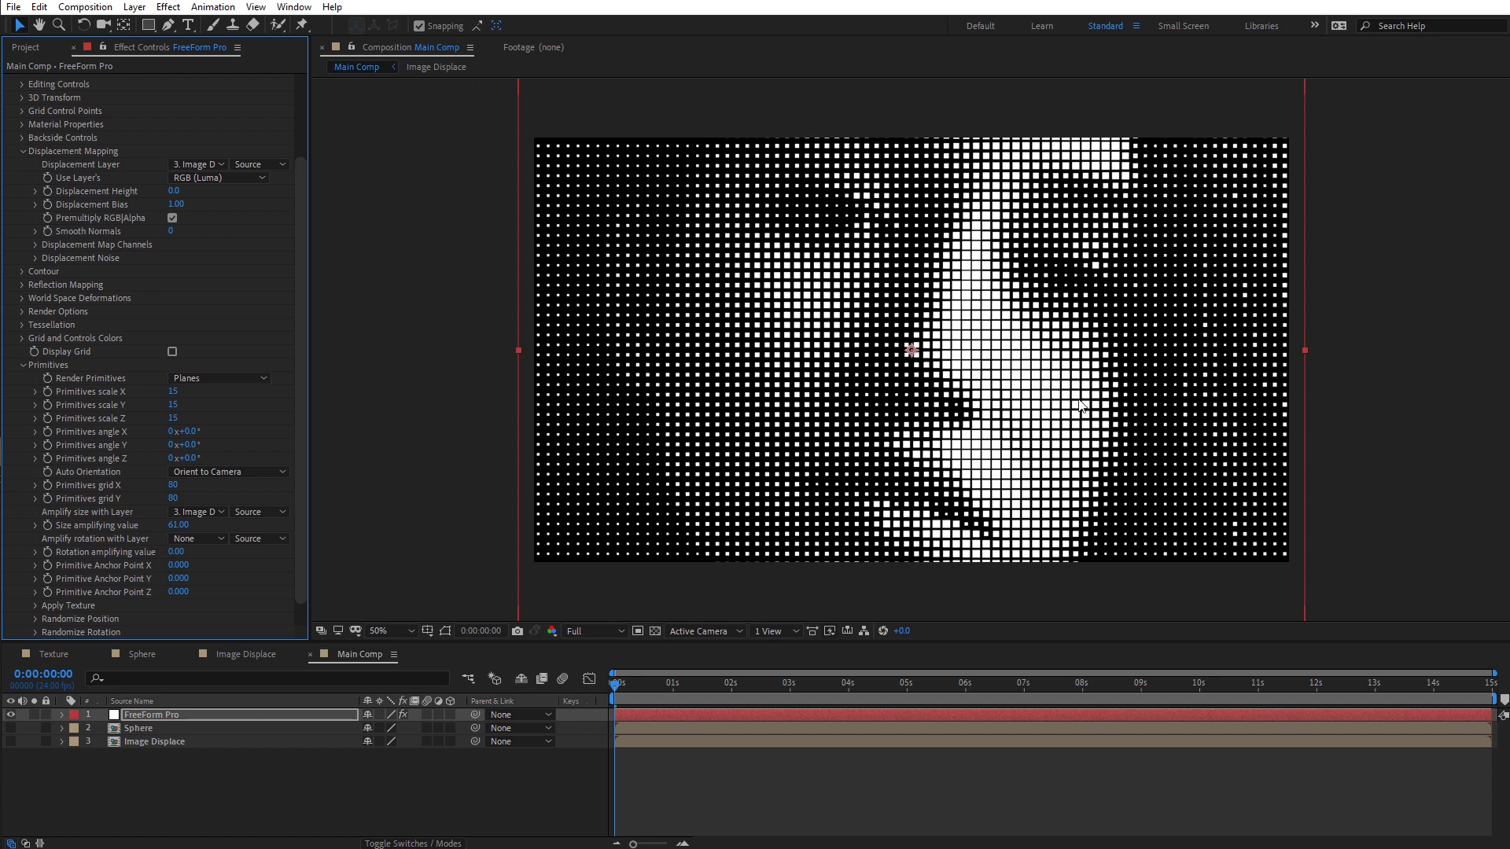
key(comma)
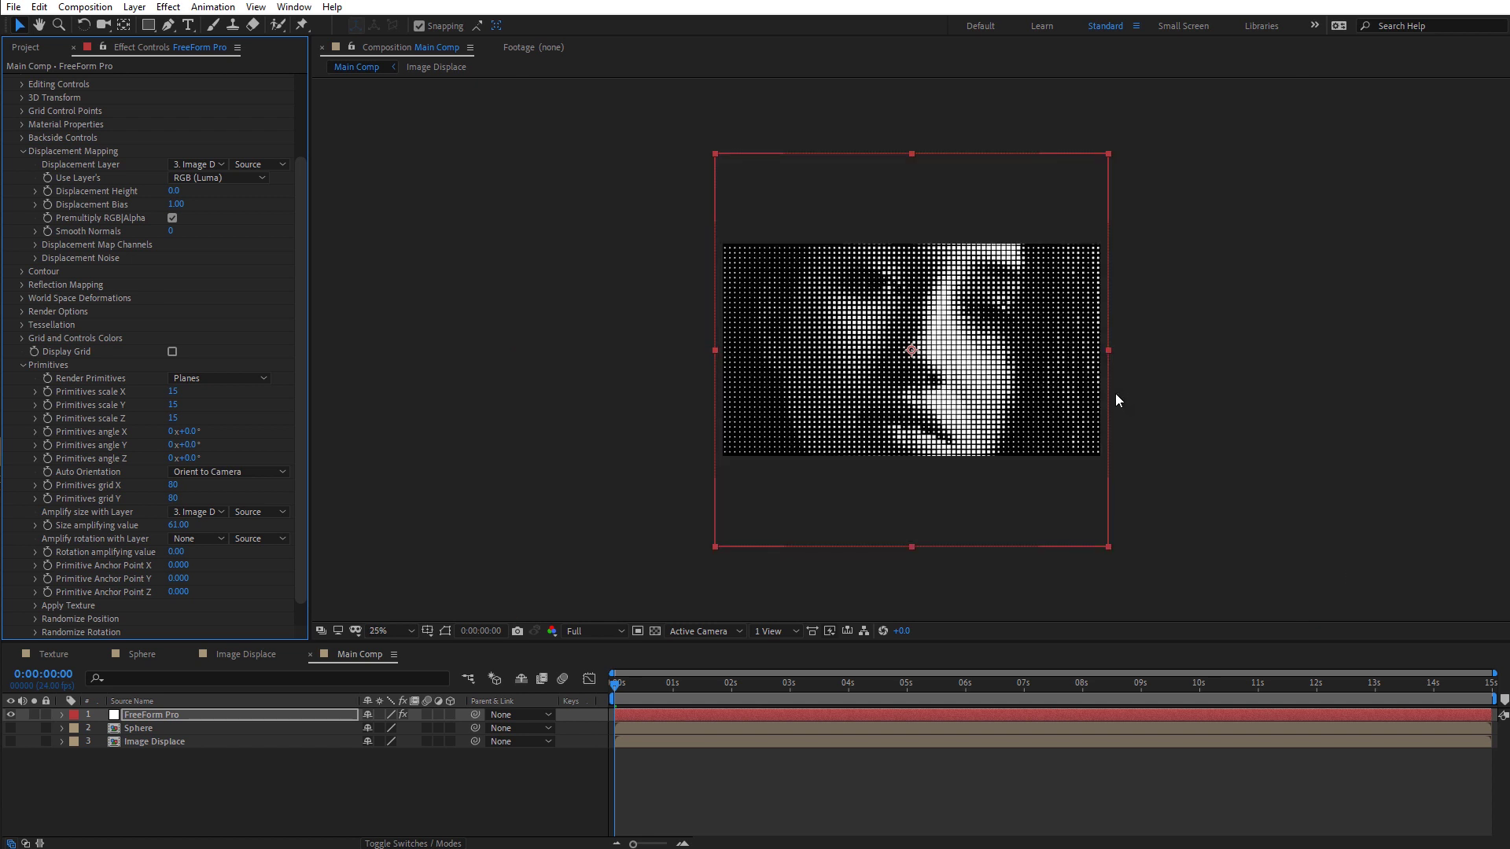
key(period)
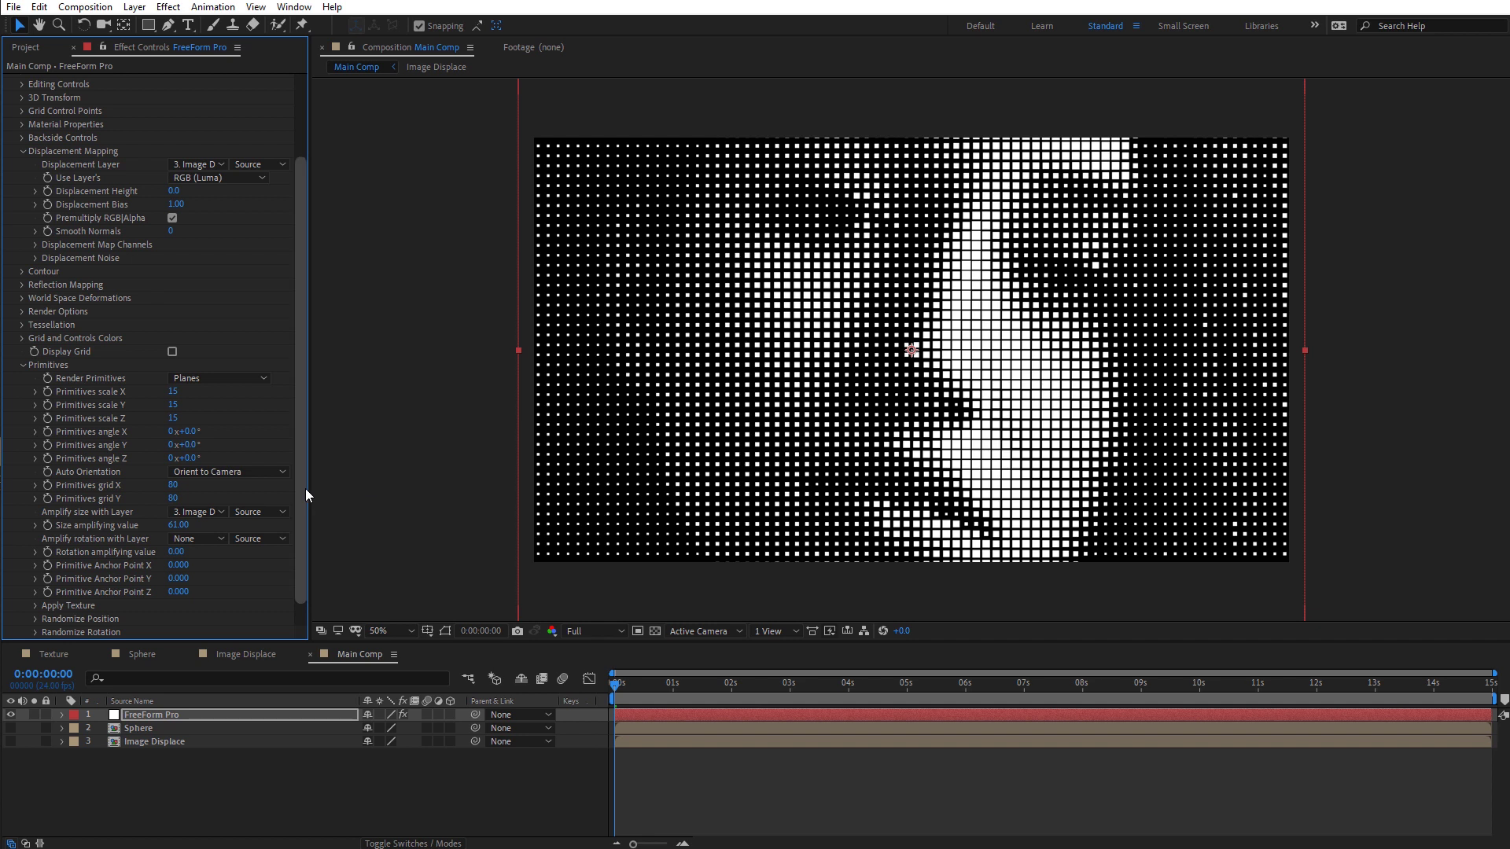
Step: Apply the Sphere layer as the primitives' texture
scroll(305, 489, down, 2)
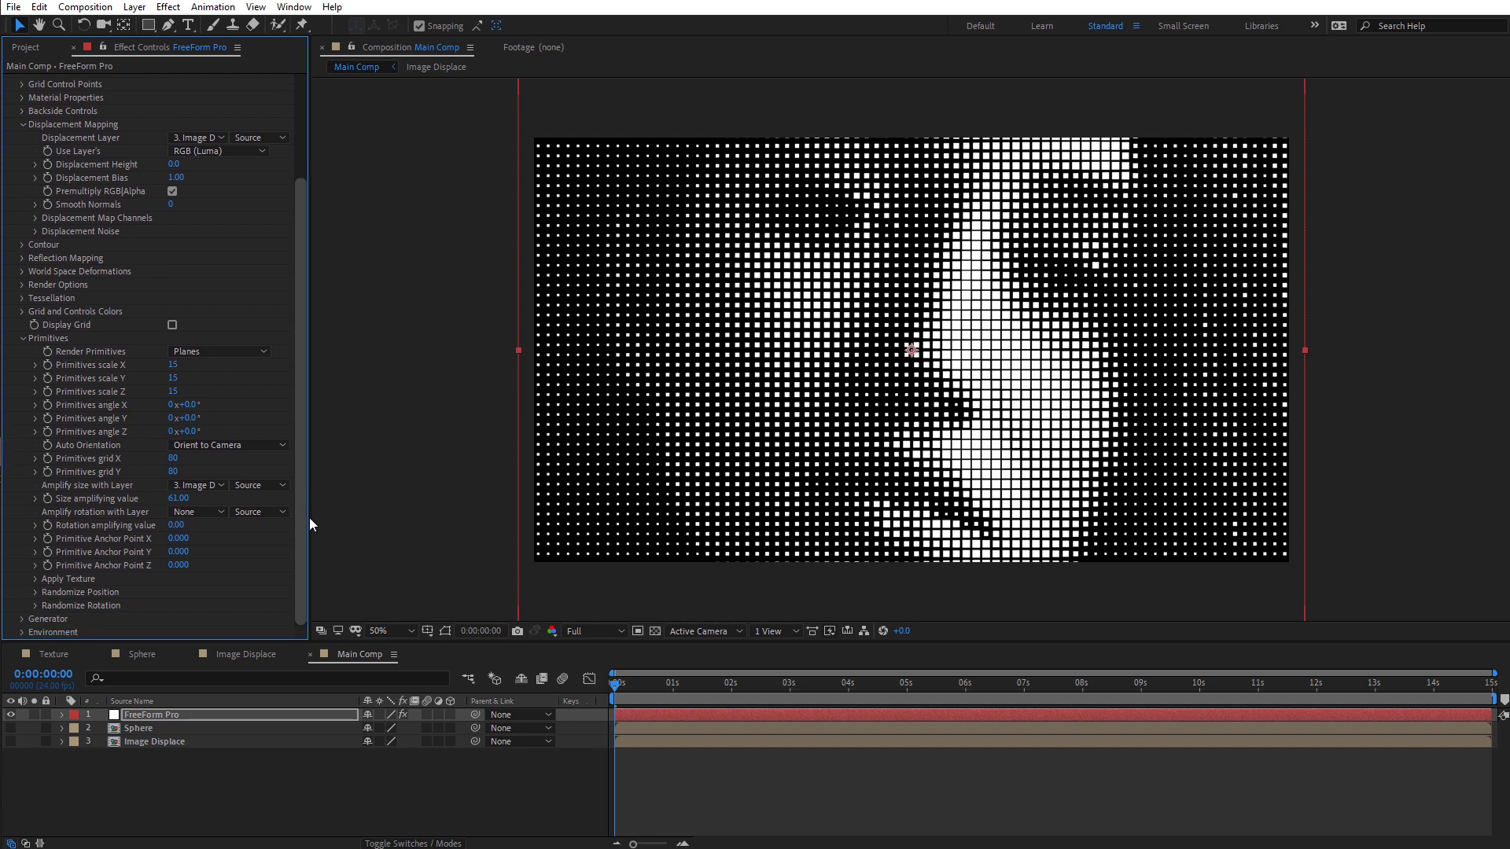
click(35, 579)
scroll(302, 545, down, 2)
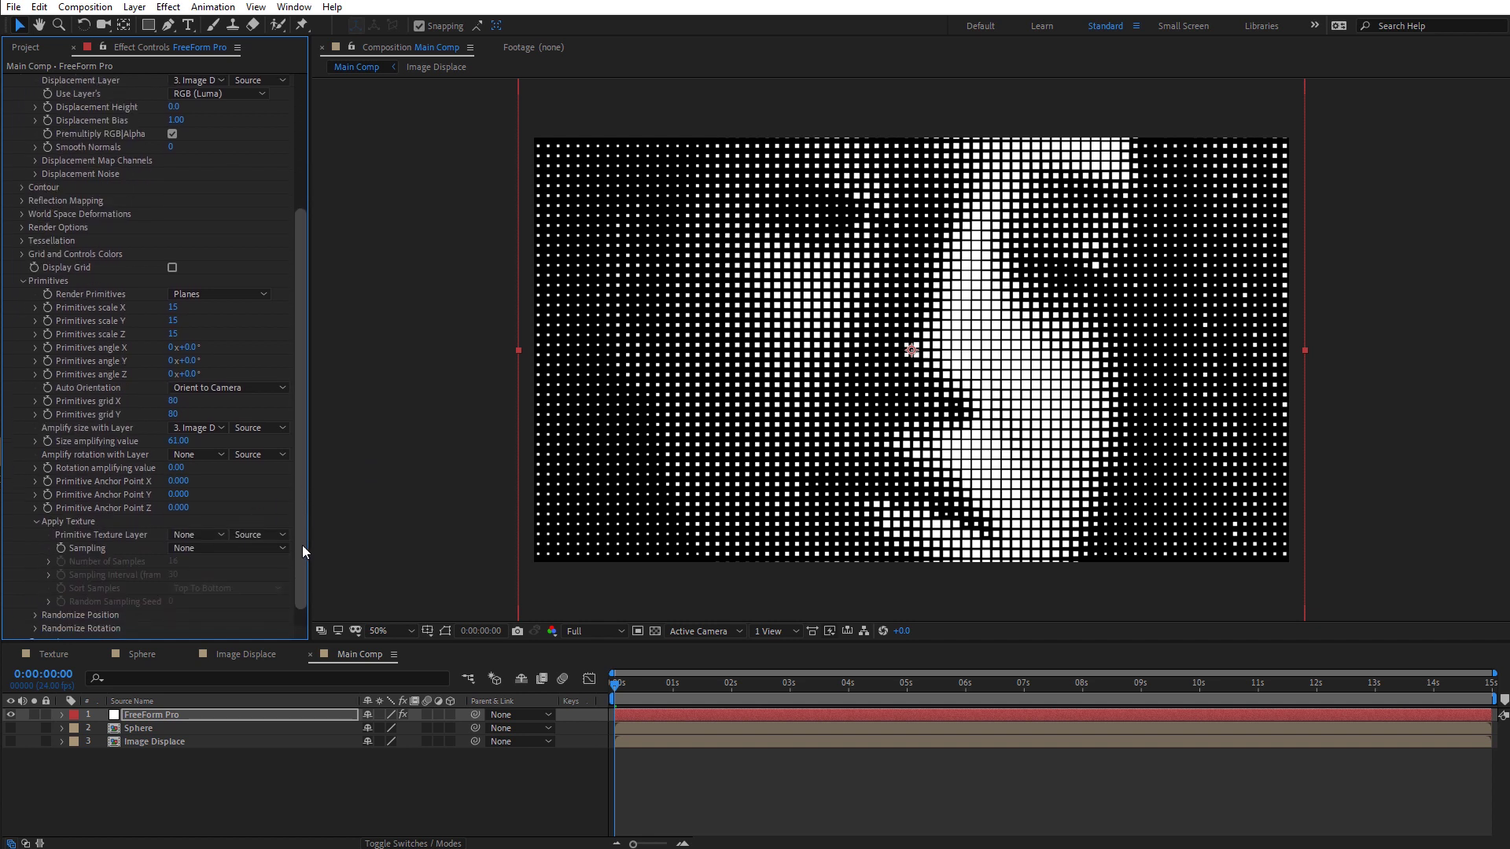
scroll(302, 544, down, 1)
click(185, 513)
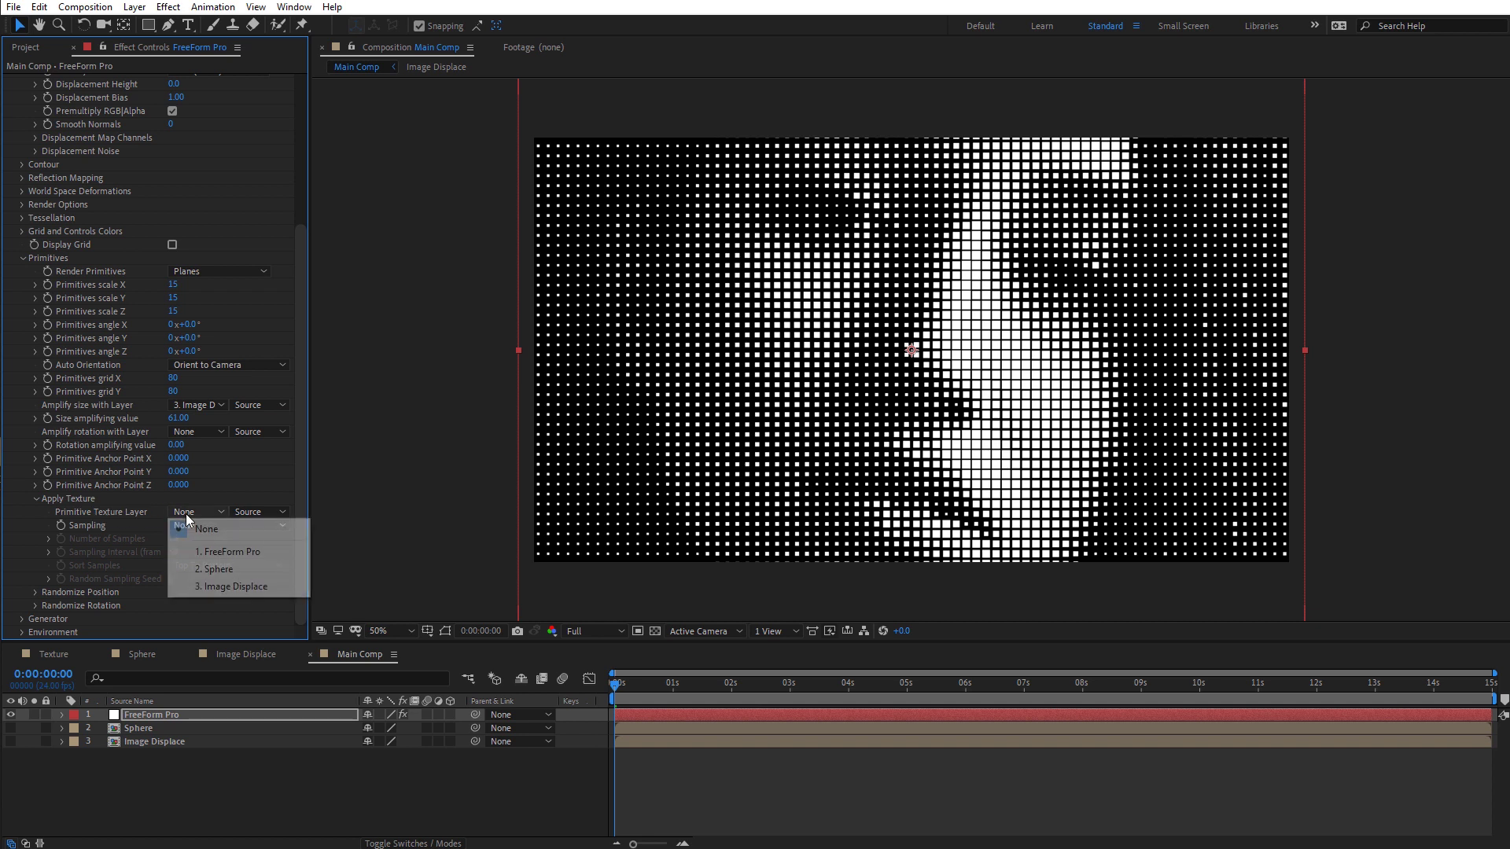
click(219, 566)
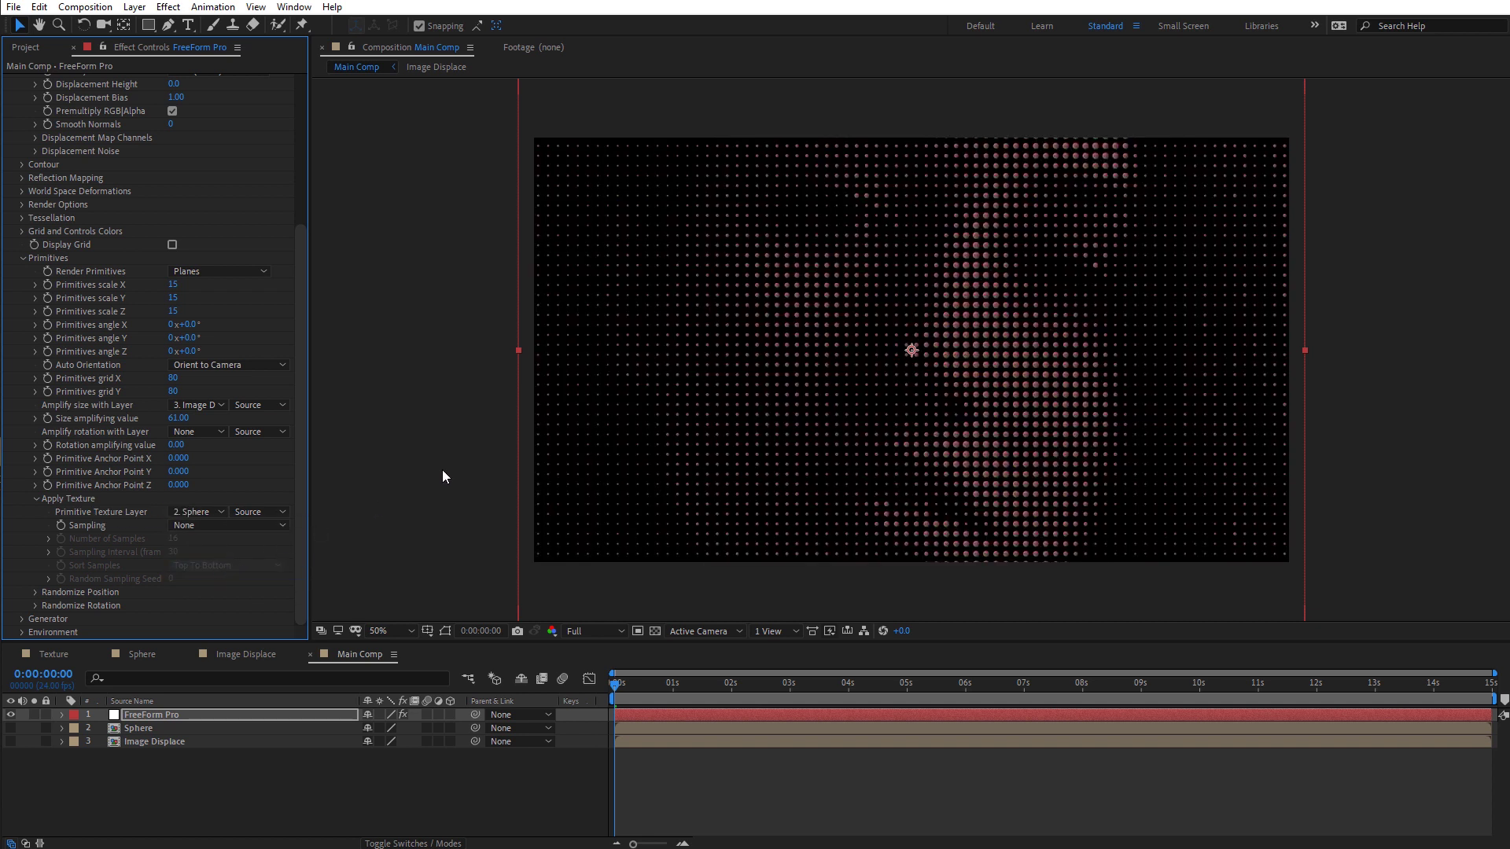
Step: Set the primitive texture's sampling to Random Still Frame
key(slash)
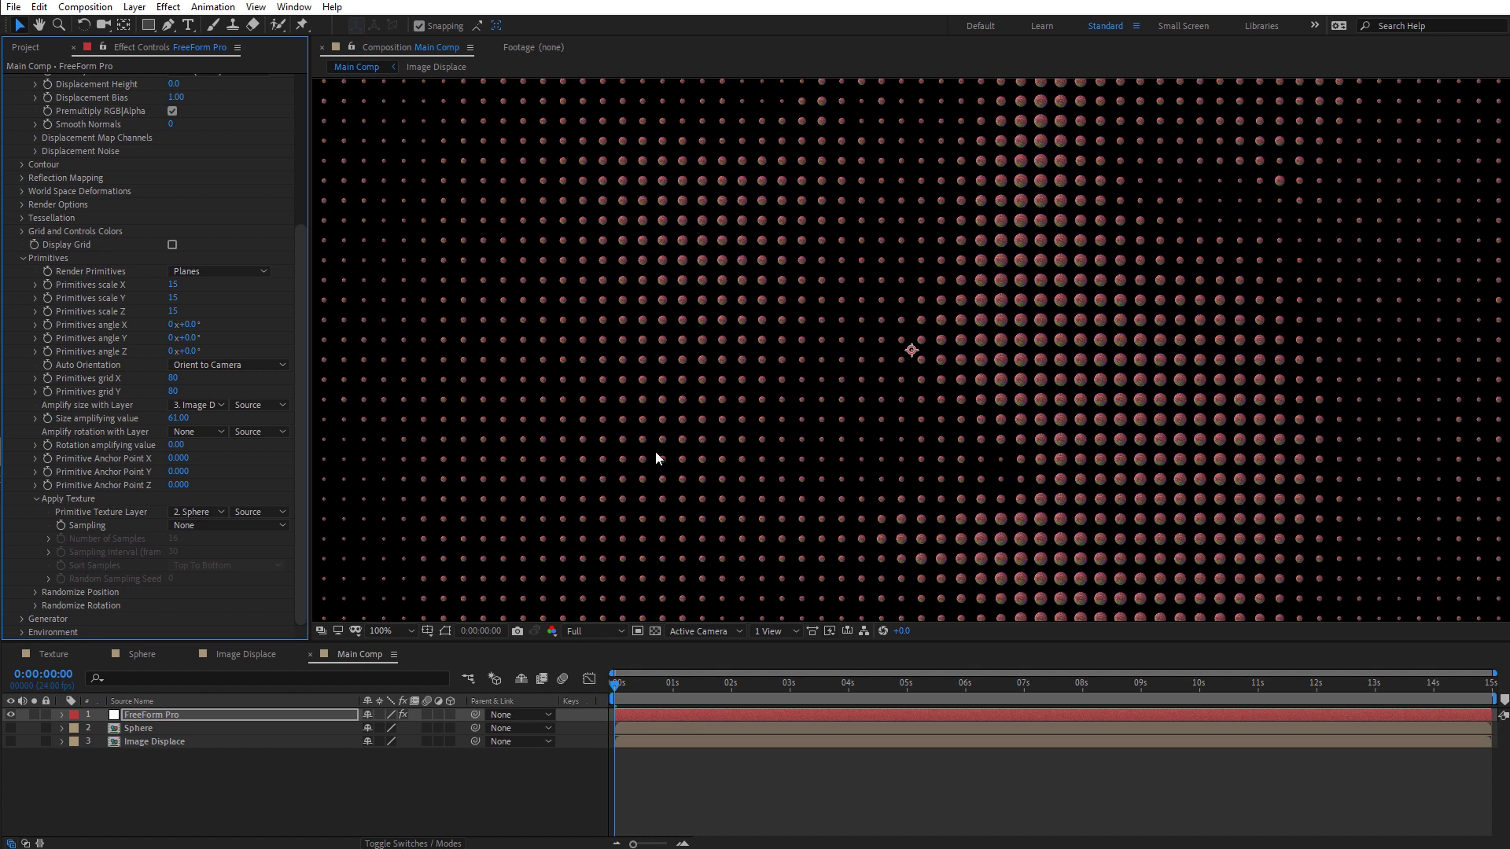
click(210, 526)
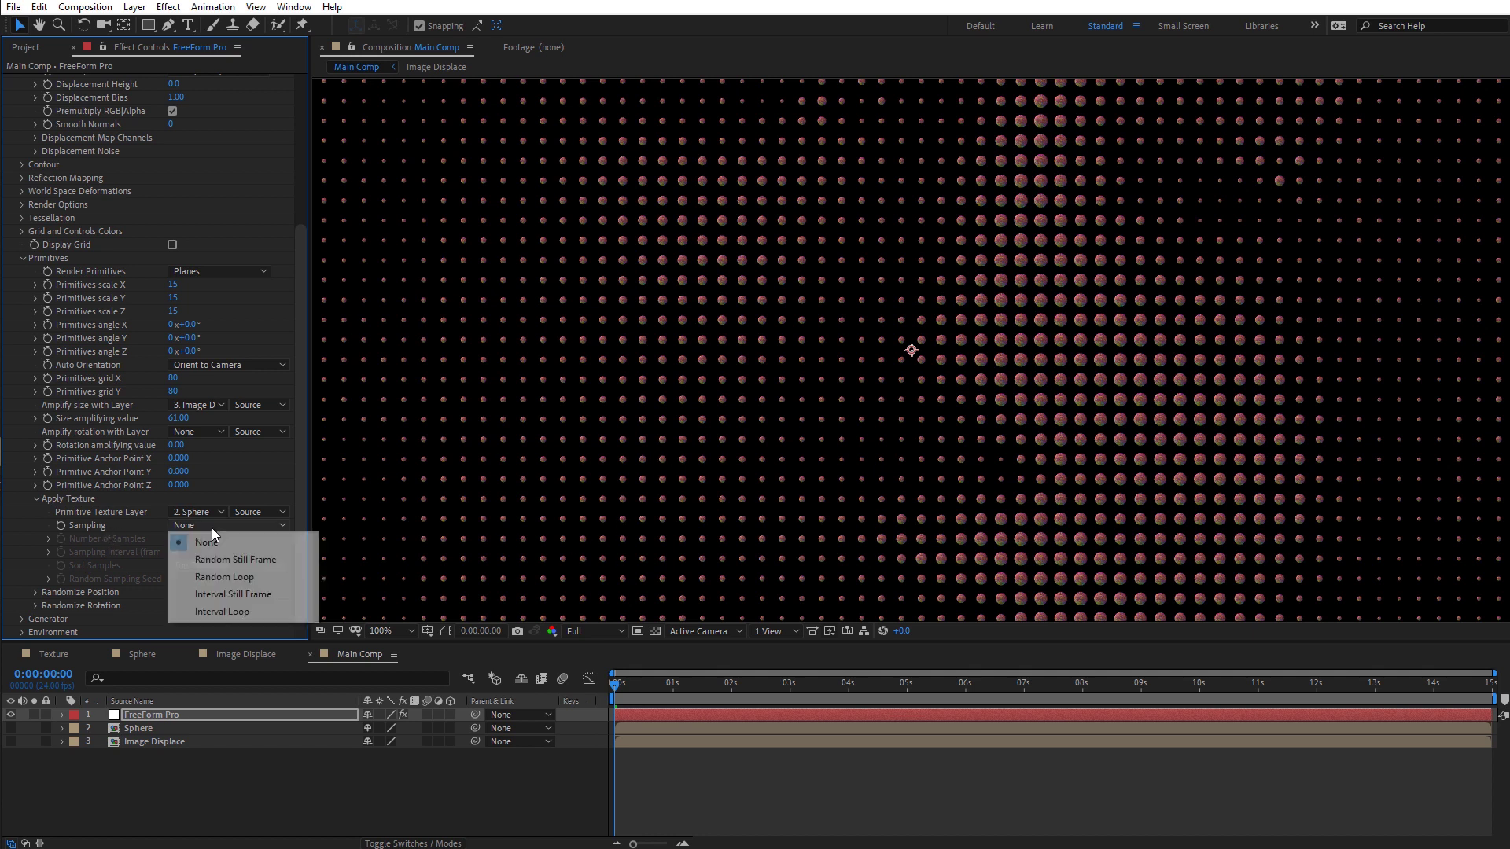
click(249, 559)
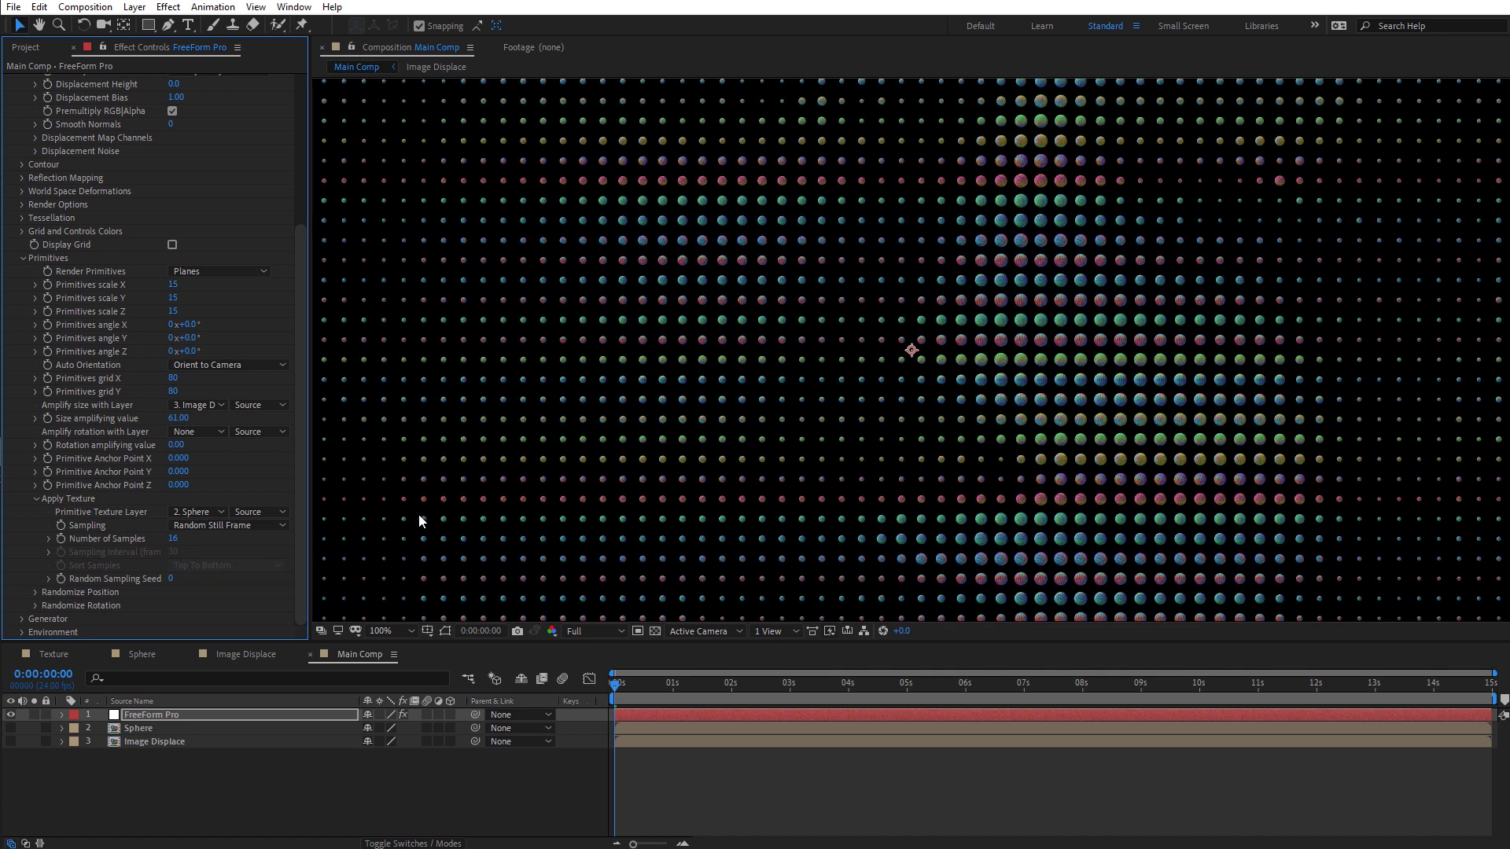
Step: Set the primitive texture's sampling to Random Loop and preview how the sphere textures animate
click(232, 527)
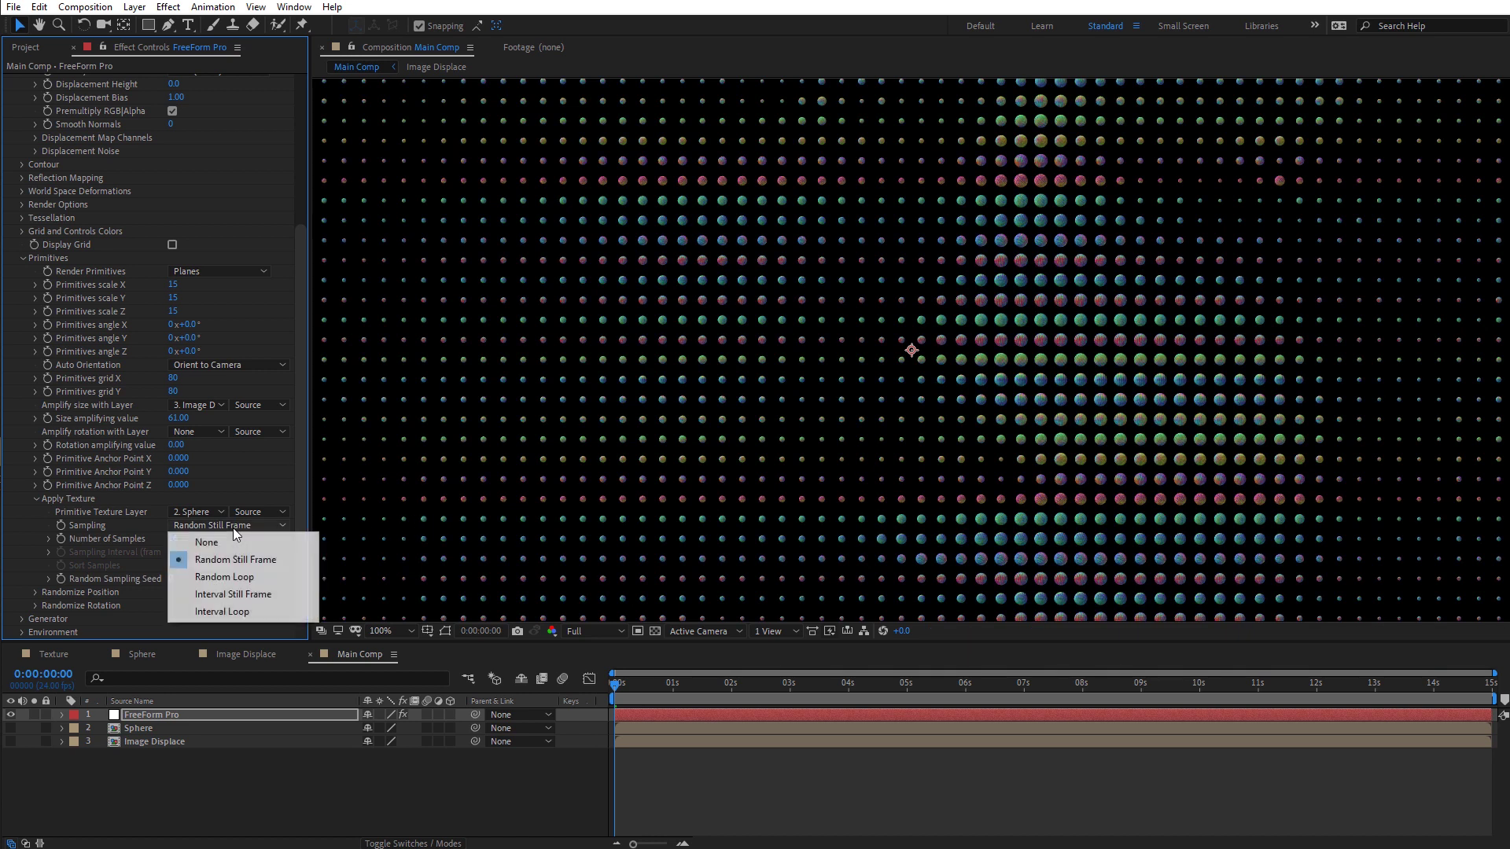
click(247, 578)
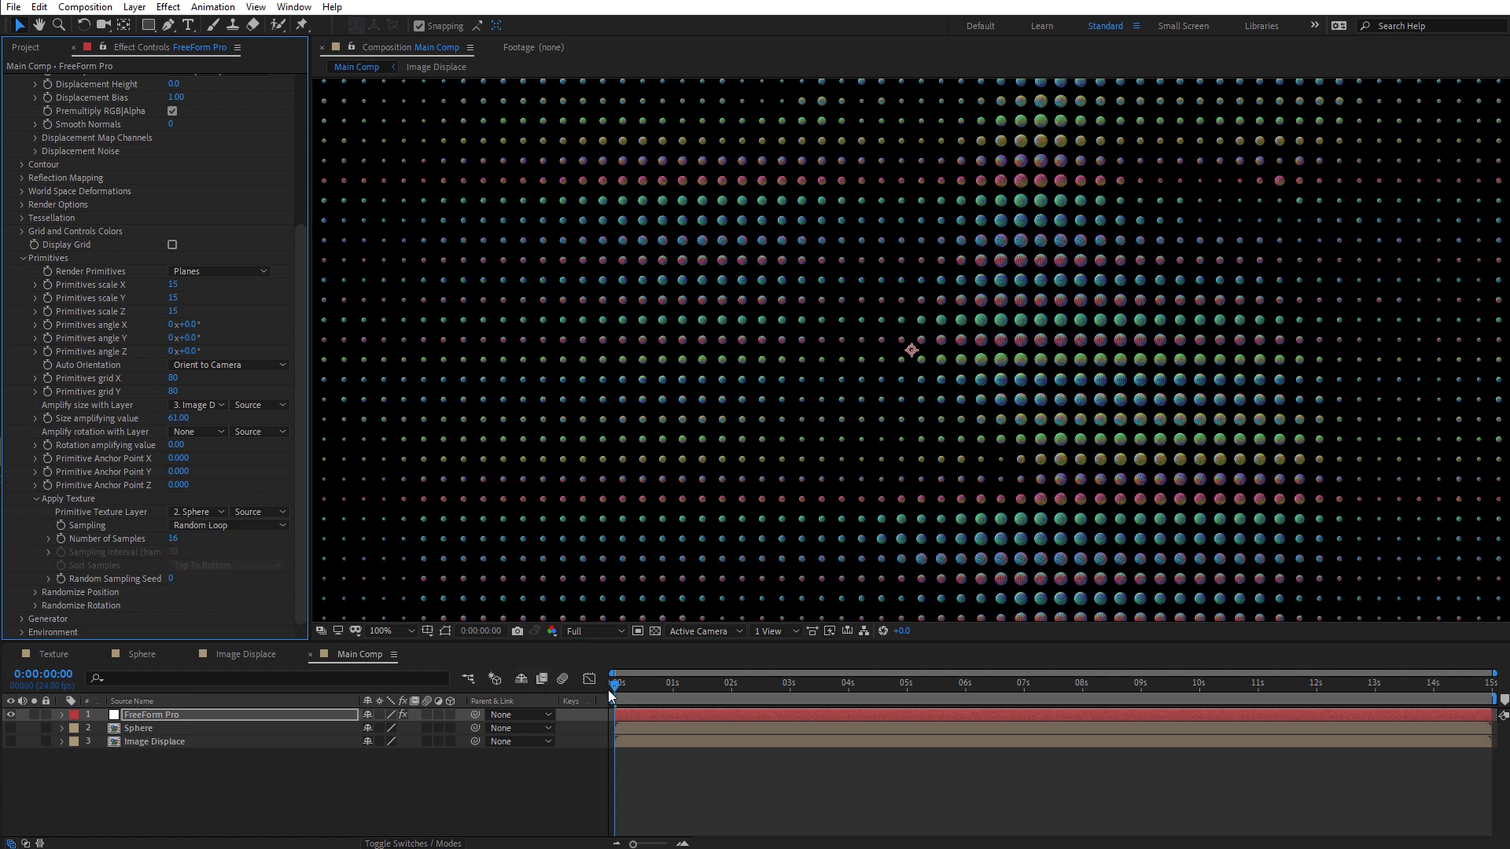
mouse_move(617, 682)
mouse_down()
mouse_move(803, 684)
mouse_move(609, 675)
mouse_up()
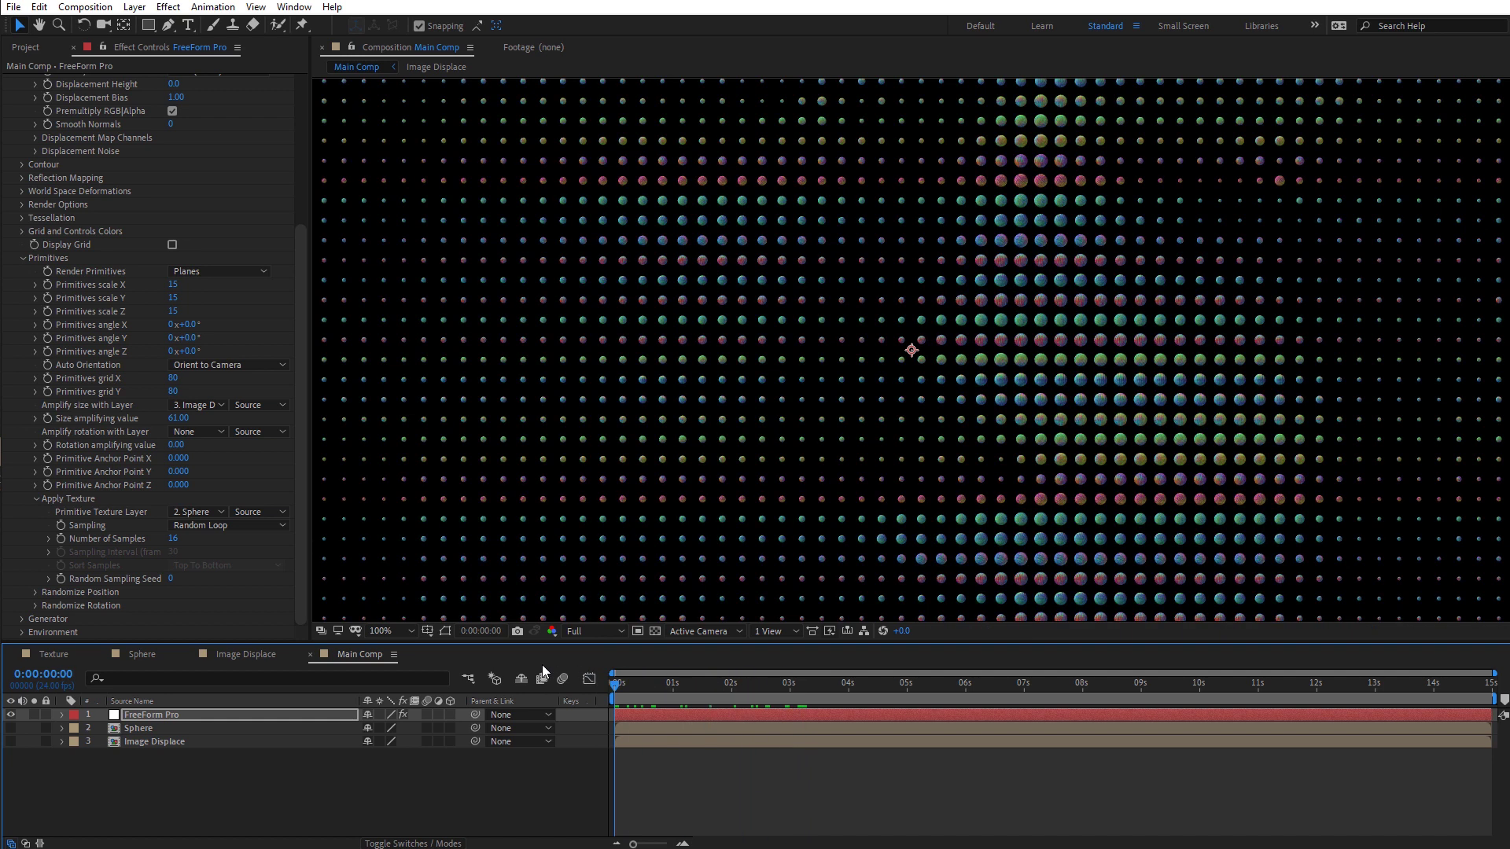
key(comma)
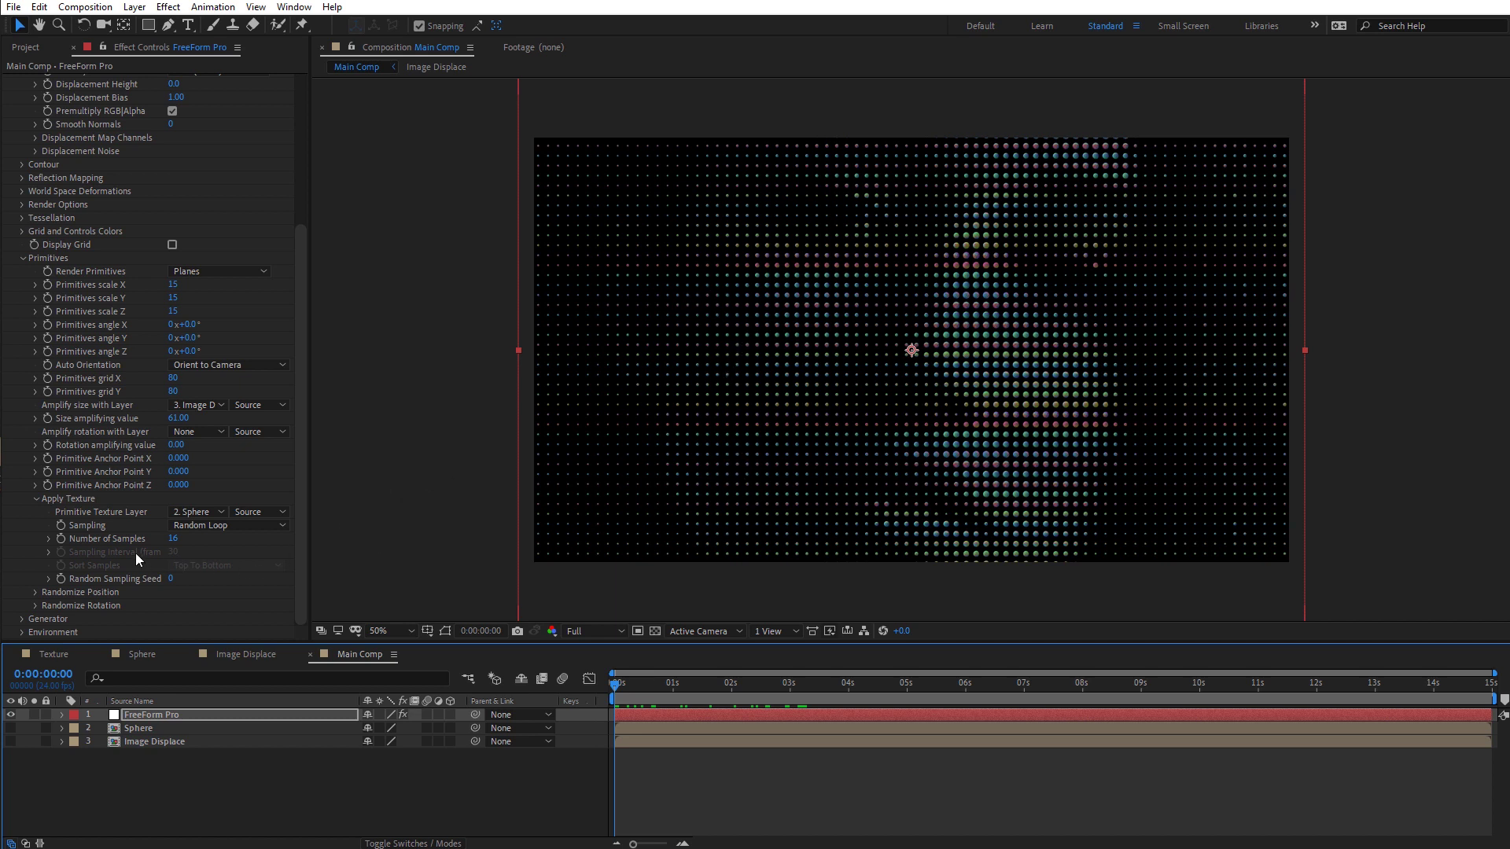
Step: Set the primitive texture's number of samples to 90 and check the spheres up close
click(174, 539)
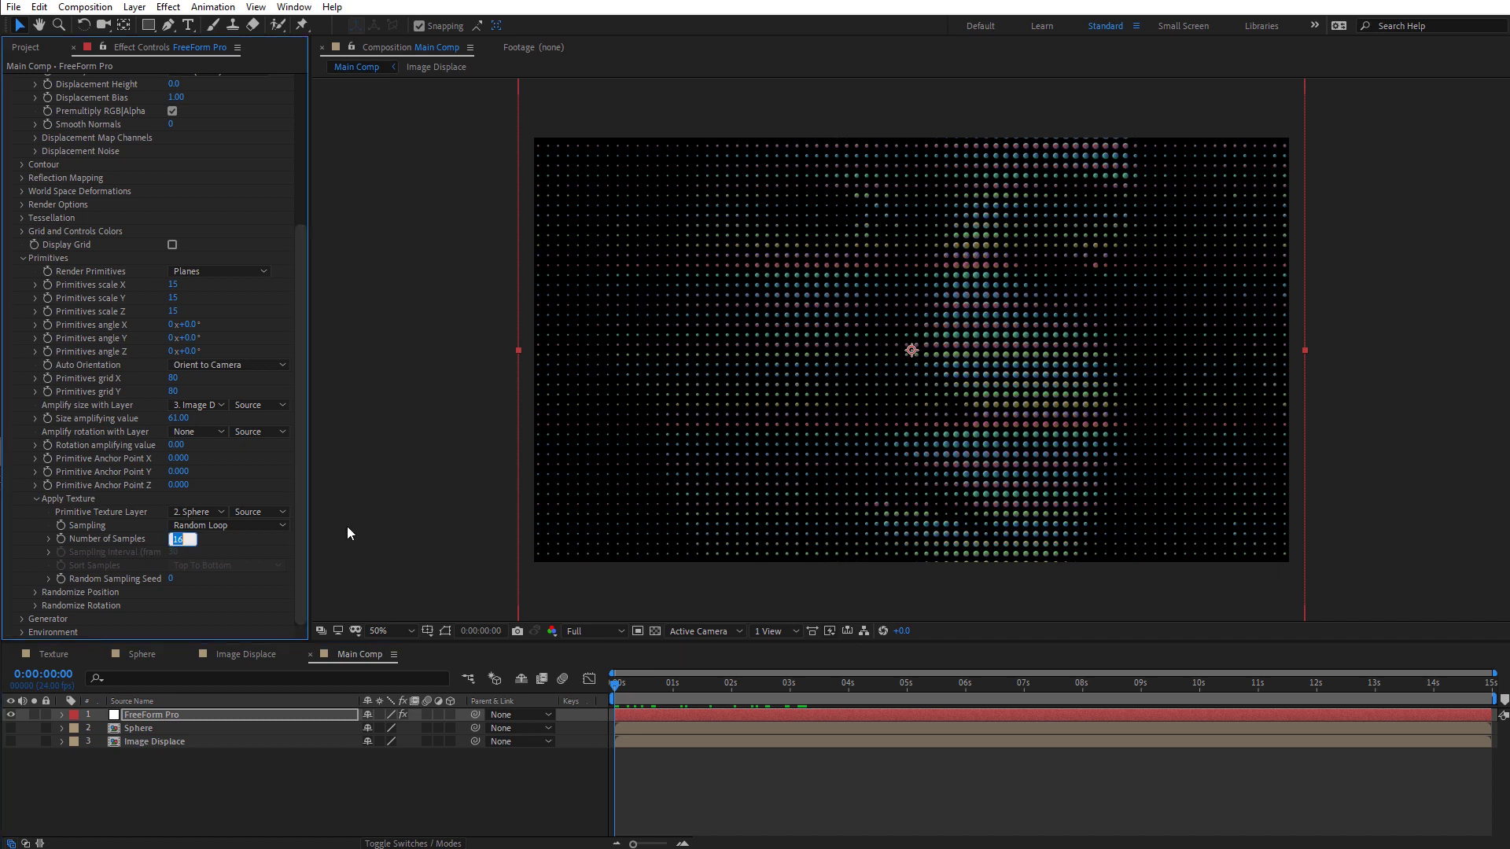
text(90)
key(Return)
key(period)
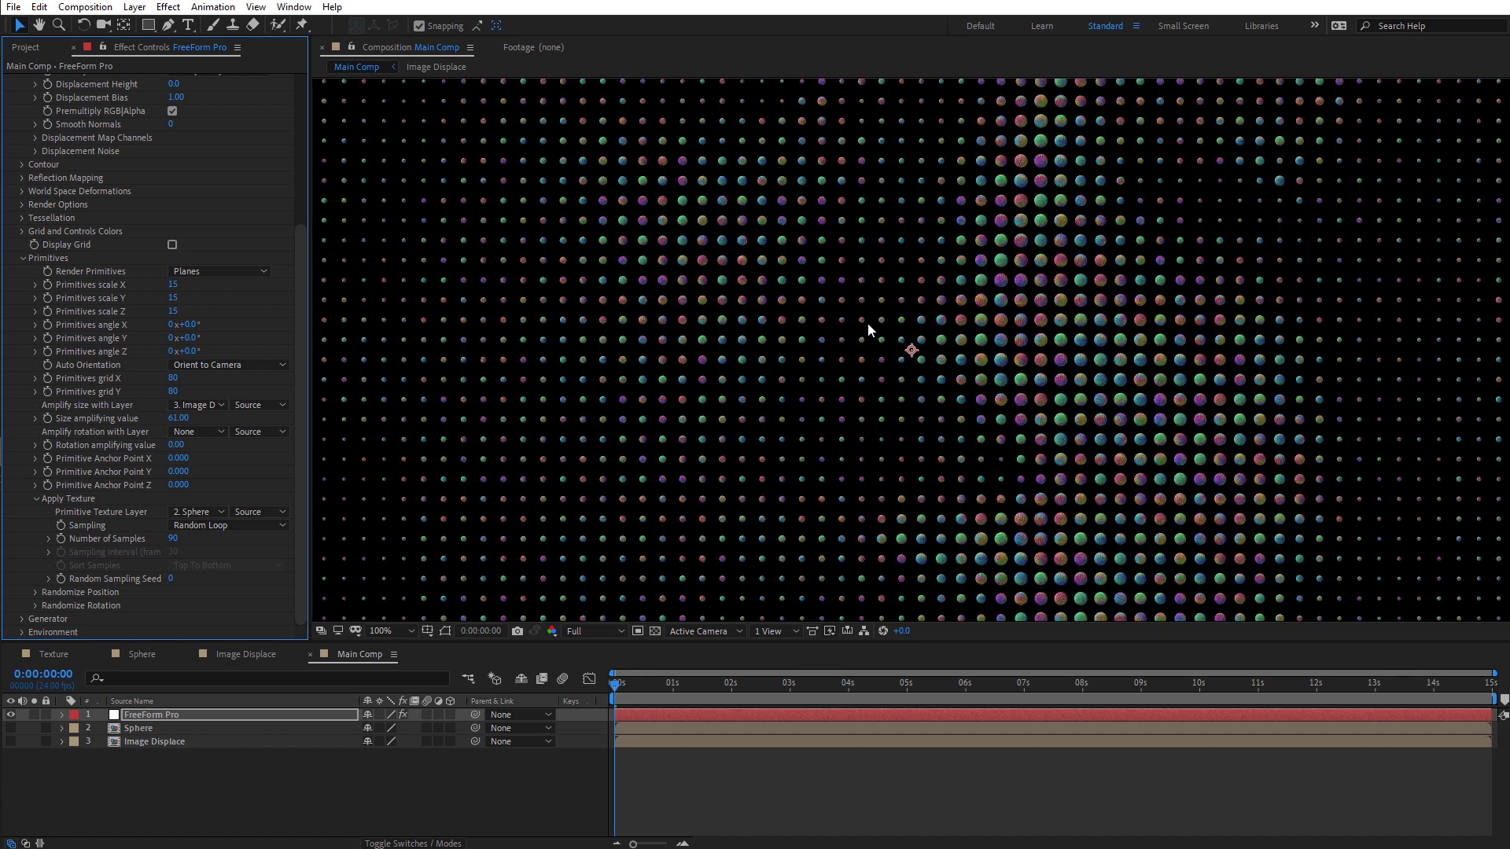
key(comma)
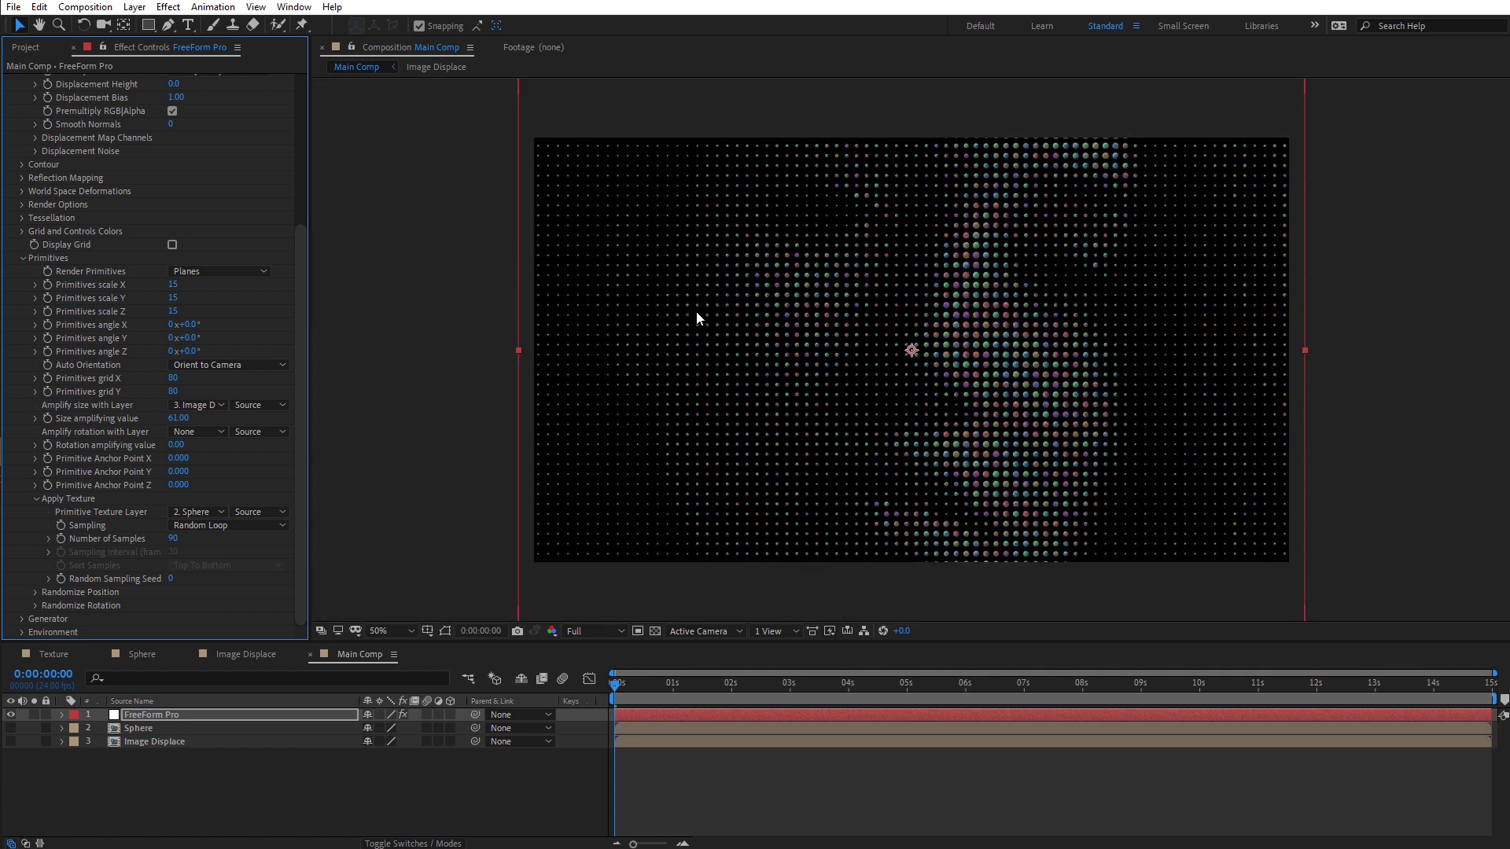
Step: Set the FreeForm Pro displacement height to 1200
drag(304, 390, 312, 234)
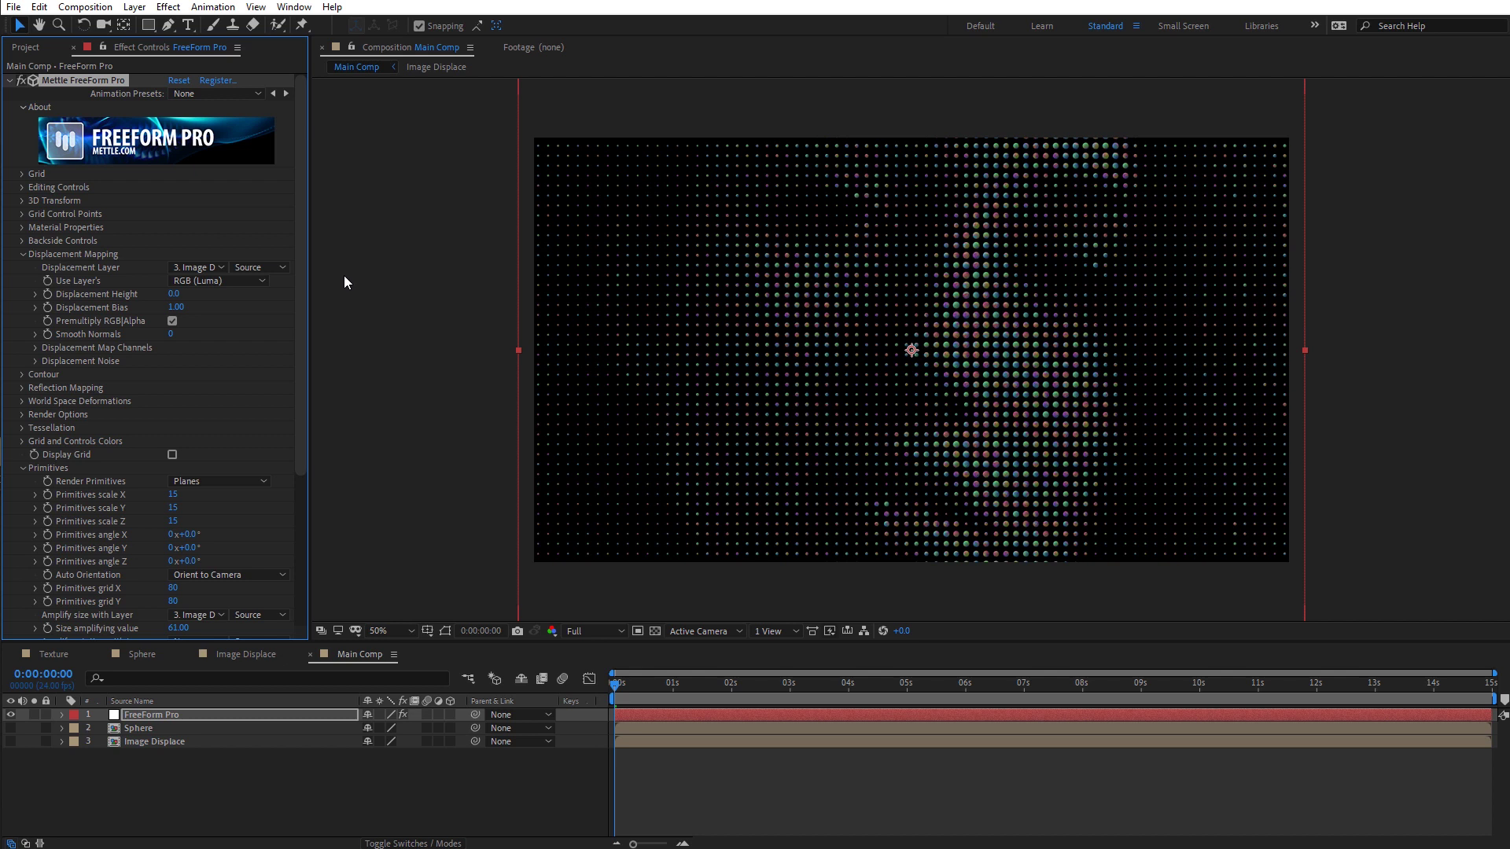
mouse_move(173, 294)
mouse_down()
mouse_move(343, 301)
mouse_move(187, 303)
mouse_up()
click(179, 295)
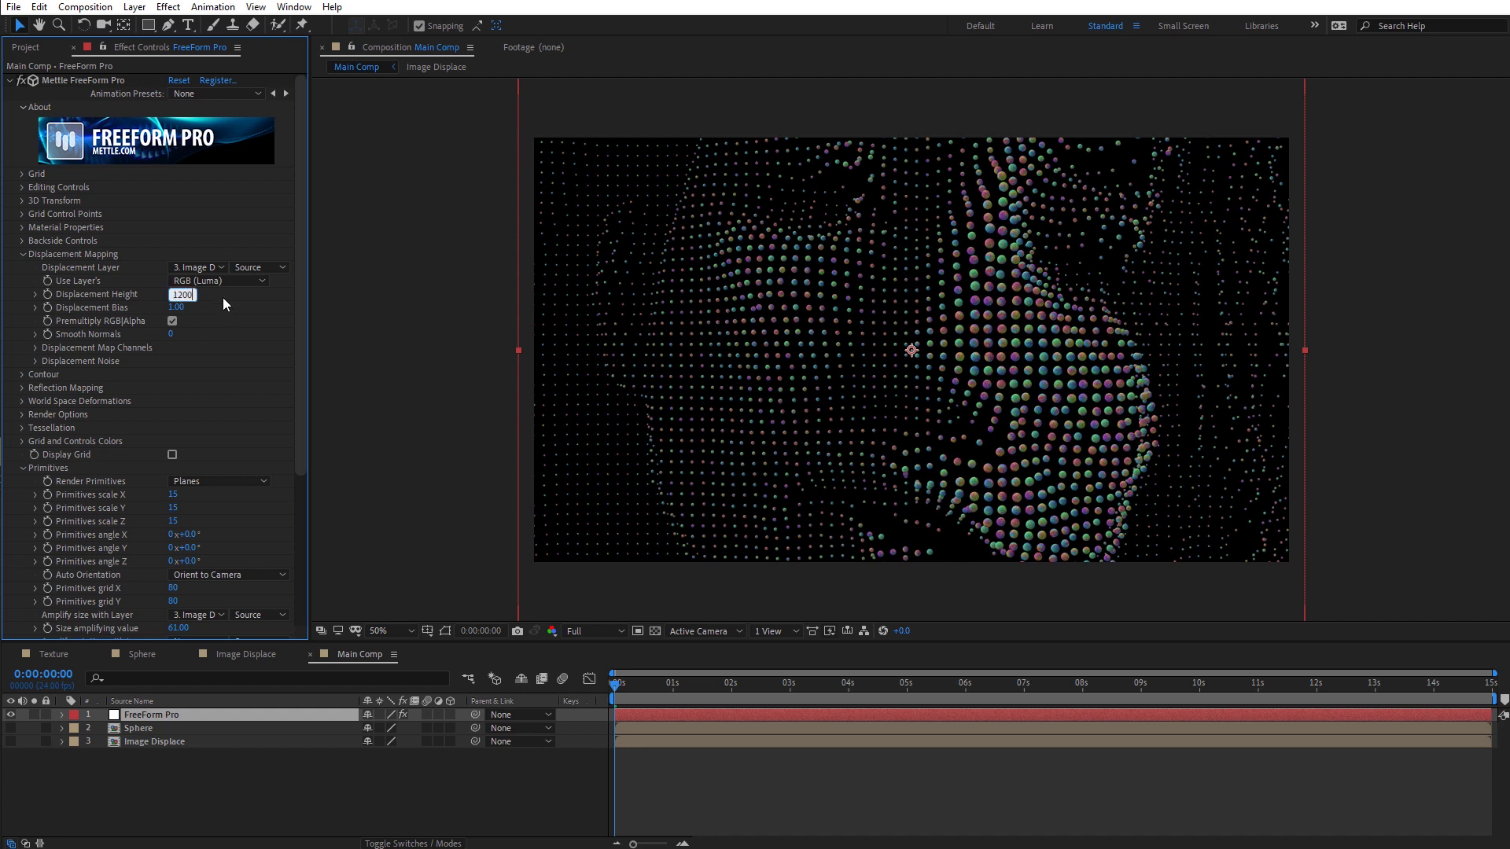
click(395, 295)
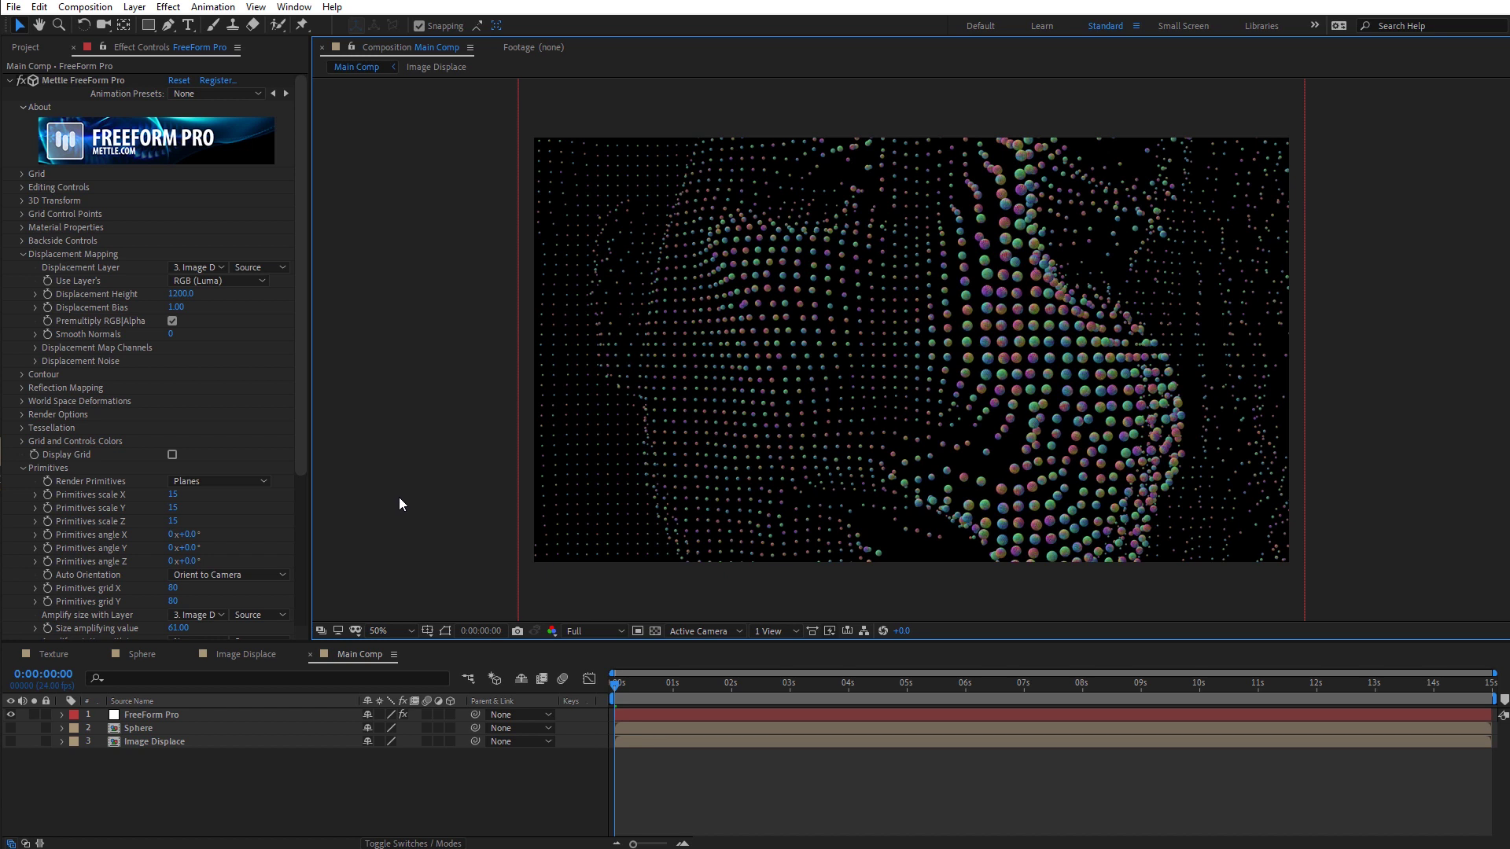
Step: Set the displacement noise amplitude to 200 and its frequency to 50
click(34, 360)
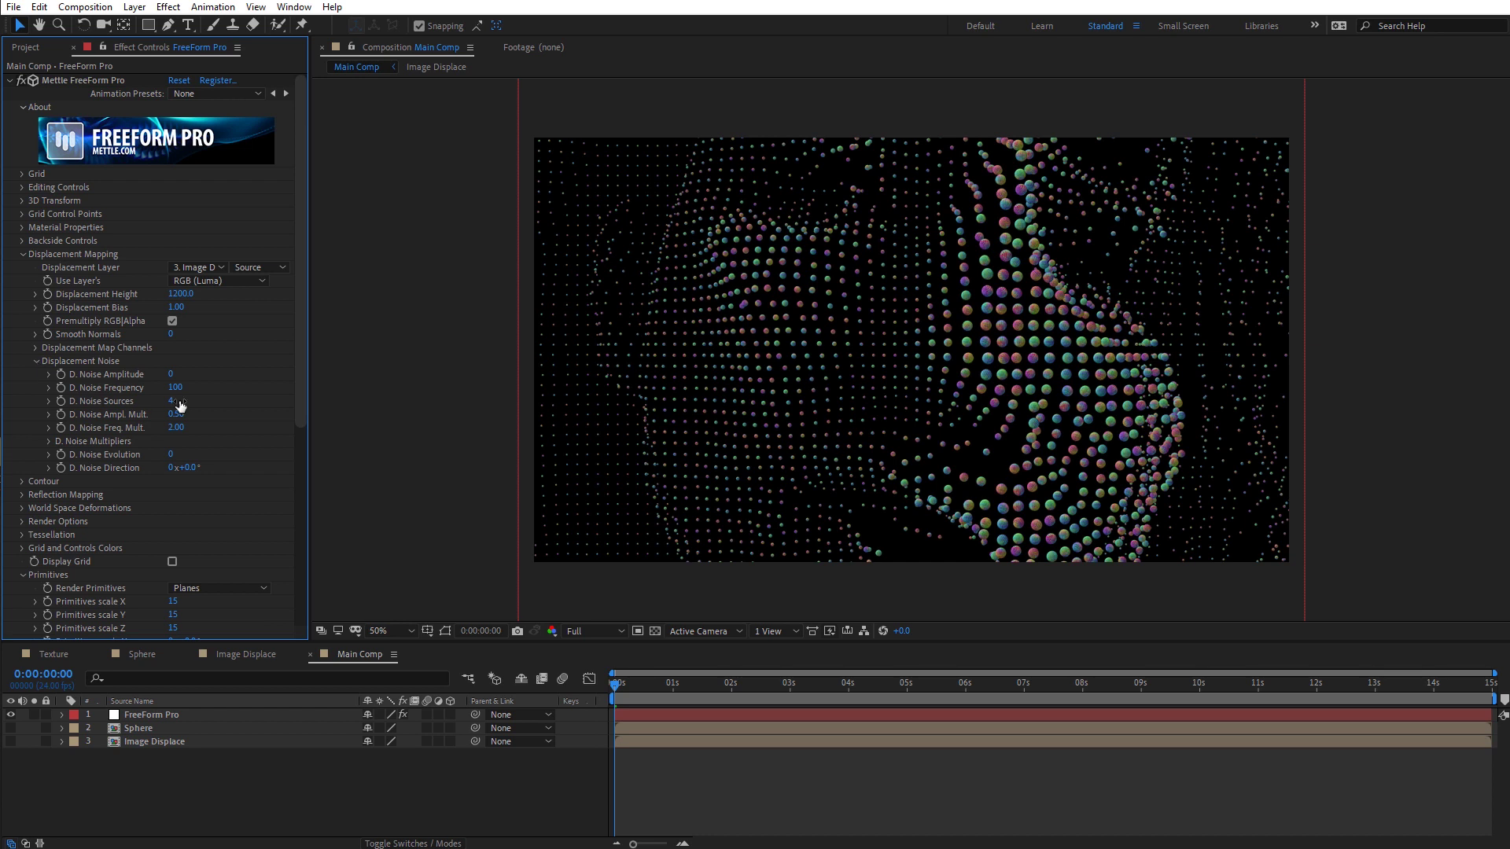
click(172, 374)
text(200)
key(Return)
click(176, 388)
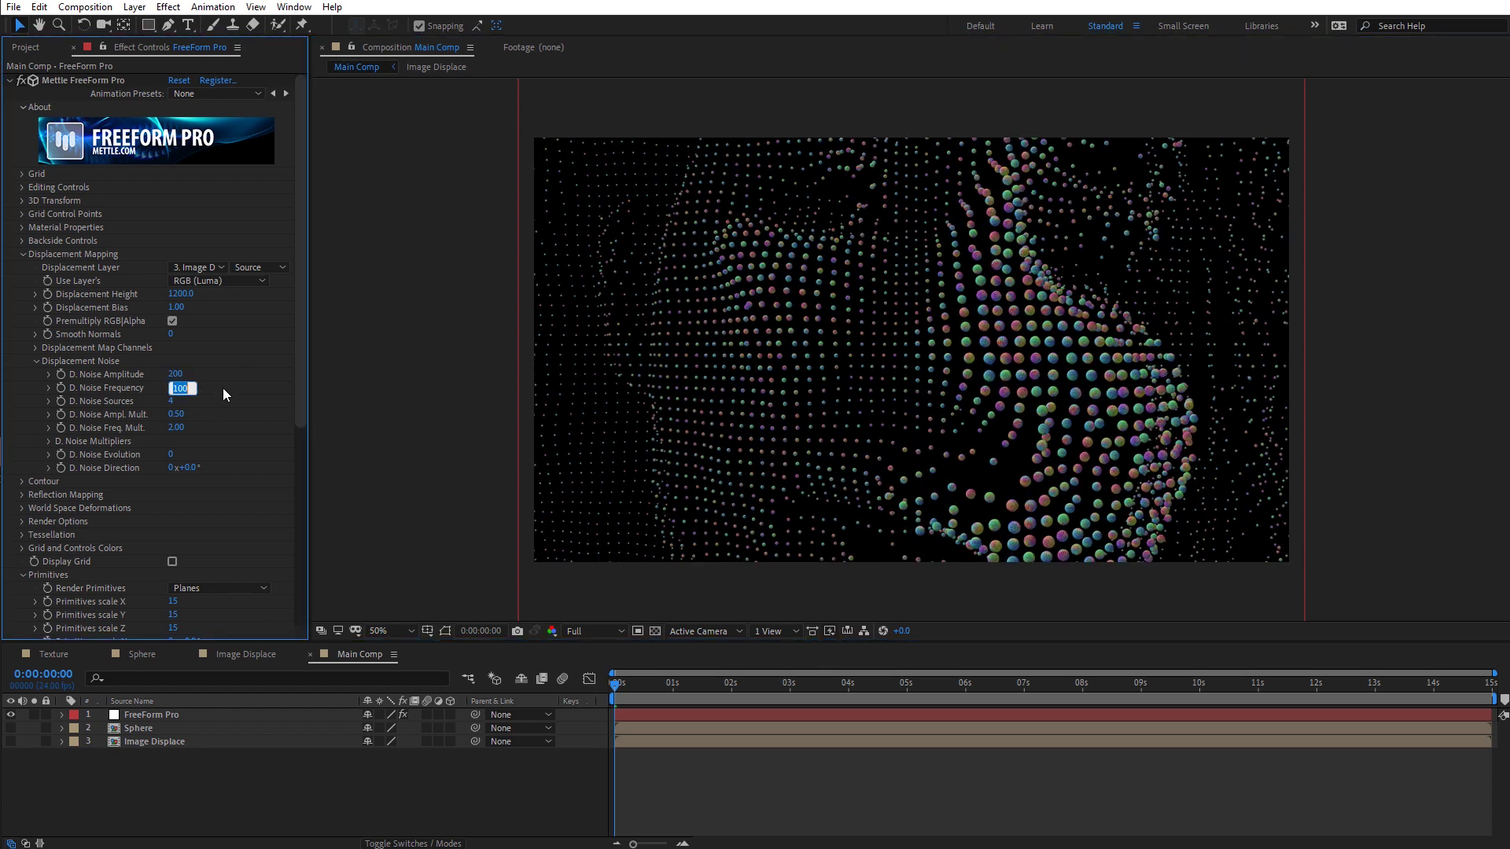
text(50)
key(Return)
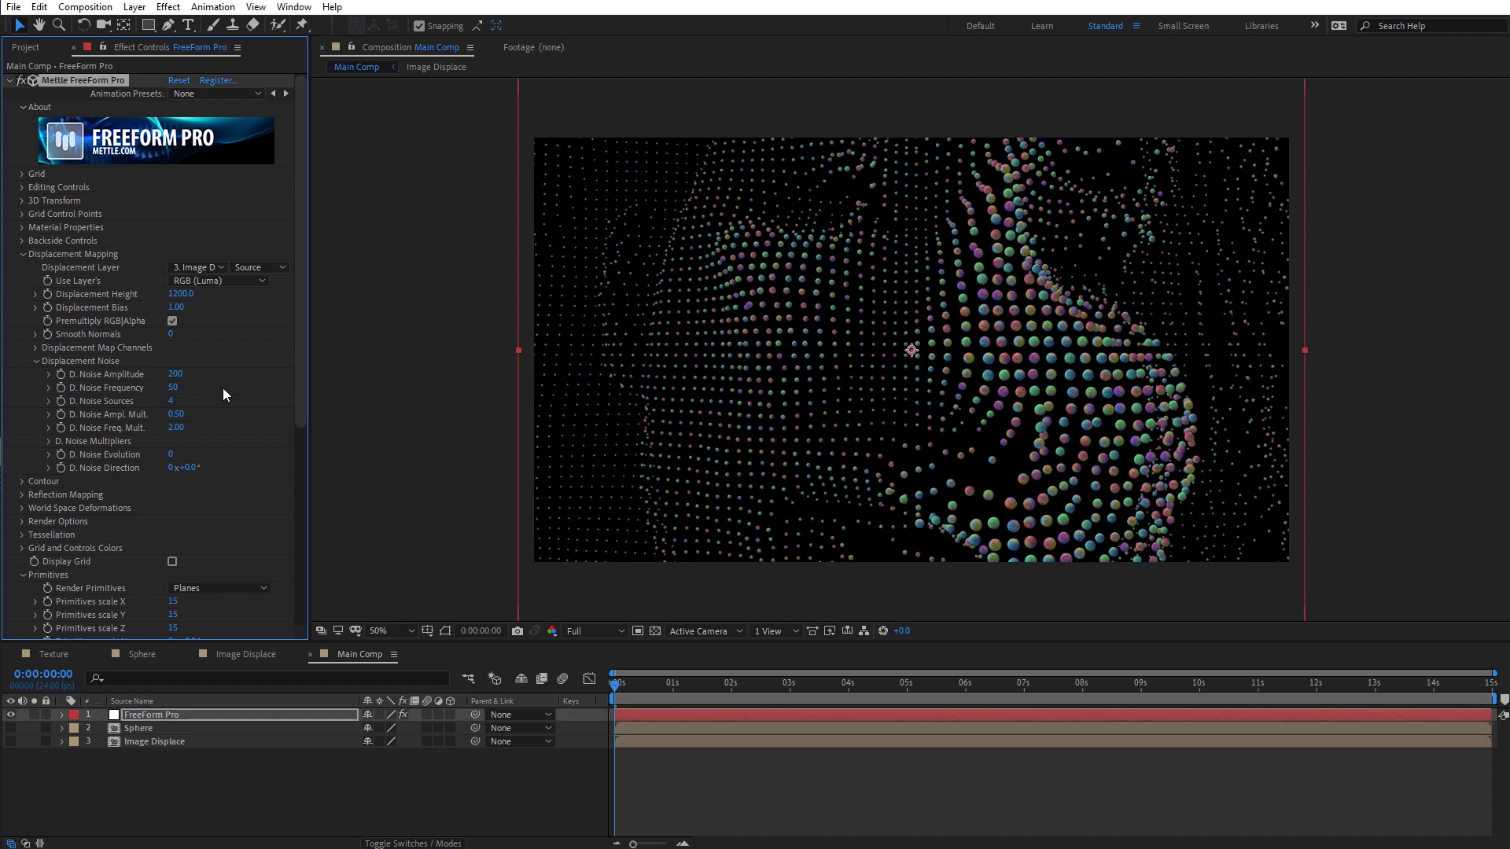
Step: Set the displacement noise sources to 10, the noise amplitude multiplier to 0.35 and the noise frequency multiplier to 3.00
click(172, 401)
text(10)
key(Return)
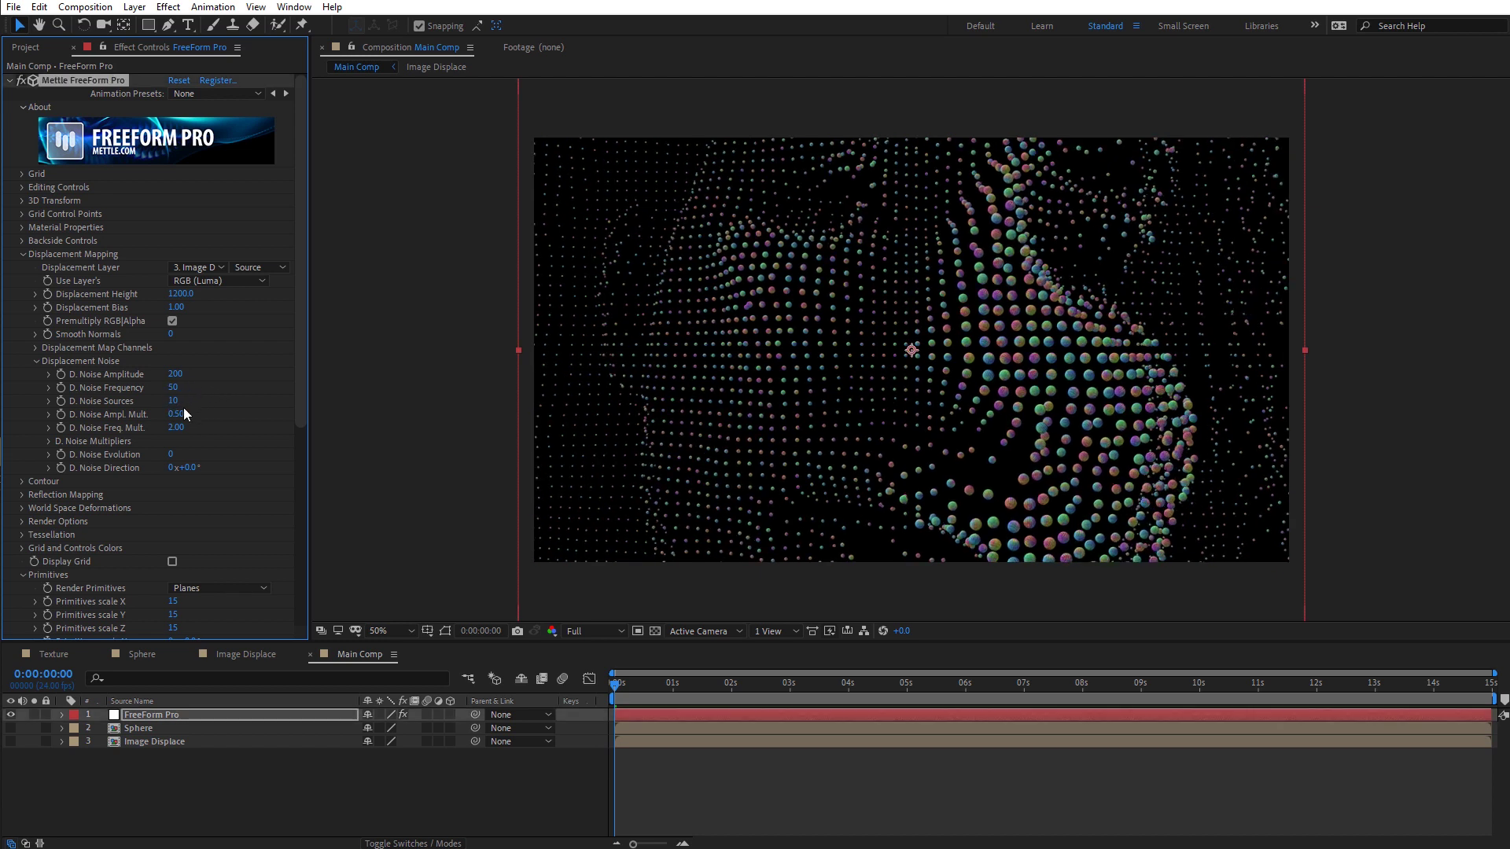
click(178, 414)
text(0.35)
key(Return)
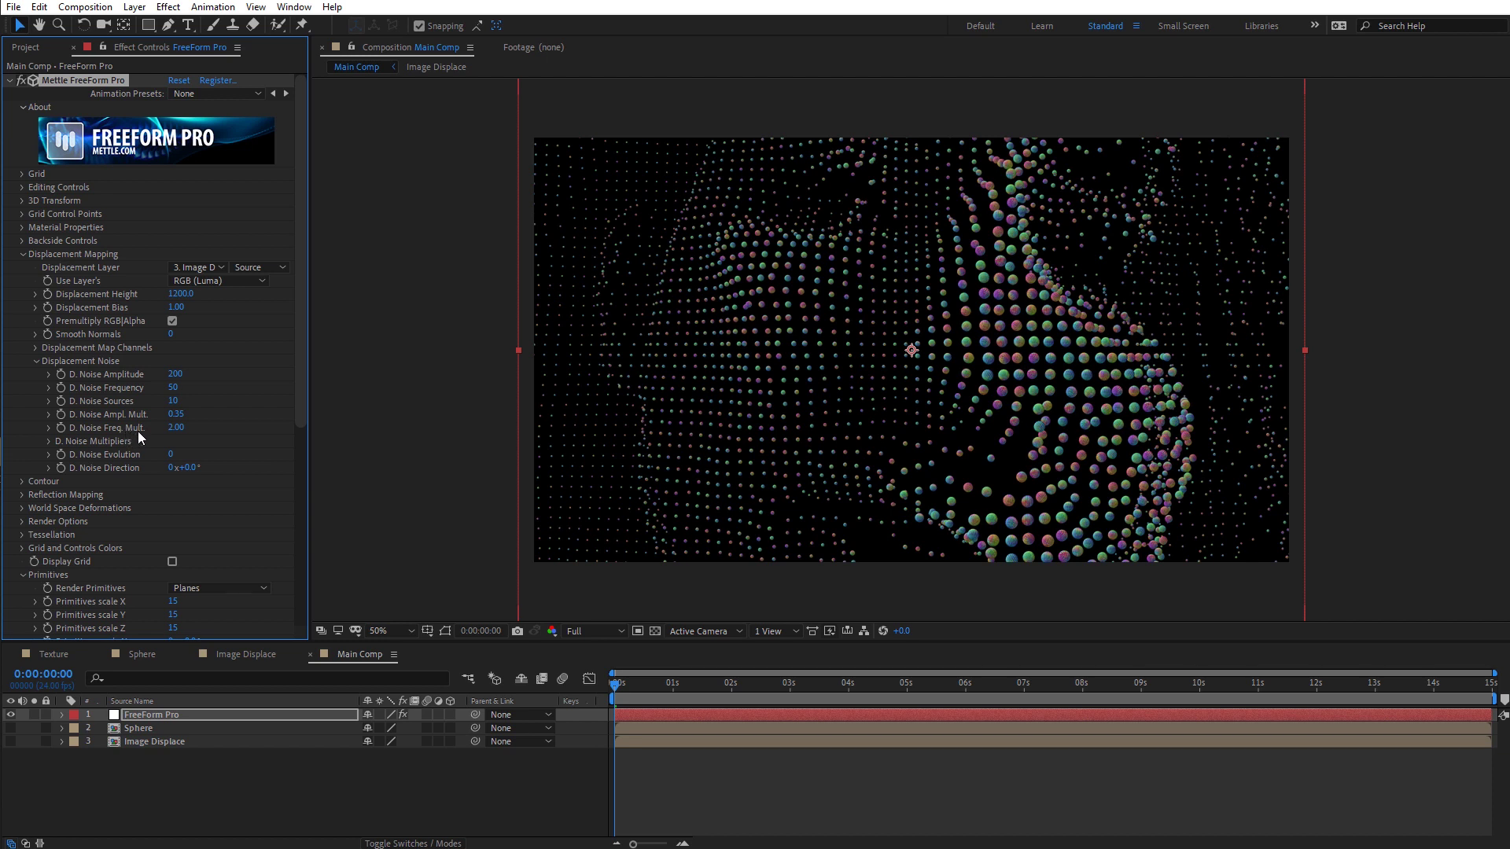
click(176, 427)
key(Return)
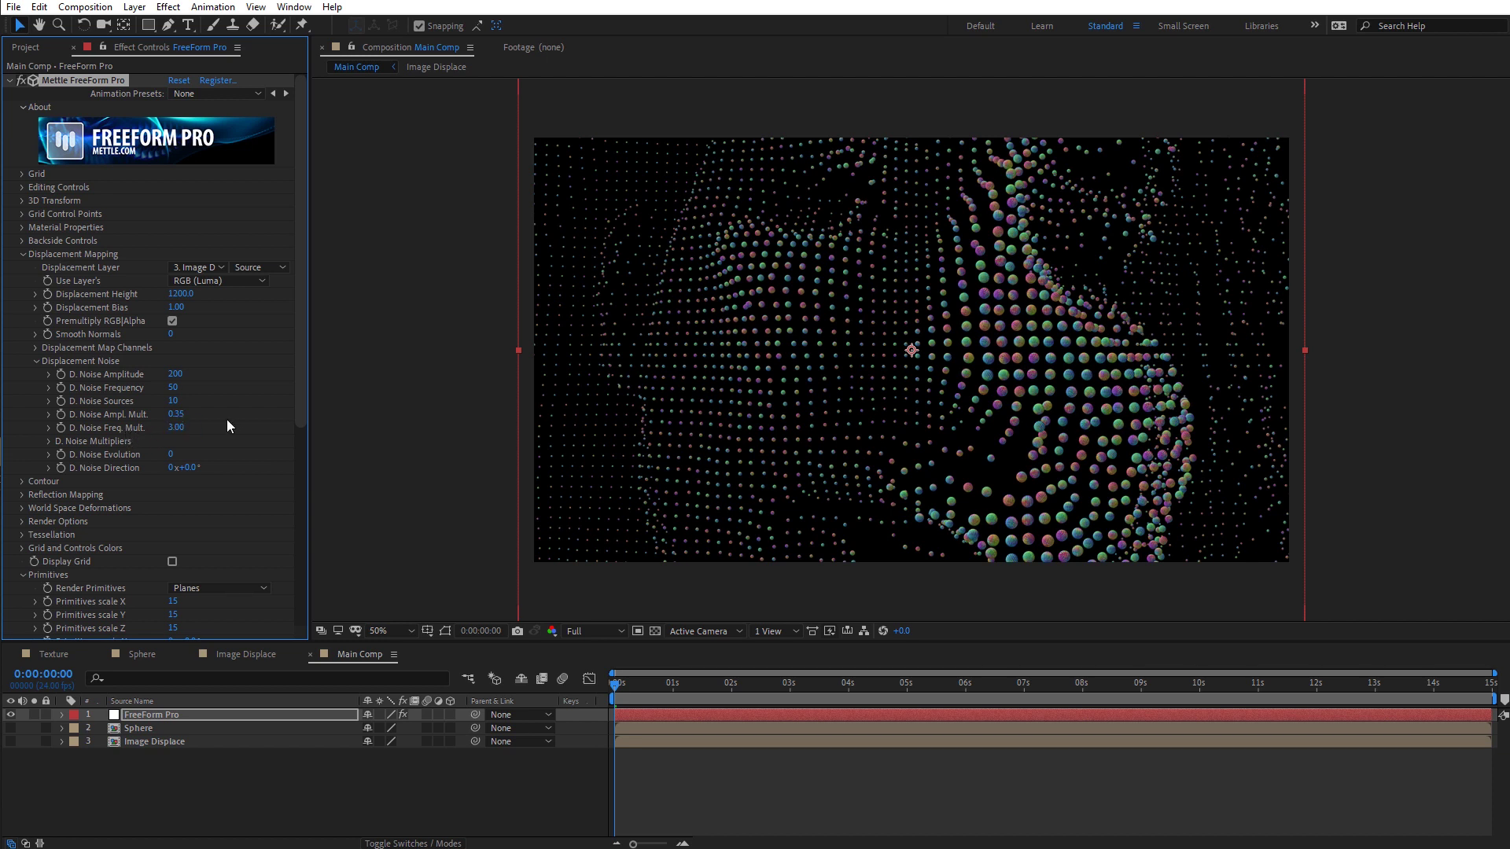
Step: Set the noise evolution to 4, then keyframe displacement height and noise amplitude, frequency and evolution at the first frame
click(171, 455)
text(4)
key(Return)
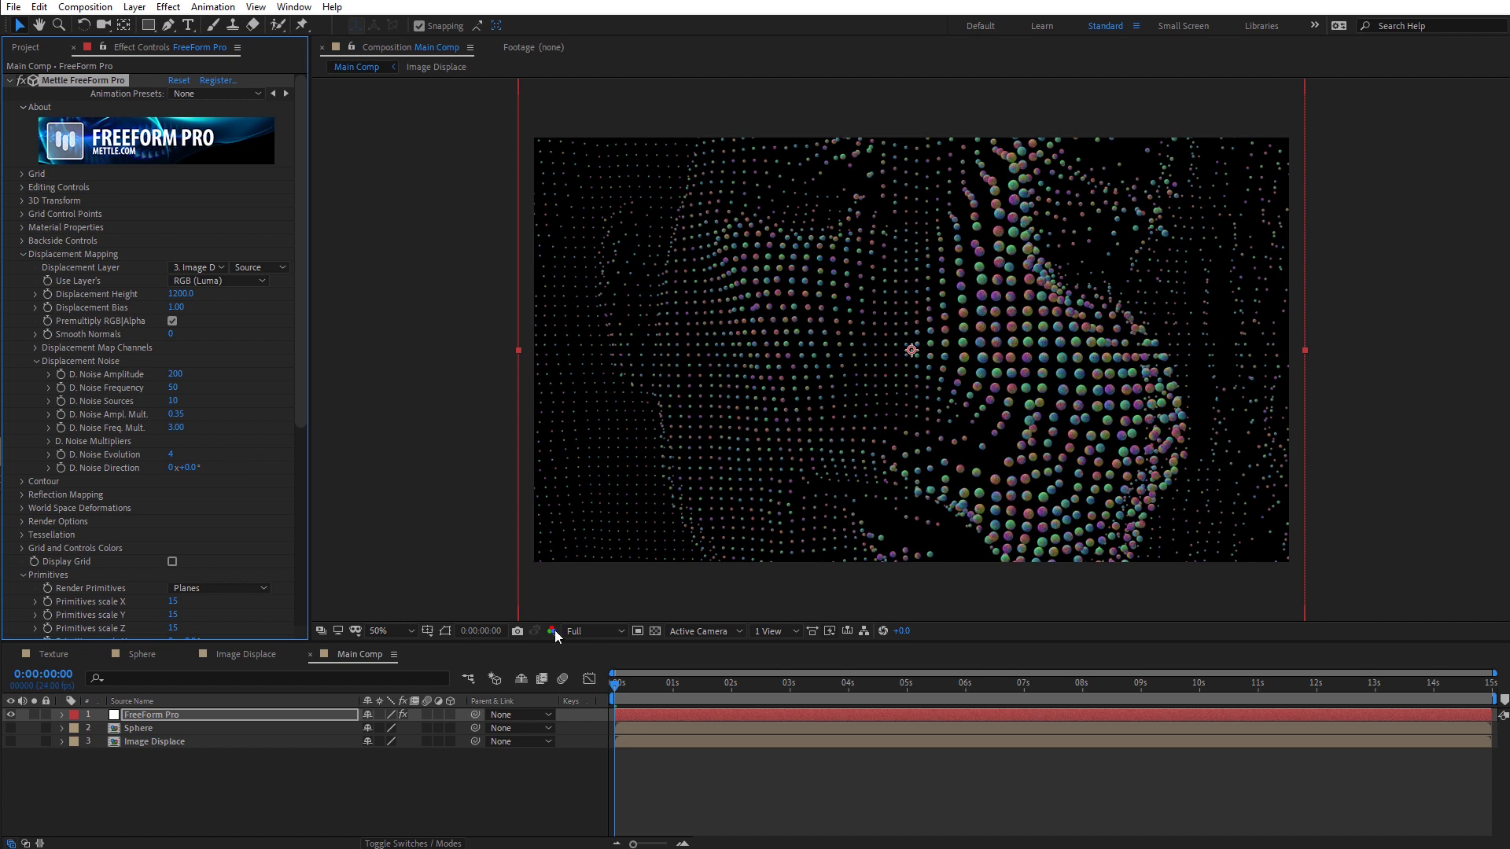
click(47, 294)
Step: At 0:00:14:23, keyframe displacement height and noise amplitude, frequency and evolution at 0
drag(620, 689, 1451, 731)
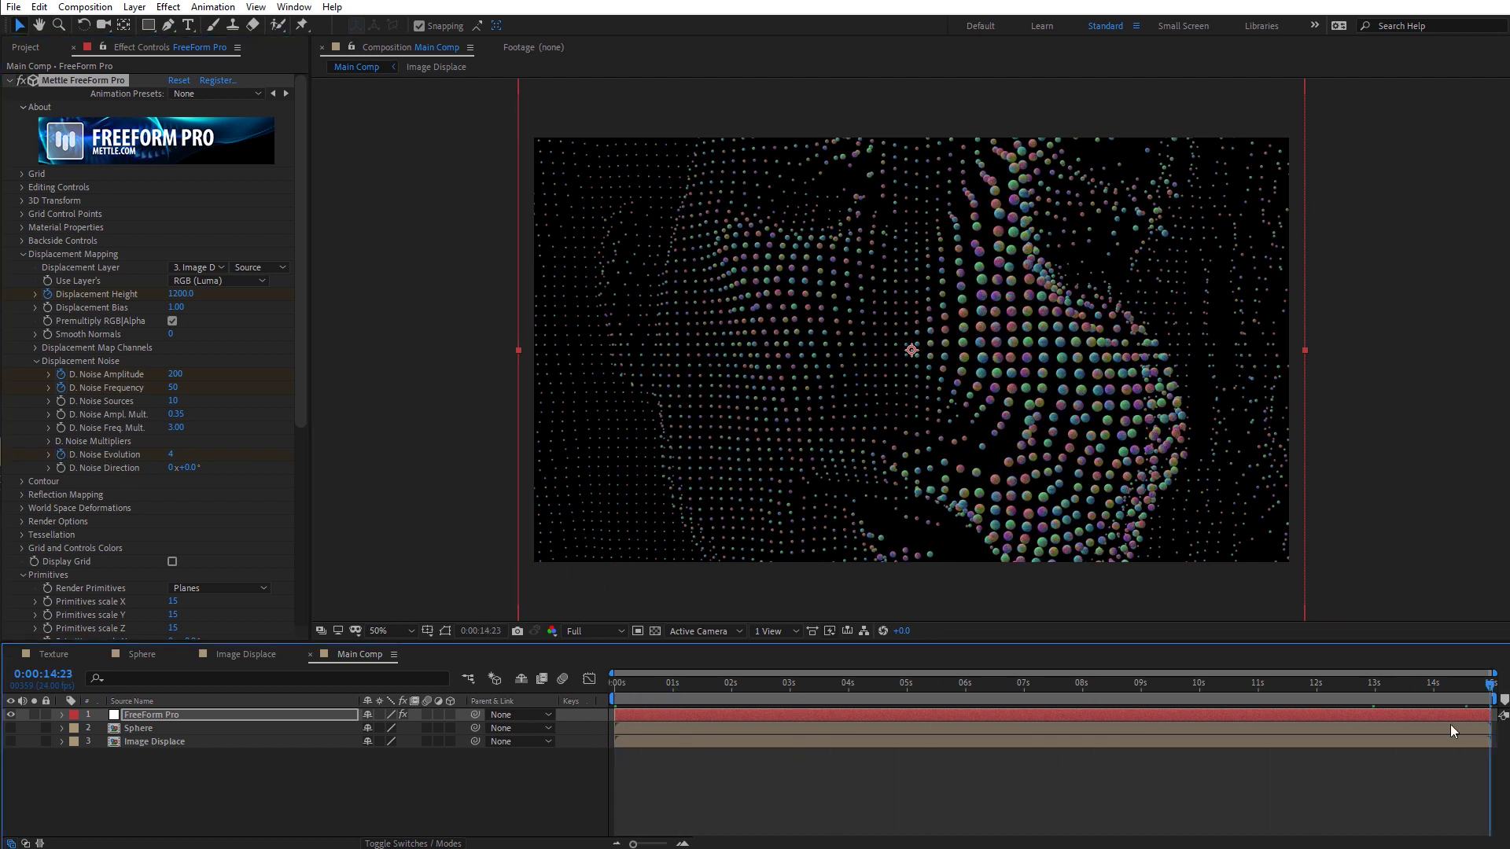
click(181, 294)
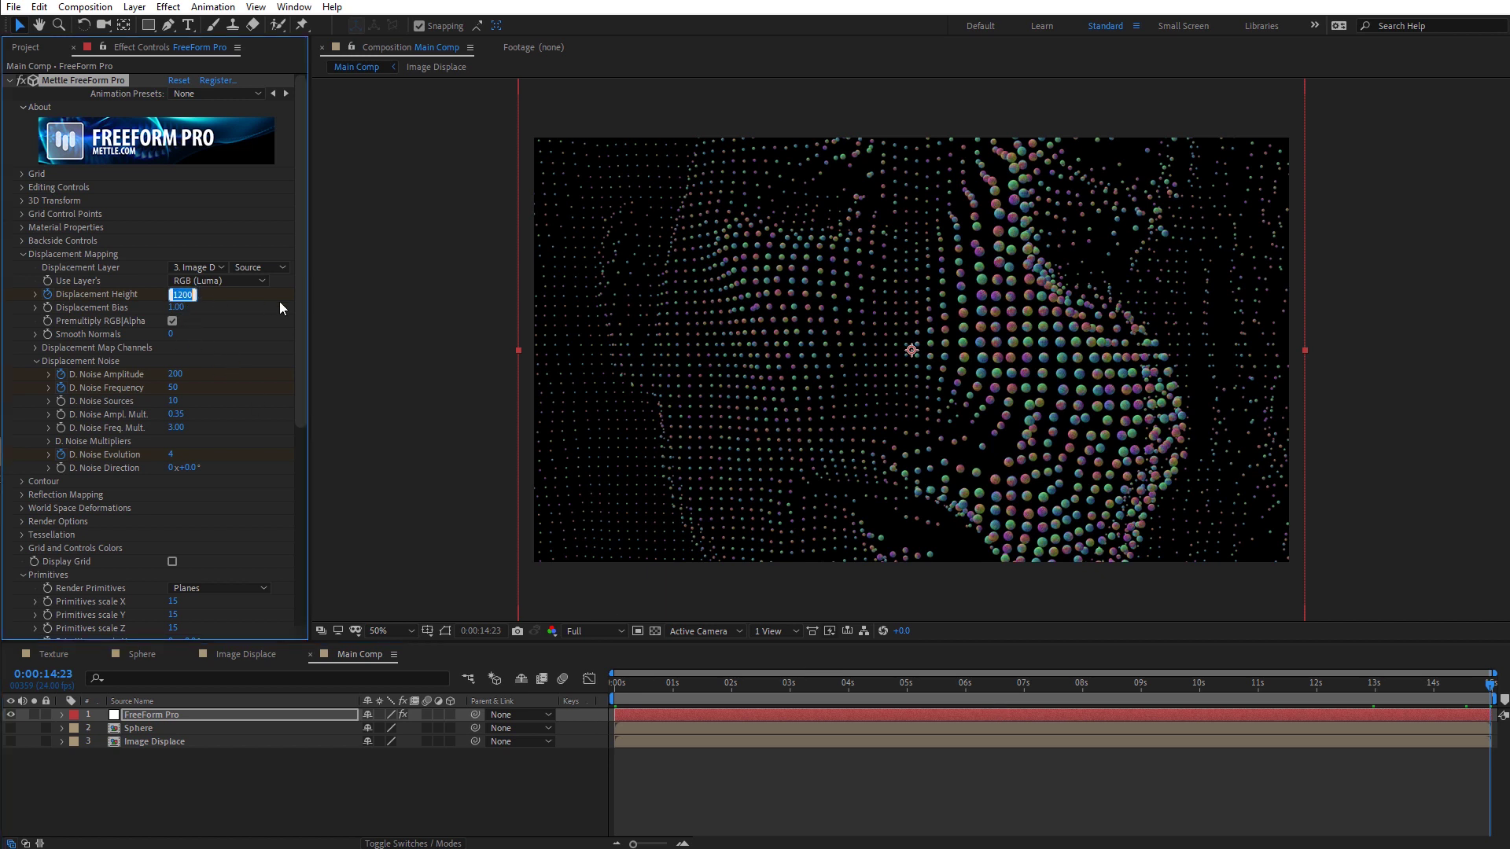
text(0)
key(Return)
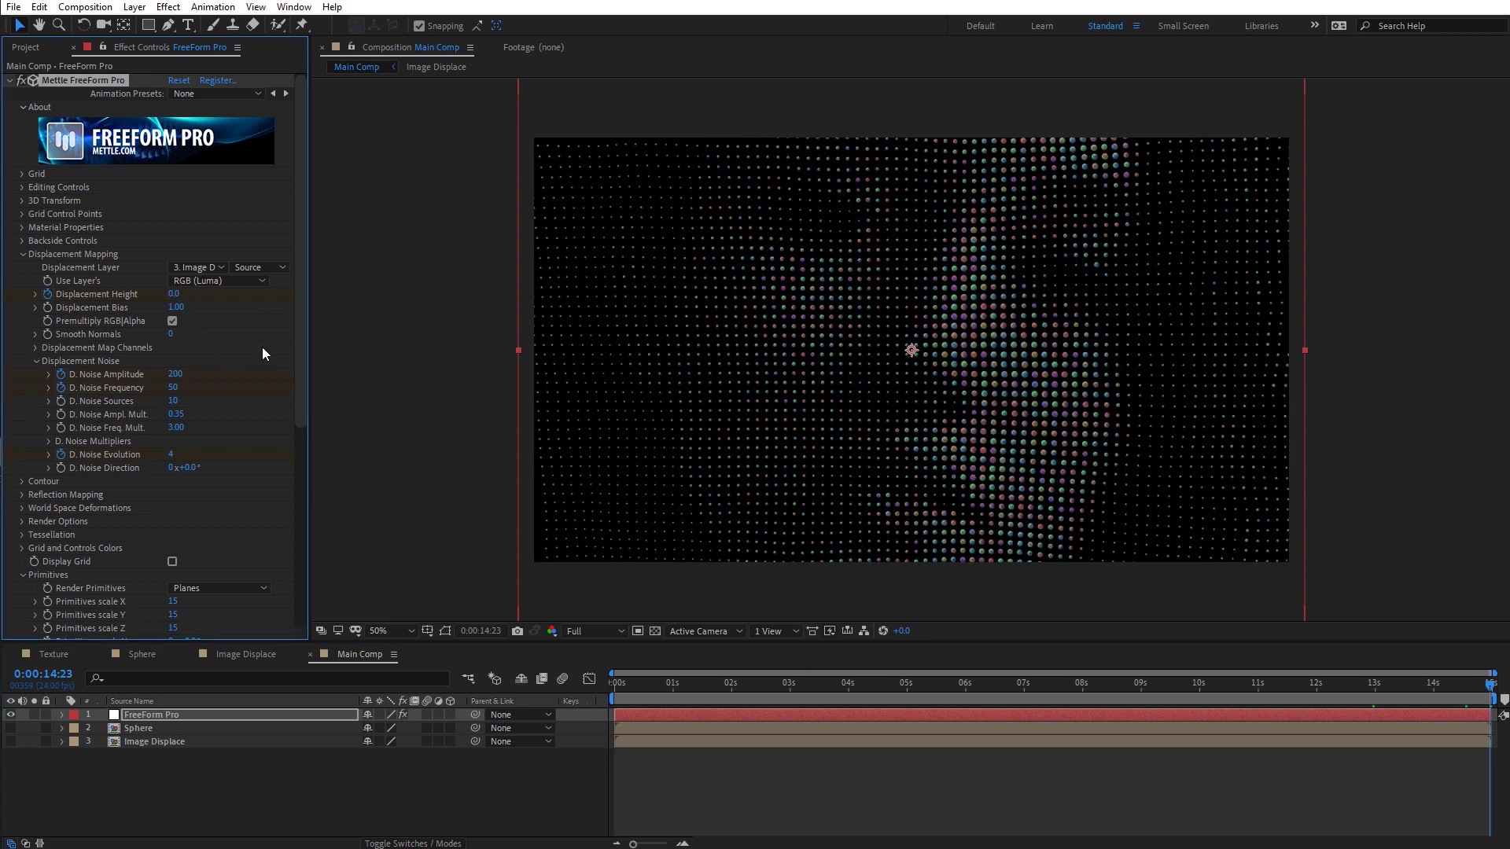
click(175, 375)
text(0)
key(Return)
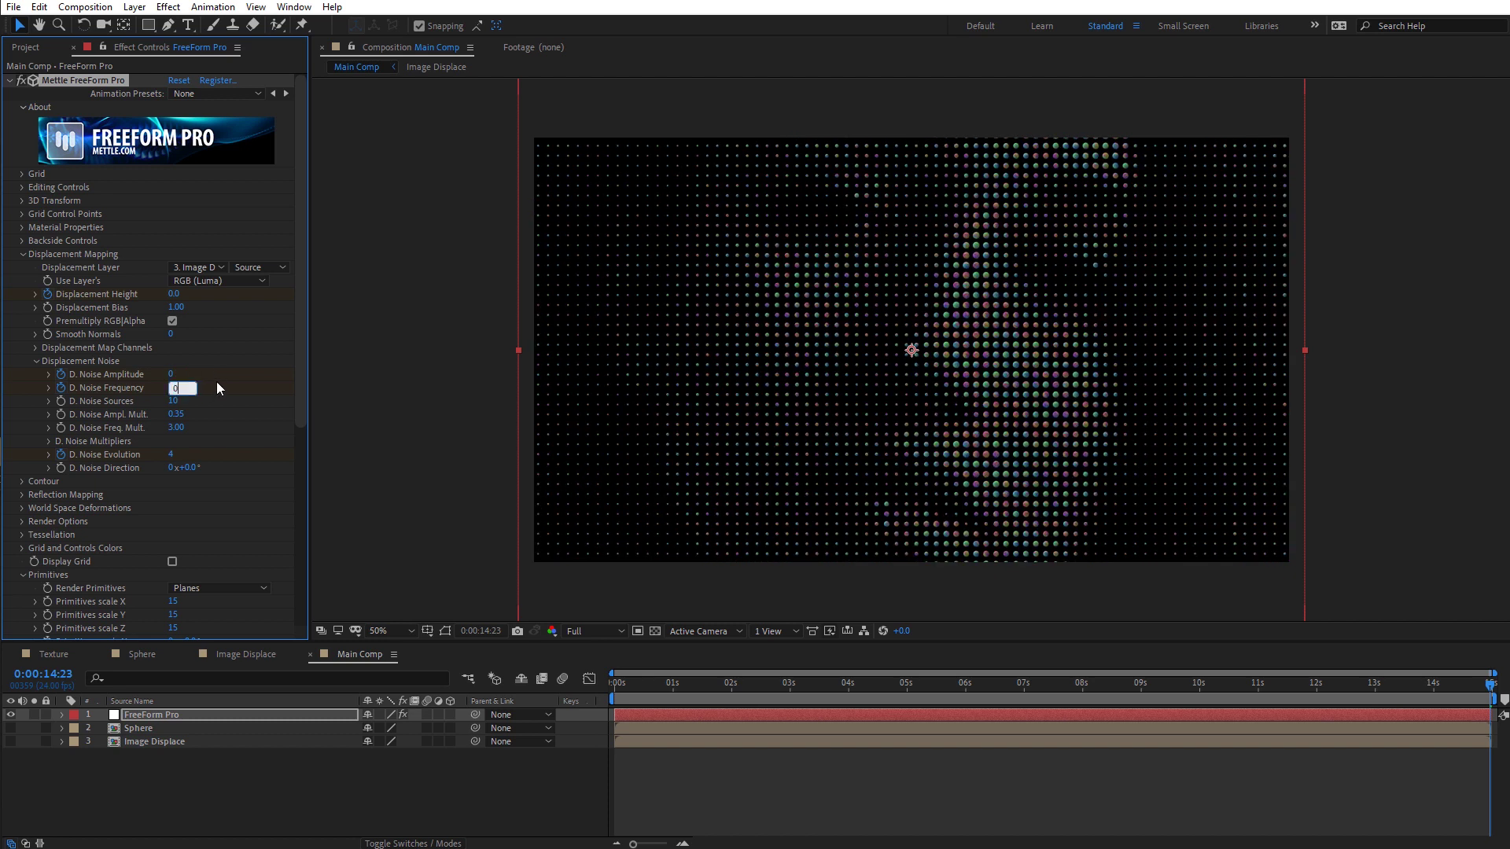
click(173, 455)
Step: At the first frame, keyframe the 3D transform's Rotation X at -90° and Rotation Z at -60°
drag(1490, 695, 613, 692)
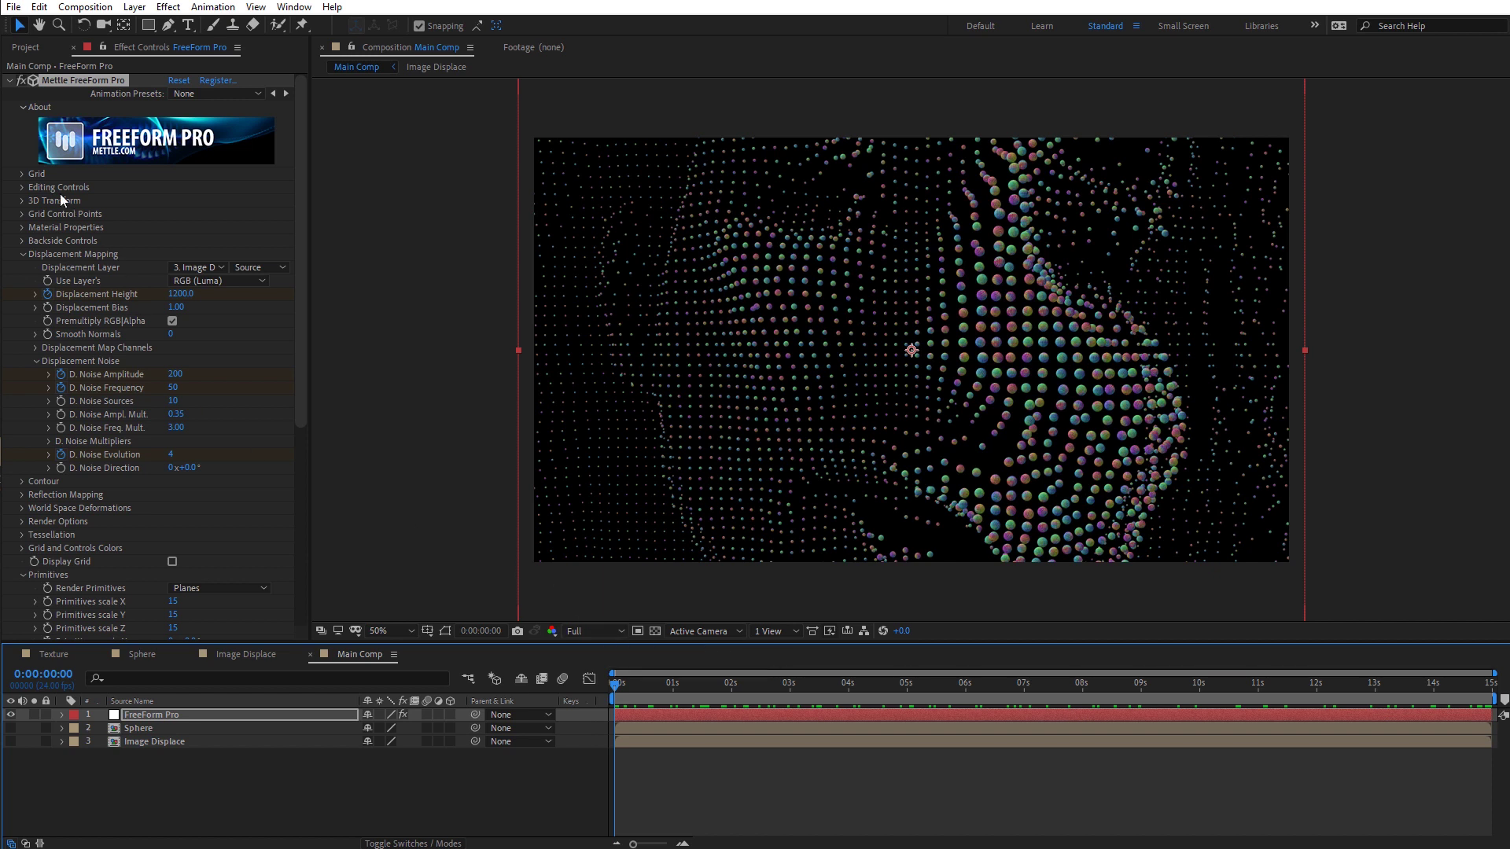
click(21, 200)
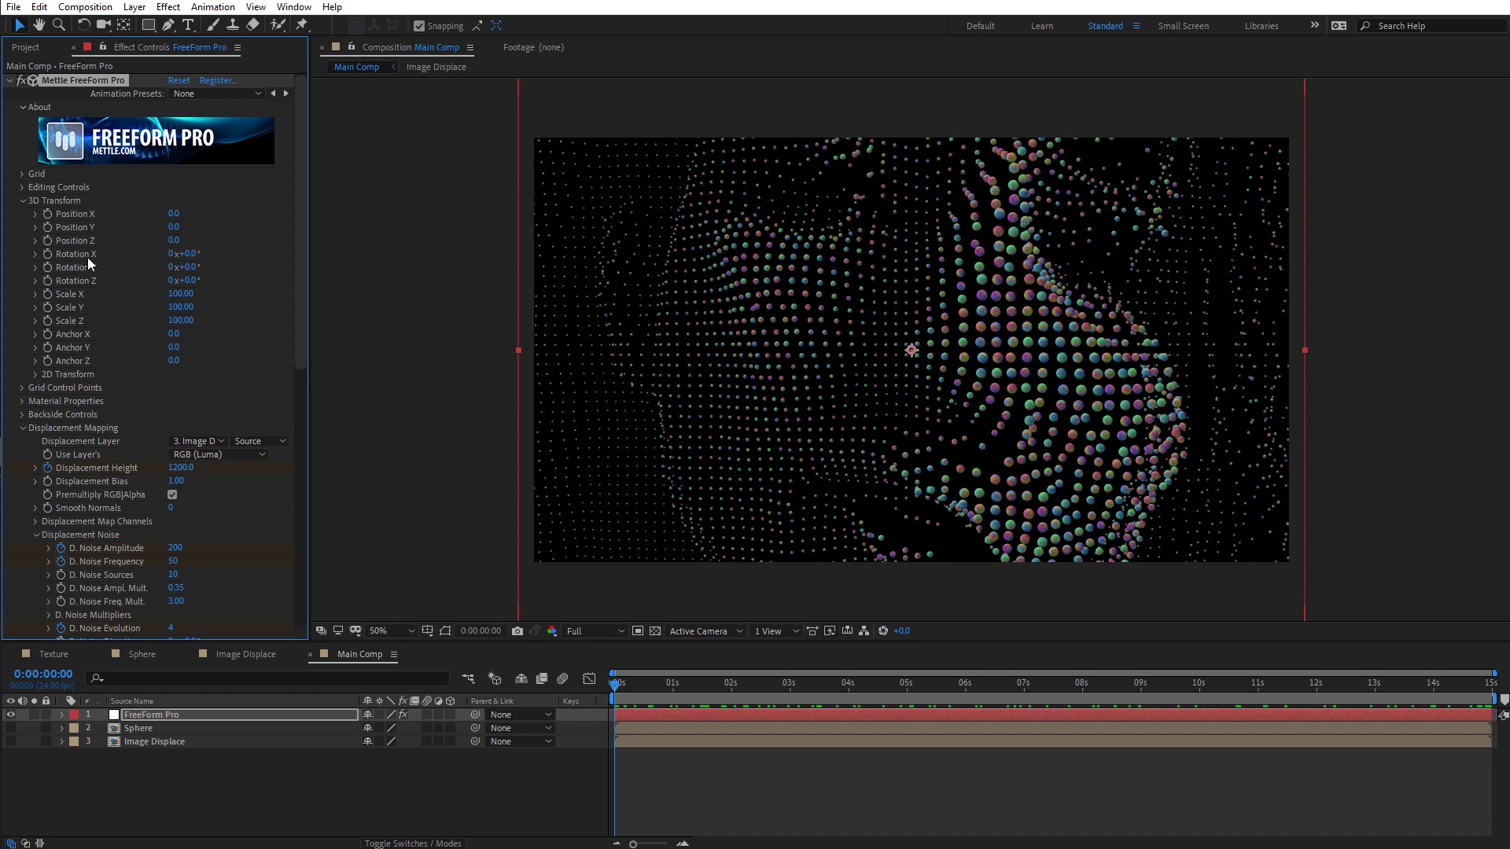
click(189, 254)
text(-90)
key(Return)
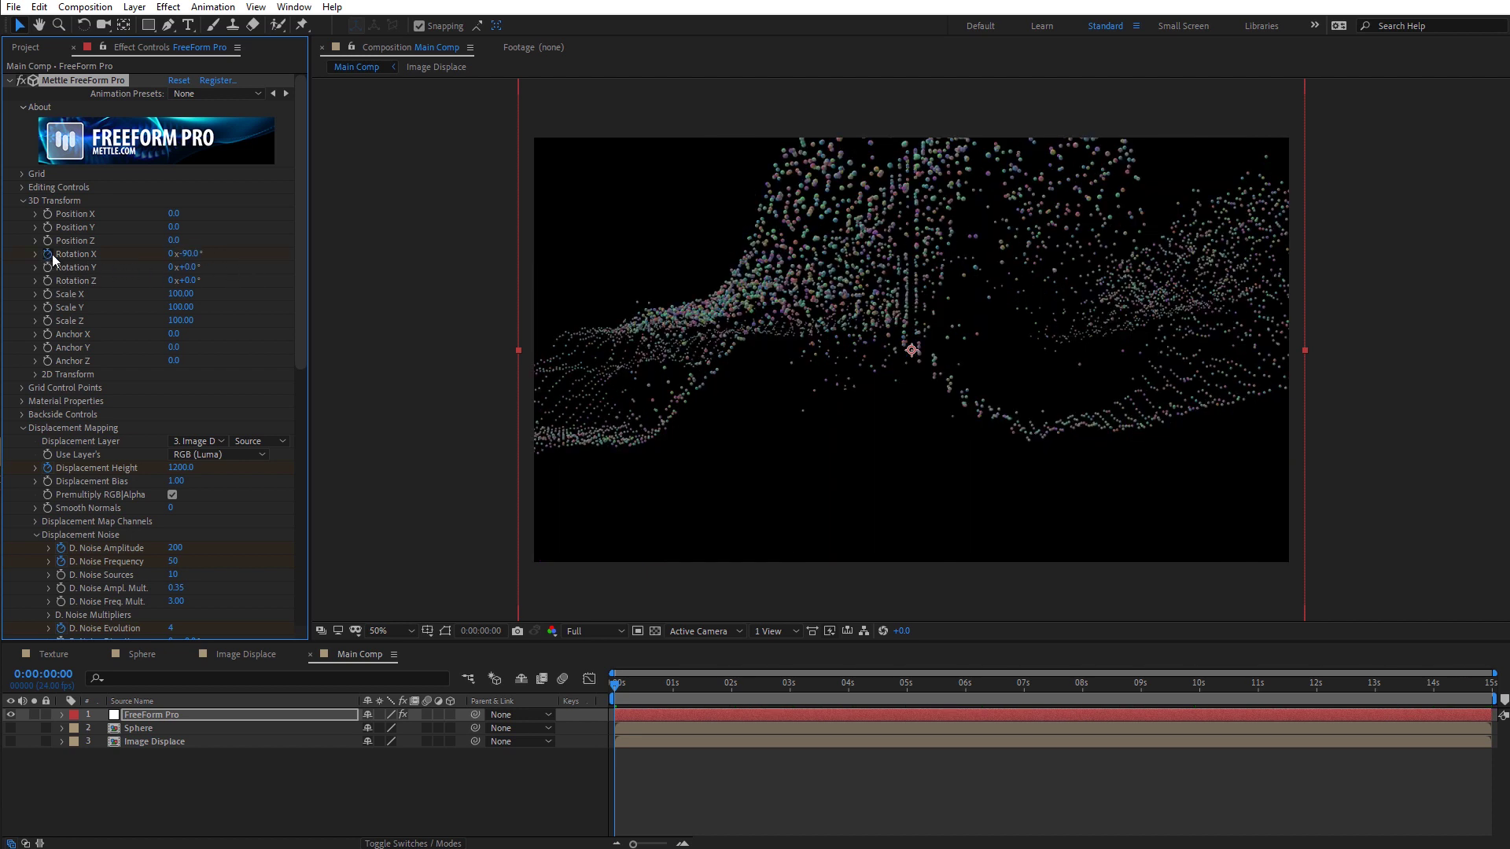
click(46, 280)
click(188, 280)
text(-60)
key(Return)
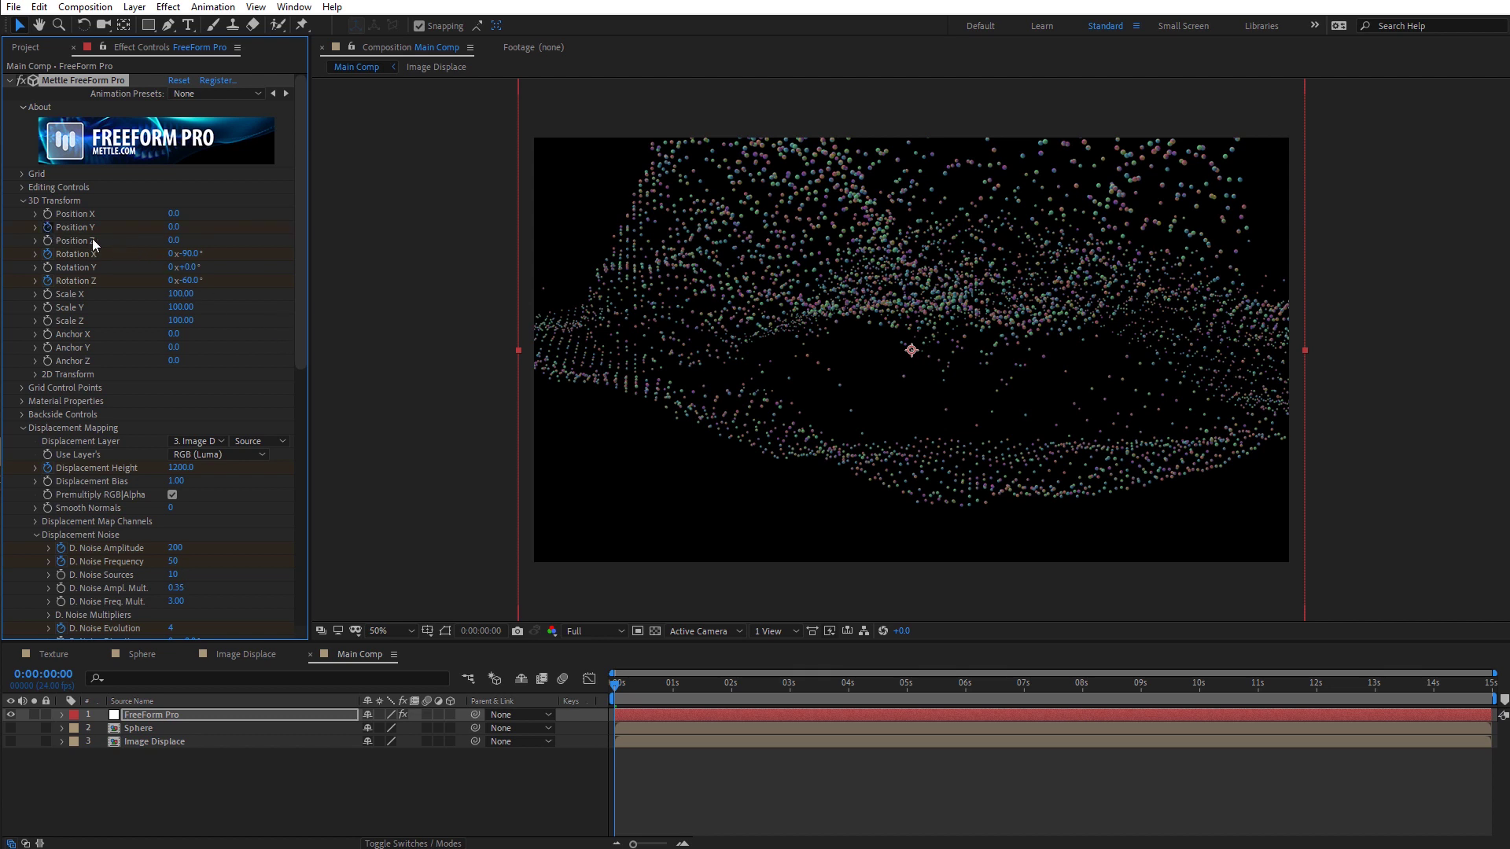
Step: Keyframe the 3D transform's Position Y at 800 and Position Z at -1400 on the first frame
click(173, 228)
text(8)
key(Return)
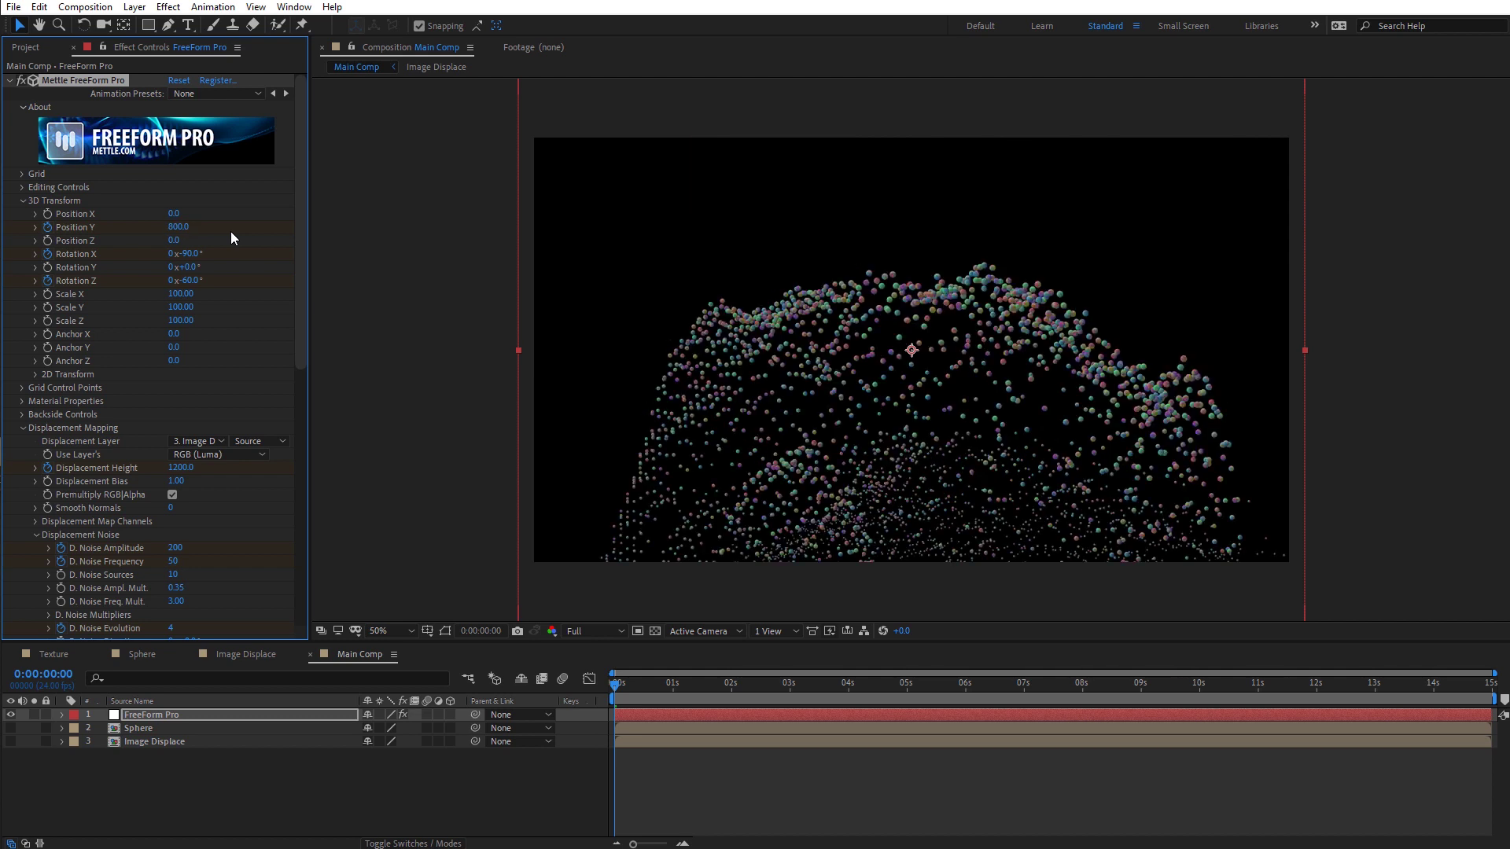
click(175, 244)
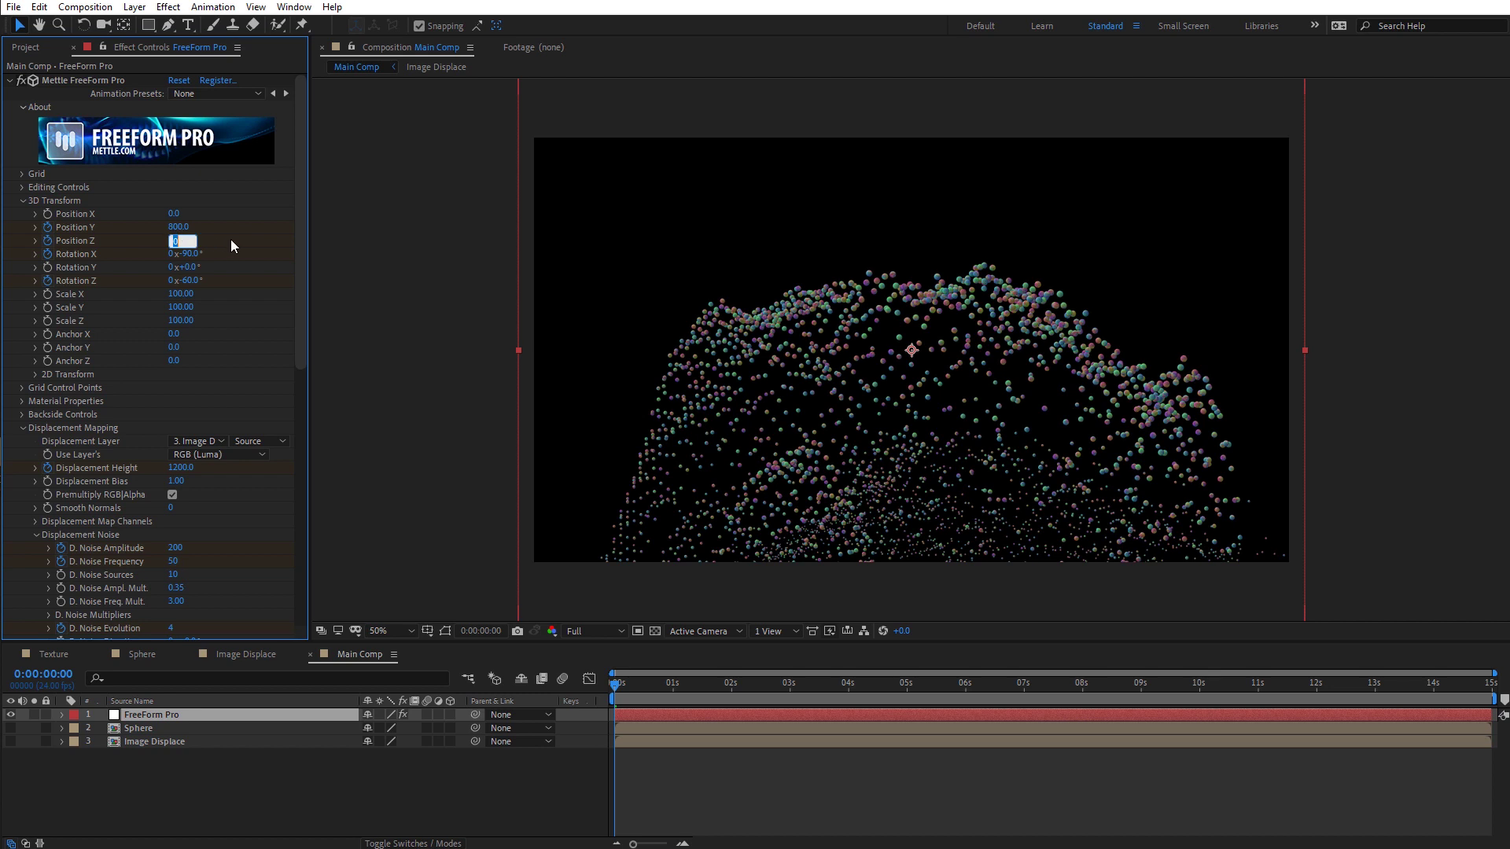
text(-1400)
key(Return)
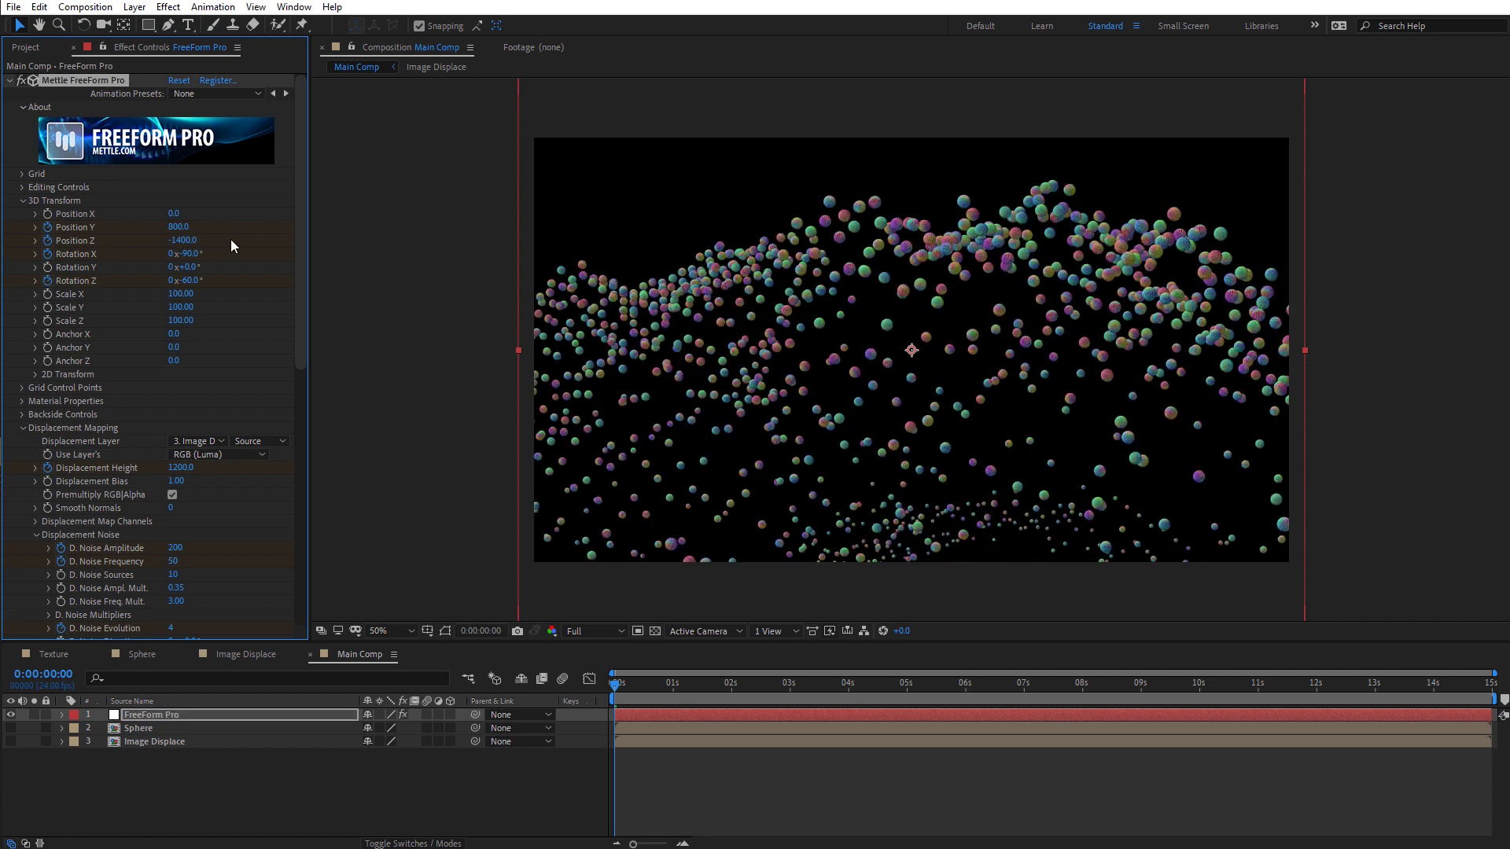
Step: At 0:00:14:23, set the 3D transform's Rotation X and Rotation Z to 0°
drag(614, 684, 1491, 714)
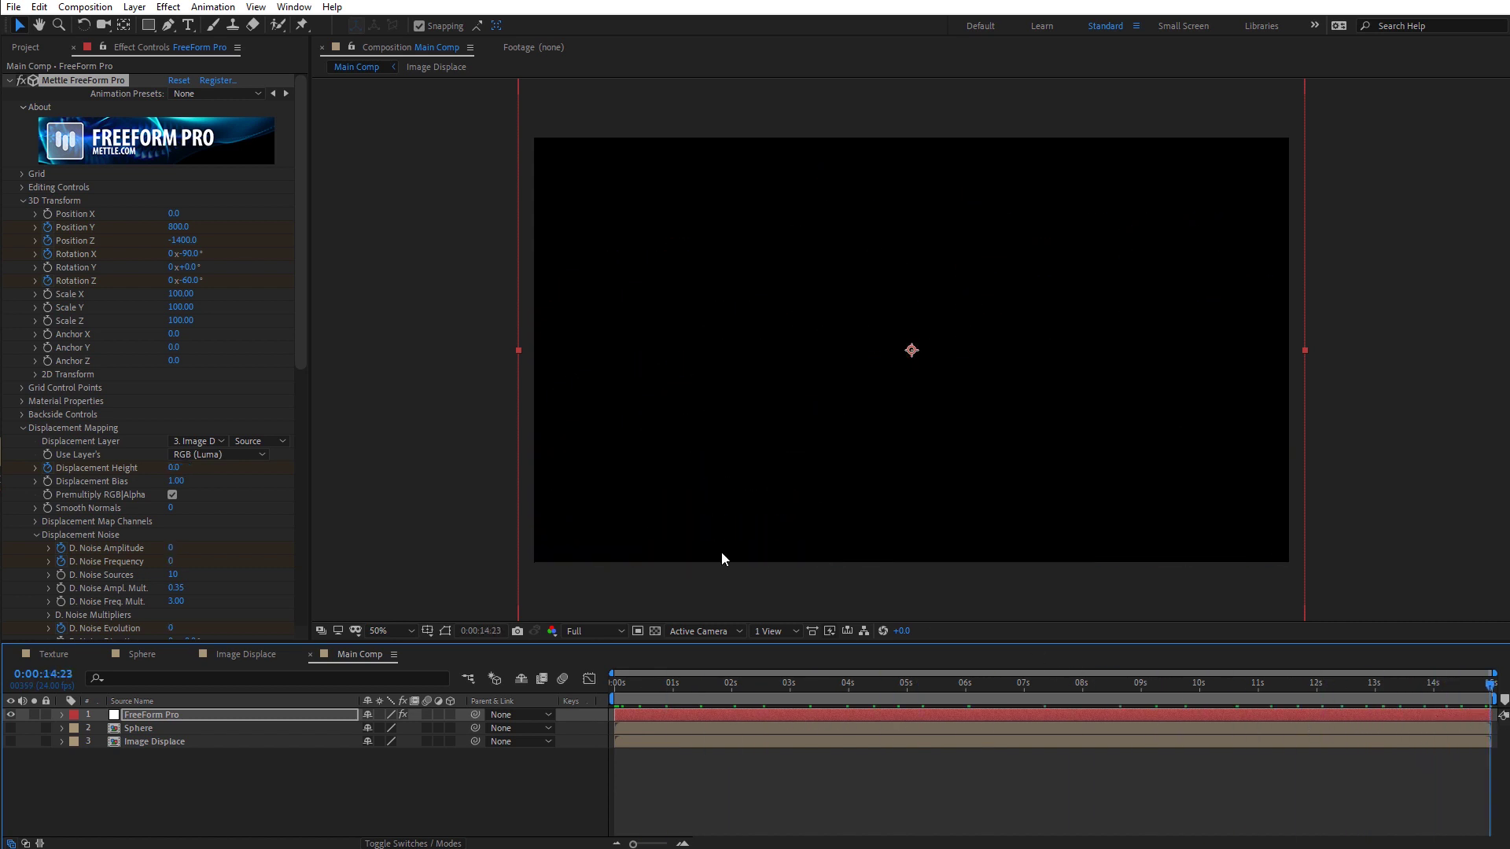
click(69, 229)
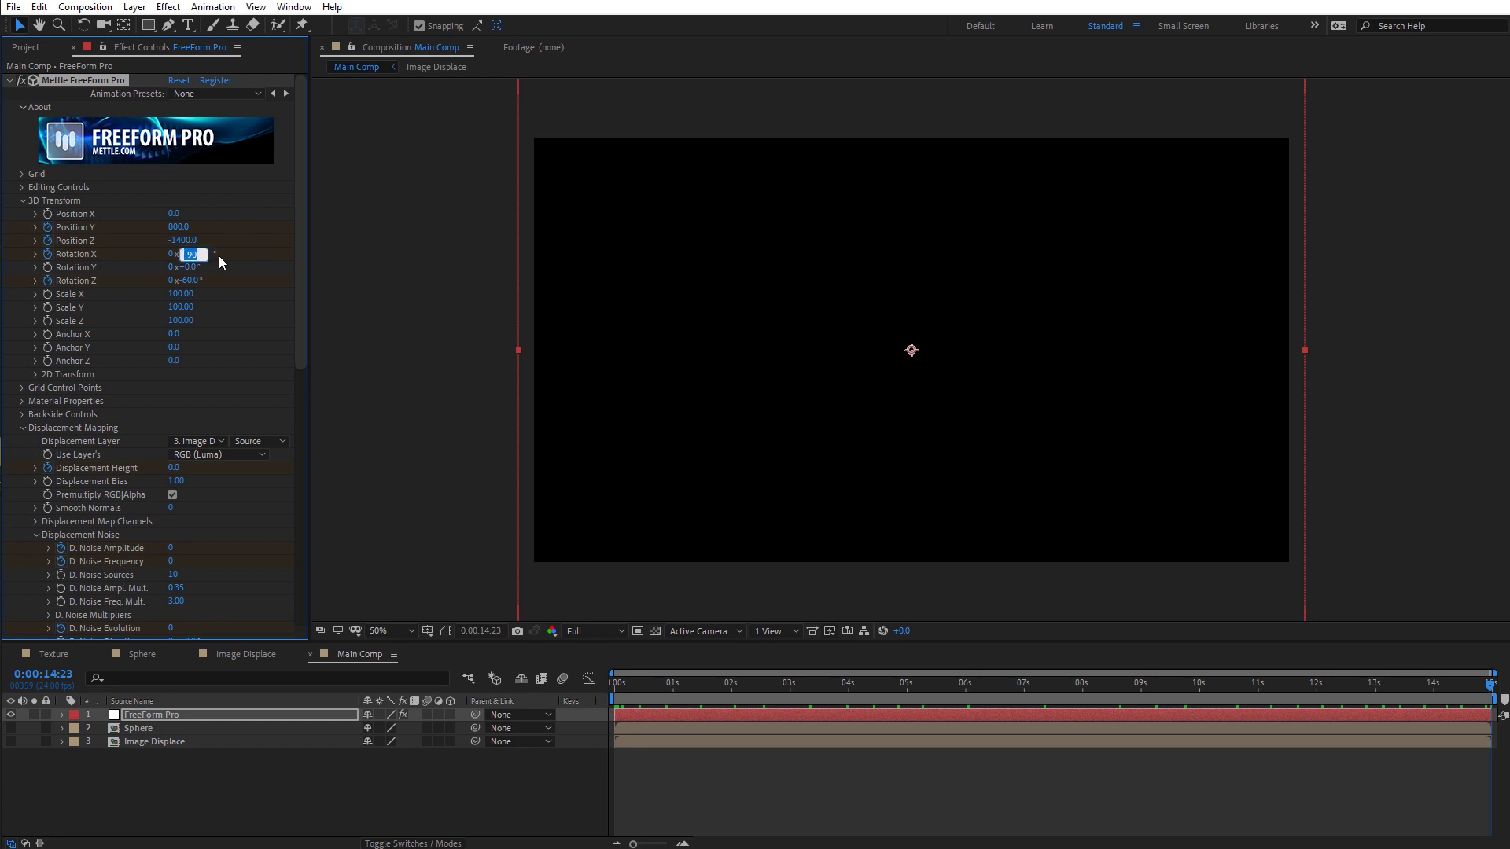
key(Return)
click(192, 281)
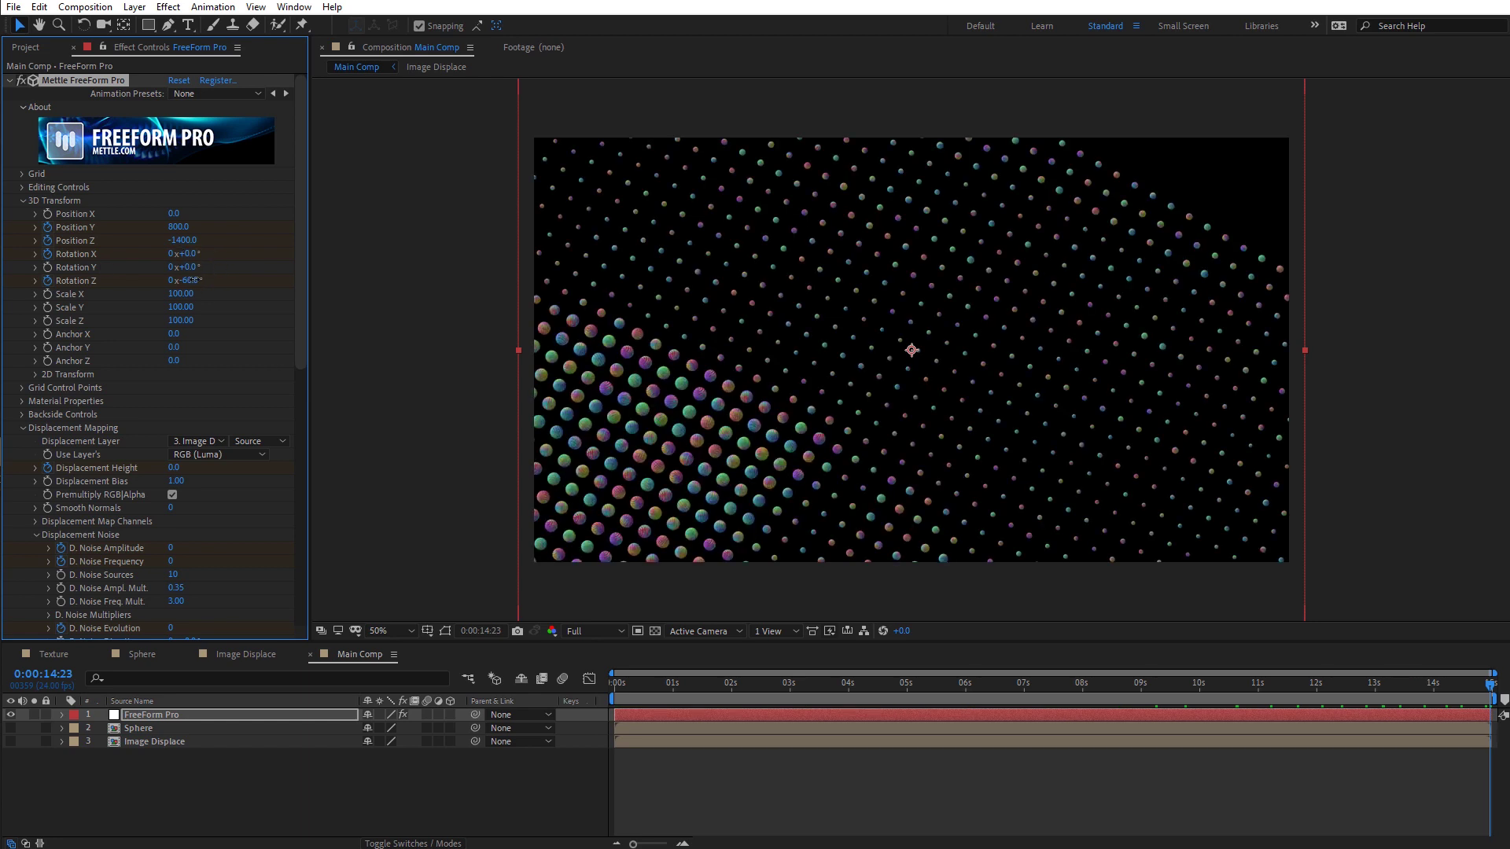
text(0)
key(Return)
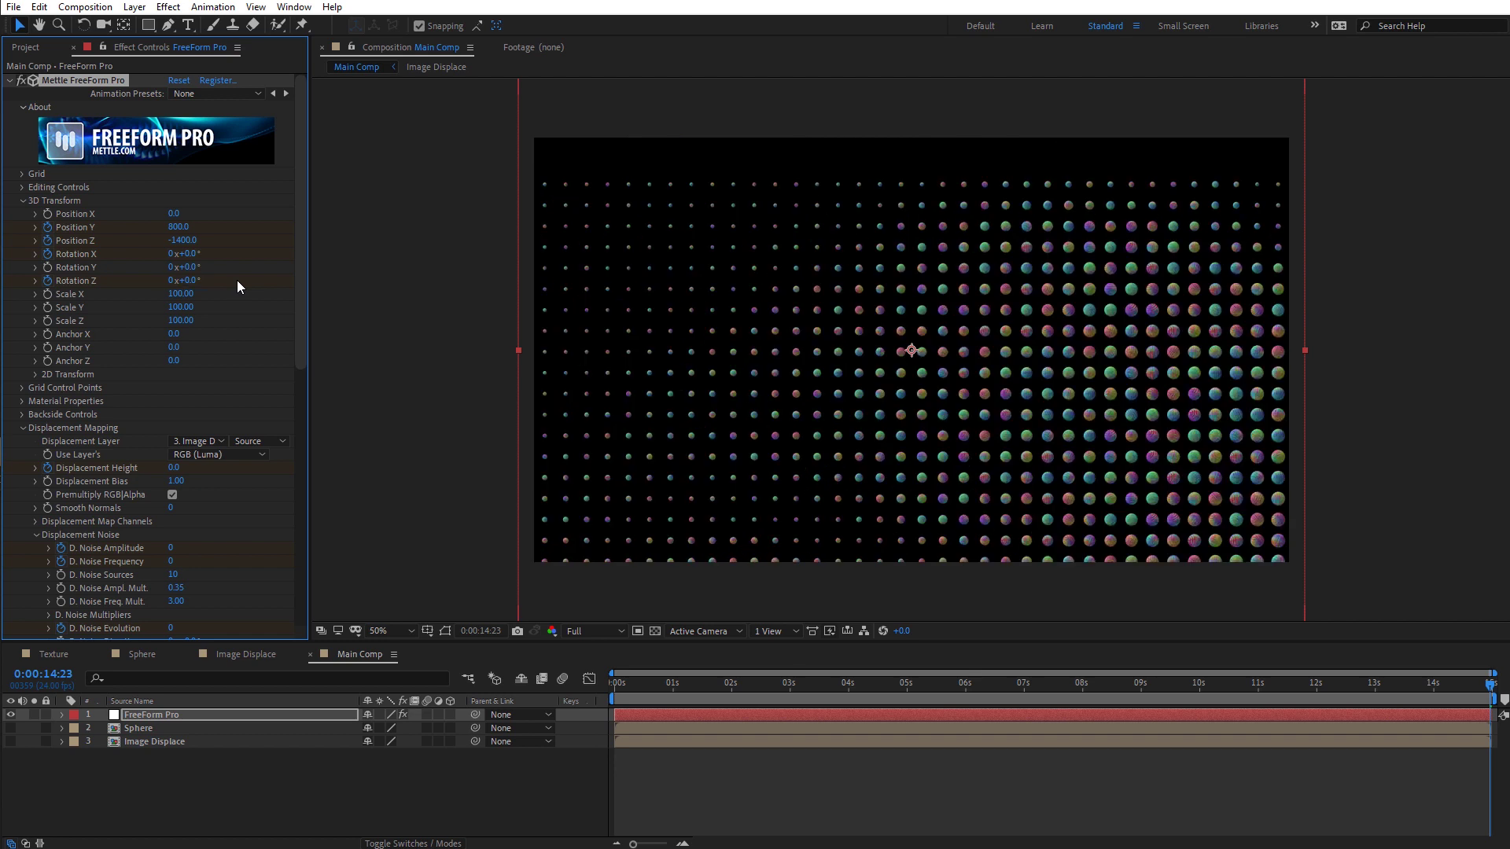
Step: At 0:00:14:23, set the 3D transform's Position Y to 0 and Position Z to 410
click(179, 227)
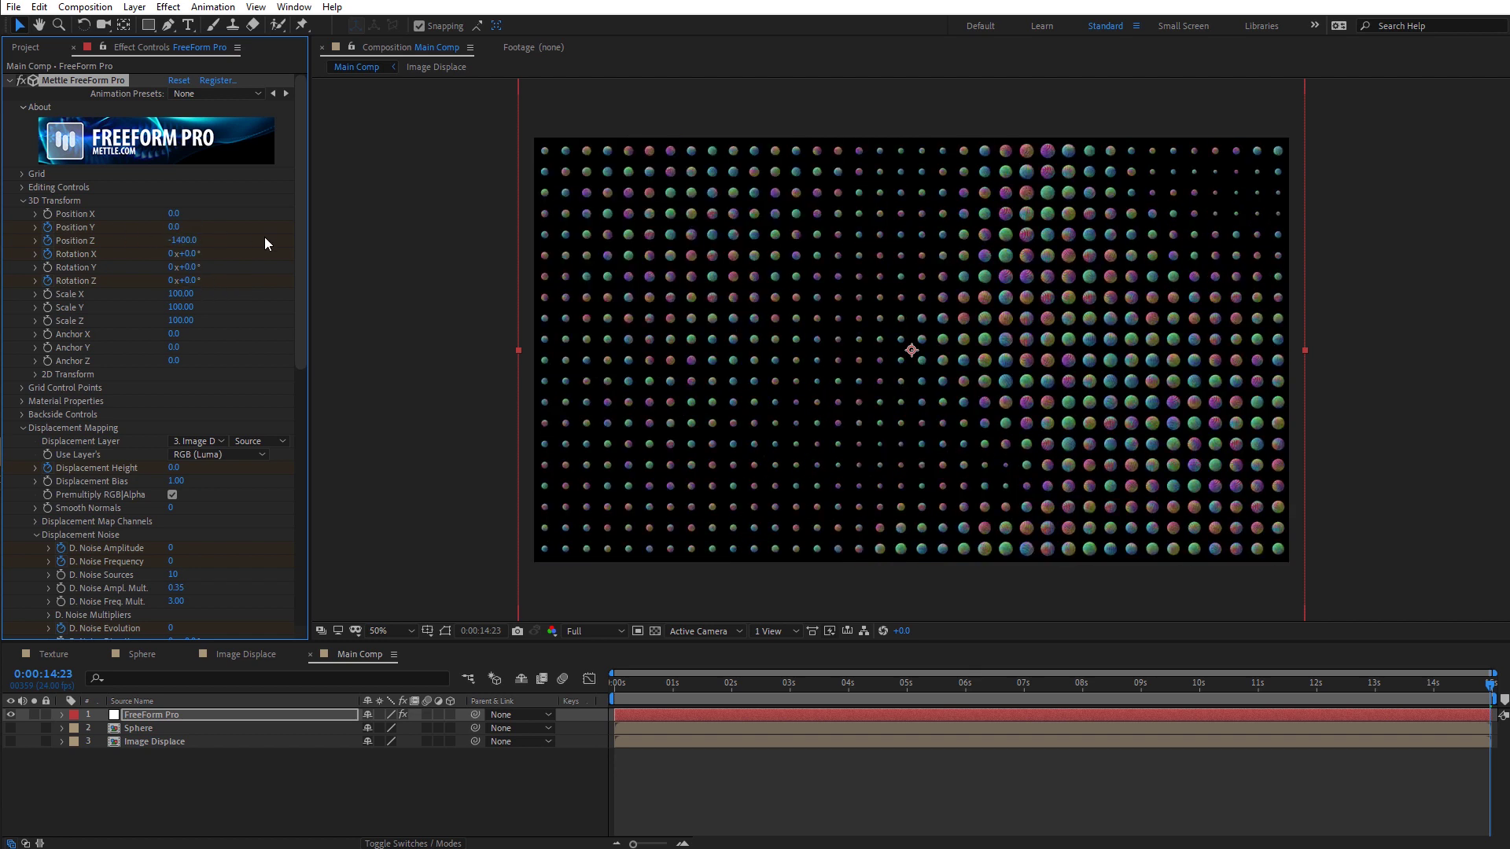
click(183, 241)
text(0)
key(Return)
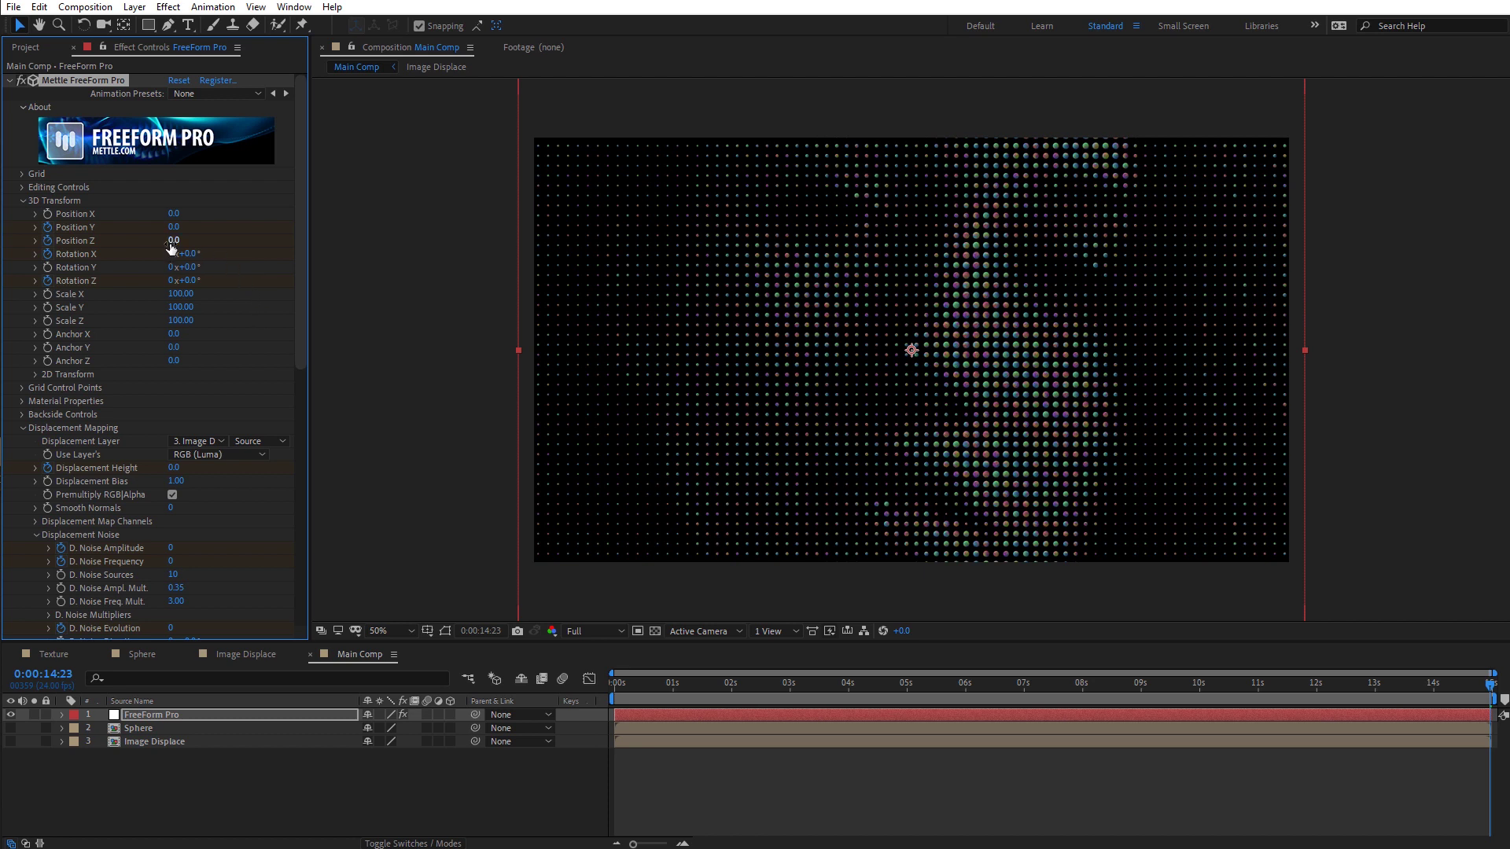
drag(171, 247, 203, 250)
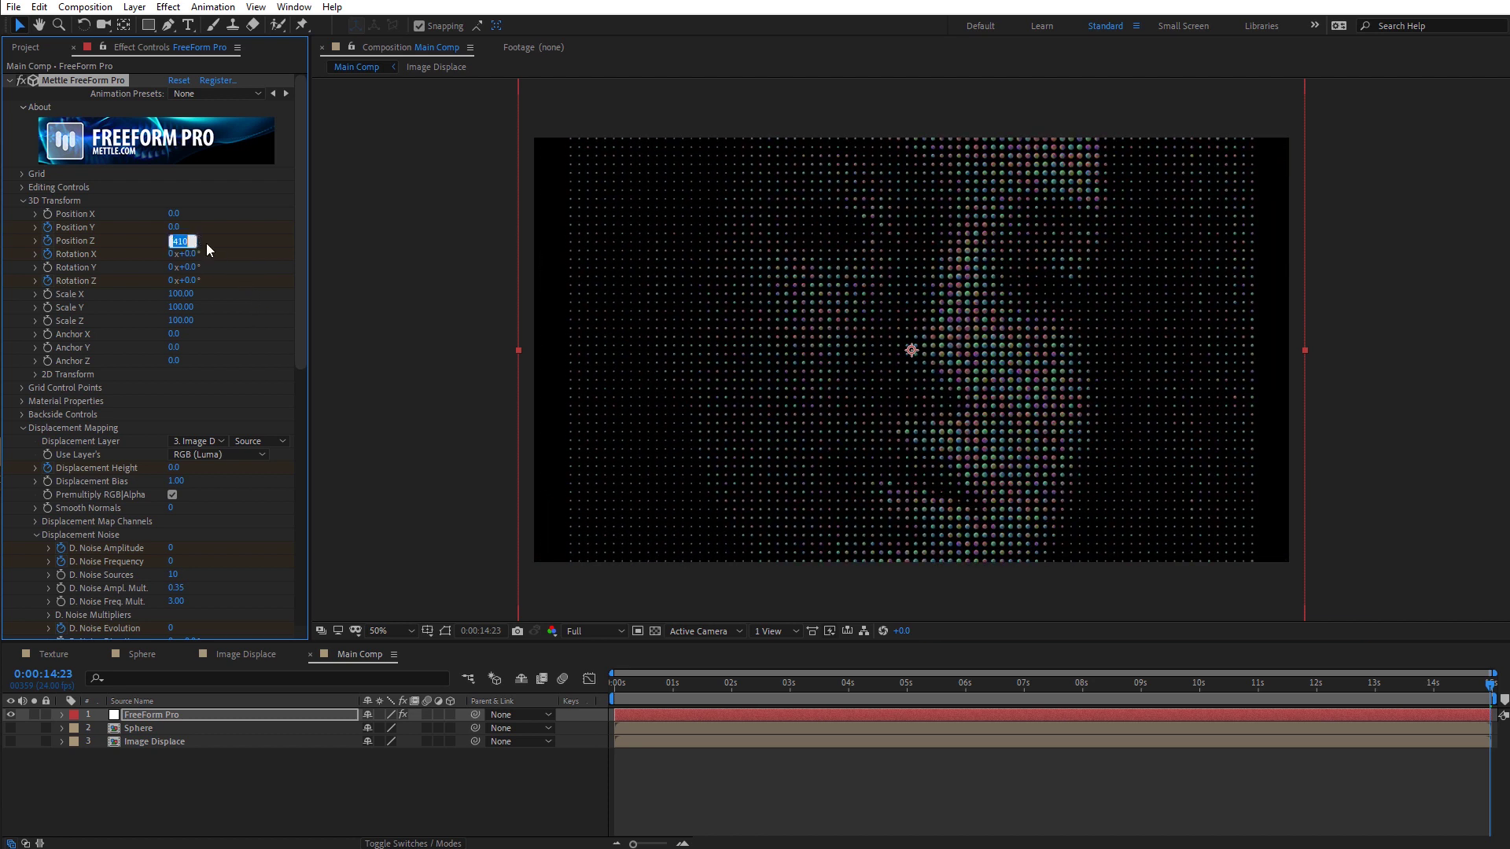
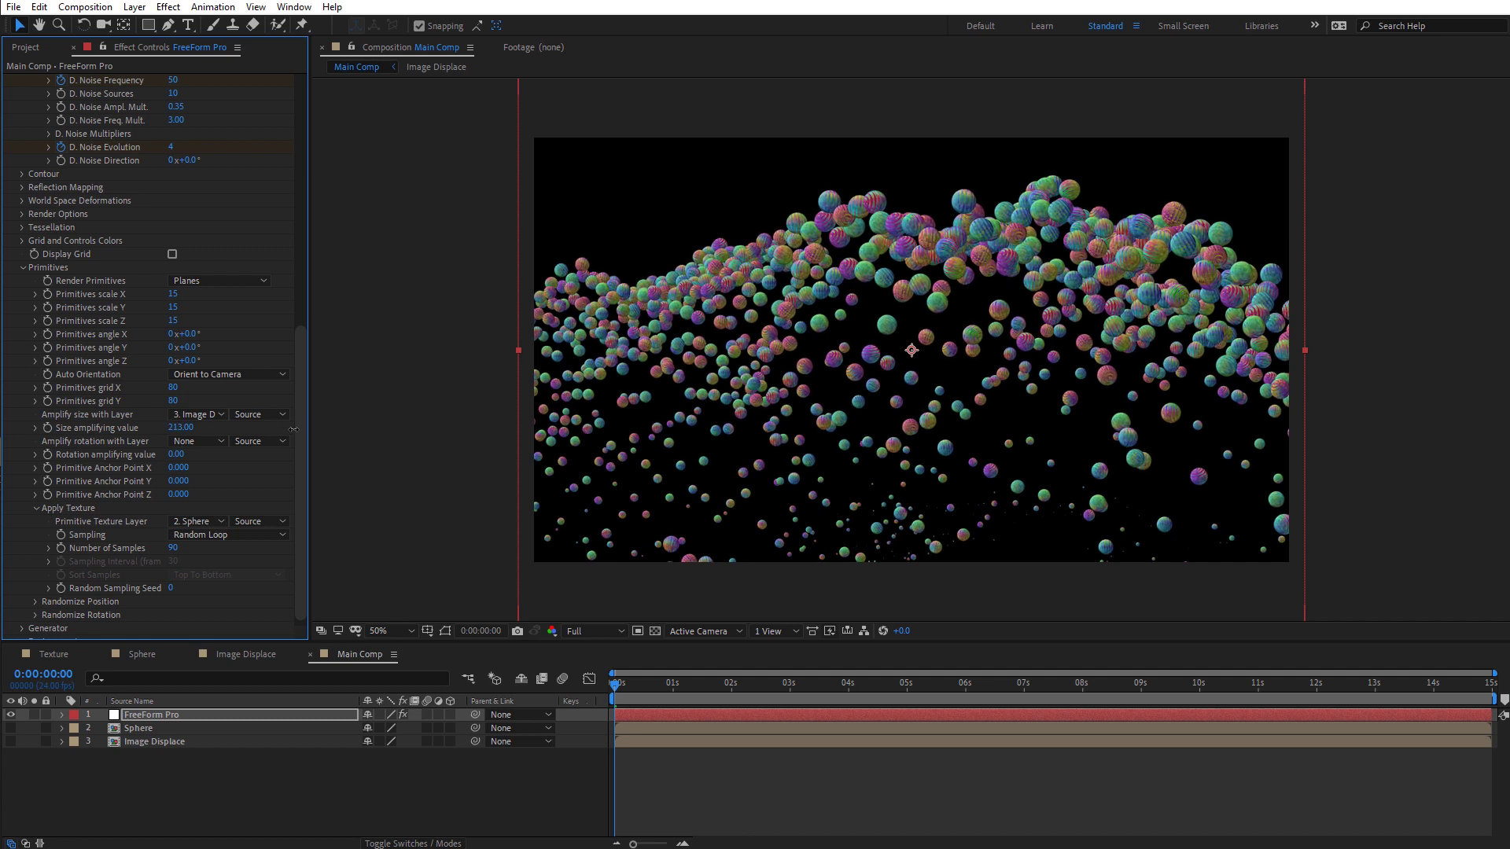
Step: Try a primitives Size amplifying value of about 308 at the first frame and scrub through the animation to judge it
scroll(863, 274, up, 2)
drag(815, 196, 787, 294)
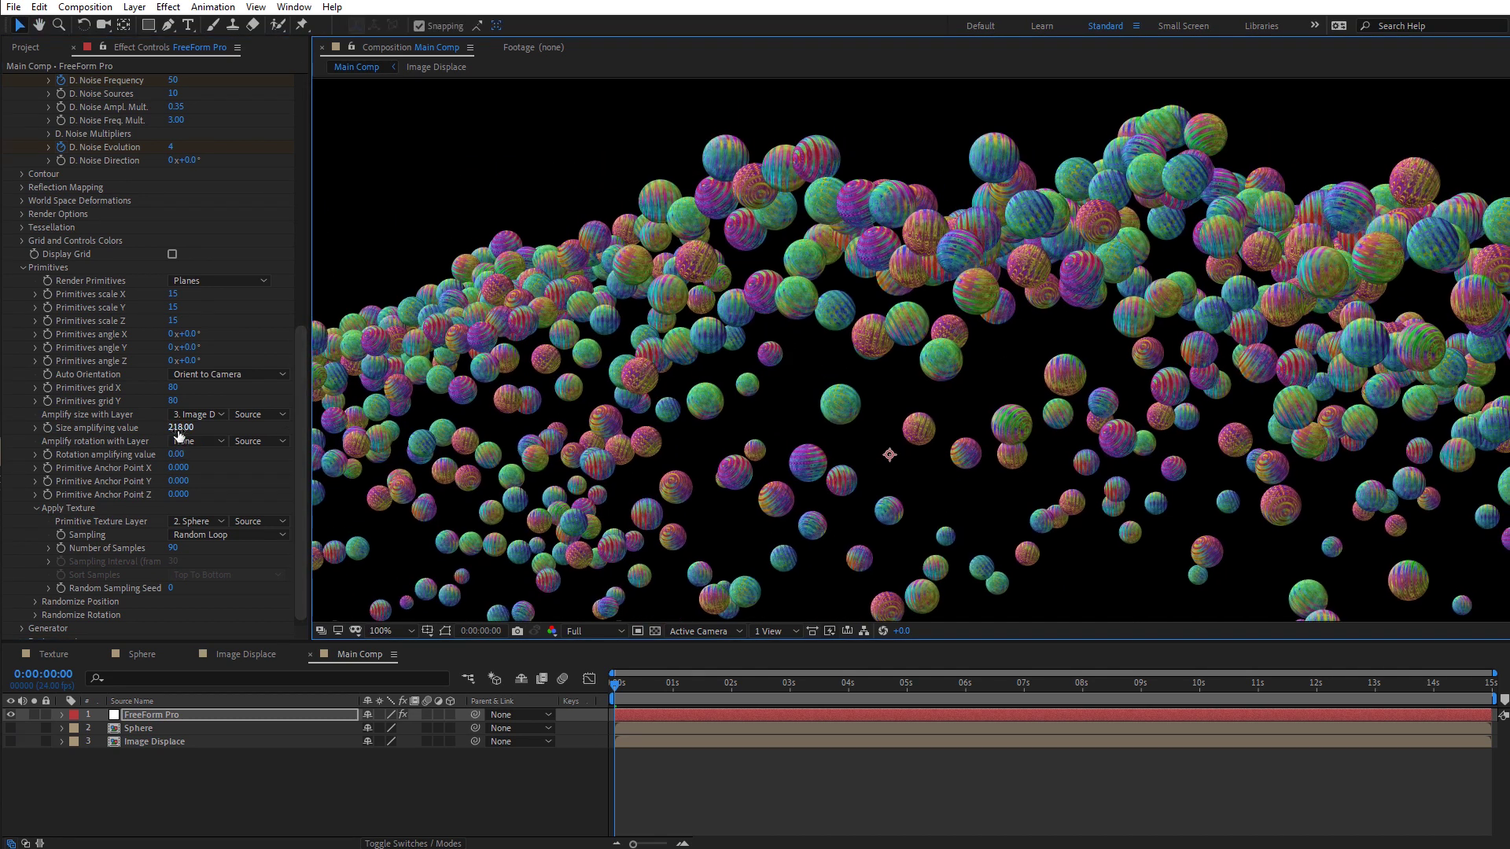
drag(183, 428, 246, 428)
scroll(950, 545, down, 2)
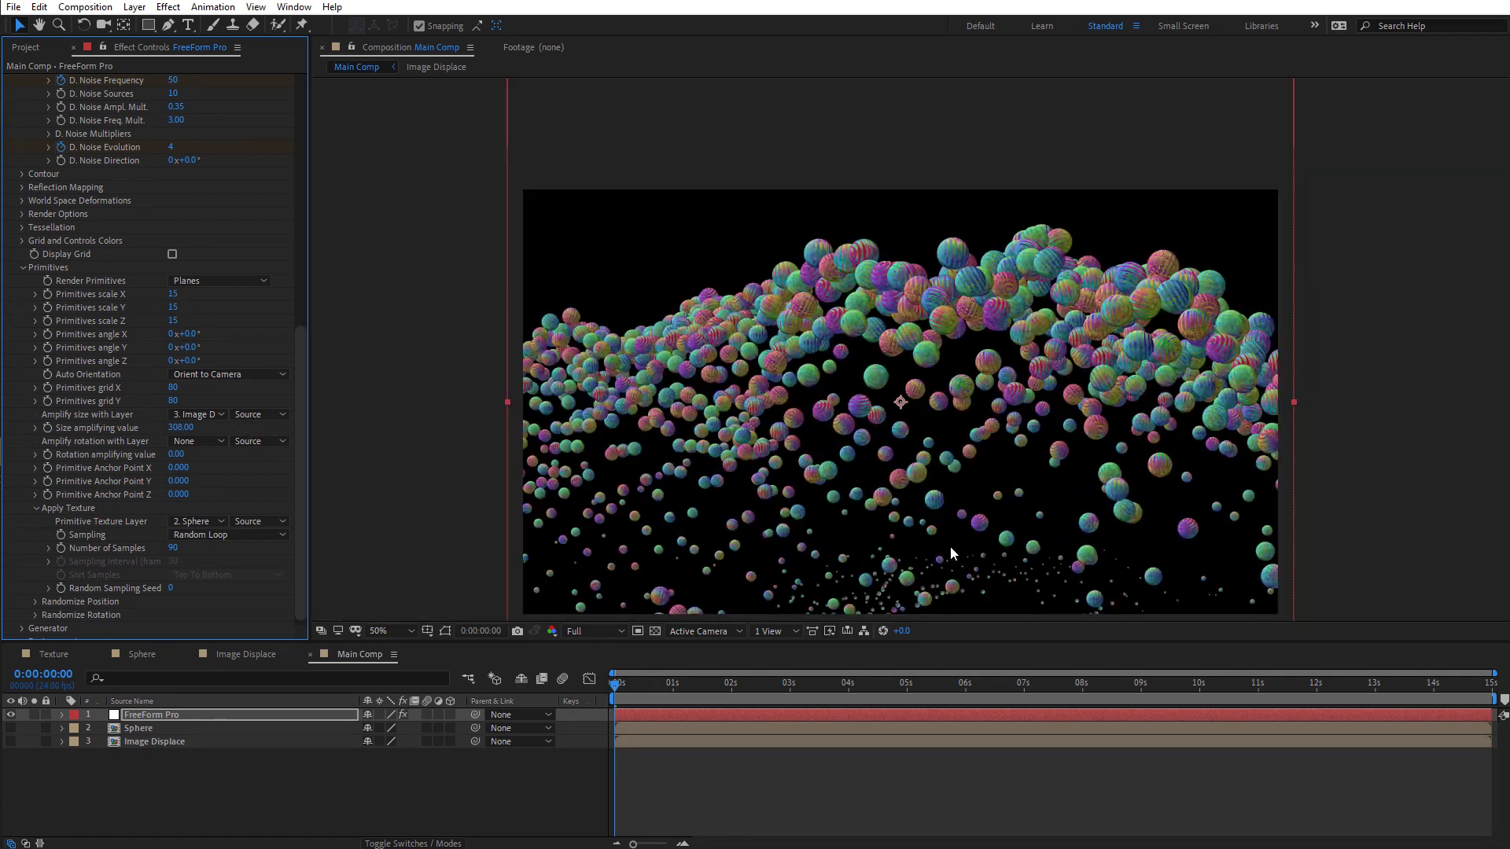
drag(650, 679, 1459, 700)
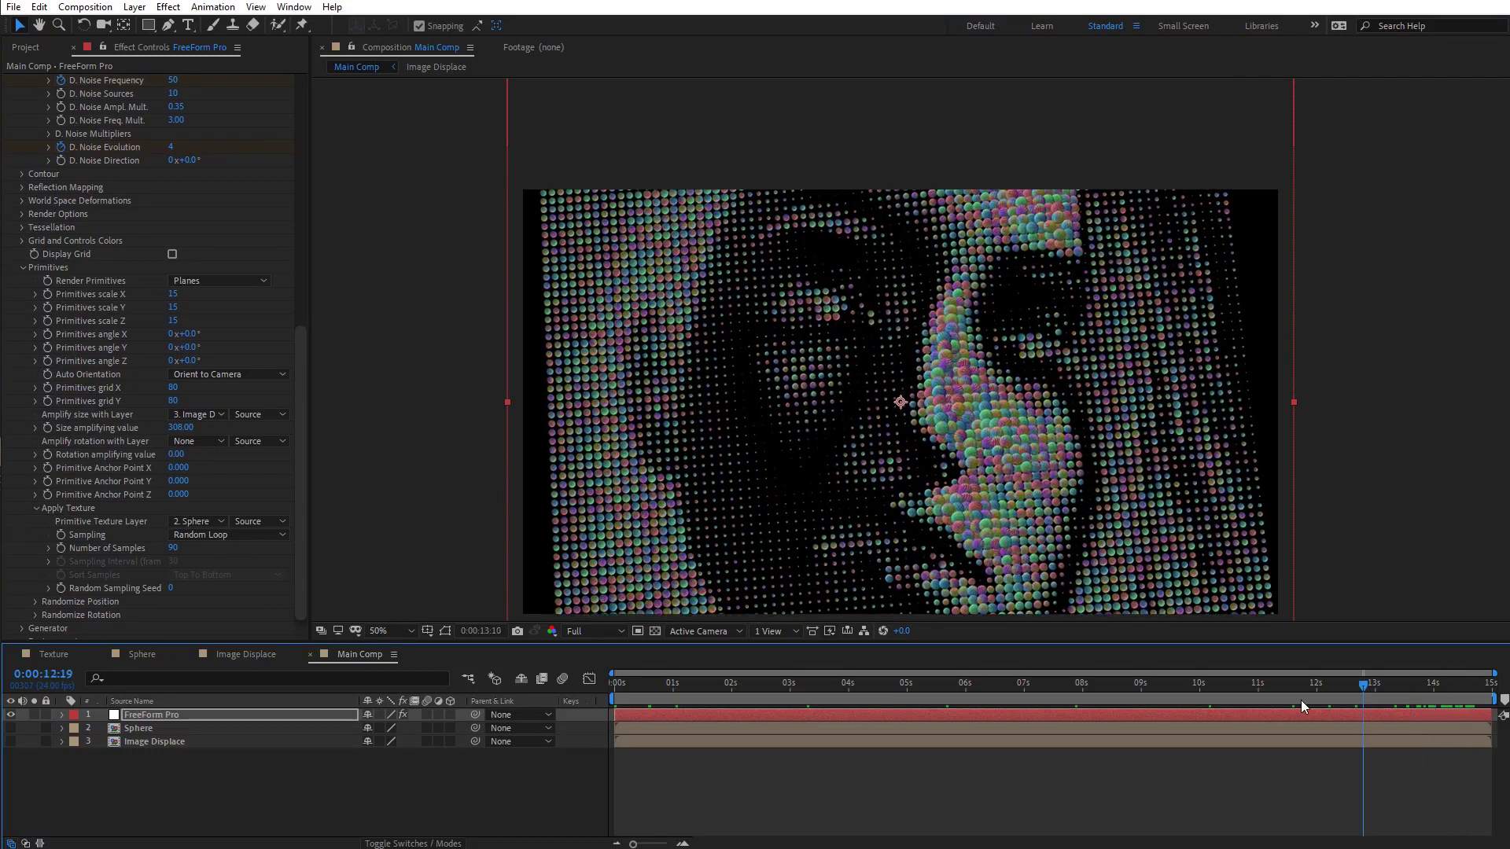
Step: Keyframe the primitives' Size amplifying value at 300 on the first frame and at 140 at 0:00:14:23
key(Home)
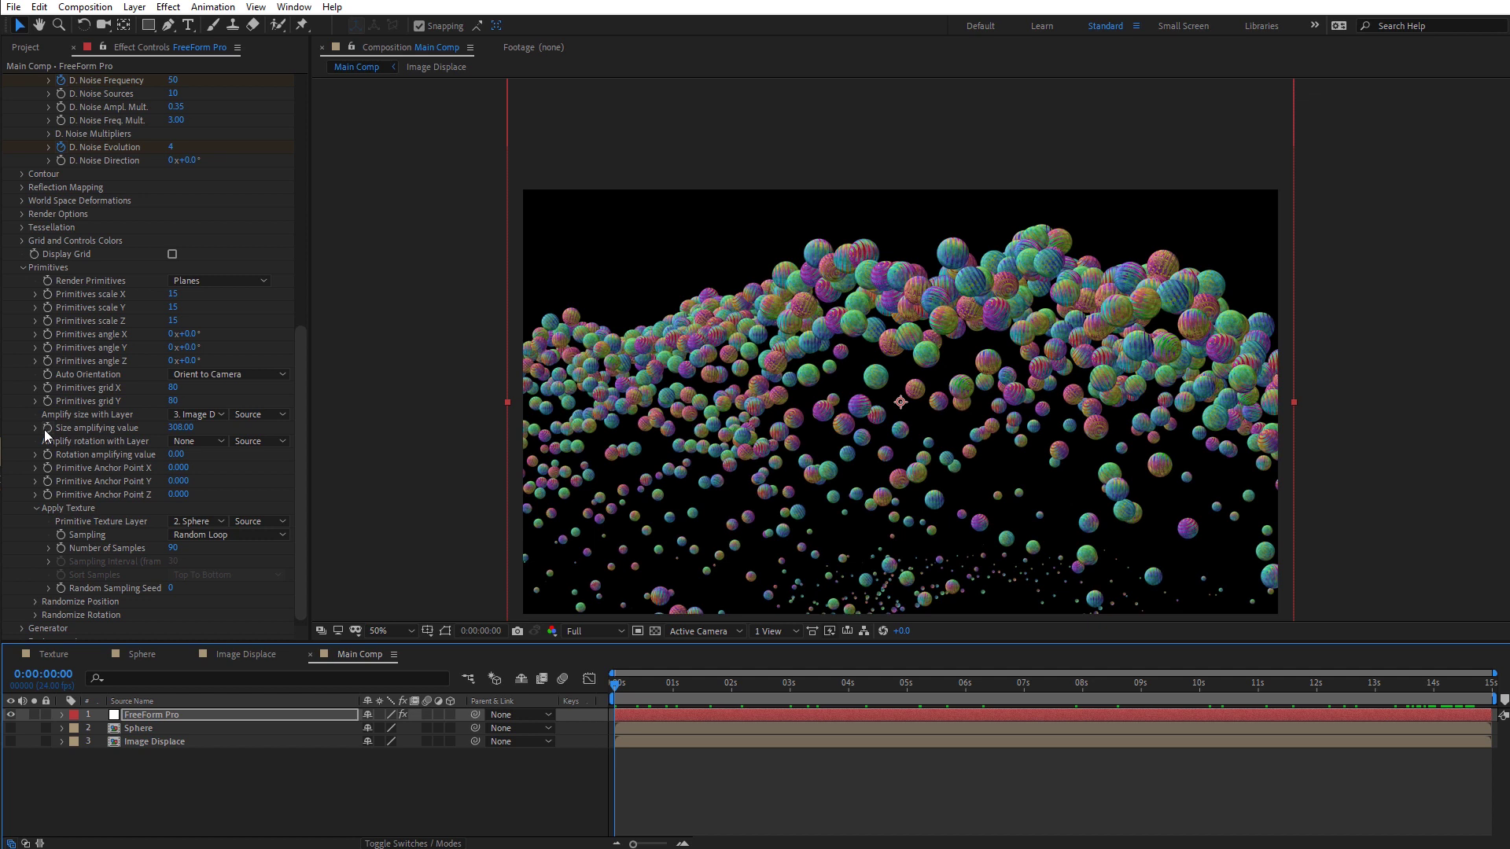
click(180, 428)
text(300)
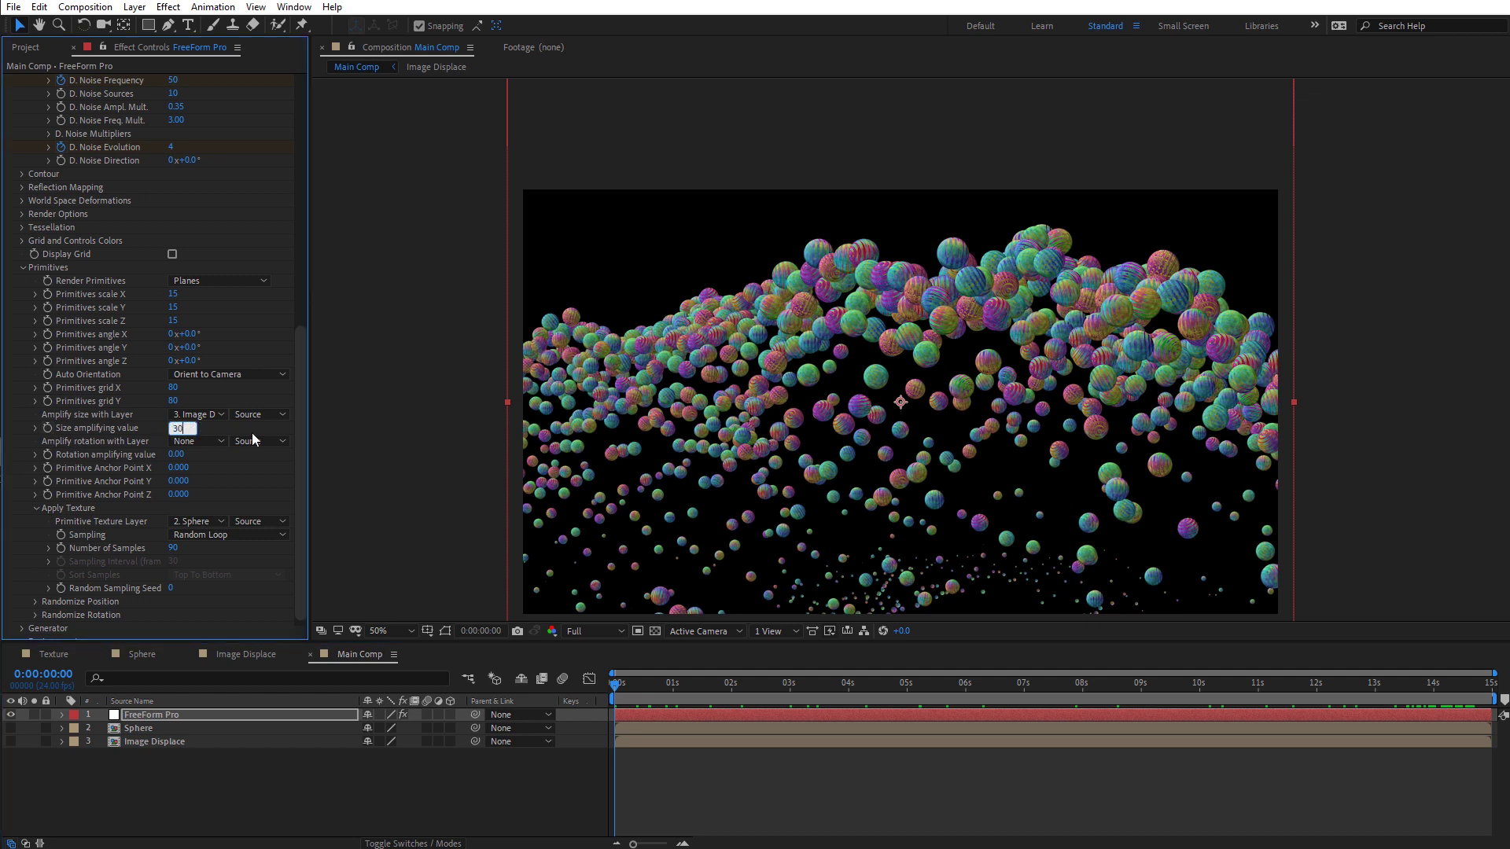
key(Return)
drag(617, 702, 1492, 700)
drag(181, 427, 88, 460)
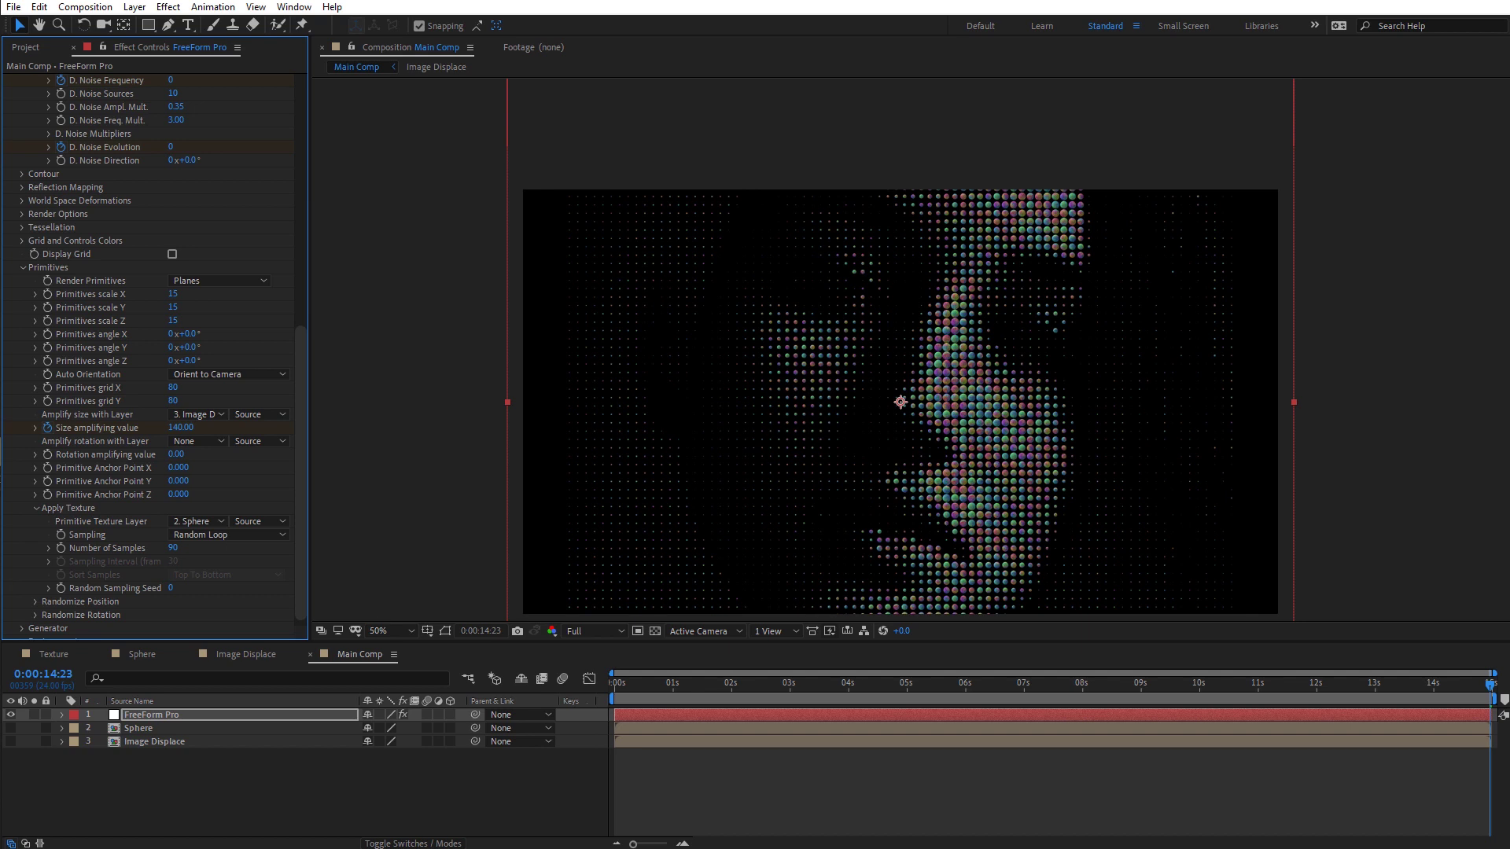
Step: Examine the spheres at 100% near the start of the animation and review the antialiasing choices in FreeForm Pro's render options
drag(1493, 689, 624, 706)
key(slash)
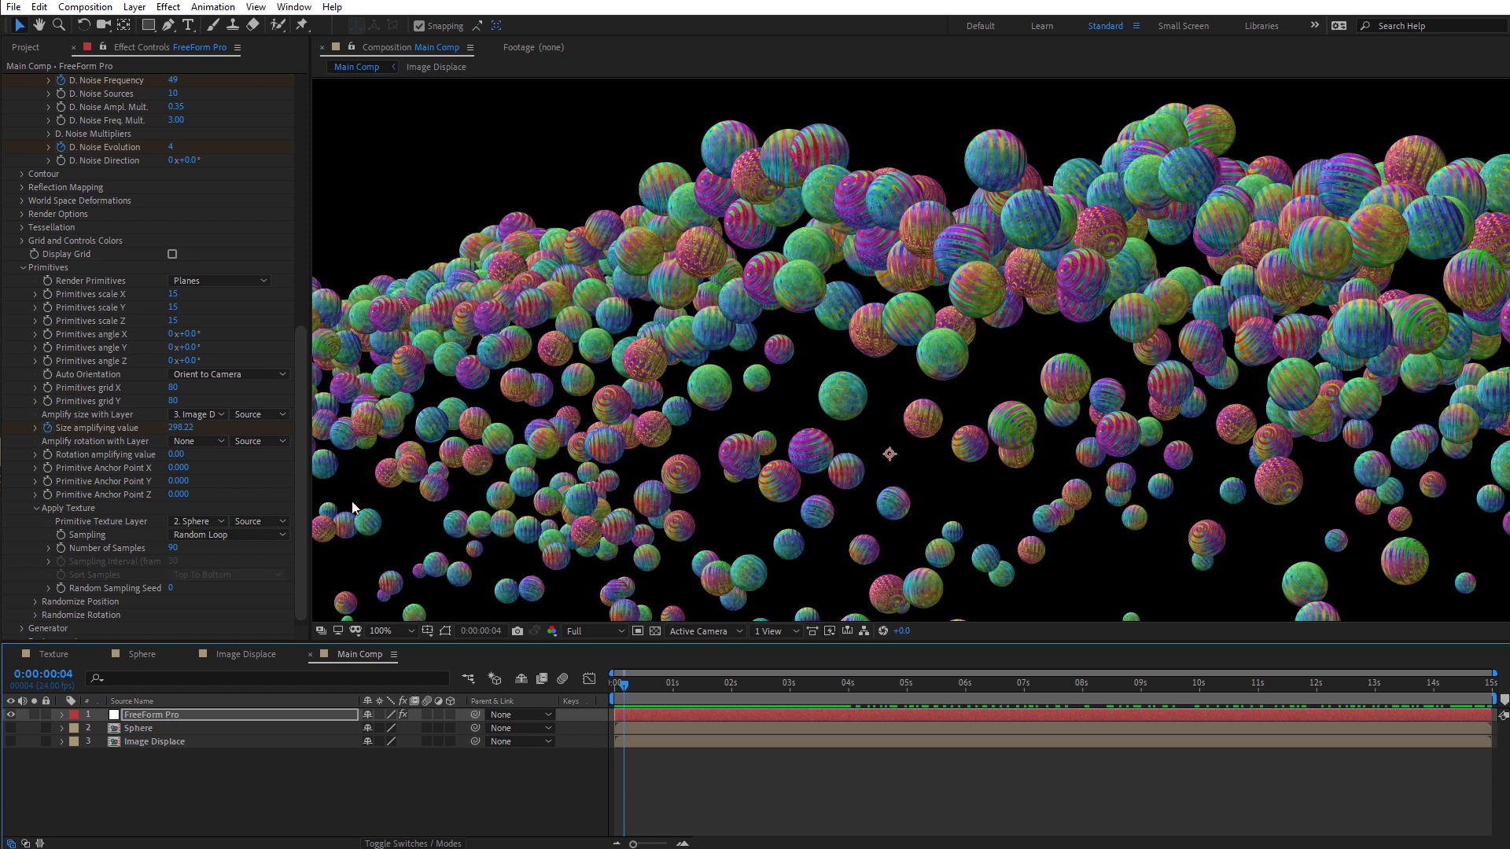
click(22, 214)
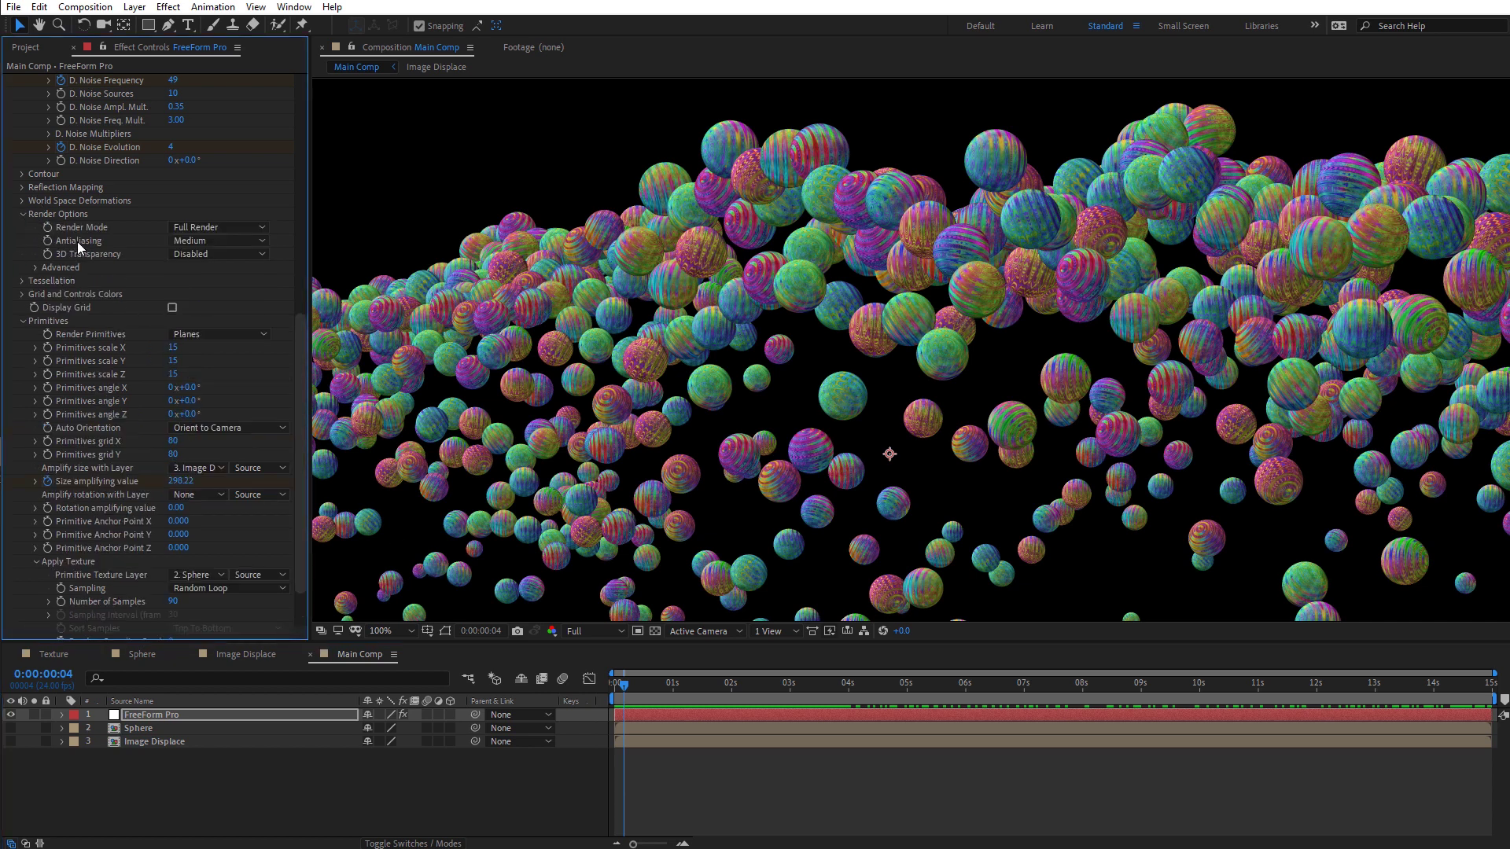
click(217, 242)
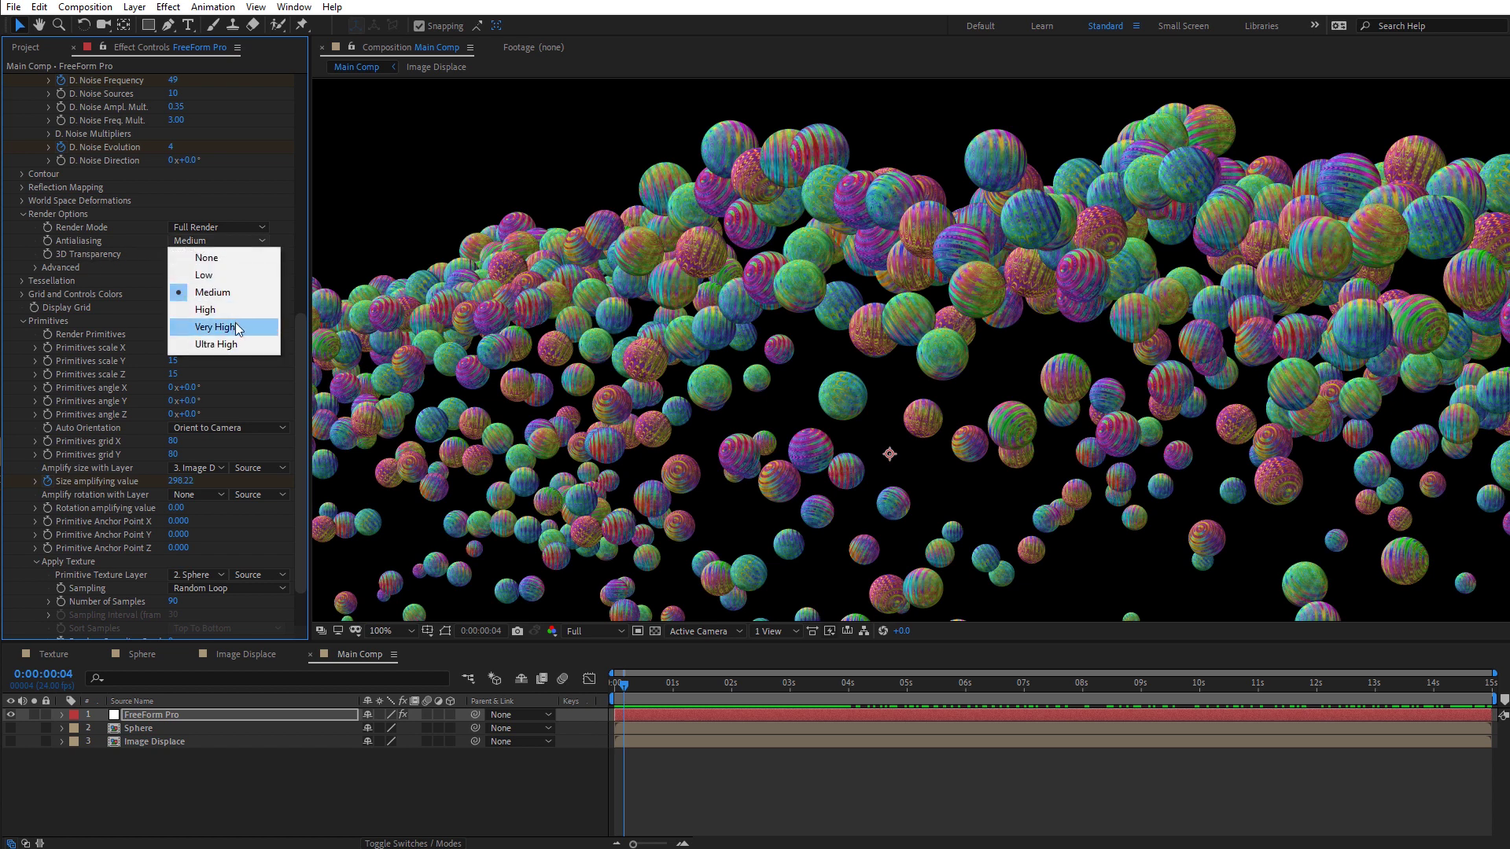
click(138, 239)
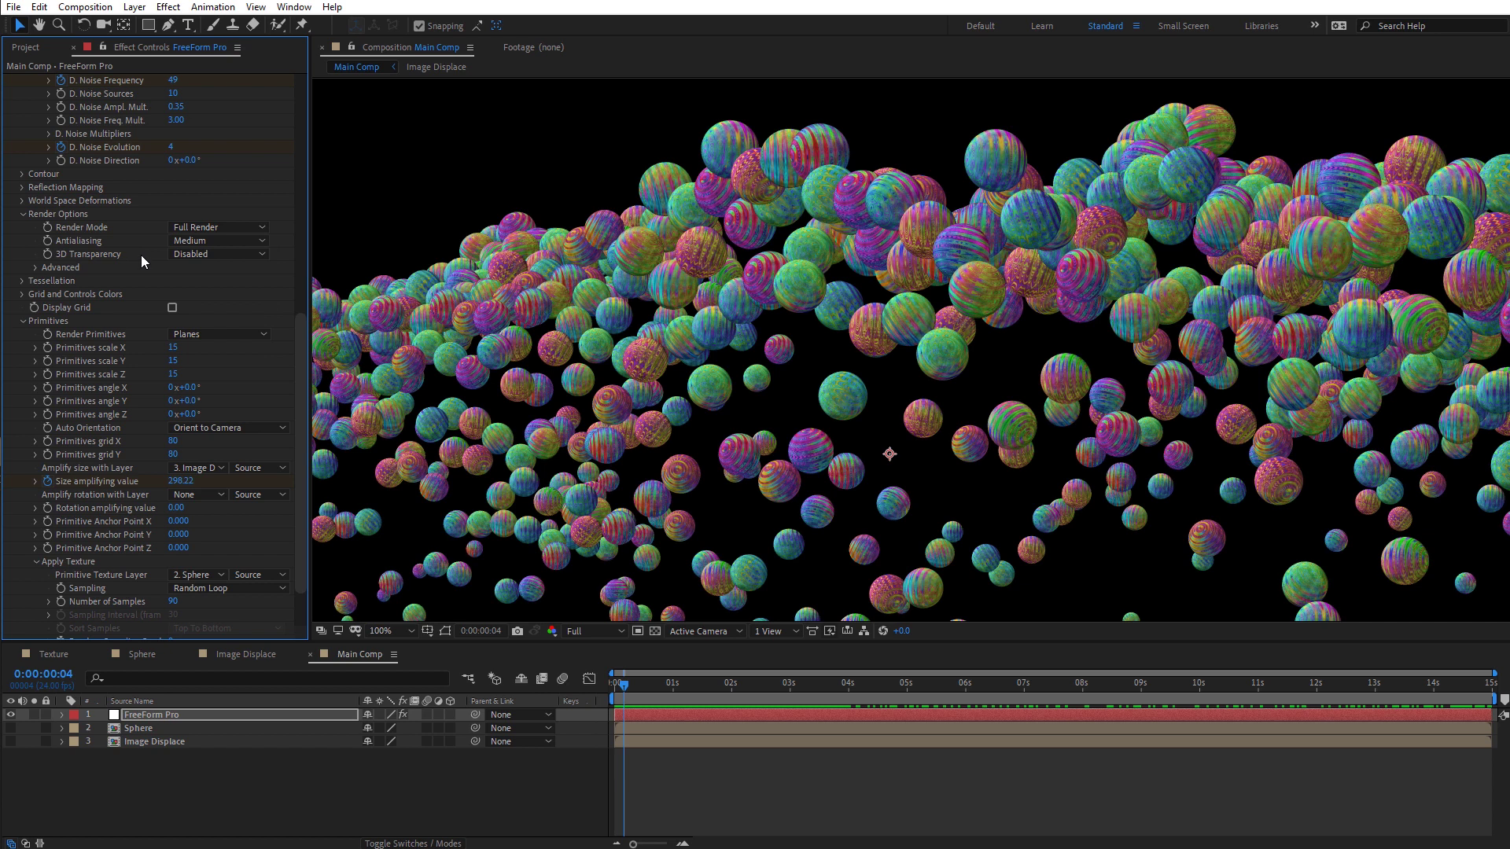
key(Home)
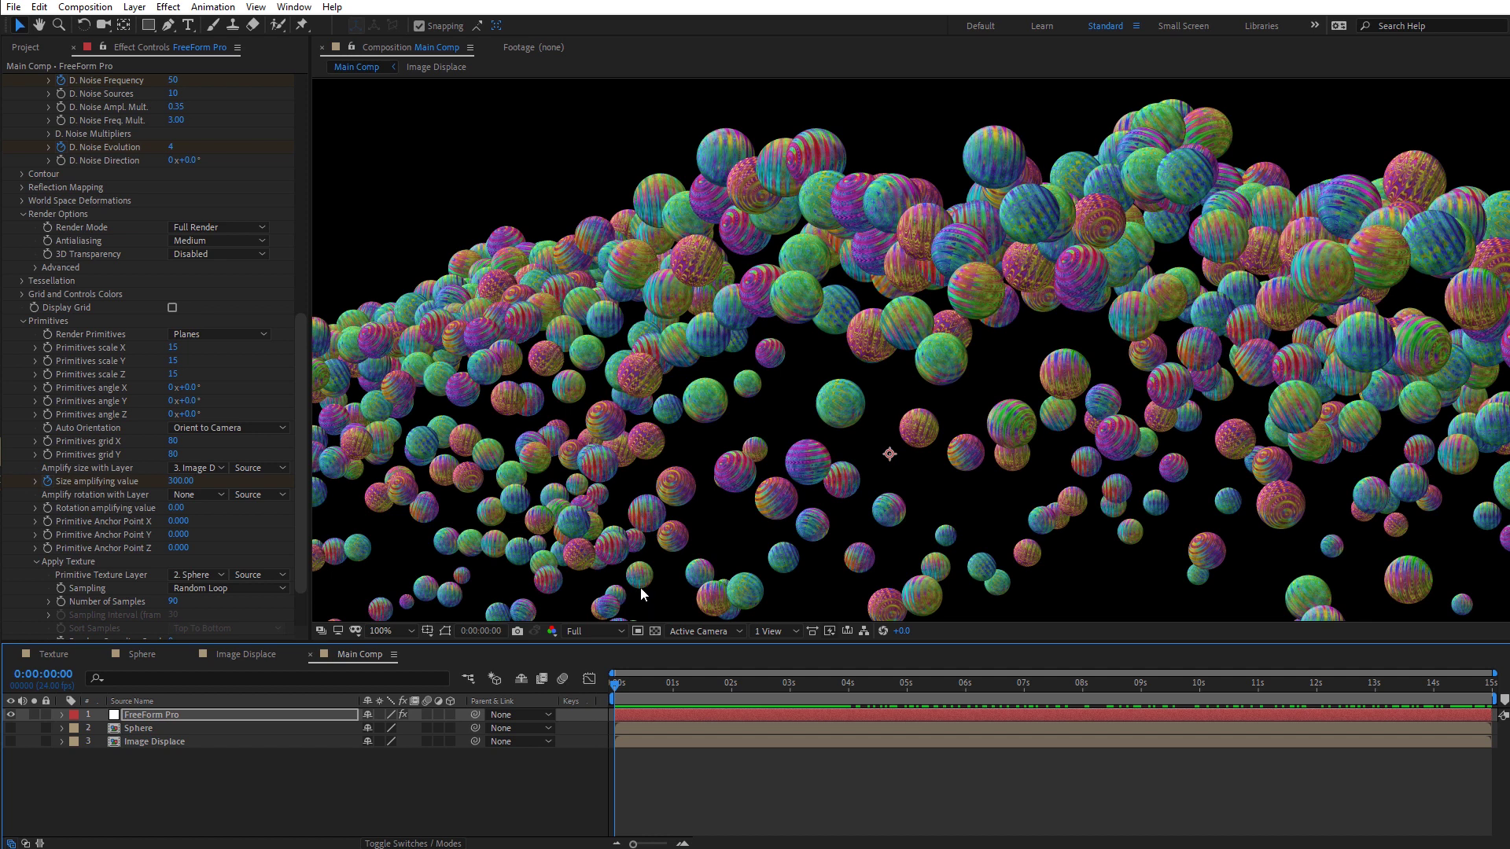
Step: In the Texture comp nested inside Sphere, set the procedural texture image's opacity to 100%
click(142, 656)
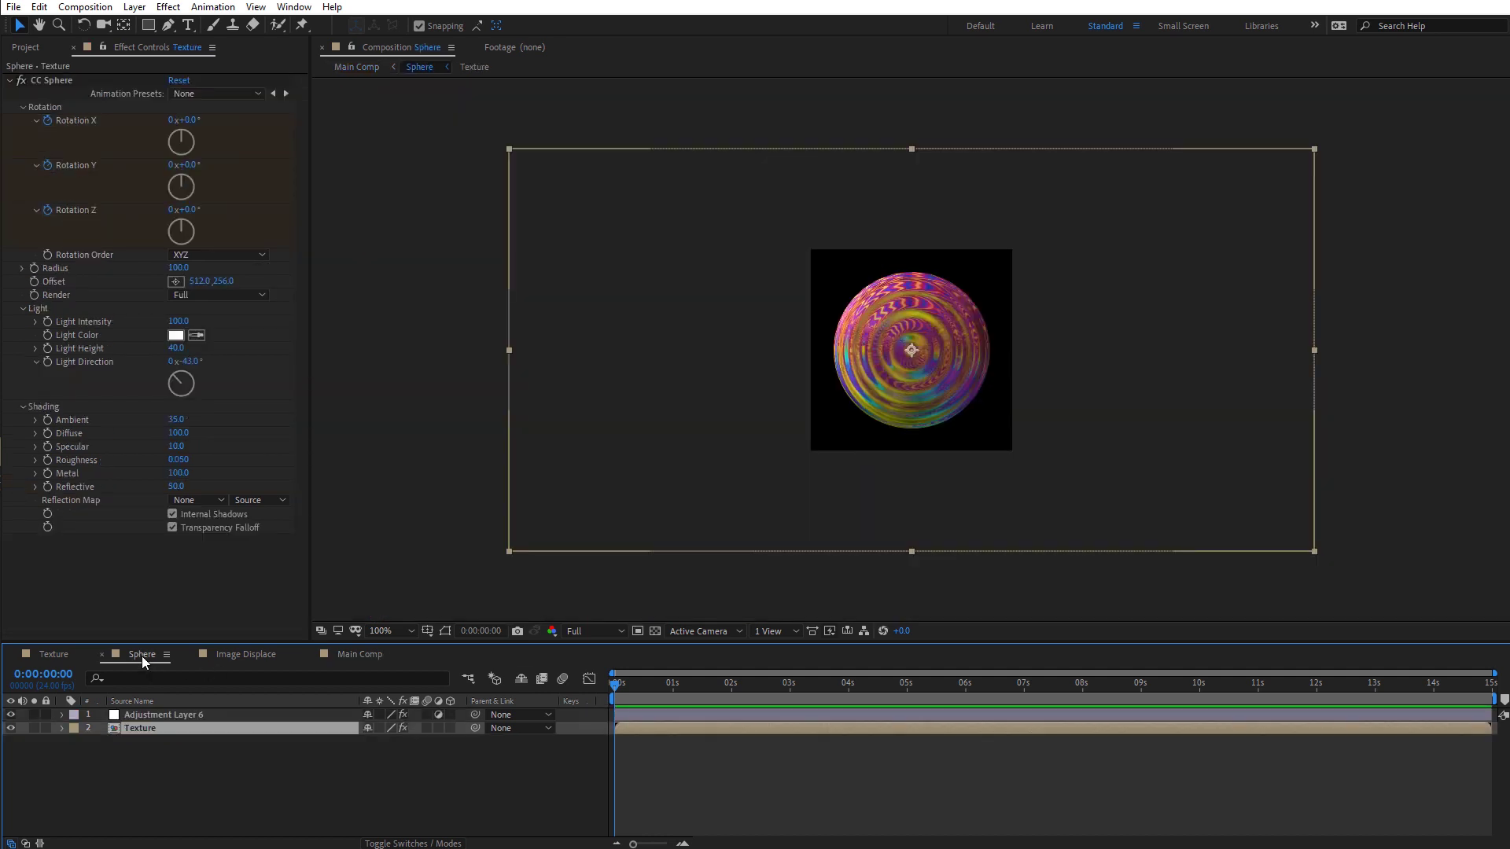
double_click(152, 729)
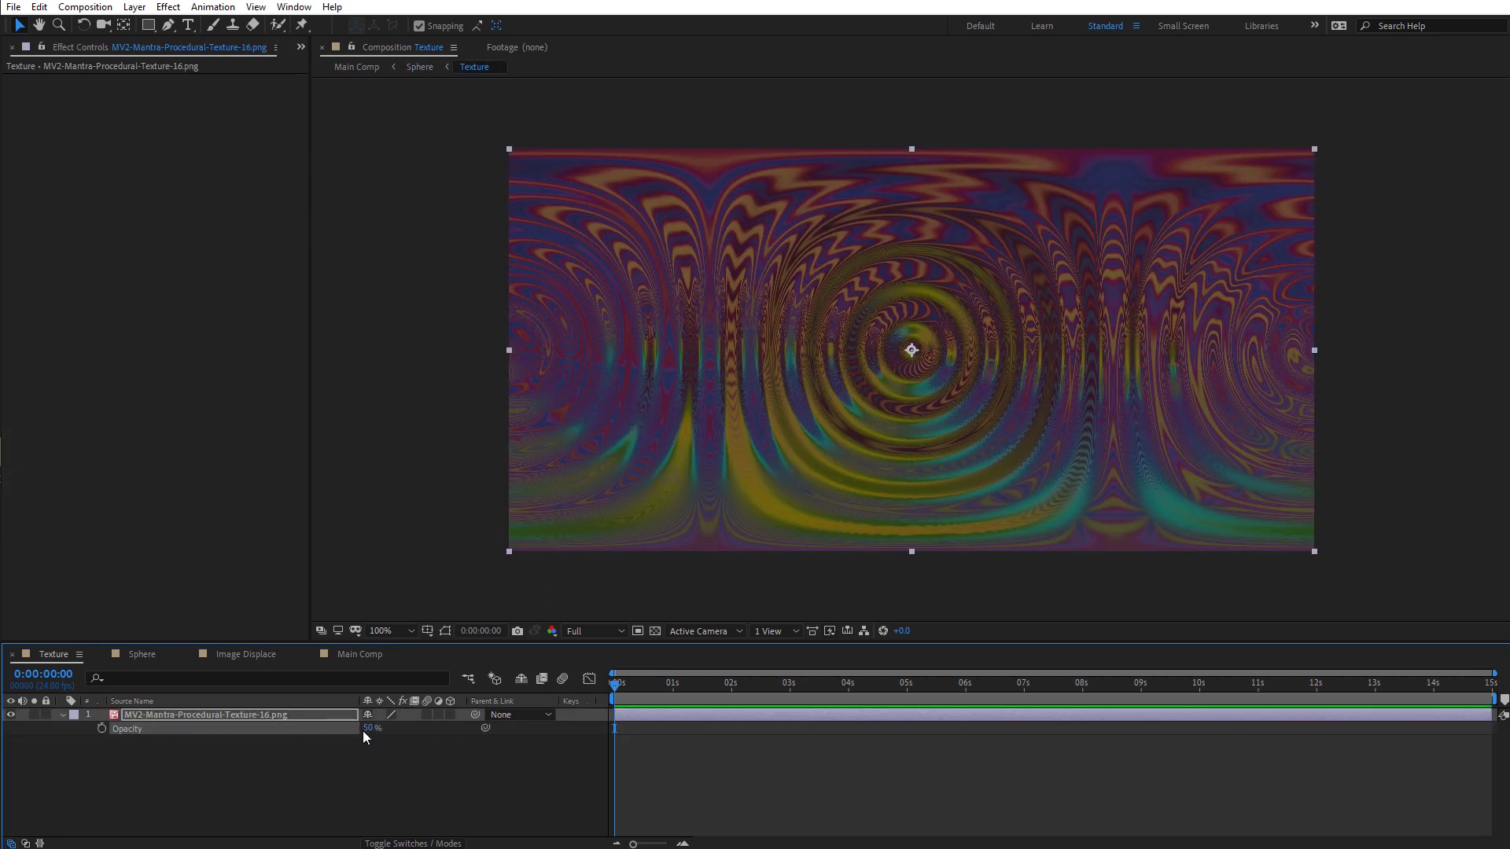
drag(363, 736, 445, 728)
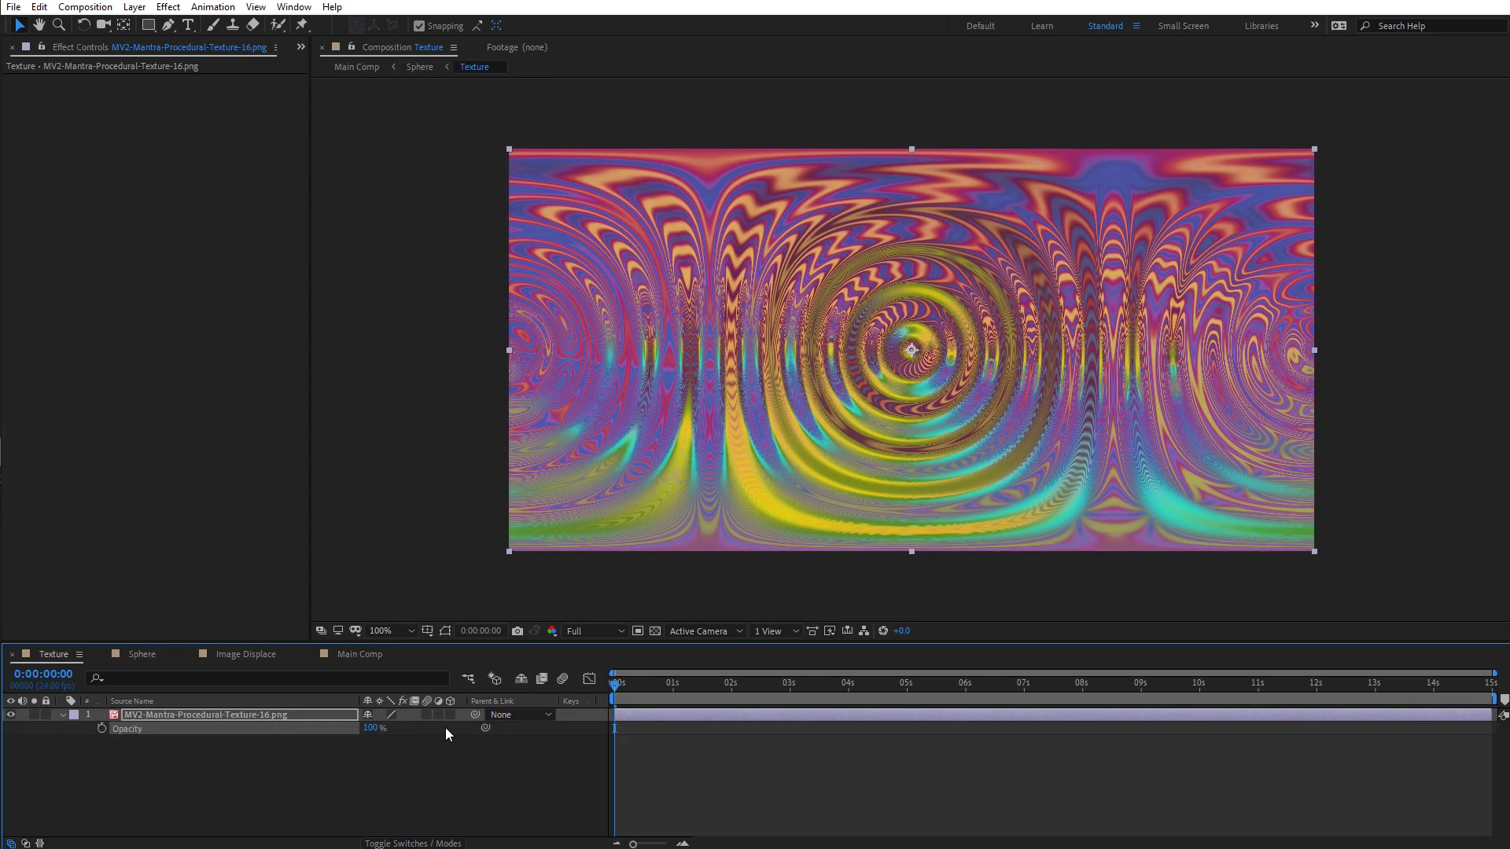
Step: In the Sphere comp, set the adjustment layer's Vibrance effect Saturation to -100 and scrub through the first seconds
click(151, 654)
click(167, 716)
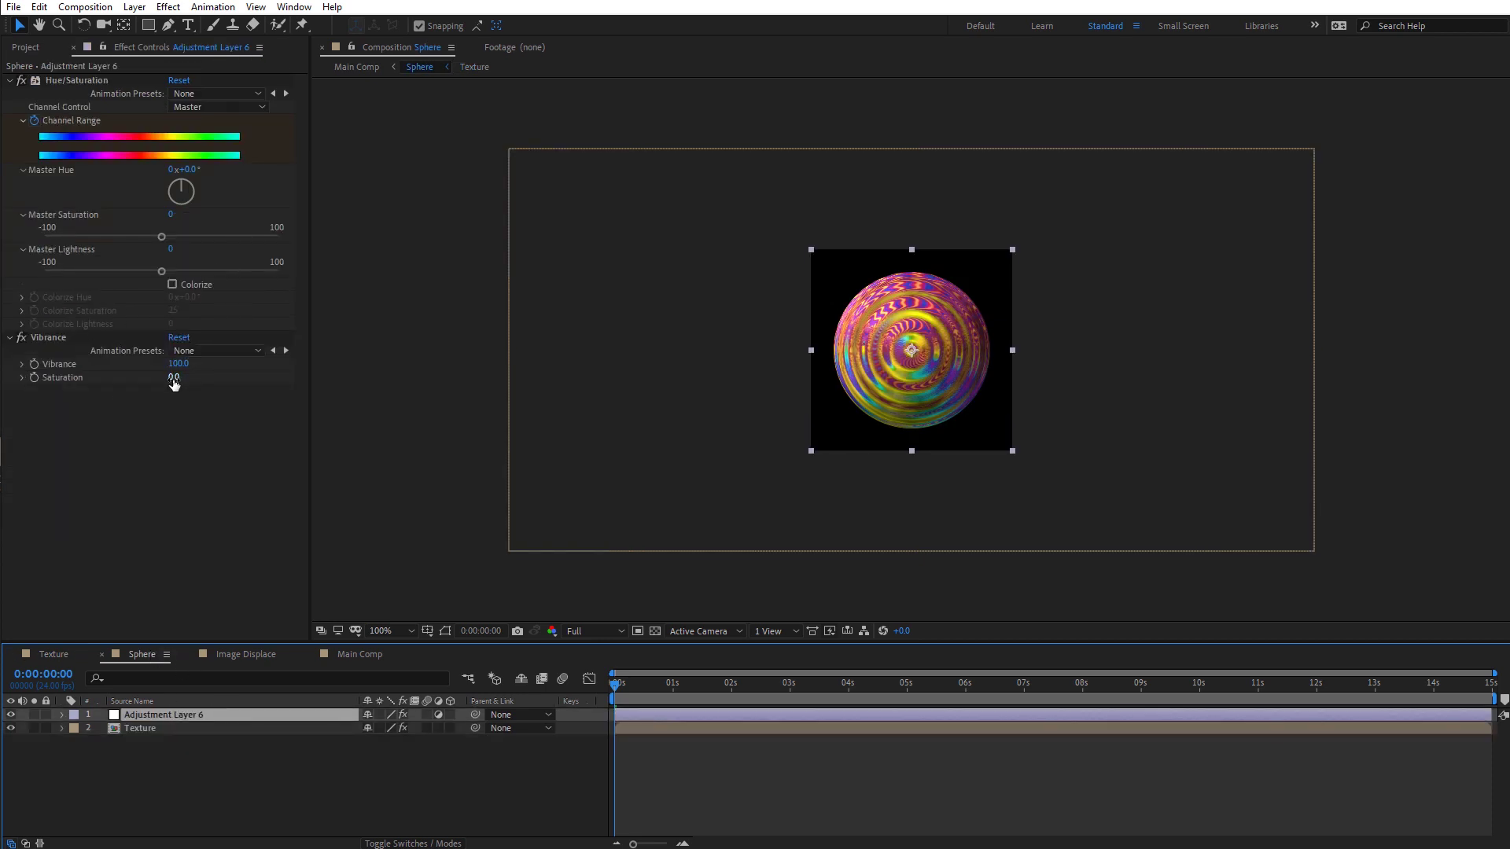
drag(174, 378, 55, 378)
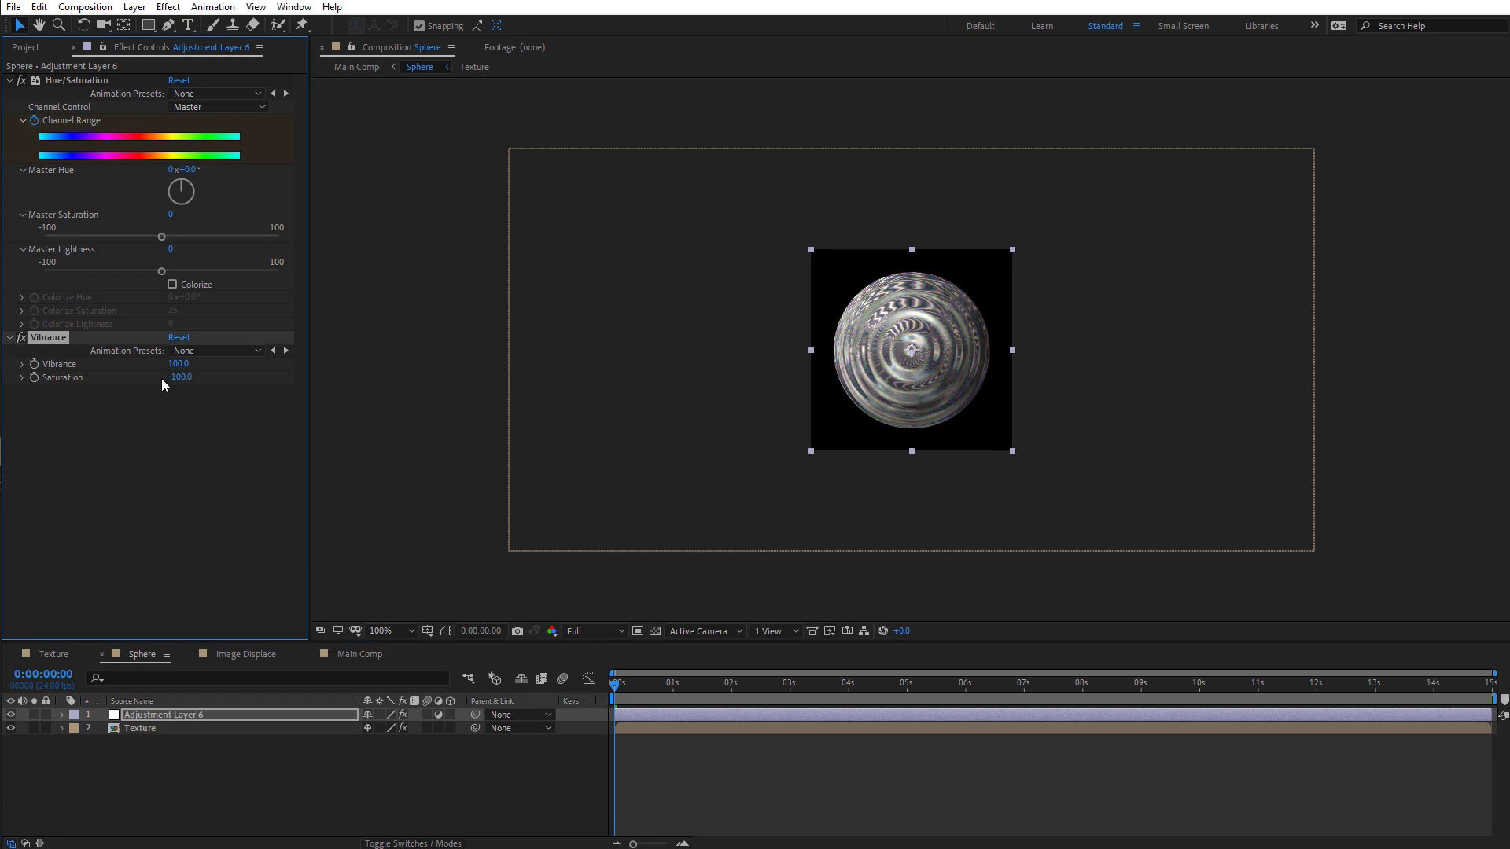
drag(622, 682, 587, 701)
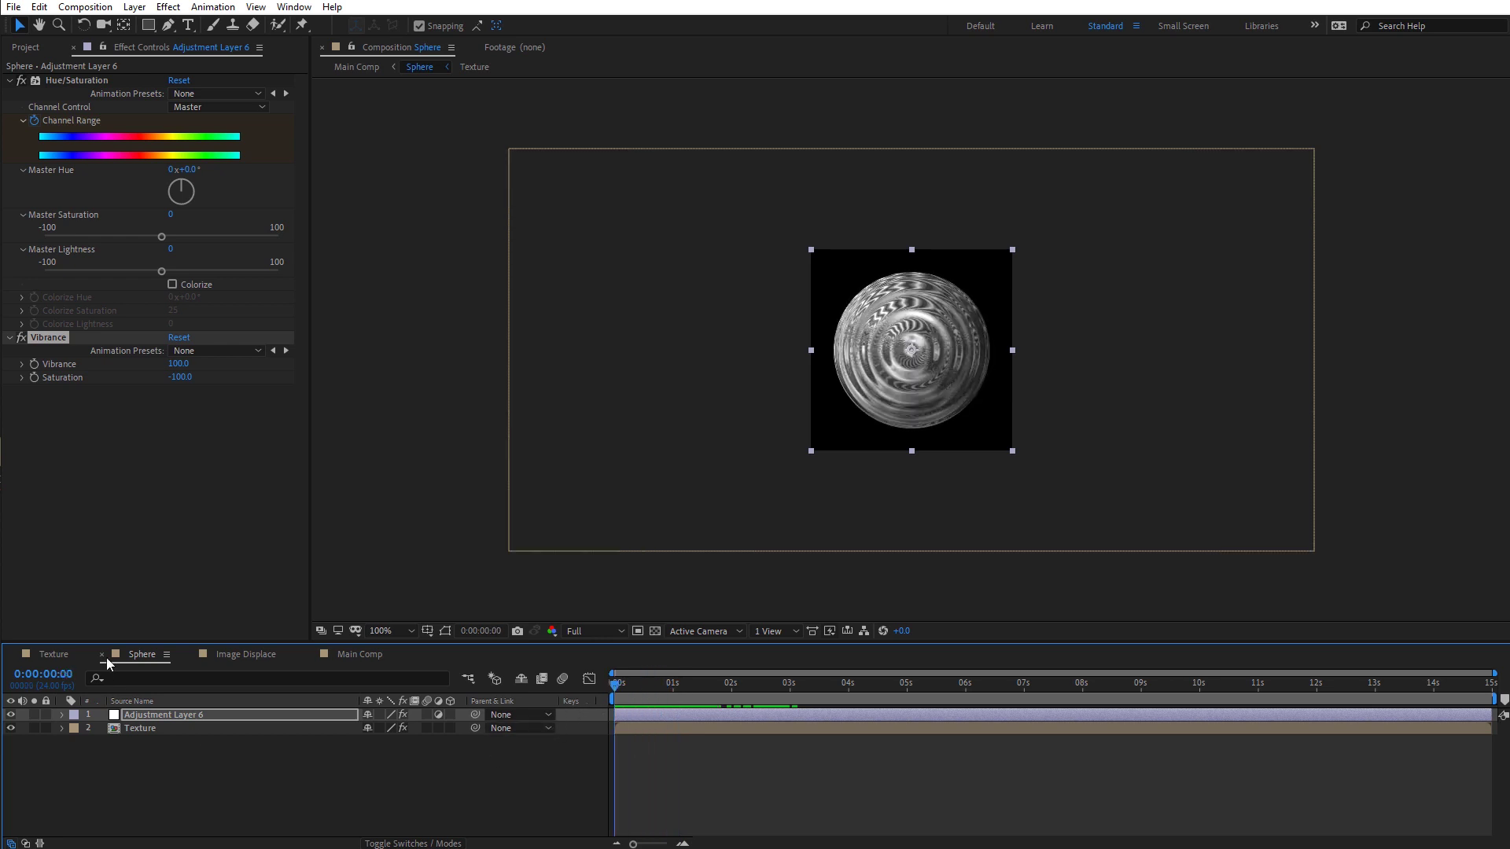
Step: Preview Main Comp with the desaturated spheres and return to the first frame
click(349, 658)
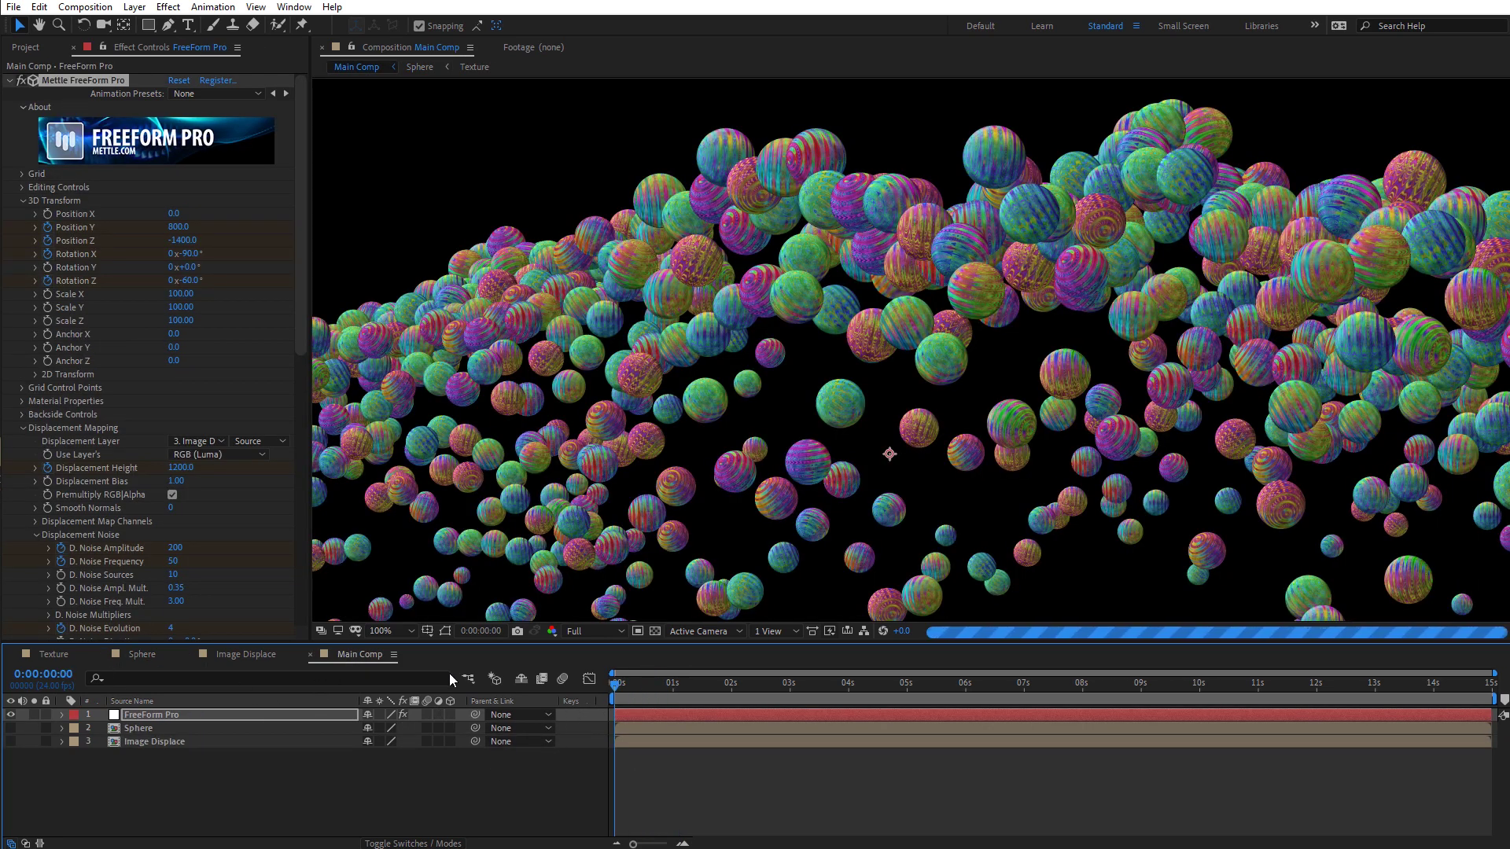
key(space)
key(comma)
key(comma)
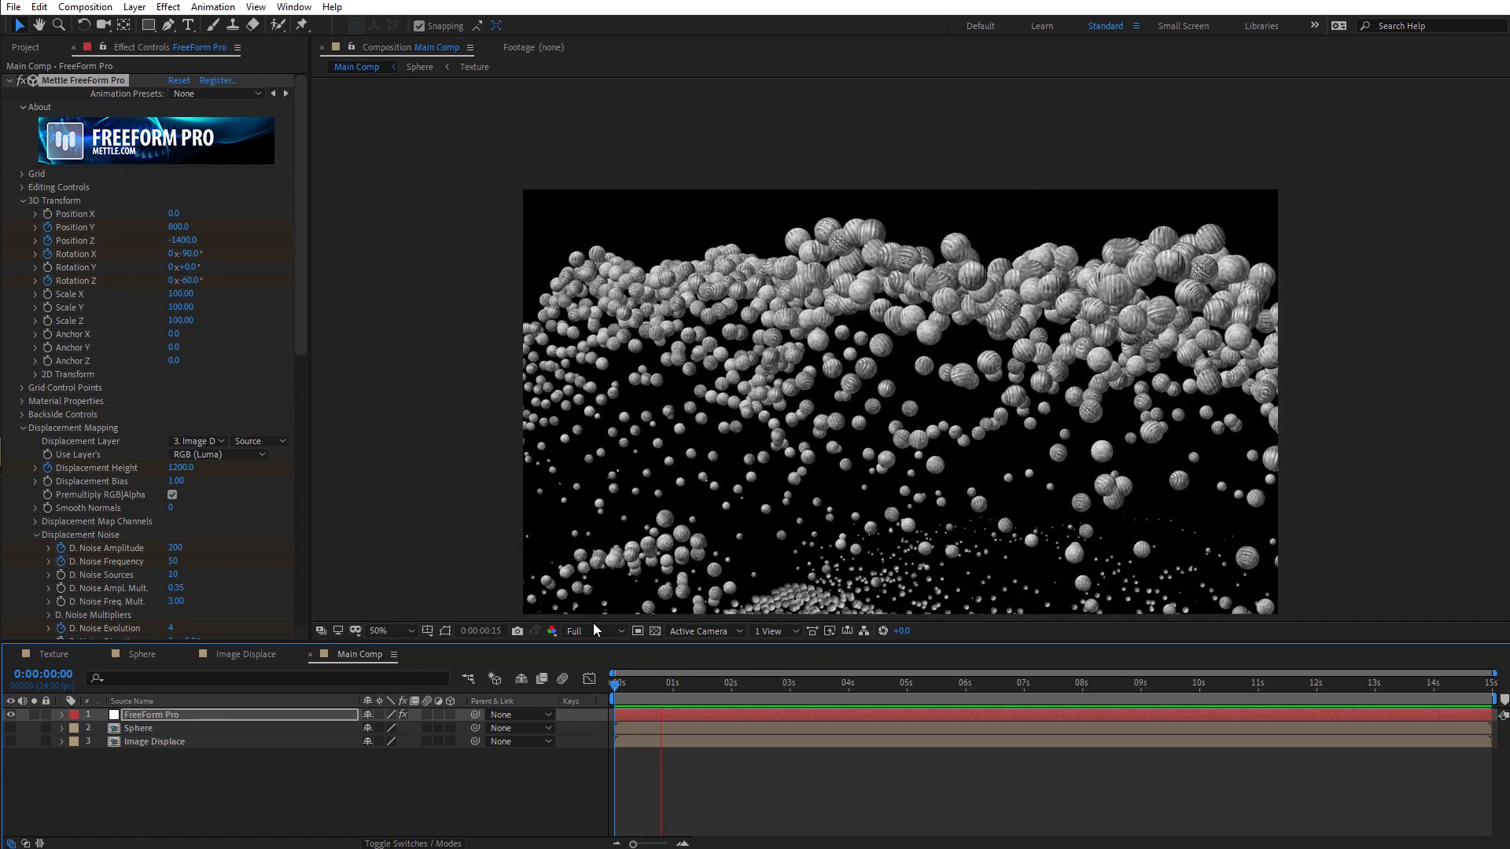
click(653, 683)
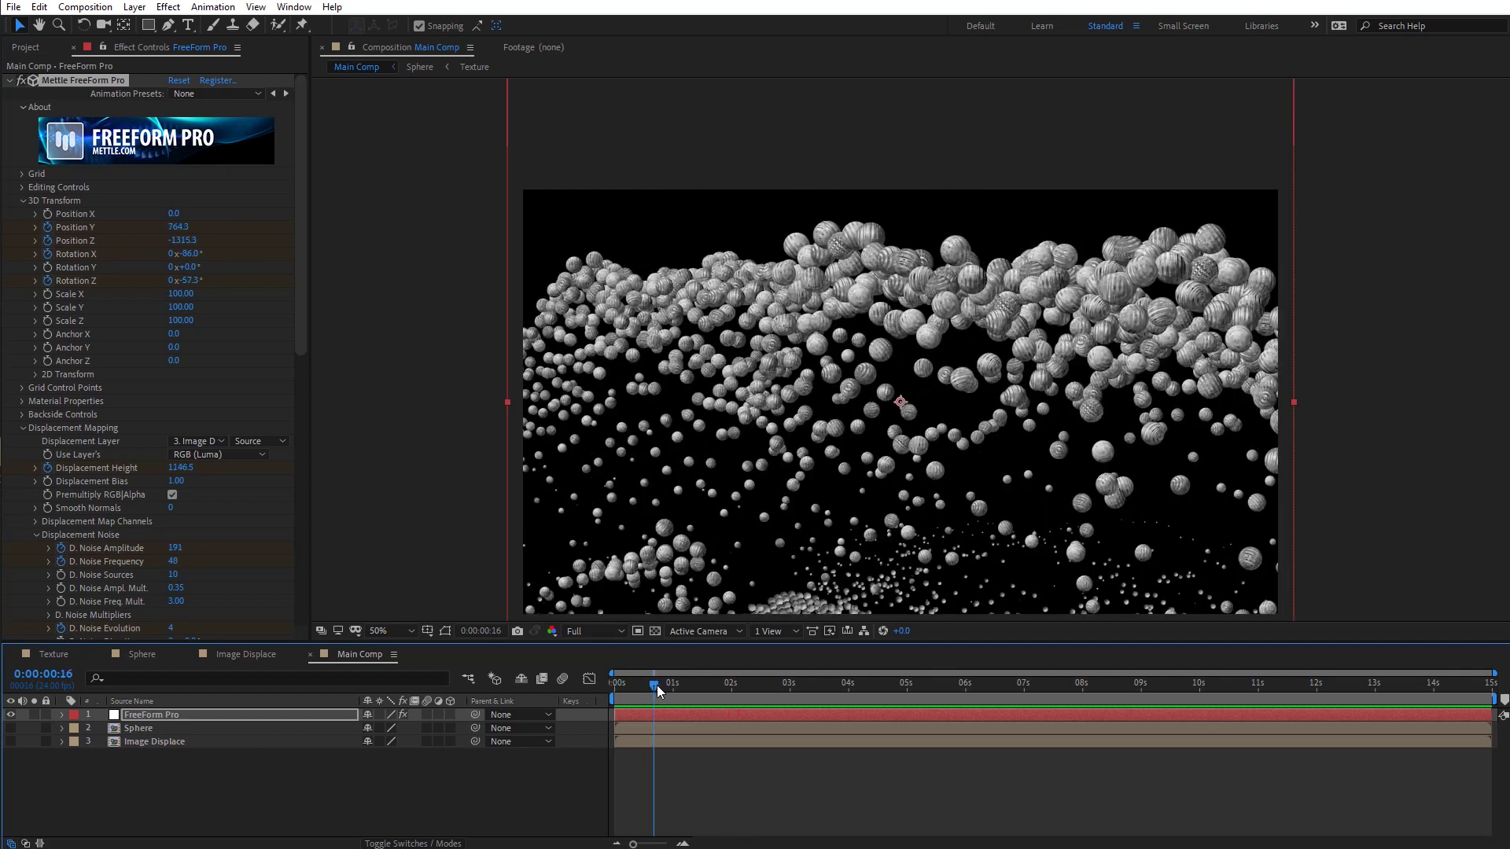
drag(657, 685, 614, 696)
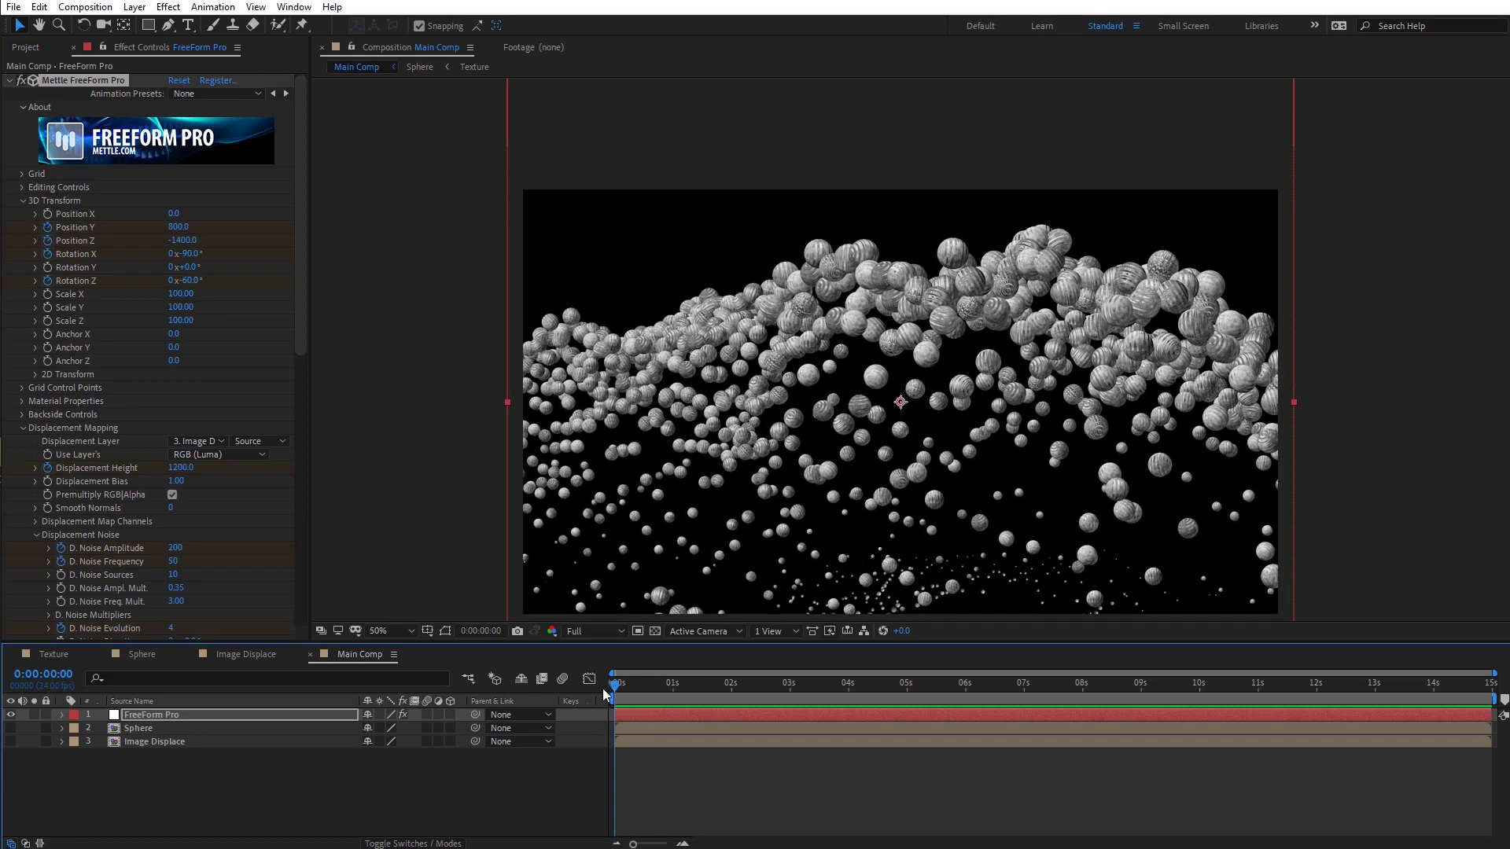
Step: Add the Mettle Logo comp to Image Displace above the IMG_0945.jpg layer and check it in the viewer
click(228, 657)
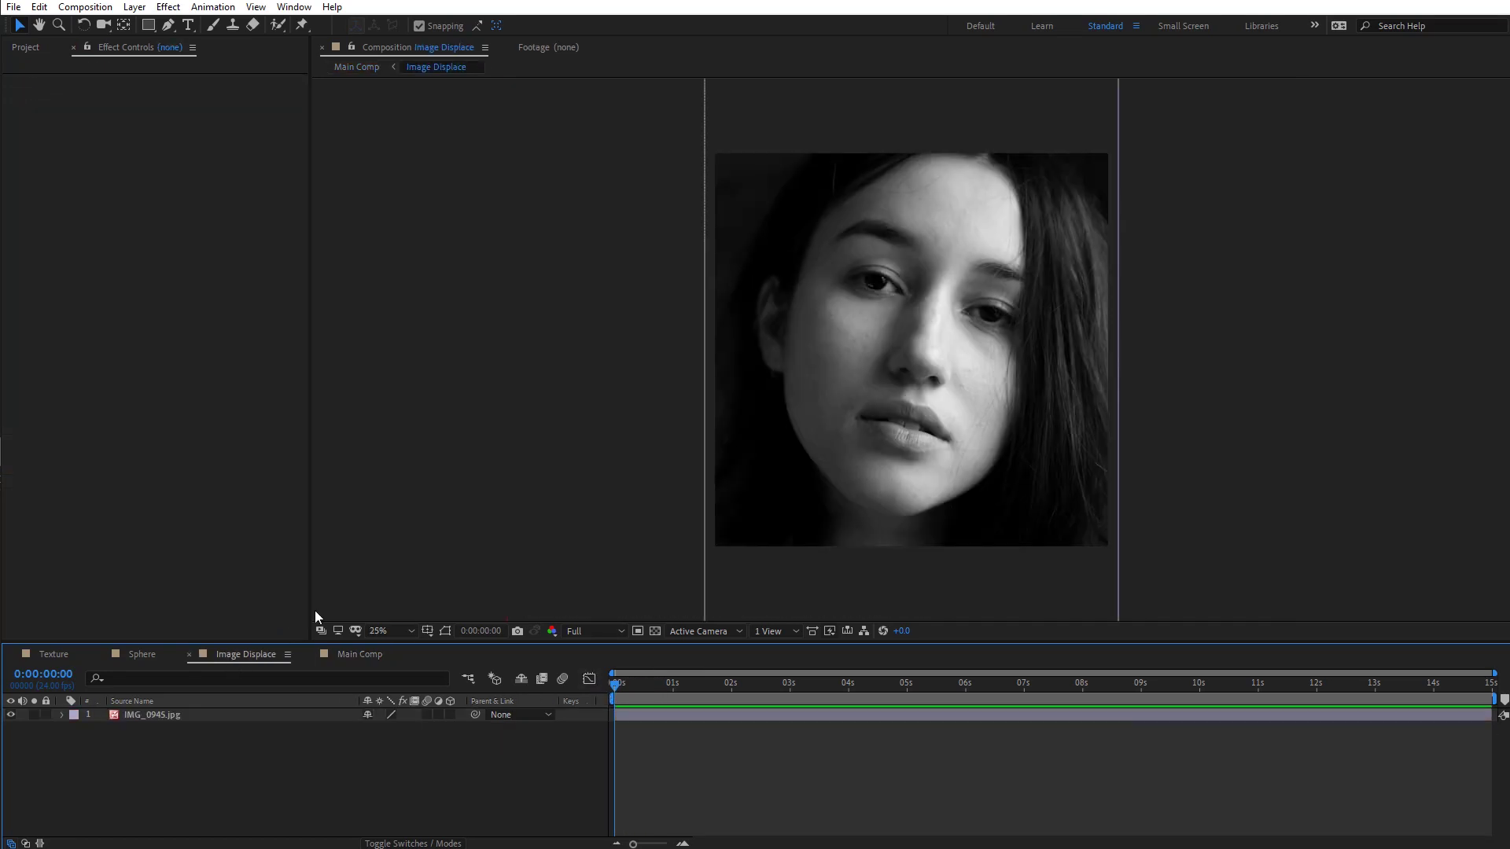
click(26, 49)
drag(61, 280, 114, 708)
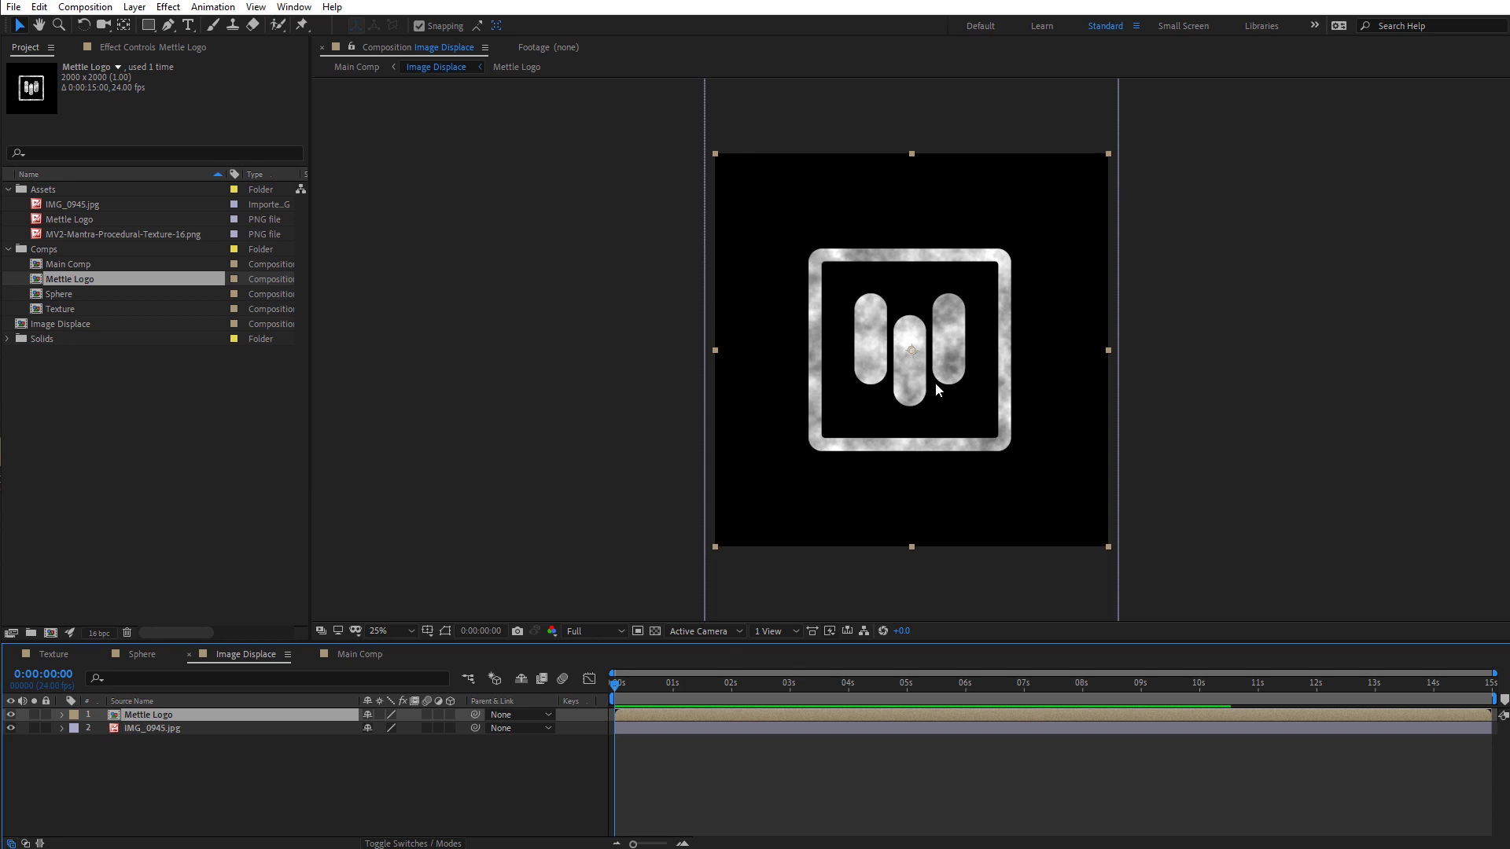
key(period)
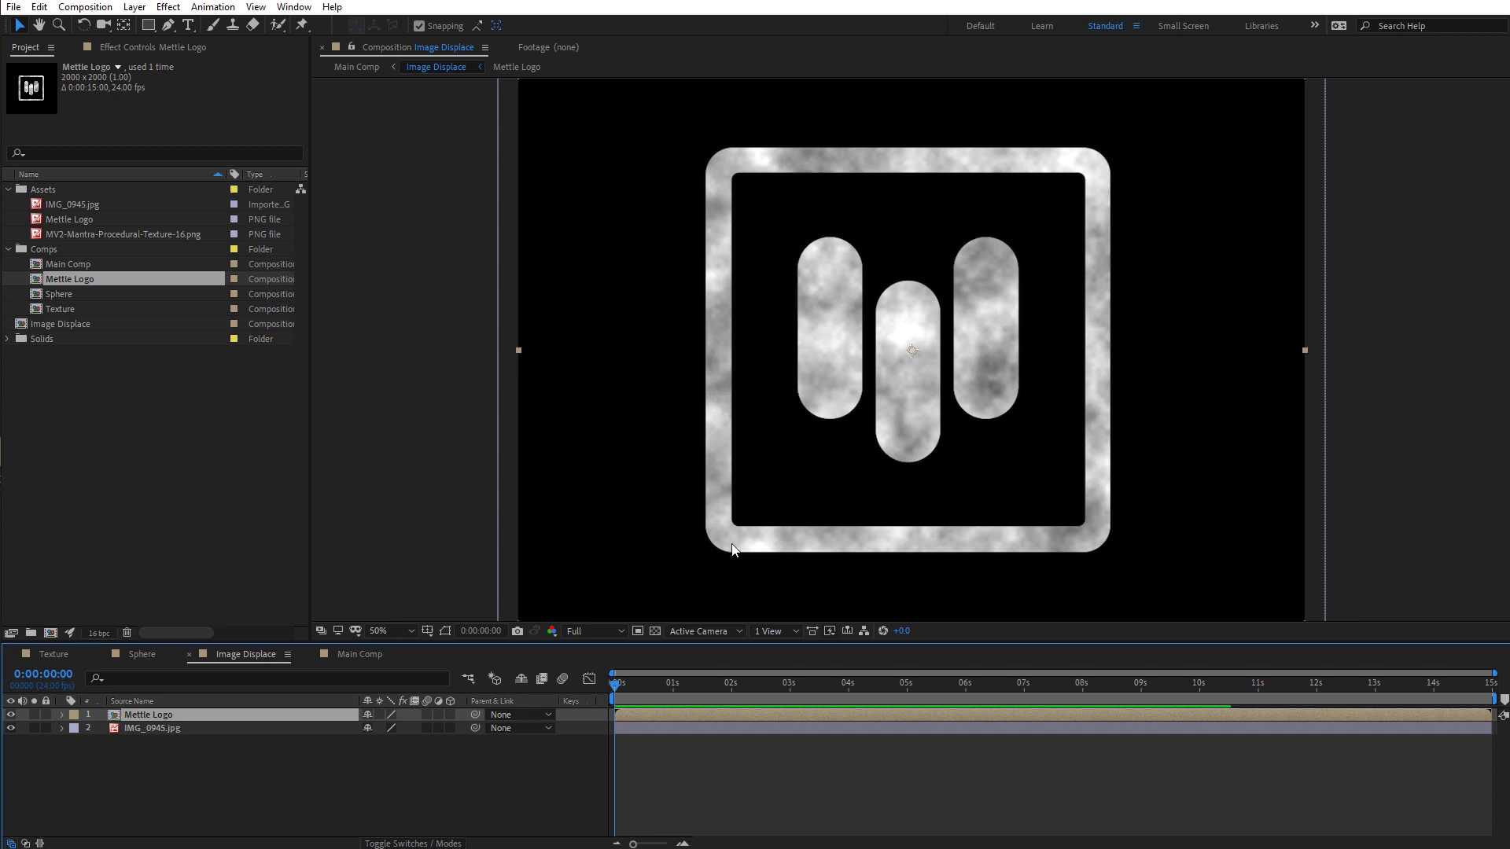
mouse_move(616, 685)
mouse_down()
mouse_move(1472, 699)
mouse_move(614, 693)
mouse_up()
Step: In Main Comp at 0:00:14:23, lower FreeForm Pro's Size amplifying value to about -112
click(349, 654)
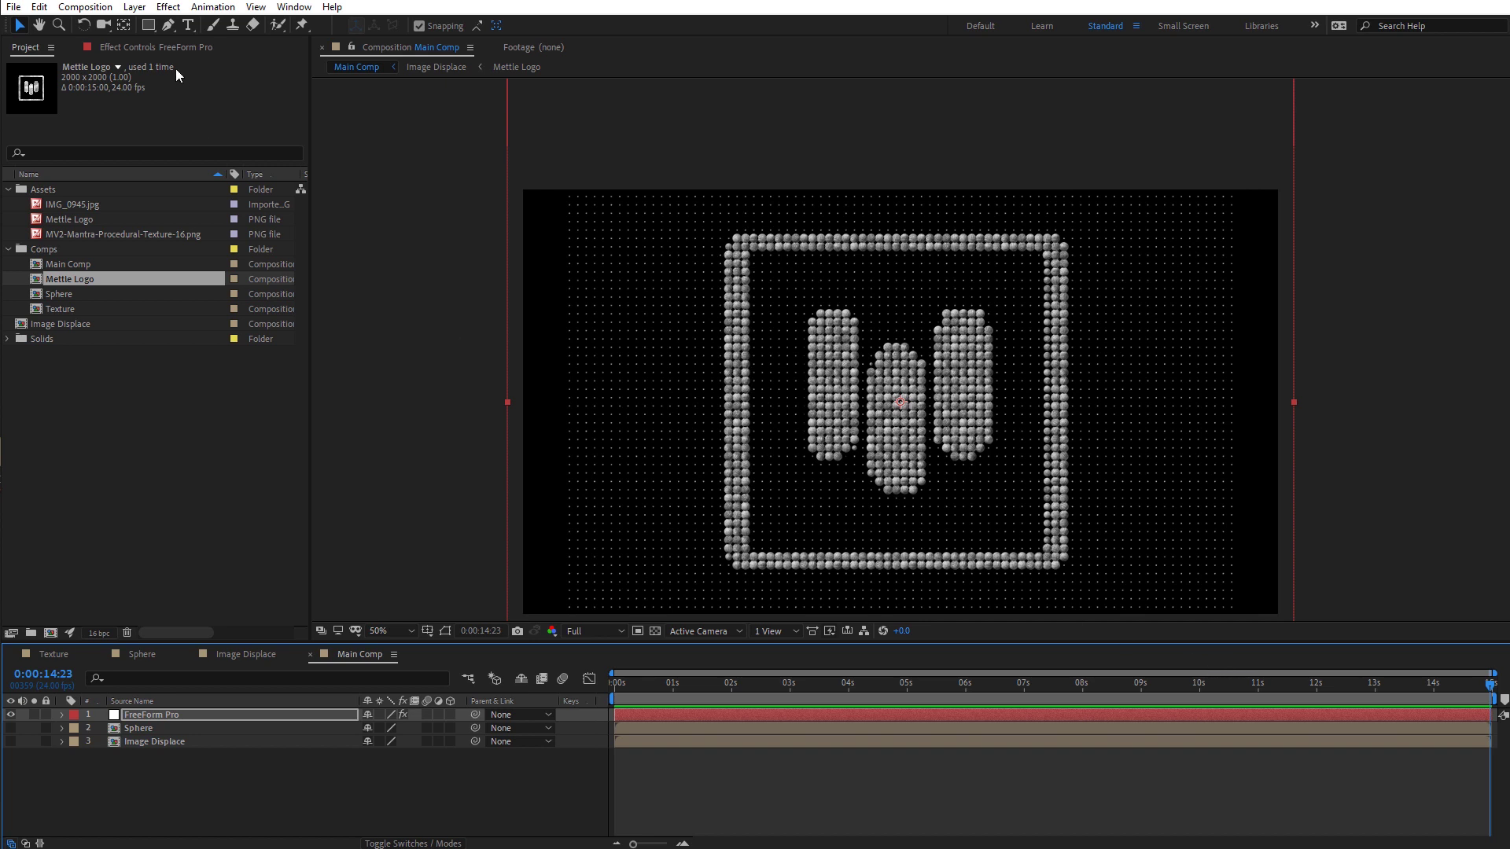
click(169, 45)
drag(305, 271, 320, 550)
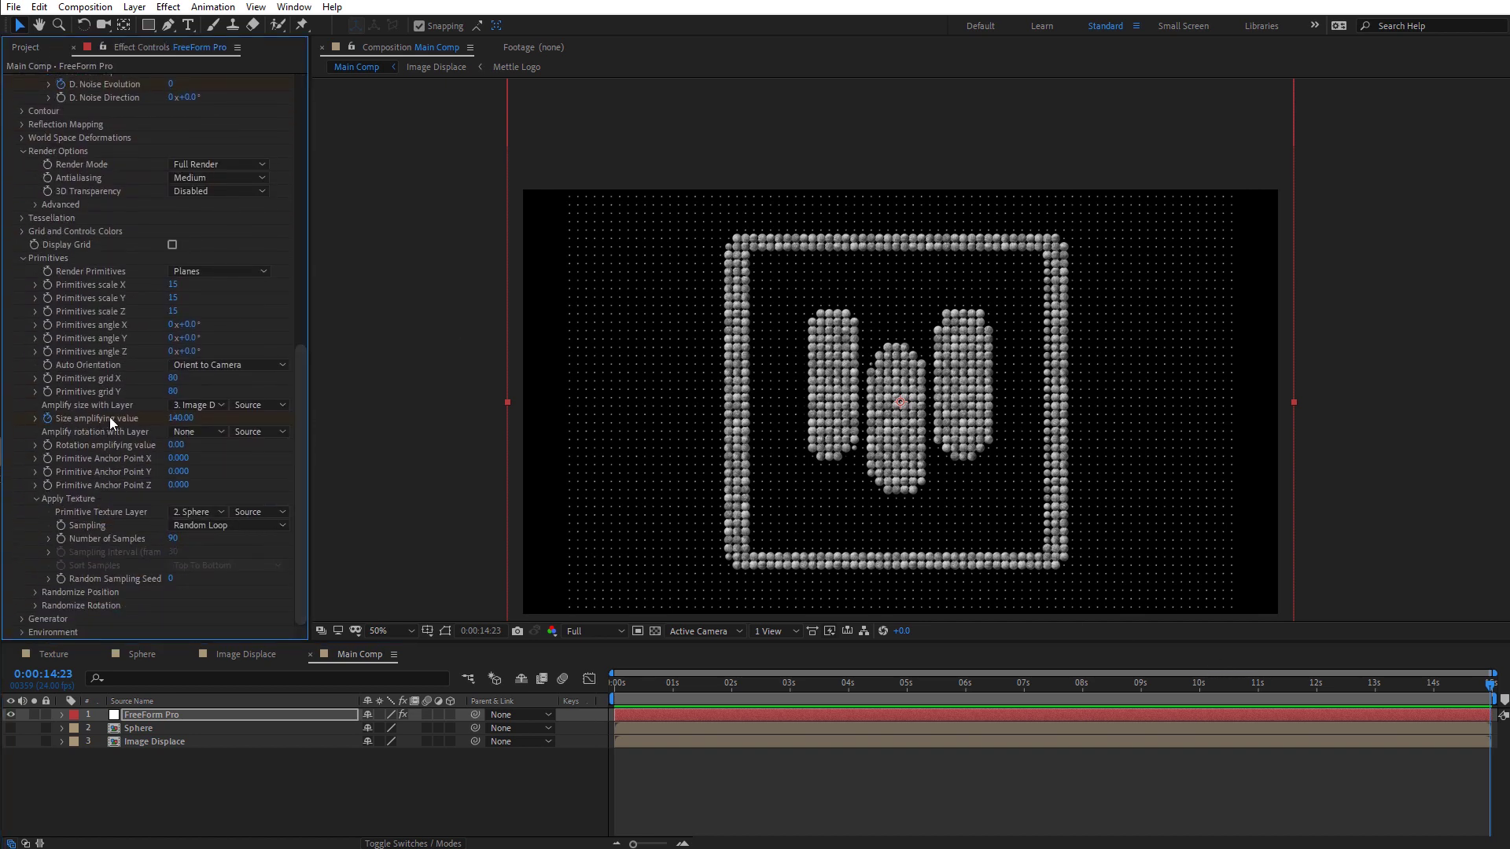
drag(185, 419, 149, 419)
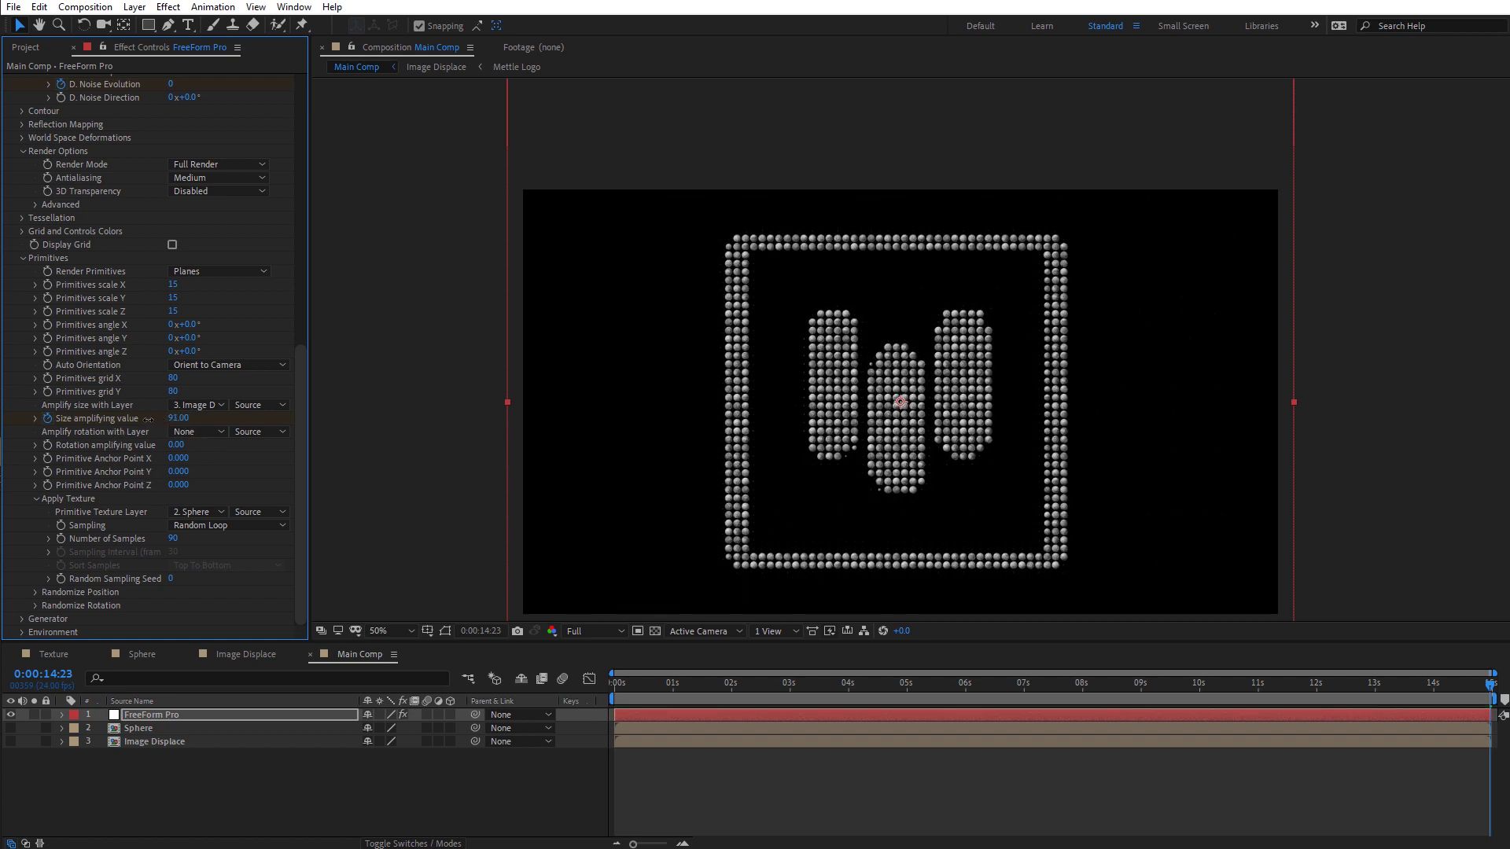
drag(159, 419, 144, 419)
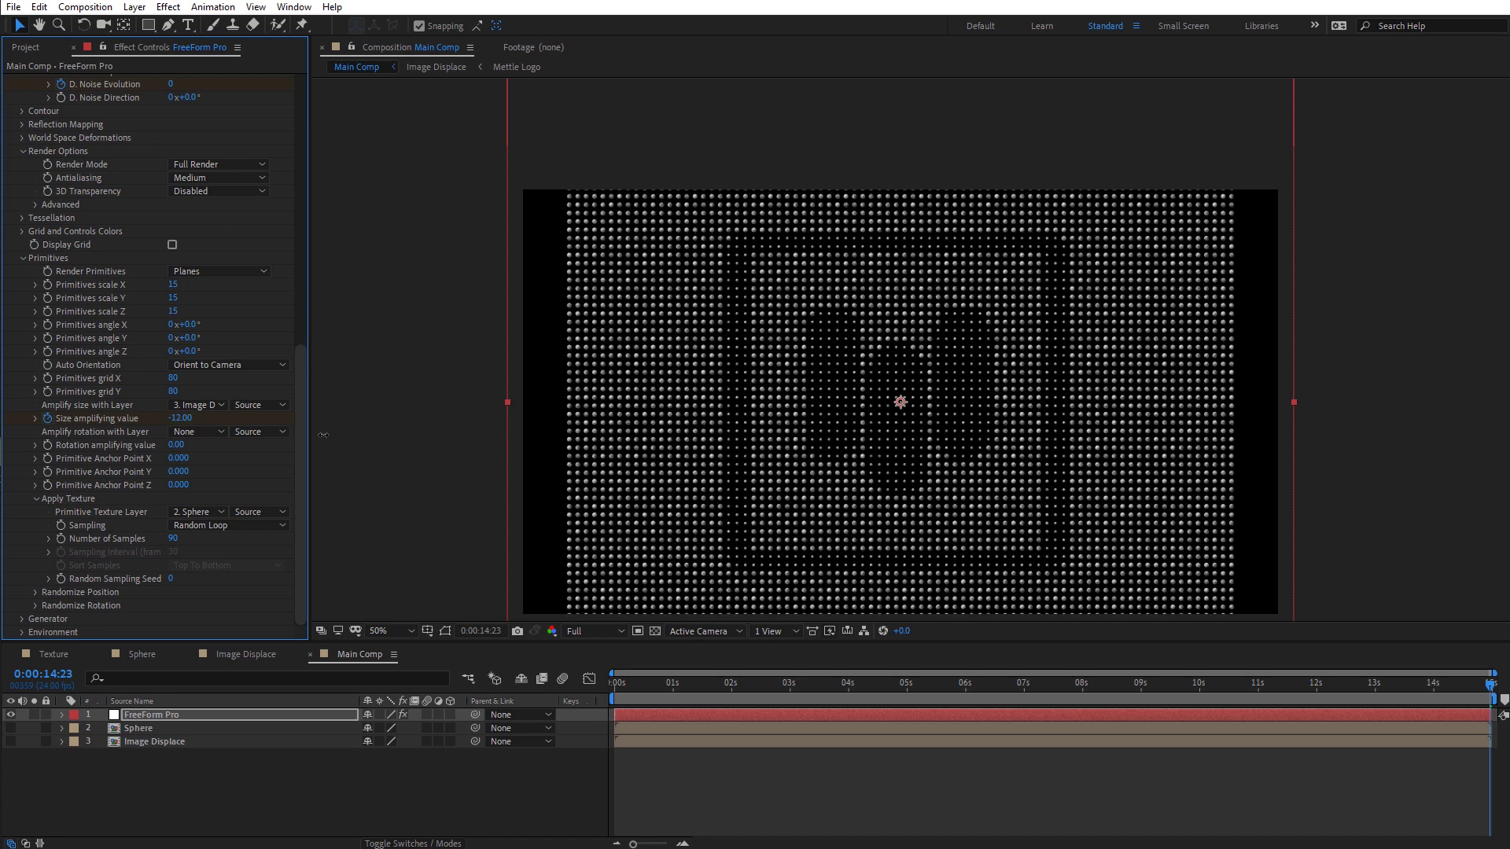
drag(247, 433, 237, 433)
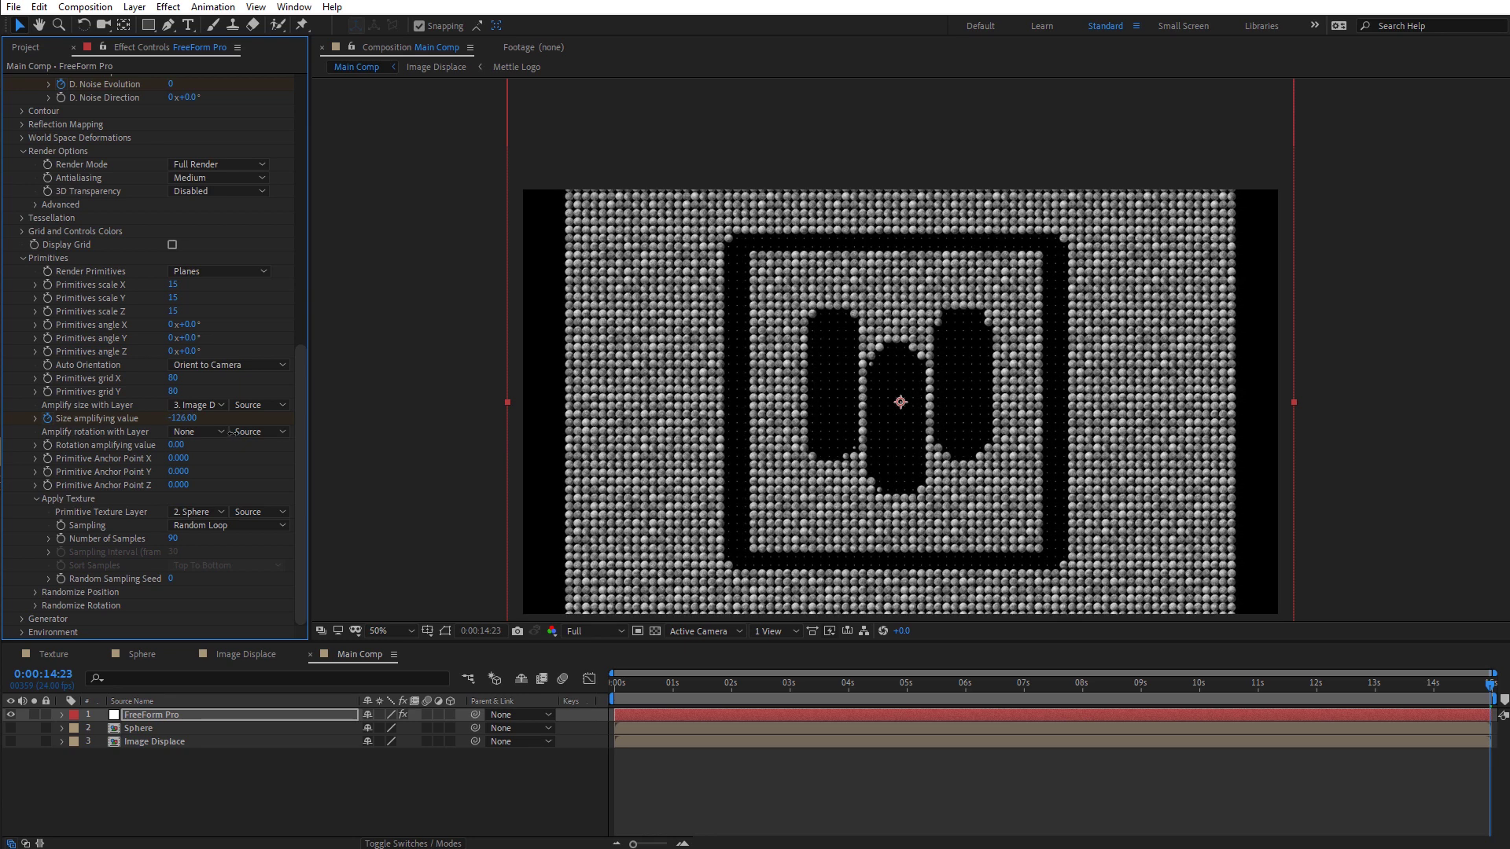
drag(239, 432, 243, 432)
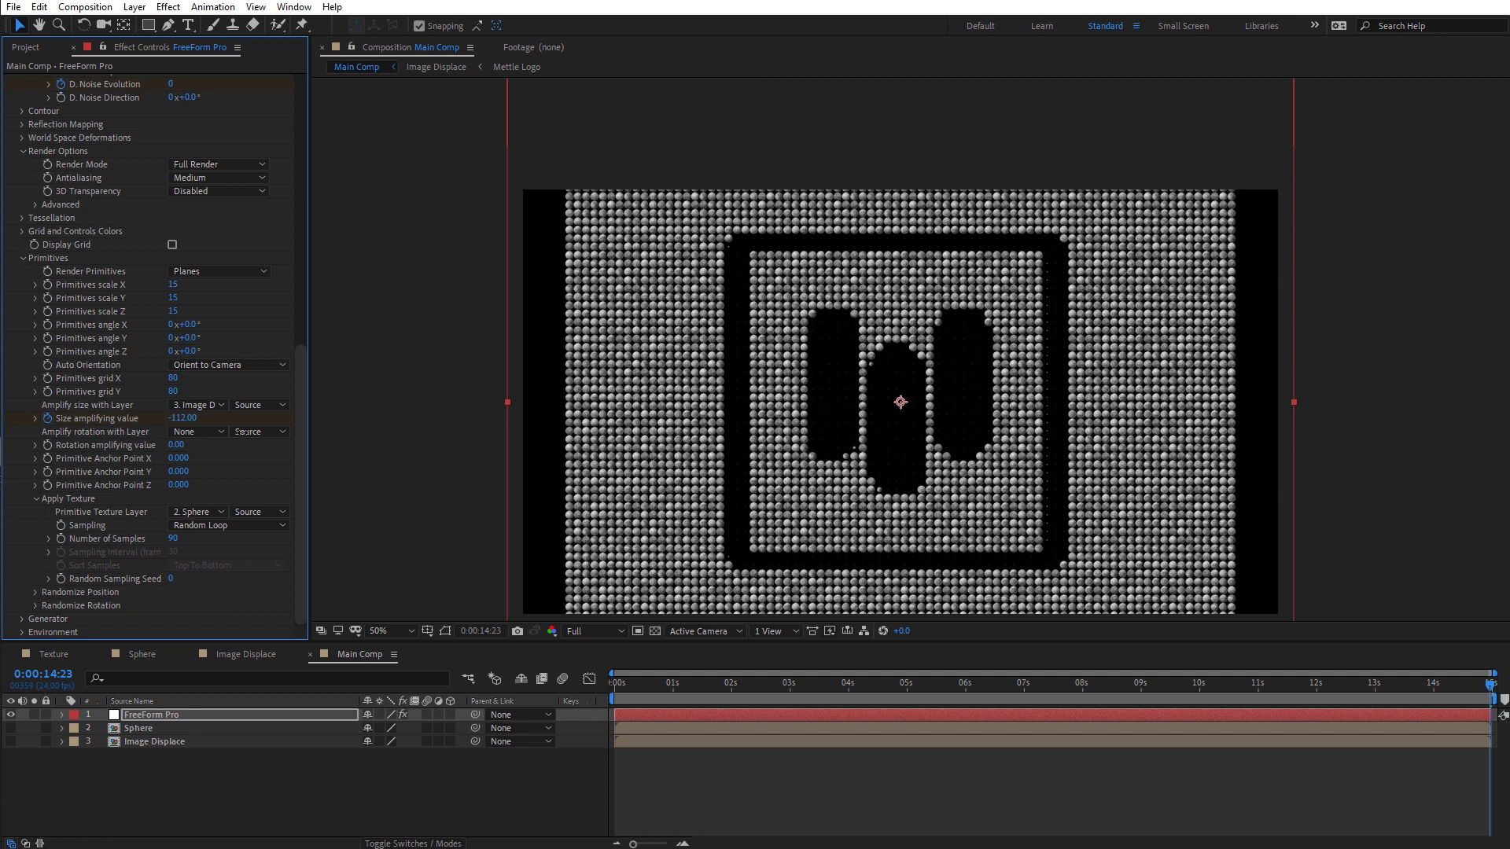